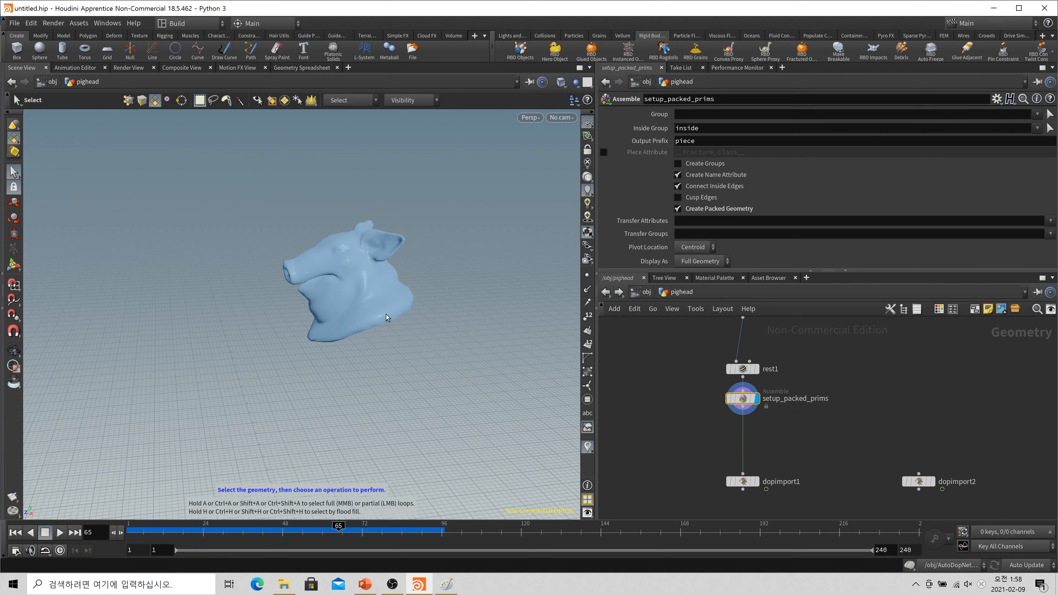
Examine the packed pig head from several angles in point selection mode, comparing wireframe and shaded display.
{"action": "left_click_drag", "start_coordinate": [419, 328], "coordinate": [419, 265], "text": "alt"}
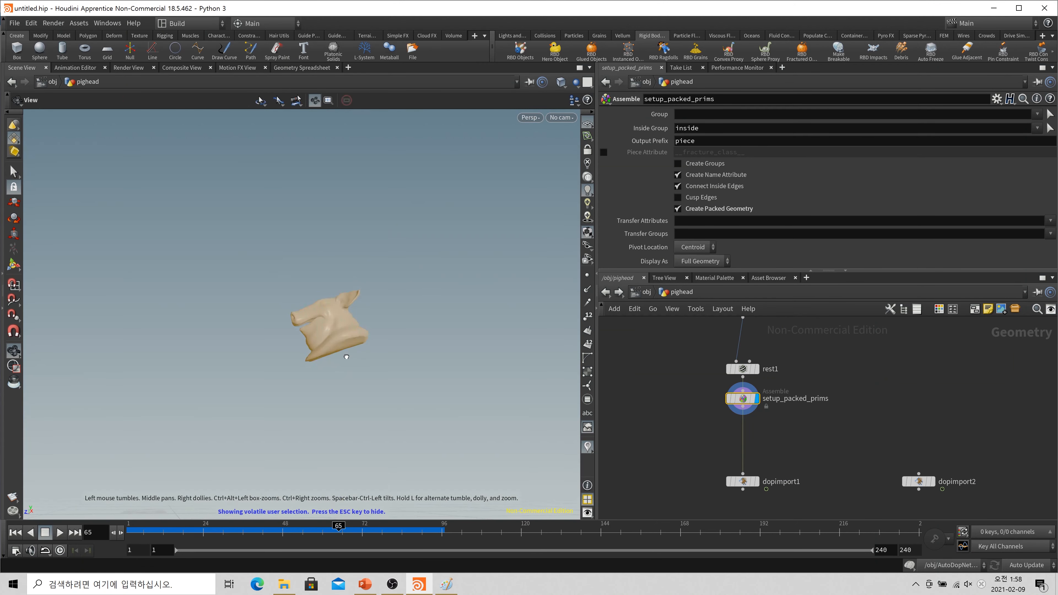
{"action": "left_click_drag", "start_coordinate": [354, 349], "coordinate": [320, 318], "text": "alt"}
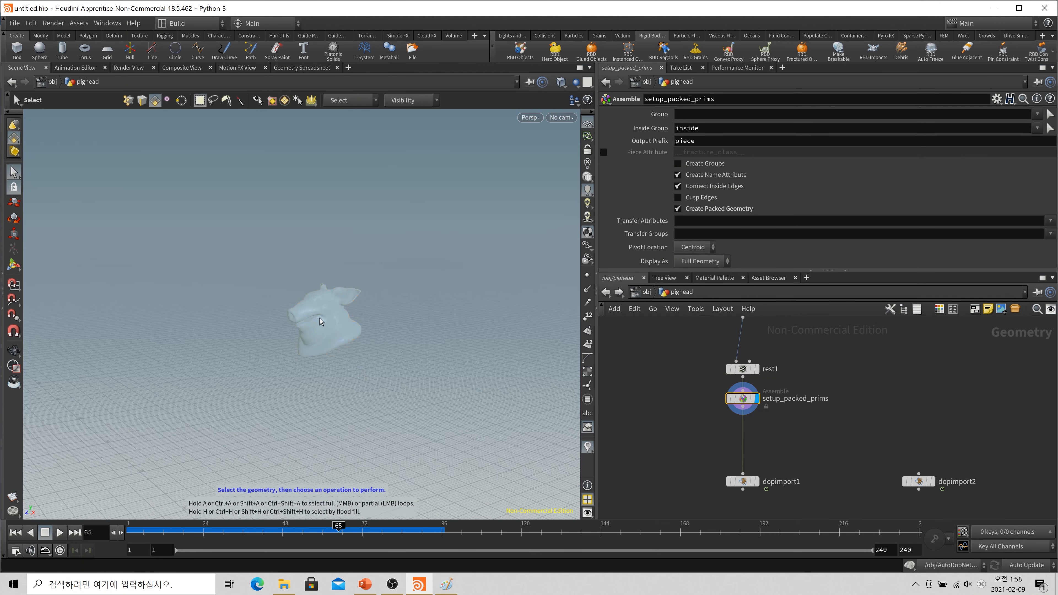
{"action": "left_click", "coordinate": [14, 140]}
{"action": "left_click", "coordinate": [40, 154]}
{"action": "key", "text": "w"}
{"action": "mouse_move", "coordinate": [328, 344]}
{"action": "right_mouse_down", "text": "alt"}
{"action": "mouse_move", "coordinate": [607, 270]}
{"action": "mouse_move", "coordinate": [412, 295]}
{"action": "right_mouse_up", "text": "alt"}
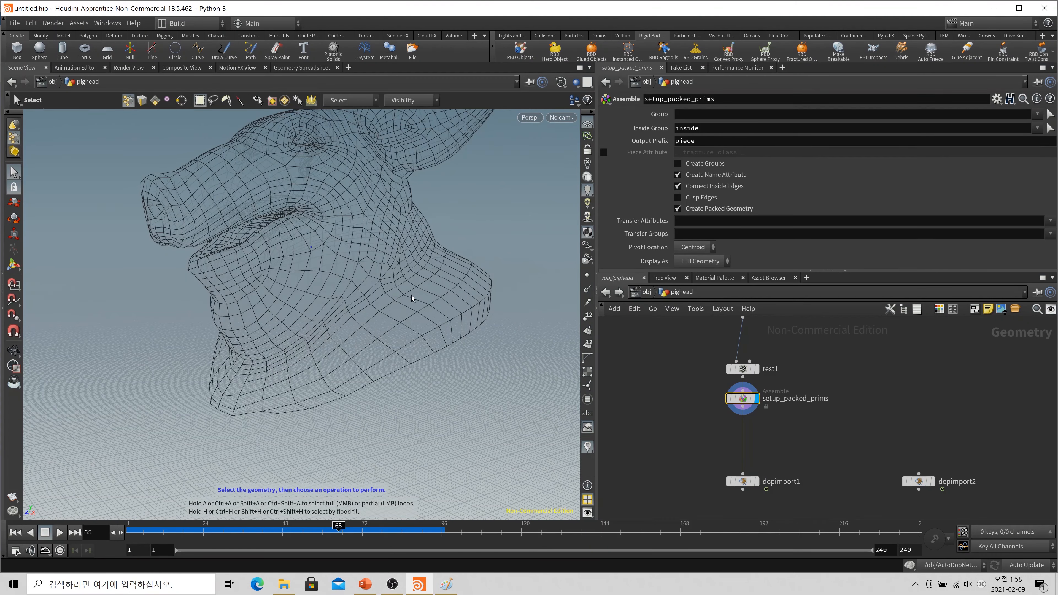
{"action": "left_click_drag", "start_coordinate": [318, 255], "coordinate": [349, 286], "text": "alt"}
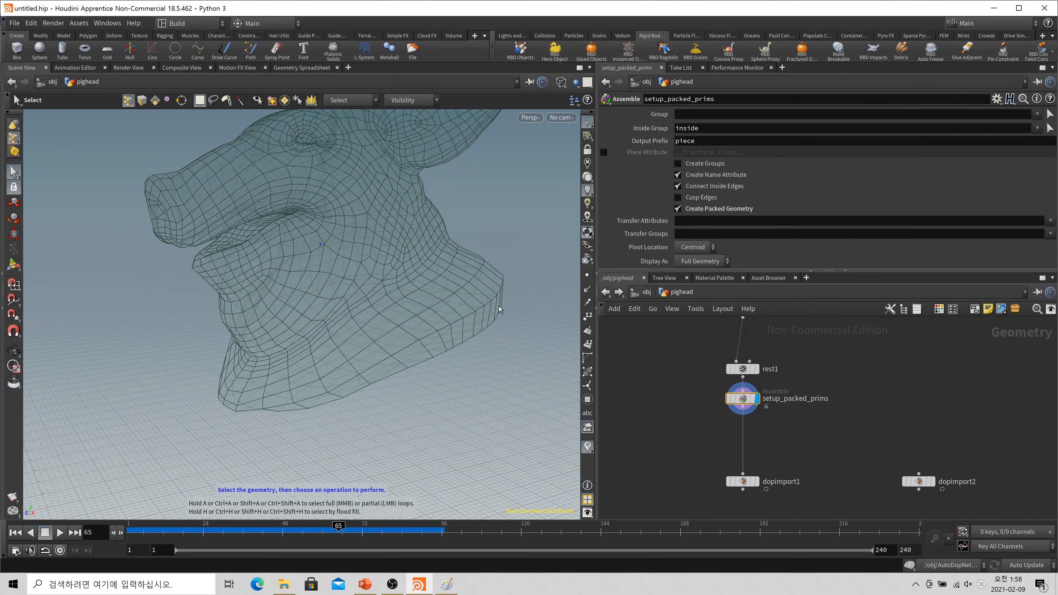
{"action": "right_click_drag", "start_coordinate": [438, 300], "coordinate": [366, 311], "text": "alt"}
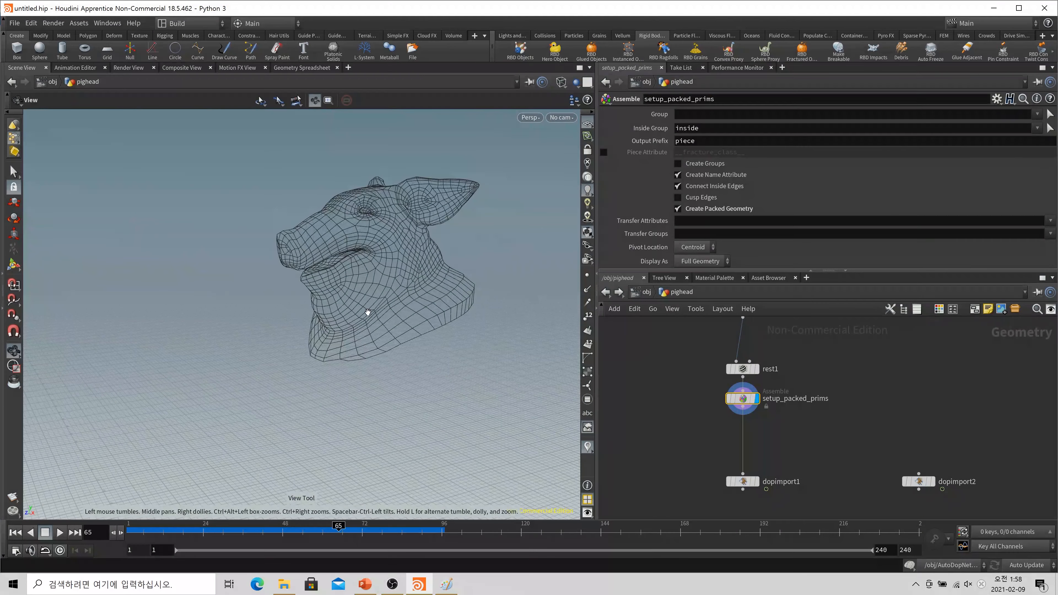
{"action": "key", "text": "w"}
{"action": "middle_click_drag", "start_coordinate": [461, 315], "coordinate": [357, 340]}
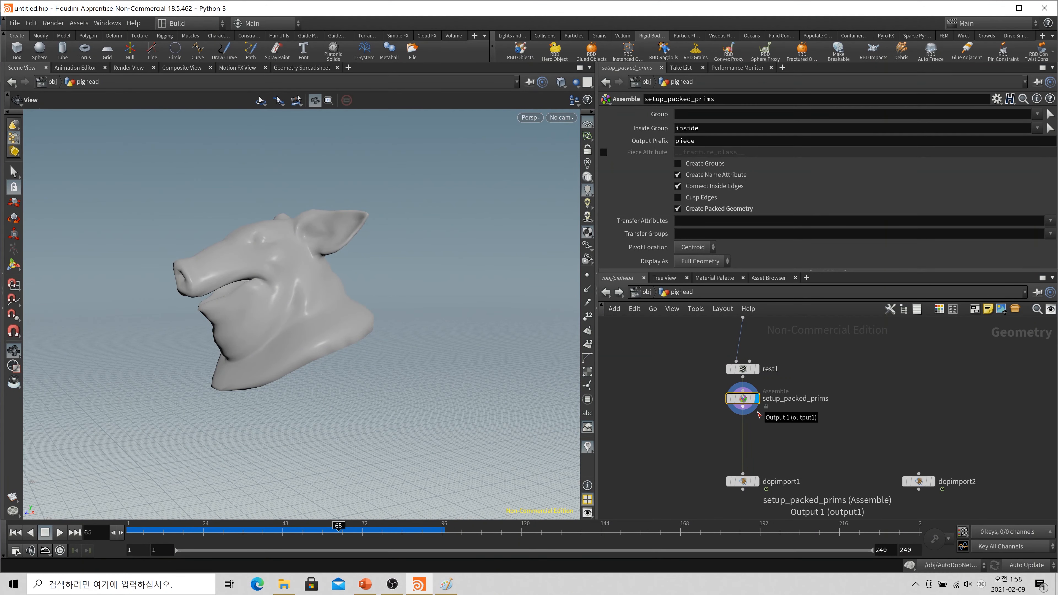
Inspect the pighead RBD Packed Object inside AutoDopNetwork and return to the object level.
{"action": "mouse_move", "coordinate": [745, 400]}
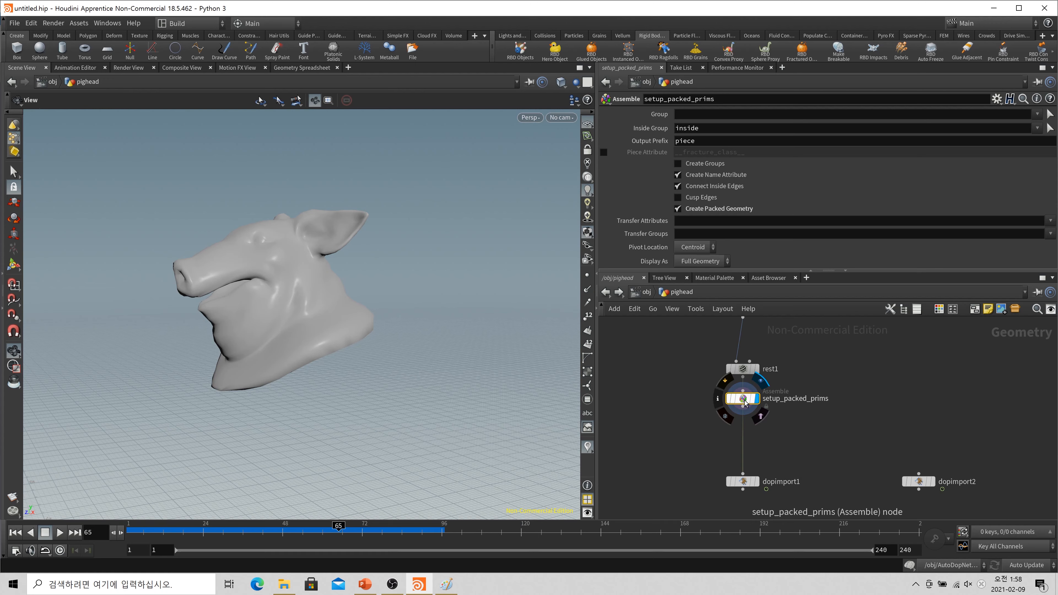
{"action": "left_click", "coordinate": [647, 292]}
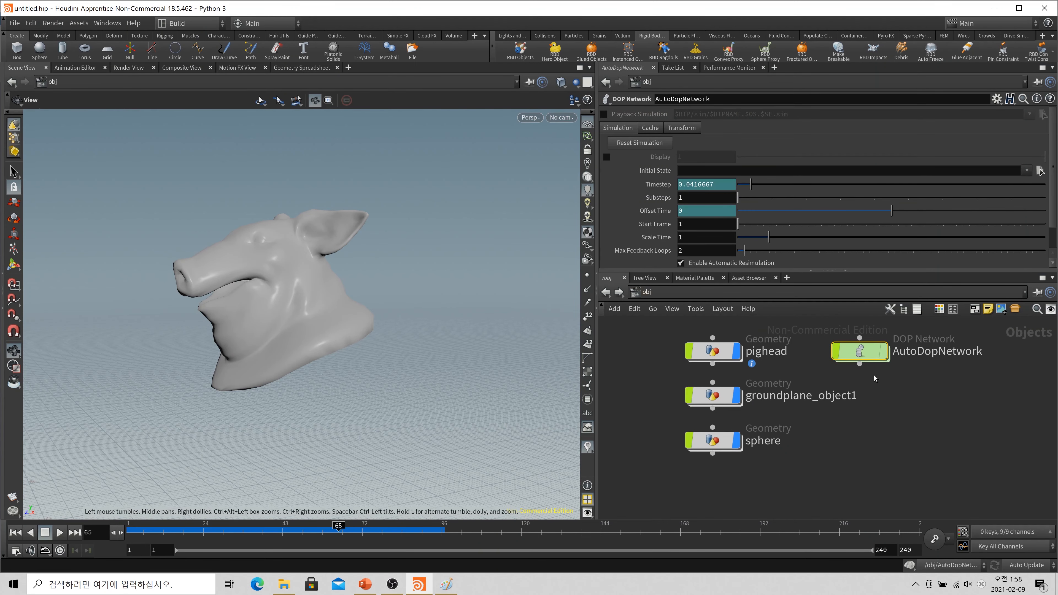
{"action": "double_click", "coordinate": [866, 357]}
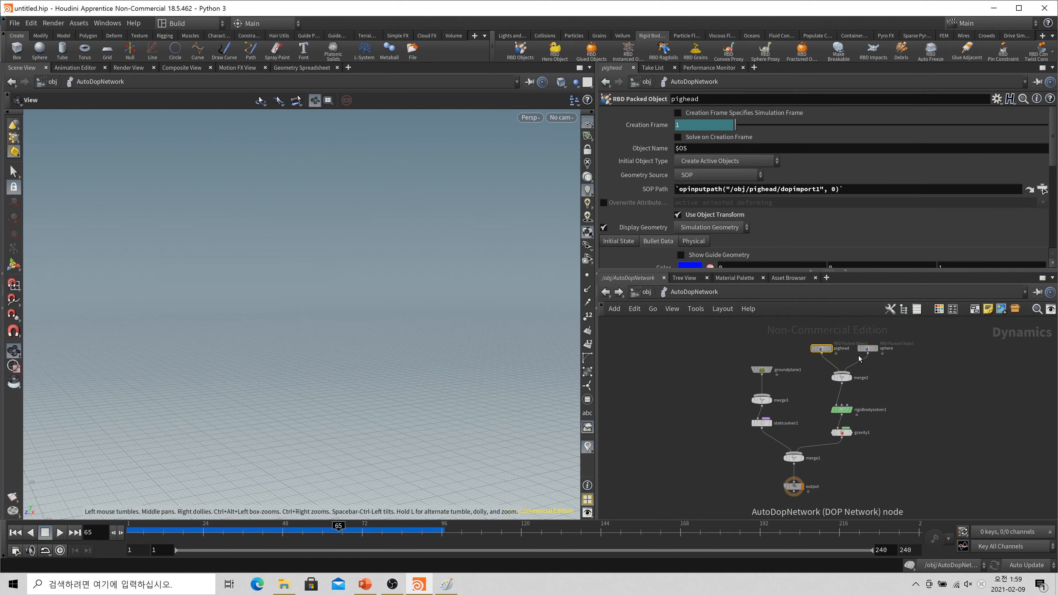
{"action": "scroll", "coordinate": [860, 362], "scroll_direction": "up", "scroll_amount": 3}
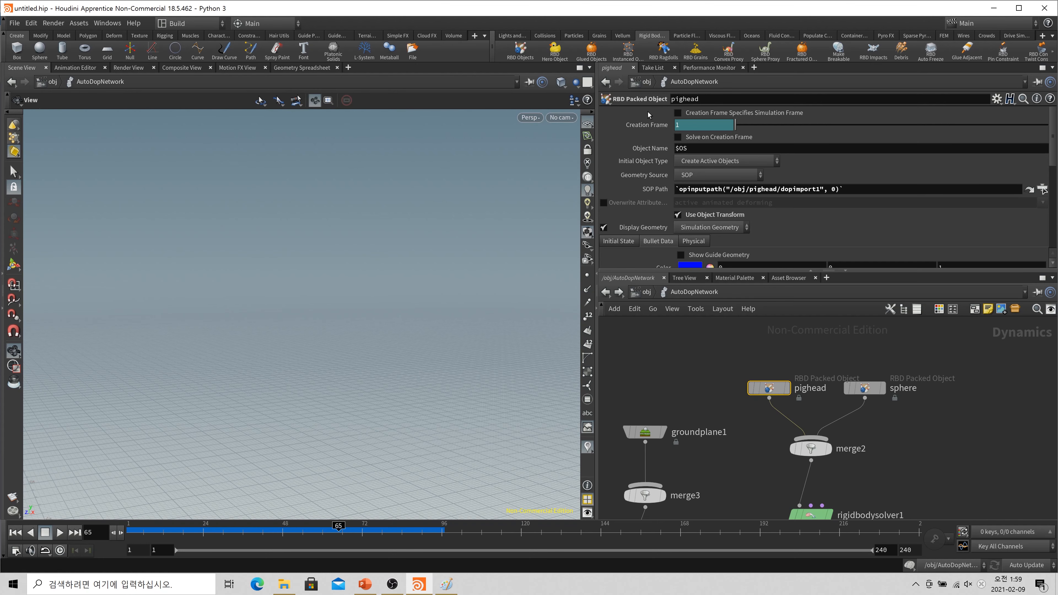
{"action": "left_click", "coordinate": [646, 292]}
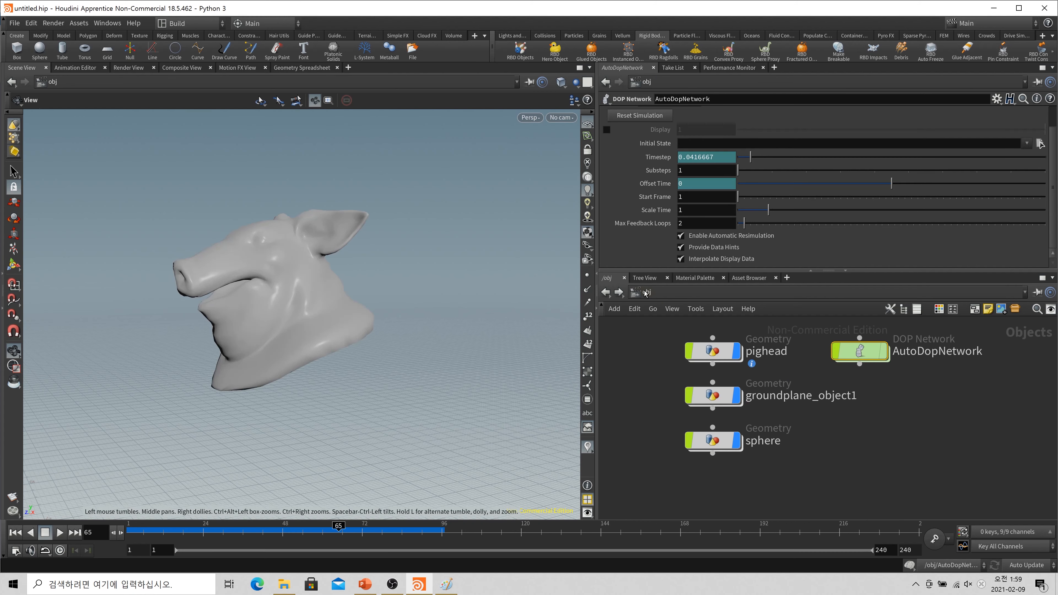
Add a new Geometry object below the sphere object and enter its network.
{"action": "scroll", "coordinate": [916, 440], "scroll_direction": "down", "scroll_amount": 4}
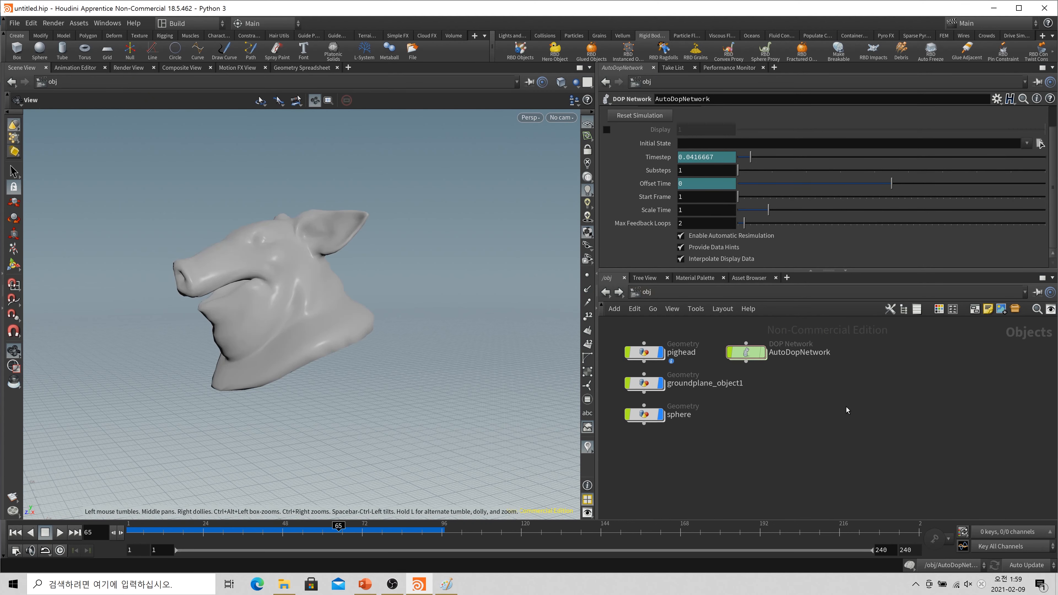
{"action": "key", "text": "Tab"}
{"action": "type", "text": "ge"}
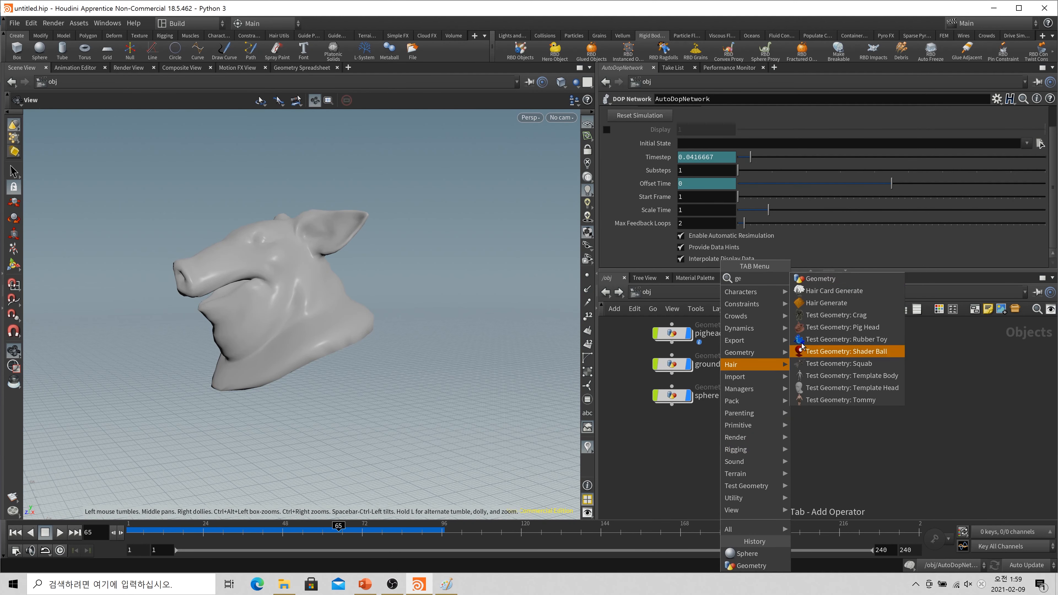
{"action": "left_click", "coordinate": [848, 279]}
{"action": "left_click", "coordinate": [671, 462]}
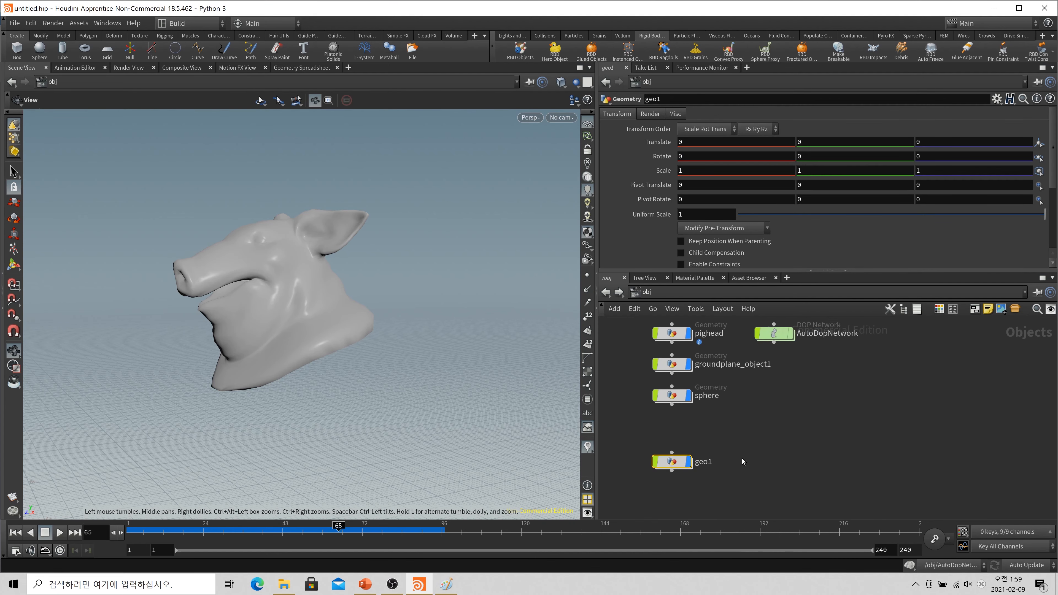
{"action": "key", "text": "Return"}
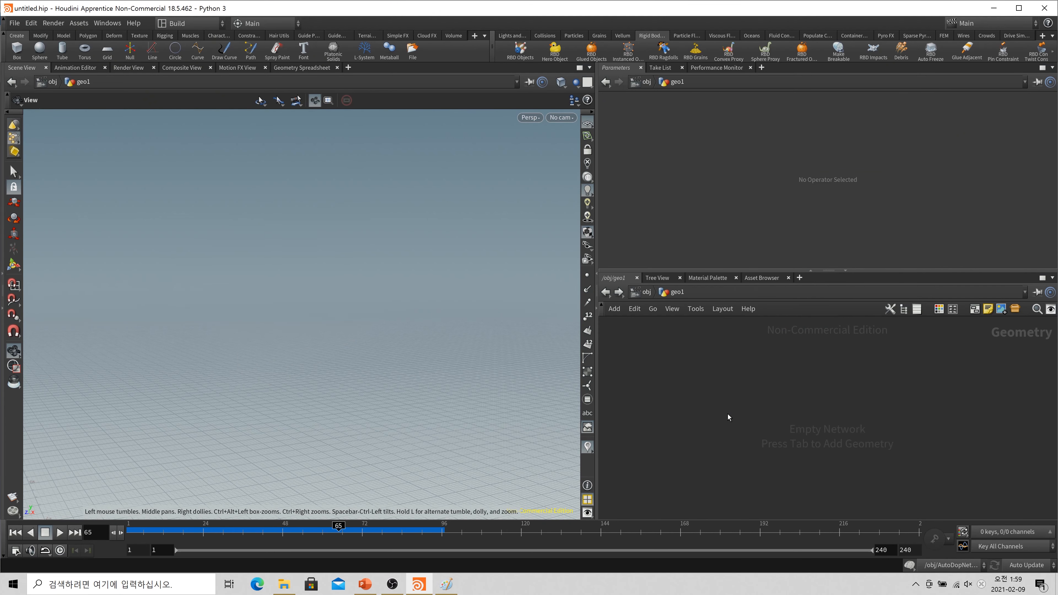
Add a Test Geometry: Pig Head node and frame the model in the viewport.
{"action": "key", "text": "Tab"}
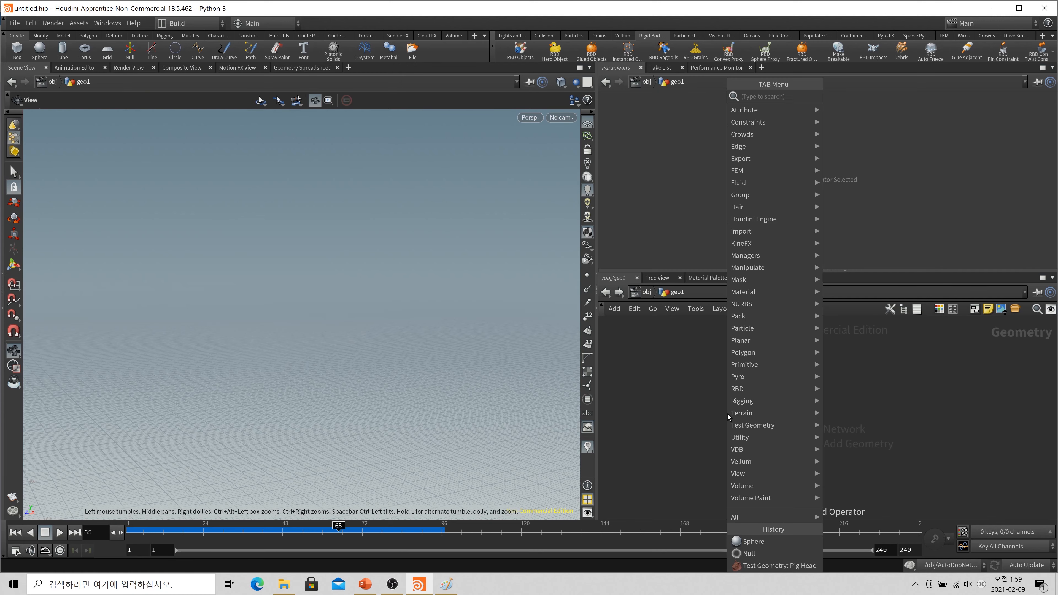
{"action": "type", "text": "pig"}
{"action": "key", "text": "Return"}
{"action": "left_click", "coordinate": [727, 415]}
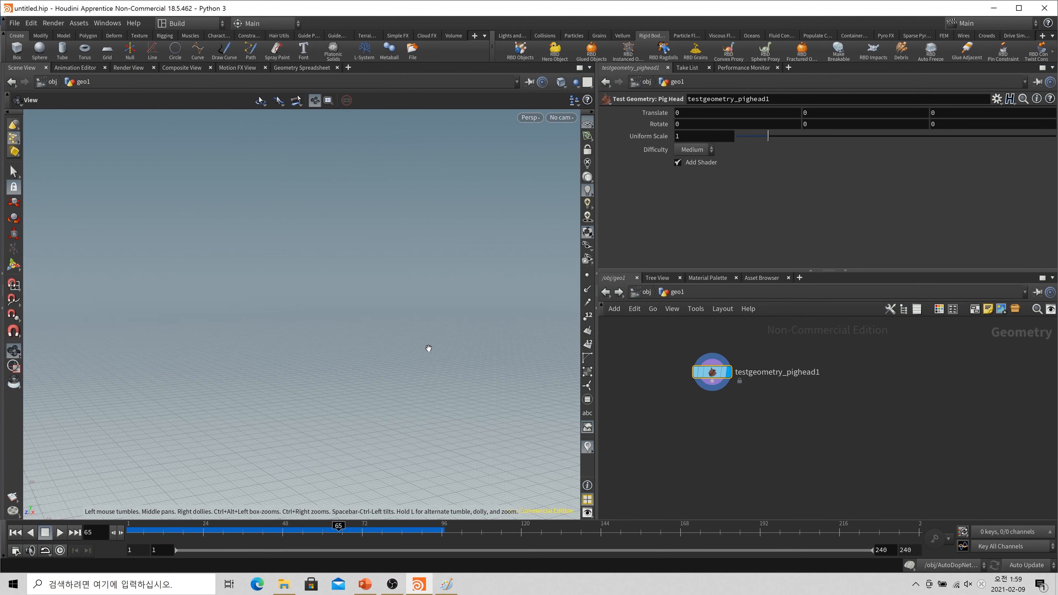
{"action": "key", "text": "space+g"}
{"action": "left_click_drag", "start_coordinate": [382, 329], "coordinate": [378, 324]}
{"action": "right_click_drag", "start_coordinate": [378, 323], "coordinate": [371, 347]}
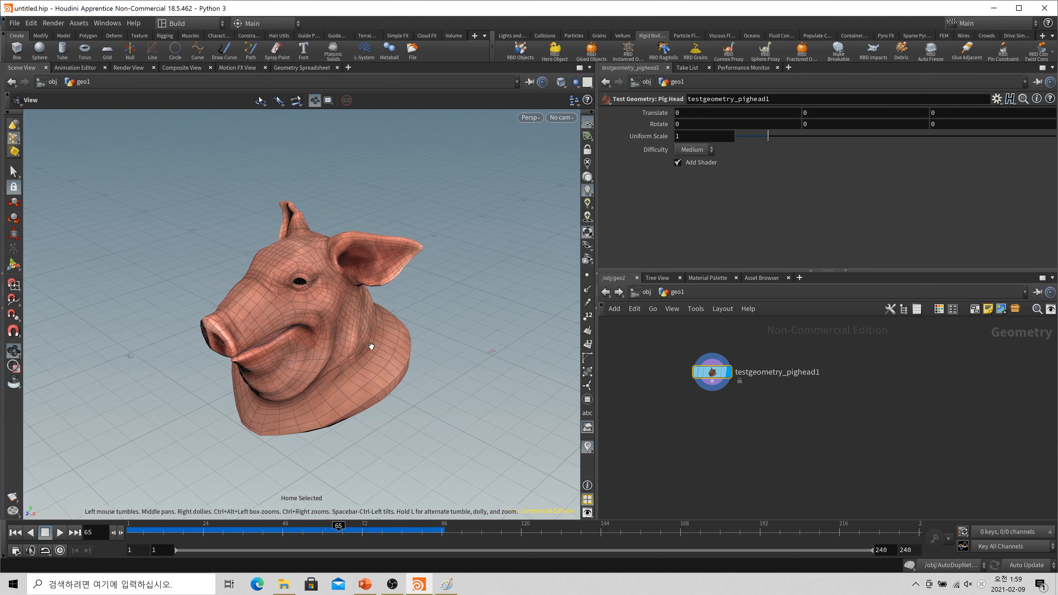
{"action": "left_click_drag", "start_coordinate": [371, 347], "coordinate": [371, 321]}
Add a Pack node below the pig head node and connect the pig head's output to it.
{"action": "key", "text": "Tab"}
{"action": "type", "text": "pack"}
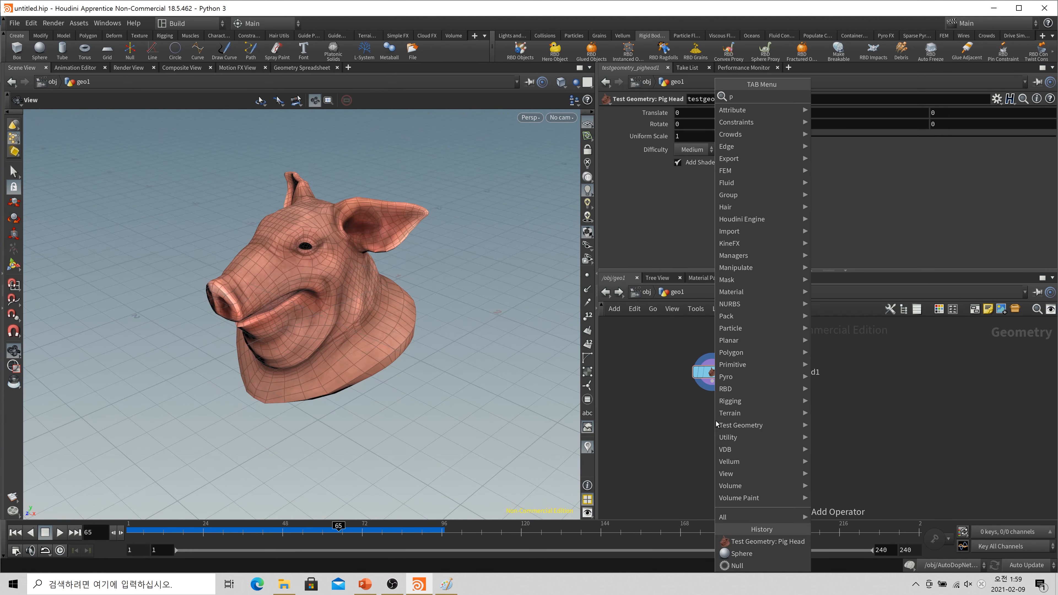
{"action": "key", "text": "Return"}
{"action": "left_click", "coordinate": [713, 421]}
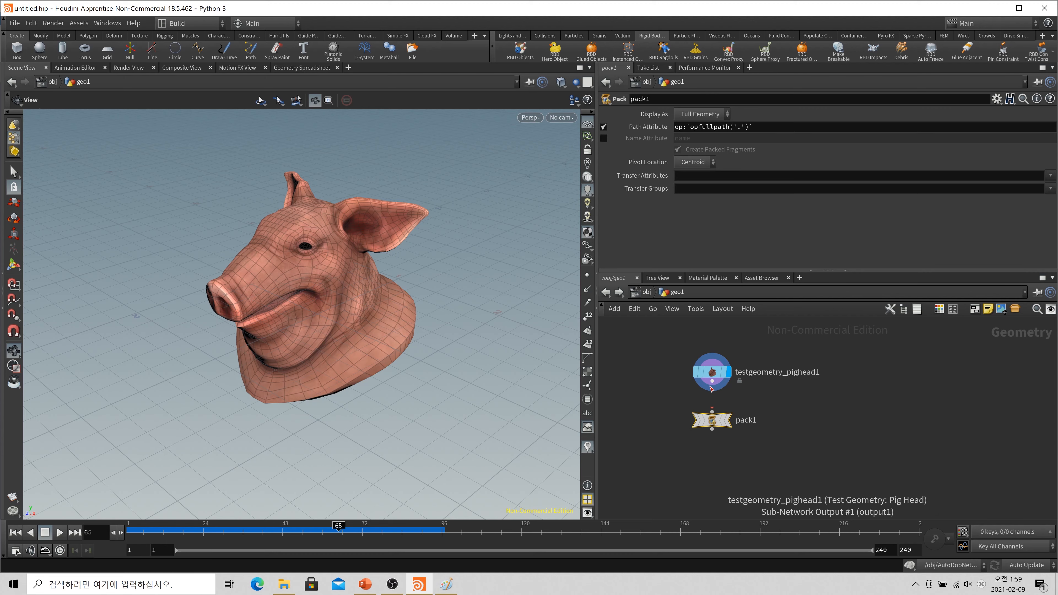
{"action": "left_click_drag", "start_coordinate": [712, 381], "coordinate": [720, 412]}
{"action": "left_click", "coordinate": [719, 413]}
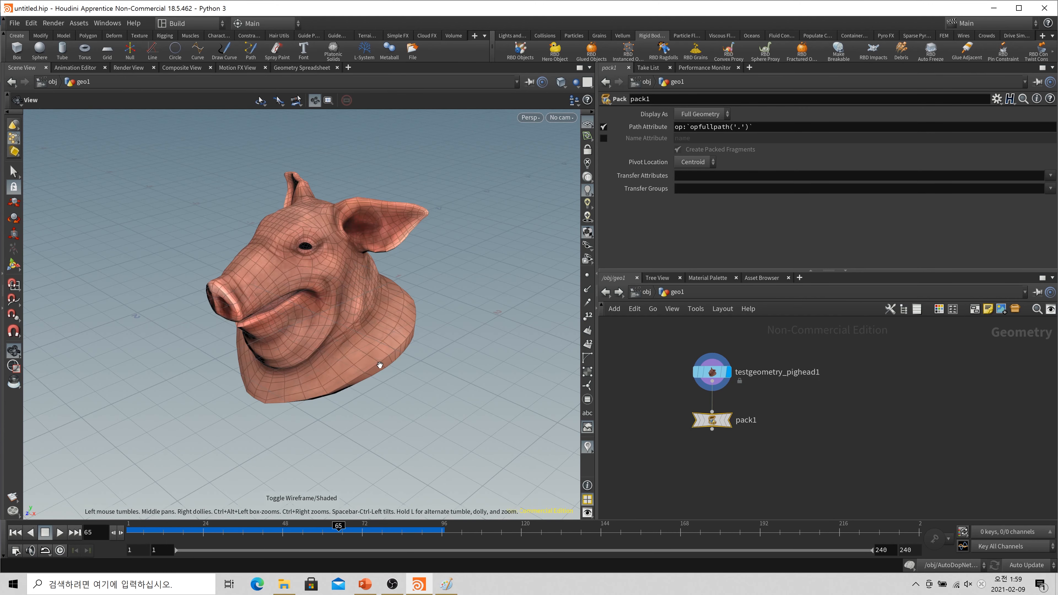
Select the pig head node and select some individual points on the unpacked mesh's neck.
{"action": "mouse_move", "coordinate": [378, 366]}
{"action": "left_mouse_down"}
{"action": "mouse_move", "coordinate": [366, 347]}
{"action": "mouse_move", "coordinate": [367, 357]}
{"action": "left_mouse_up"}
{"action": "left_click_drag", "start_coordinate": [784, 390], "coordinate": [665, 354]}
{"action": "left_click_drag", "start_coordinate": [417, 365], "coordinate": [378, 332]}
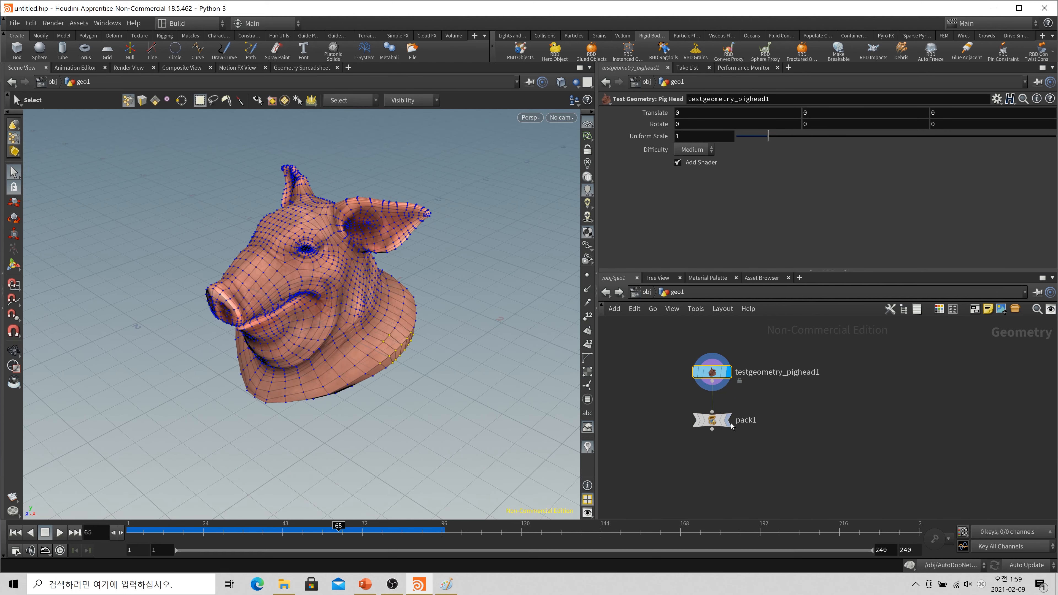
Display the Pack node's result, select the packed pig head in primitive selection mode, and check it as one piece.
{"action": "left_click", "coordinate": [729, 421]}
{"action": "key", "text": "w"}
{"action": "key", "text": "w"}
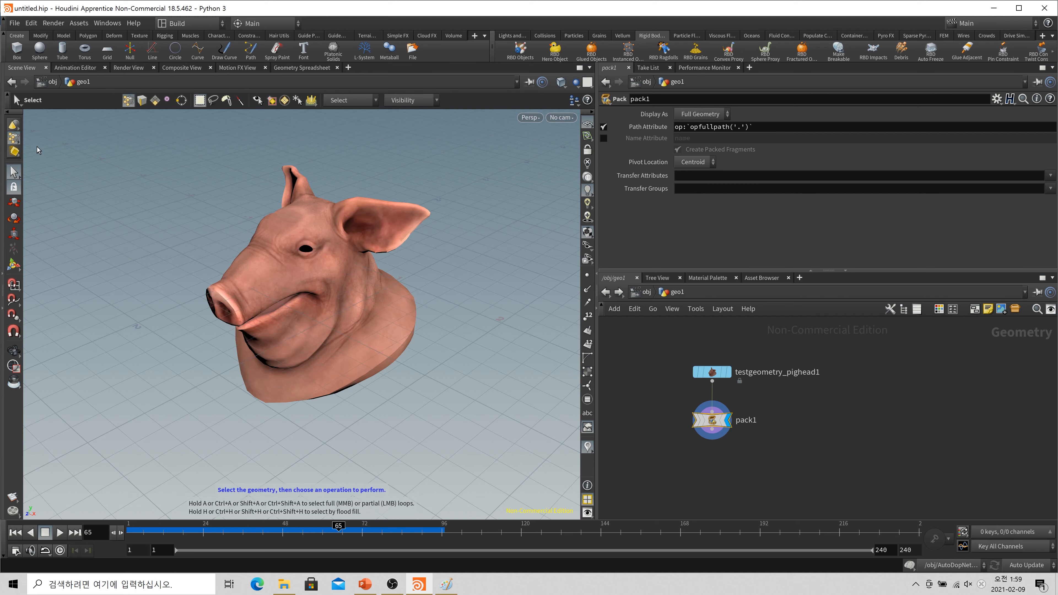
{"action": "left_click", "coordinate": [14, 138]}
{"action": "left_click", "coordinate": [34, 168]}
{"action": "left_click", "coordinate": [273, 270]}
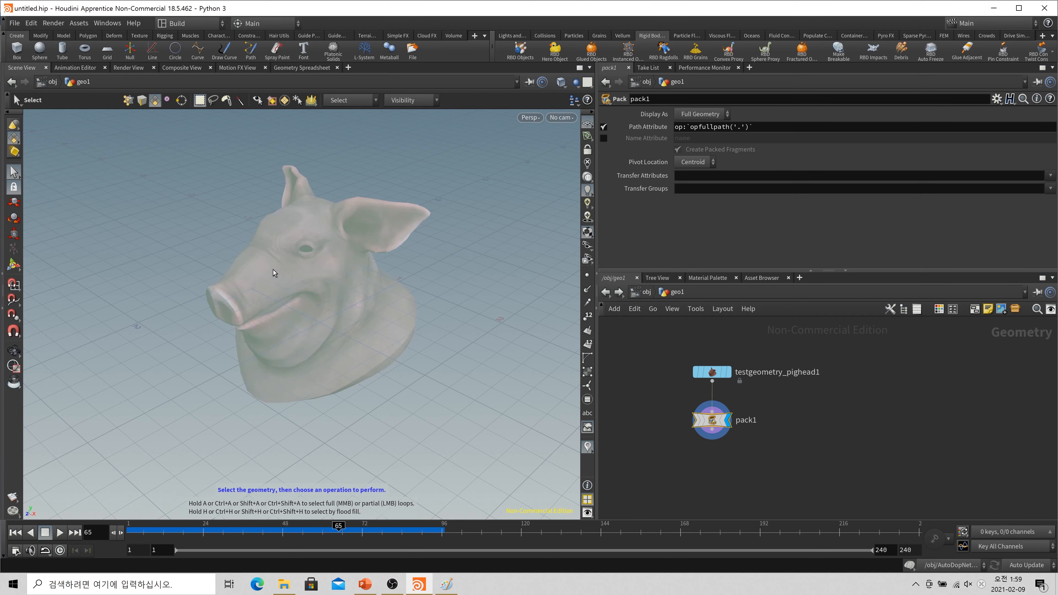
{"action": "left_click_drag", "start_coordinate": [444, 399], "coordinate": [452, 355], "text": "alt"}
{"action": "middle_click", "coordinate": [727, 424]}
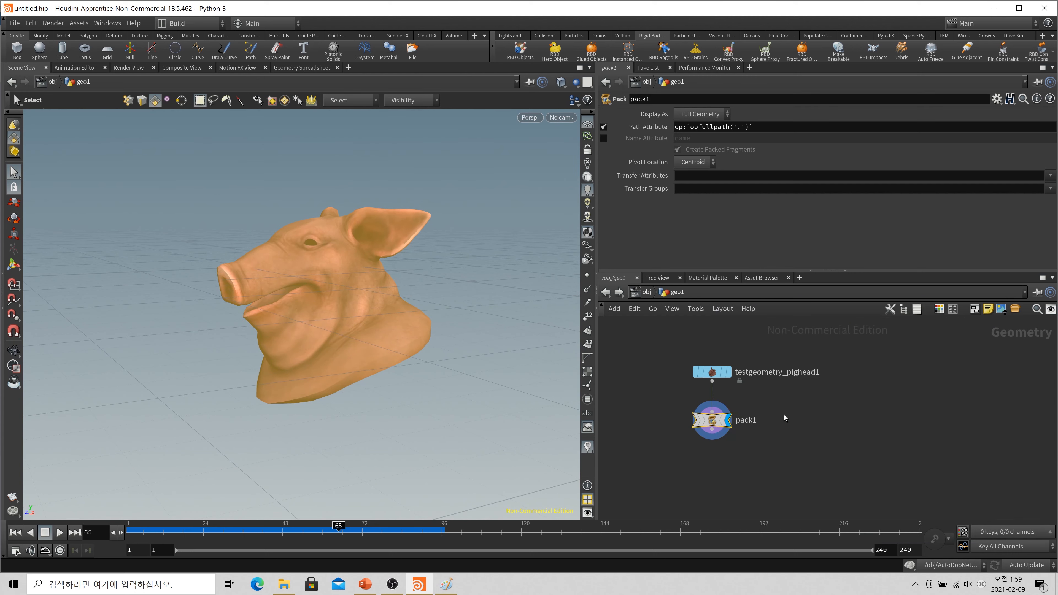
Add an Assemble node and place it beside the Pack node.
{"action": "key", "text": "Tab"}
{"action": "type", "text": "box"}
{"action": "key", "text": "Return"}
{"action": "left_click", "coordinate": [827, 399]}
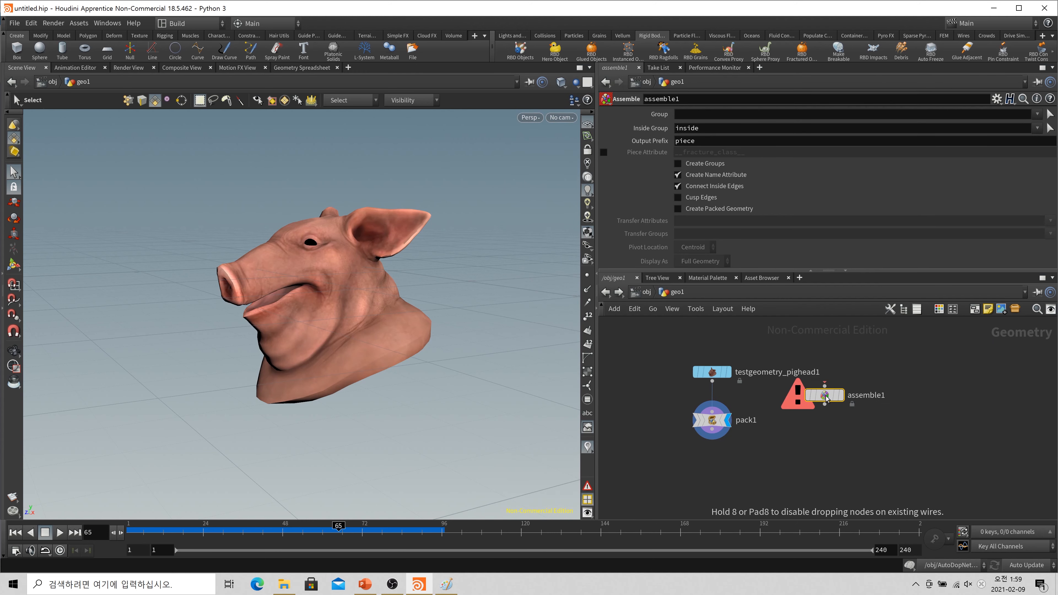
{"action": "left_click_drag", "start_coordinate": [826, 396], "coordinate": [808, 422]}
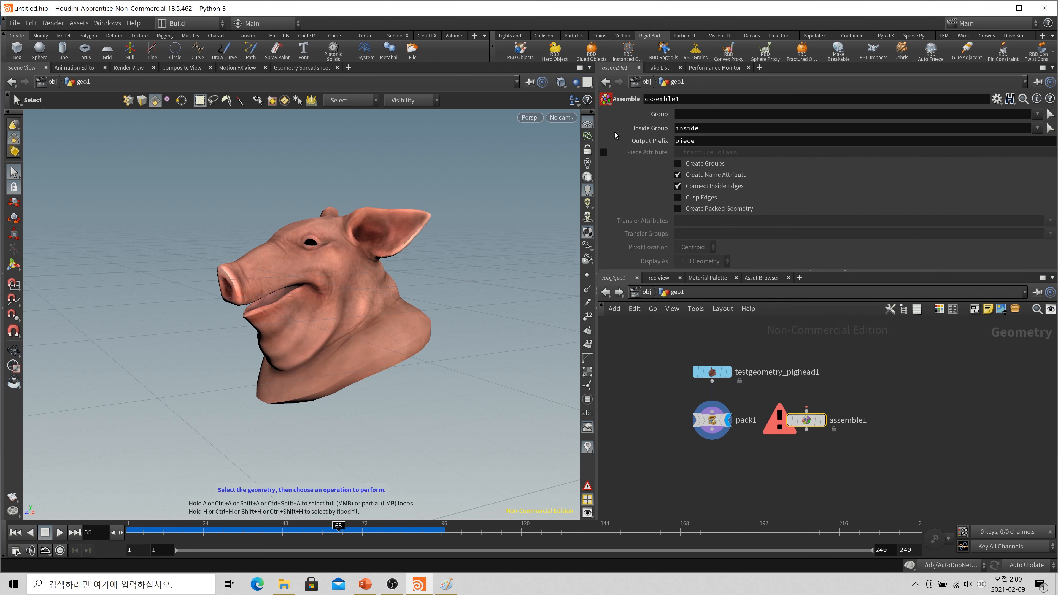
Add a Test Geometry: Rubber Toy node above the Assemble node and display it.
{"action": "scroll", "coordinate": [806, 429], "scroll_direction": "up", "scroll_amount": 2}
{"action": "mouse_move", "coordinate": [816, 427]}
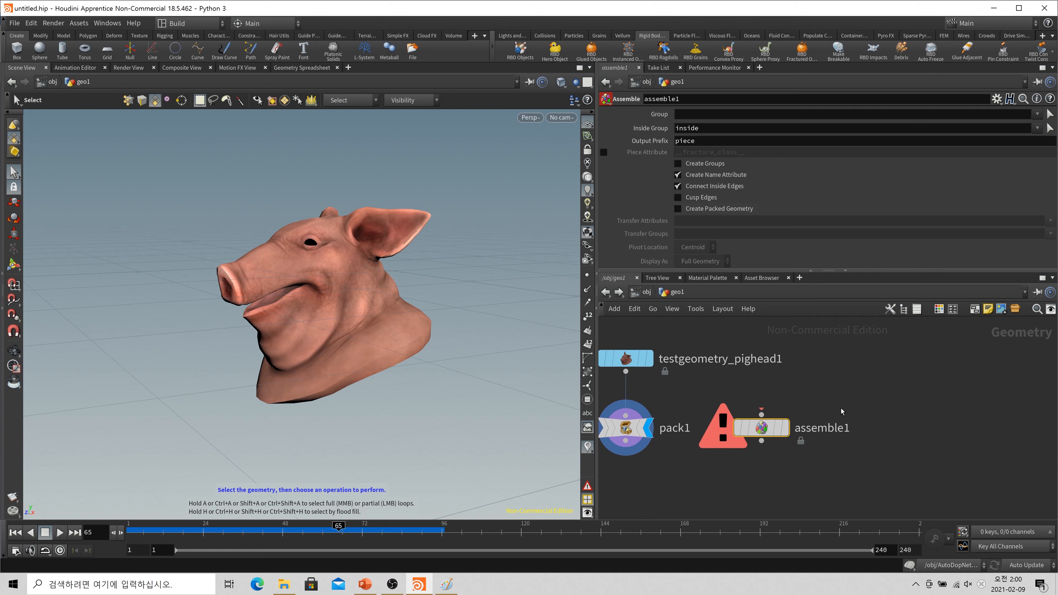
{"action": "key", "text": "Tab"}
{"action": "type", "text": "test"}
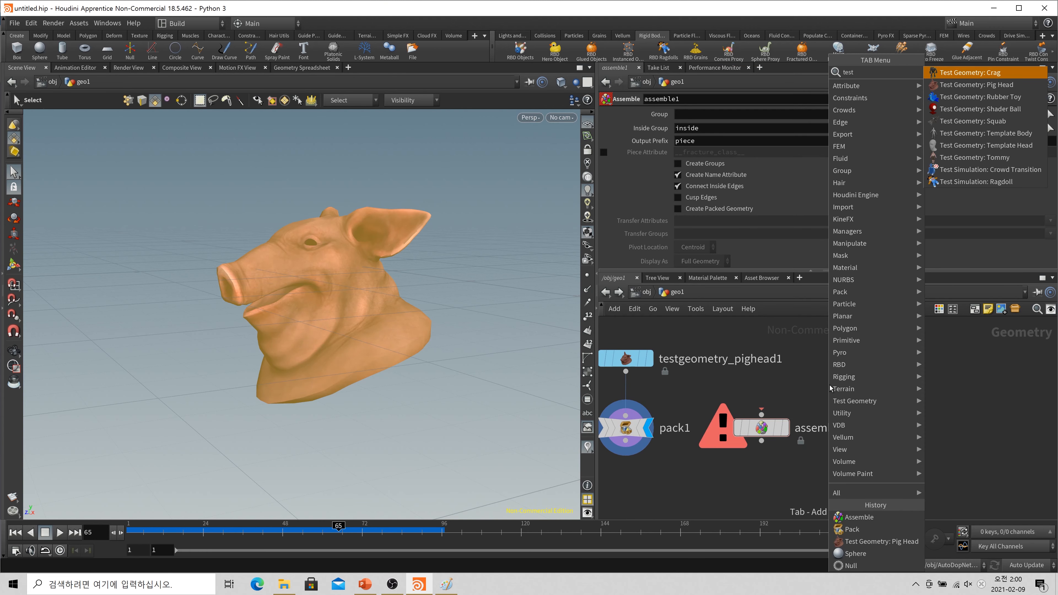
{"action": "key", "text": "Down"}
{"action": "key", "text": "Down"}
{"action": "key", "text": "Return"}
{"action": "left_click", "coordinate": [831, 370]}
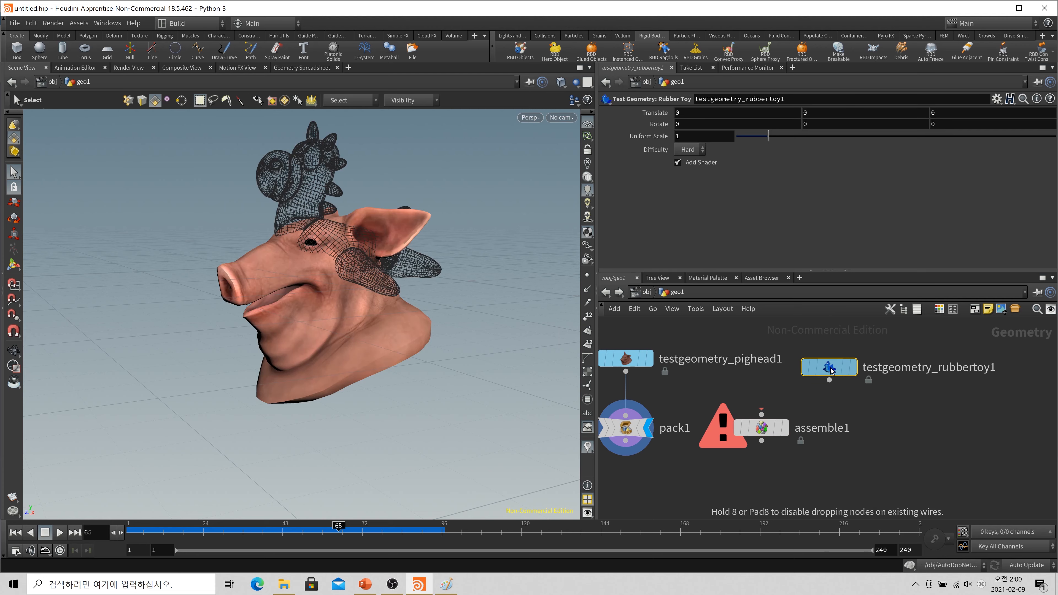
{"action": "left_click_drag", "start_coordinate": [831, 370], "coordinate": [833, 368]}
{"action": "left_click", "coordinate": [853, 365]}
Examine the rubber toy's mesh in wireframe and select a single connected spike on its back.
{"action": "right_click_drag", "start_coordinate": [333, 217], "coordinate": [451, 211], "text": "alt"}
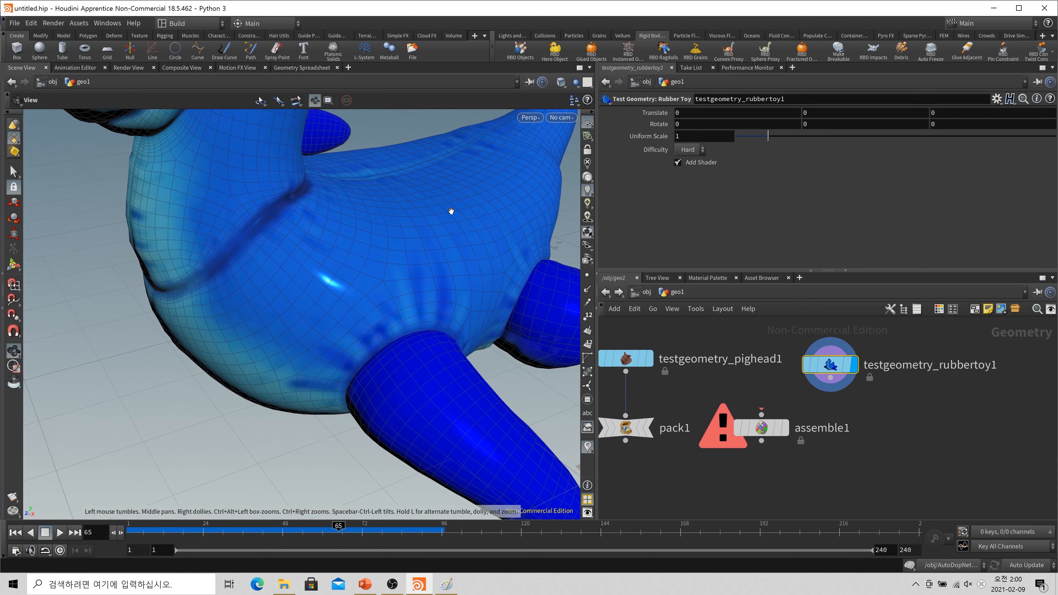
{"action": "mouse_move", "coordinate": [451, 212]}
{"action": "left_mouse_down", "text": "alt"}
{"action": "mouse_move", "coordinate": [297, 286]}
{"action": "mouse_move", "coordinate": [268, 257]}
{"action": "left_mouse_up", "text": "alt"}
{"action": "key", "text": "w"}
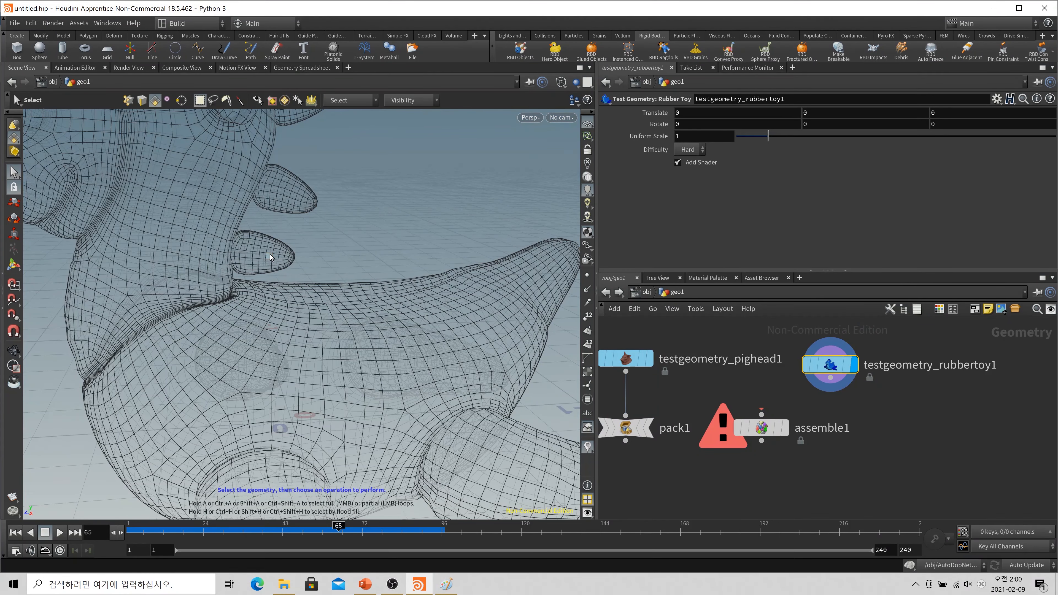
{"action": "double_click", "coordinate": [270, 258]}
{"action": "left_click_drag", "start_coordinate": [196, 282], "coordinate": [179, 269], "text": "alt"}
{"action": "double_click", "coordinate": [315, 208]}
{"action": "right_click_drag", "start_coordinate": [365, 228], "coordinate": [248, 297], "text": "alt"}
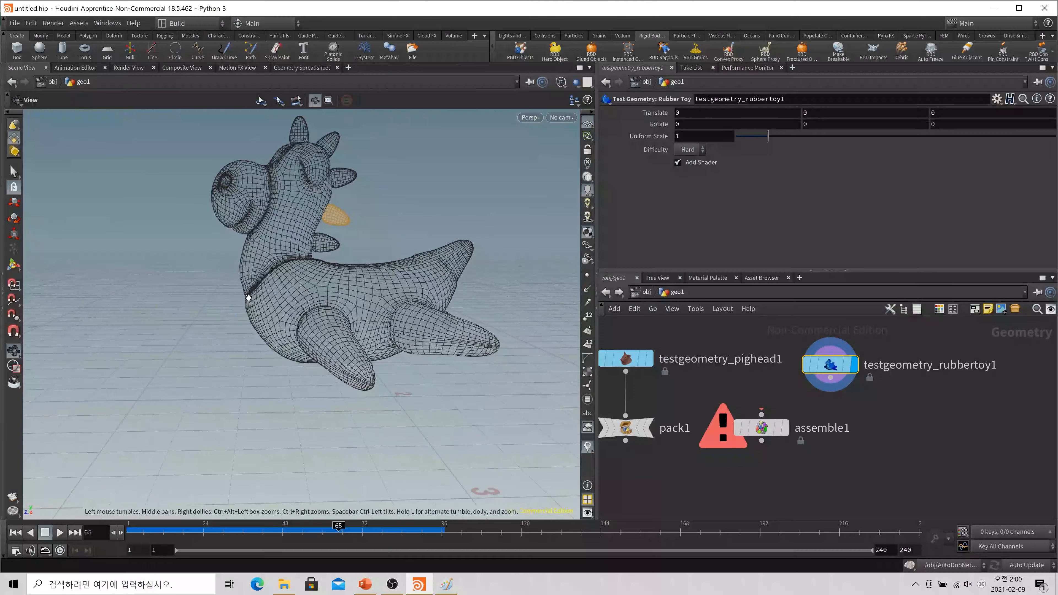
Place the Assemble node under the rubber toy node, connect the toy's output to it, and display the Assemble node.
{"action": "left_click_drag", "start_coordinate": [761, 428], "coordinate": [840, 427]}
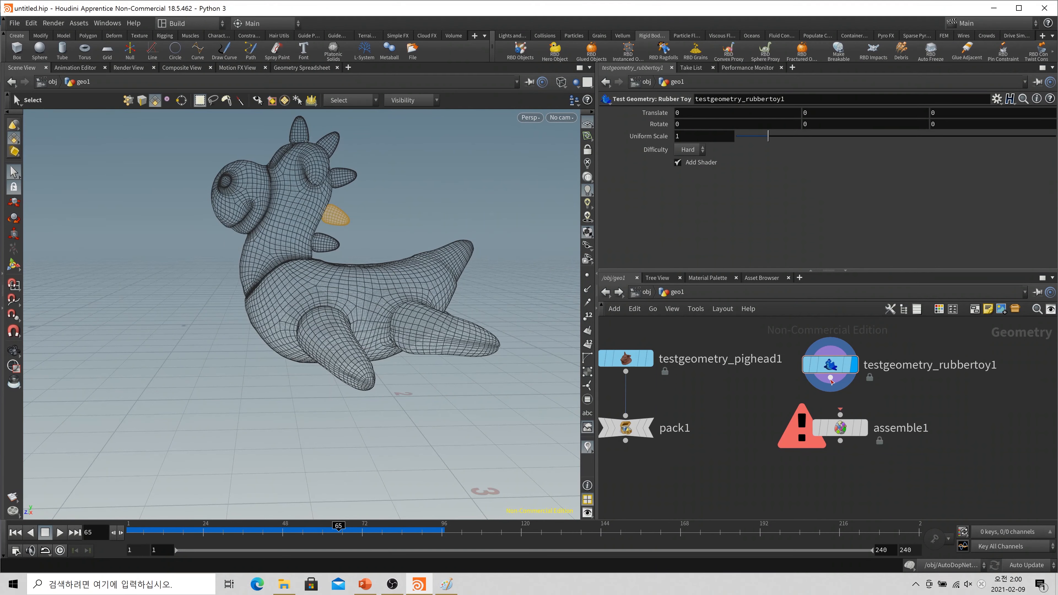
{"action": "left_click_drag", "start_coordinate": [831, 378], "coordinate": [830, 428]}
{"action": "left_click", "coordinate": [859, 454]}
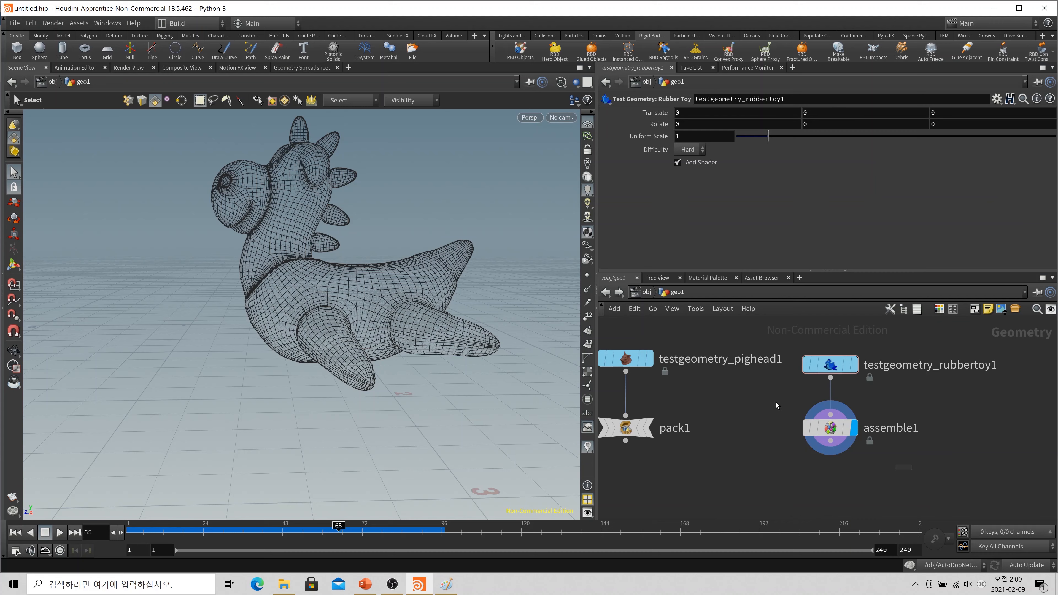
Examine the Assemble node's primitive attributes in the geometry spreadsheet, including the piece names, and return to the 3D view.
{"action": "left_click_drag", "start_coordinate": [776, 402], "coordinate": [774, 394]}
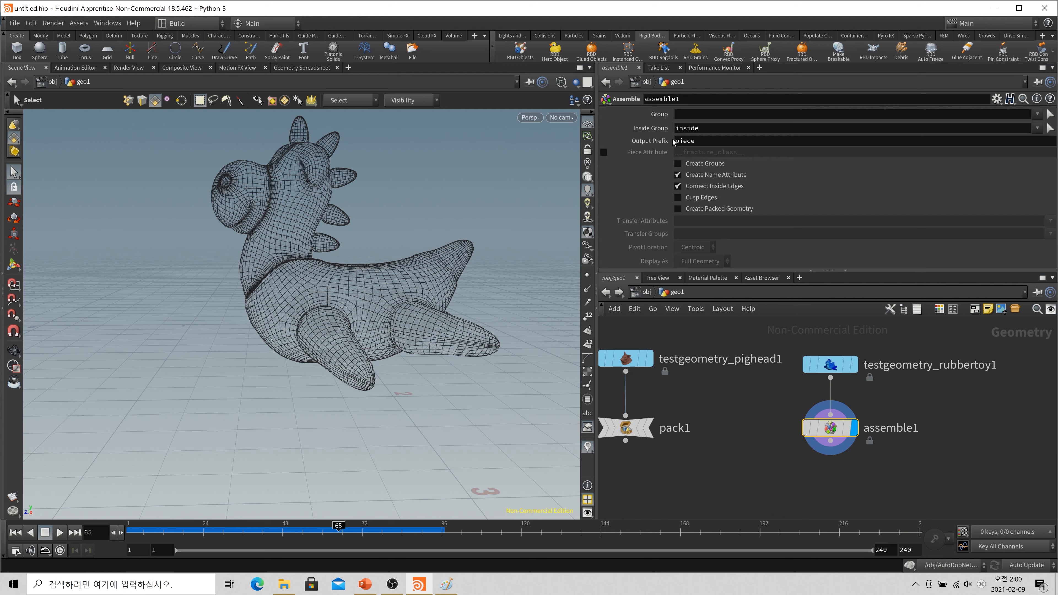
{"action": "middle_click", "coordinate": [838, 425]}
{"action": "left_click", "coordinate": [302, 67]}
{"action": "left_click", "coordinate": [144, 99]}
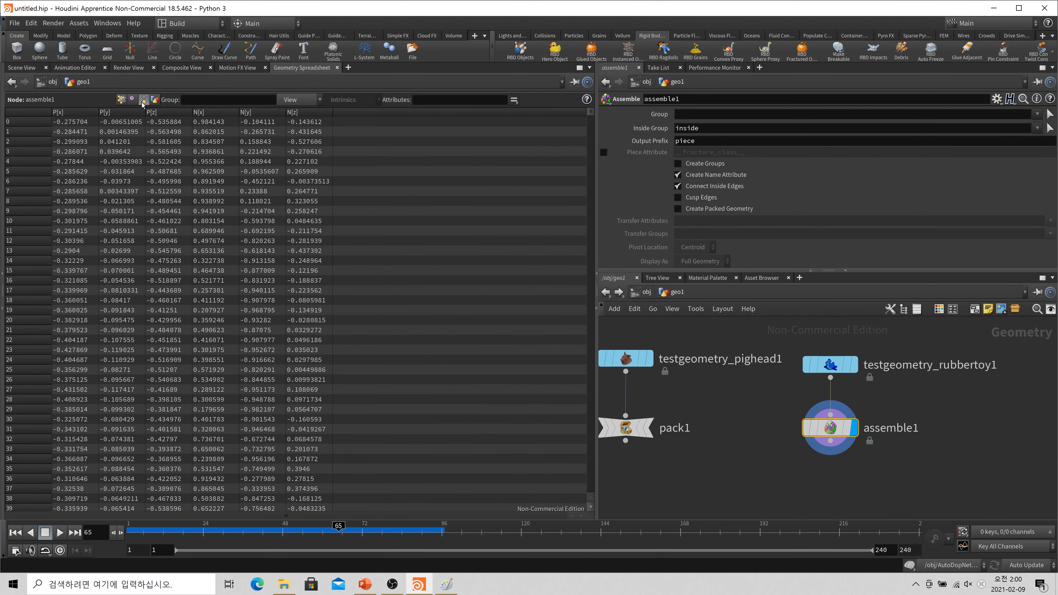
{"action": "mouse_move", "coordinate": [591, 113]}
{"action": "left_mouse_down"}
{"action": "mouse_move", "coordinate": [606, 520]}
{"action": "mouse_move", "coordinate": [590, 111]}
{"action": "left_mouse_up"}
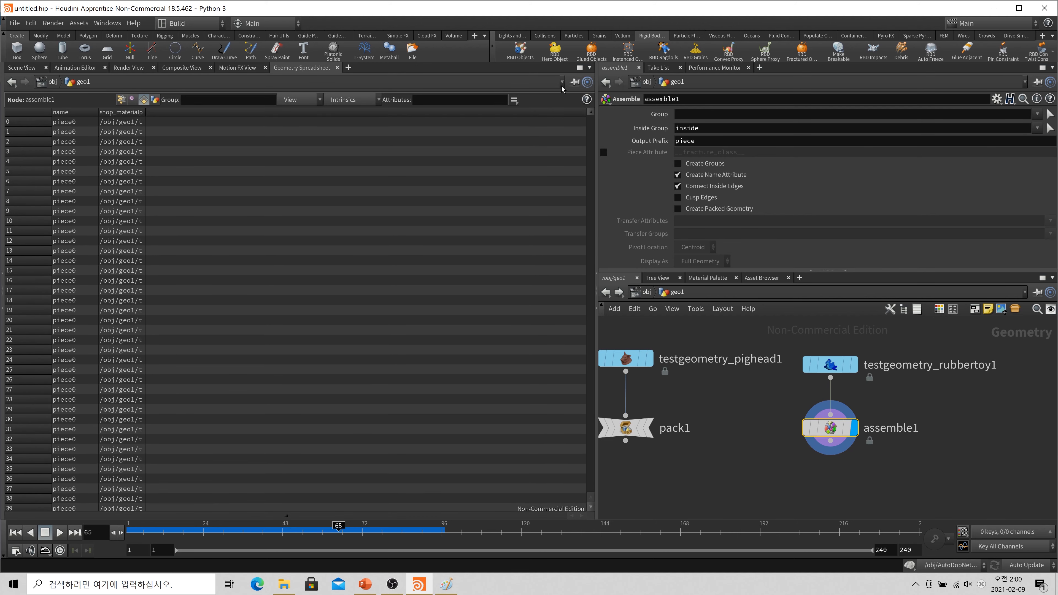
{"action": "left_click", "coordinate": [22, 68]}
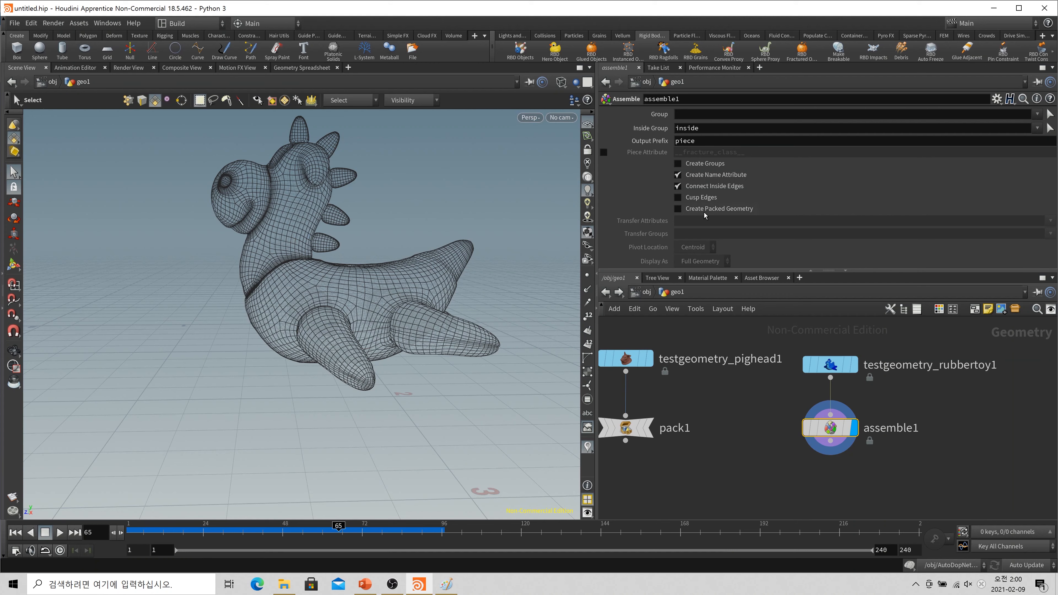
Enable Create Packed Geometry on the Assemble node and select the toy's spikes and legs as individual pieces.
{"action": "mouse_move", "coordinate": [704, 213]}
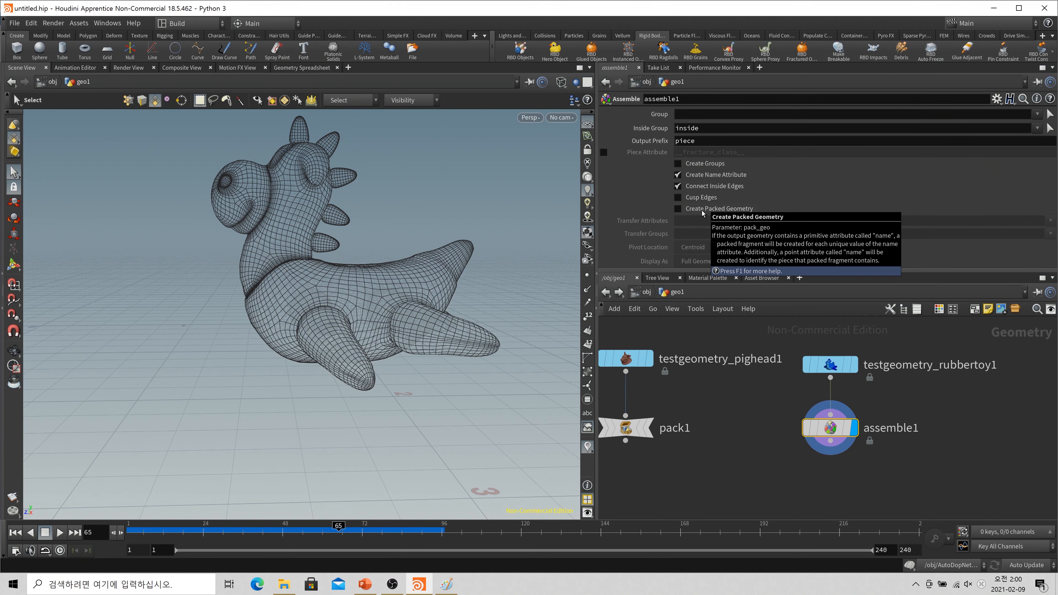
{"action": "left_click", "coordinate": [703, 209]}
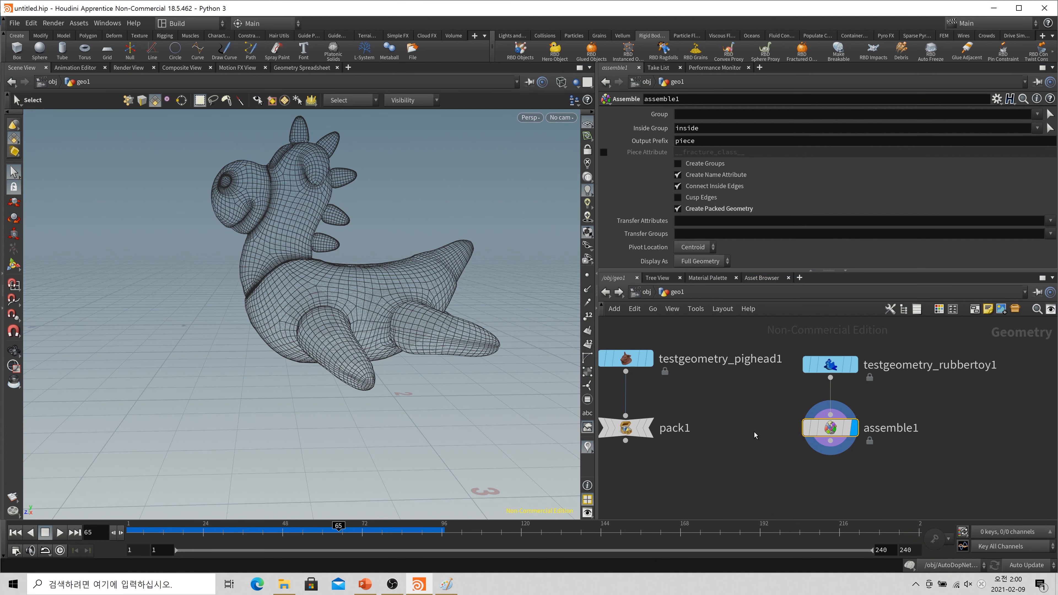
{"action": "left_click", "coordinate": [336, 218]}
{"action": "left_click", "coordinate": [342, 177]}
{"action": "left_click", "coordinate": [328, 145]}
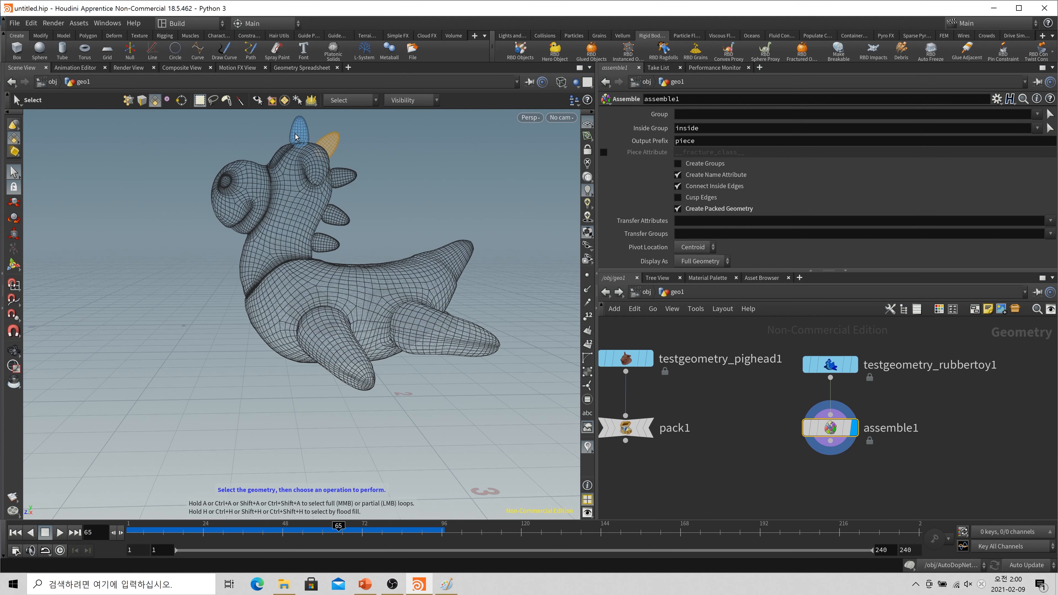
{"action": "left_click", "coordinate": [323, 331]}
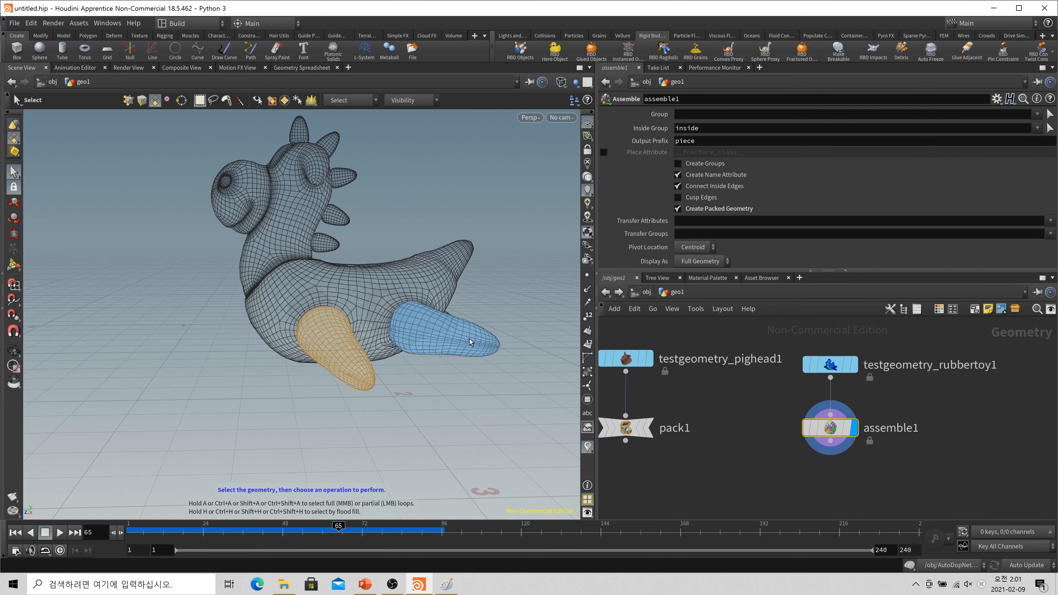
{"action": "left_click", "coordinate": [470, 341]}
{"action": "left_click_drag", "start_coordinate": [411, 331], "coordinate": [416, 353], "text": "alt"}
{"action": "middle_click_drag", "start_coordinate": [416, 352], "coordinate": [373, 395], "text": "alt"}
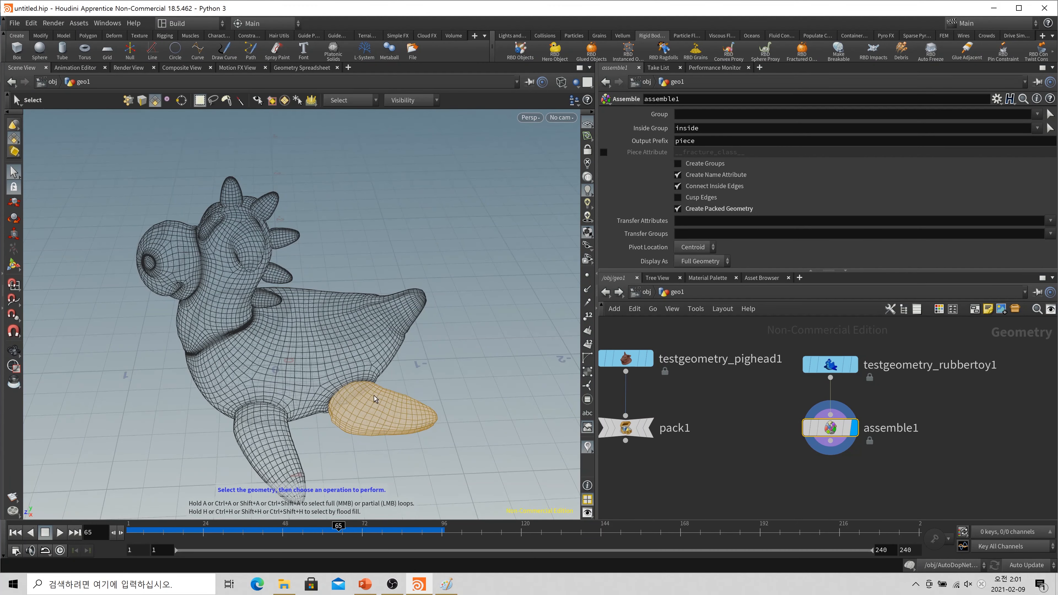
Duplicate the Pack node, connect the rubber toy's output to the copy, display it and test selecting the toy.
{"action": "left_click", "coordinate": [626, 428]}
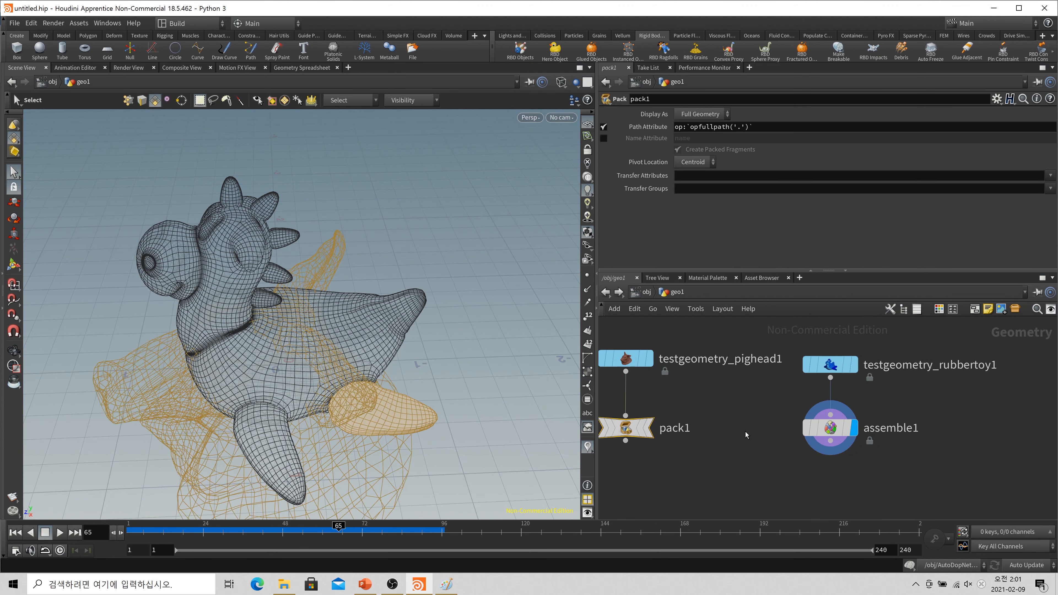
{"action": "key", "text": "ctrl+c"}
{"action": "key", "text": "ctrl+v"}
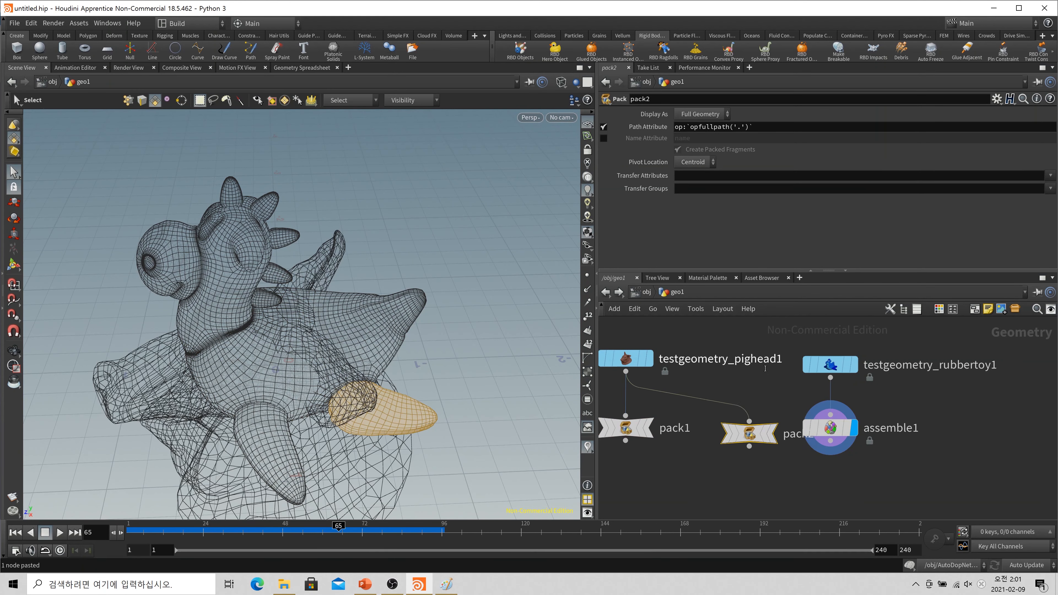
{"action": "left_click_drag", "start_coordinate": [830, 377], "coordinate": [746, 427]}
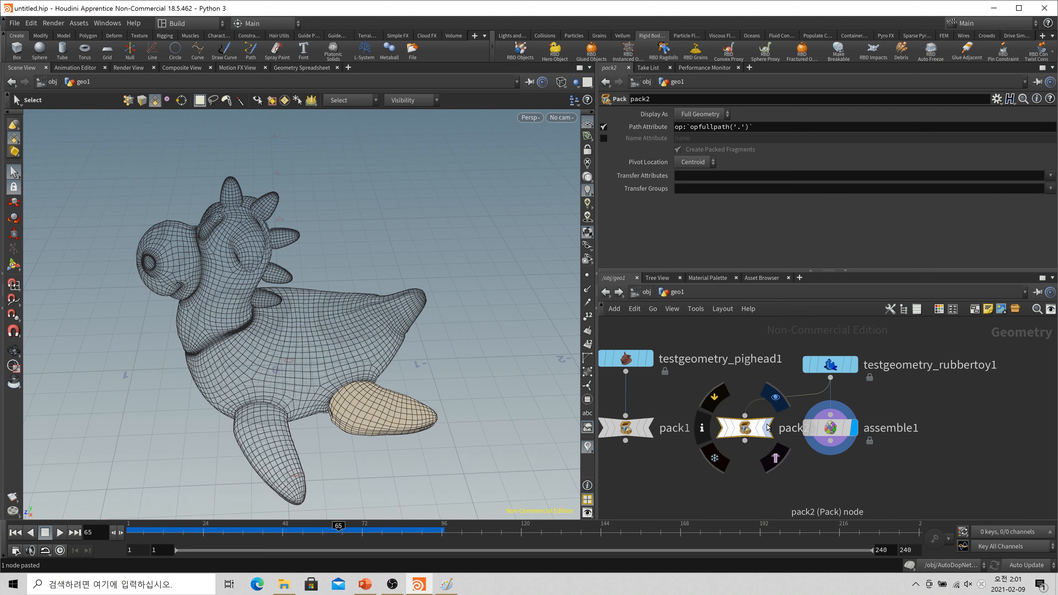
{"action": "left_click", "coordinate": [769, 428]}
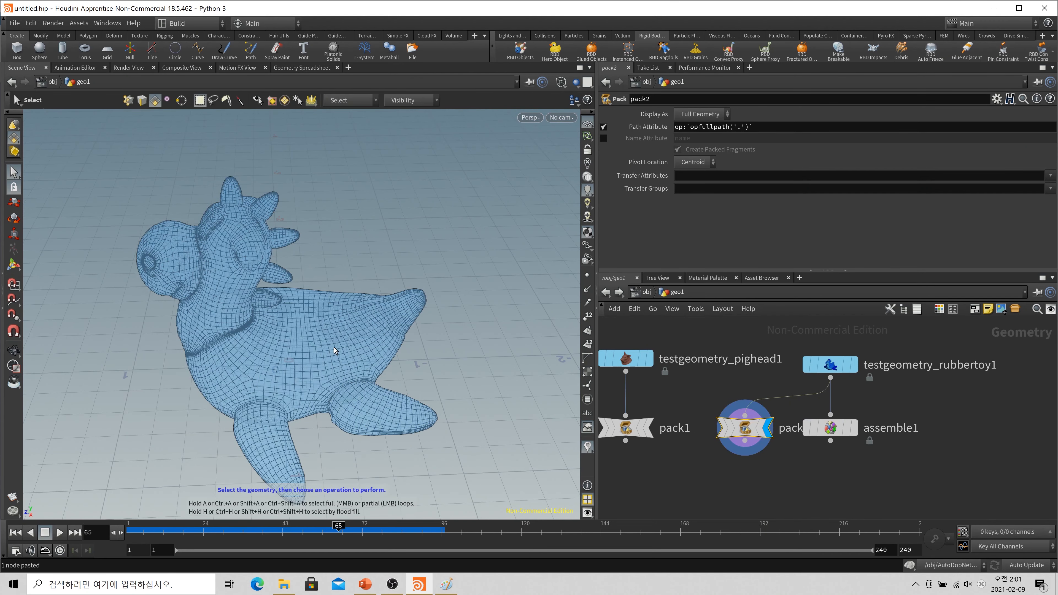
{"action": "key", "text": "Escape"}
{"action": "left_click_drag", "start_coordinate": [369, 377], "coordinate": [313, 401]}
{"action": "key", "text": "s"}
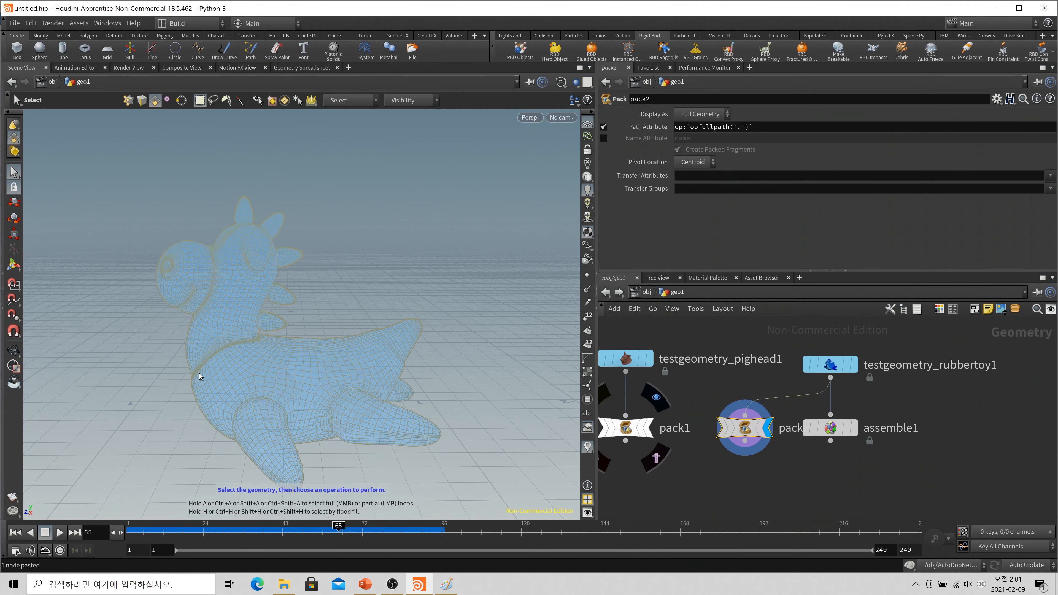
Display the Assemble node and select the toy's body, legs and spikes one by one to compare with Pack.
{"action": "left_click", "coordinate": [853, 428]}
{"action": "left_click", "coordinate": [831, 428]}
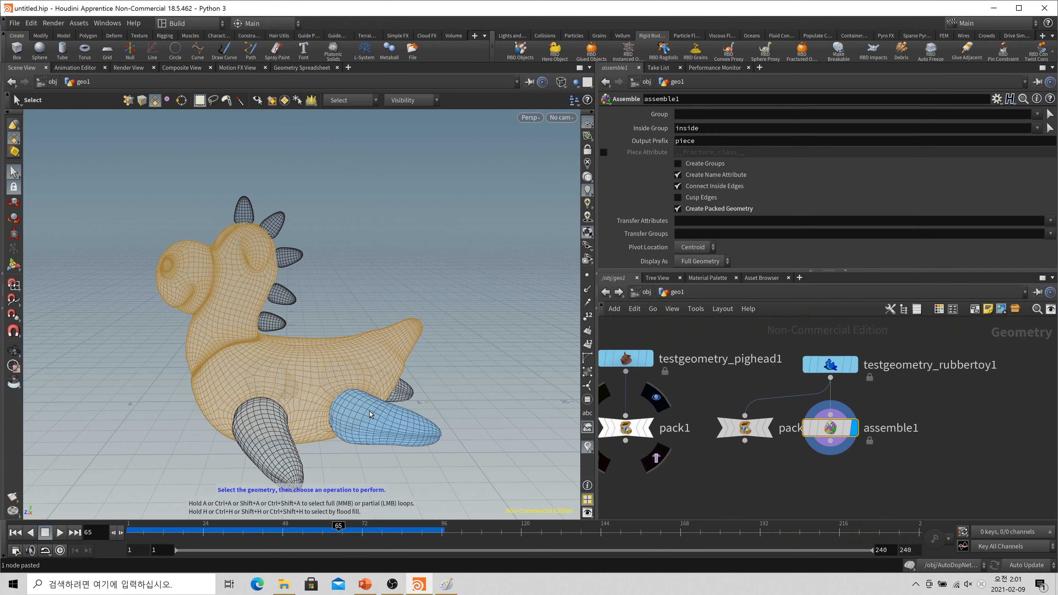
{"action": "left_click", "coordinate": [408, 391]}
{"action": "left_click", "coordinate": [282, 423]}
{"action": "left_click", "coordinate": [251, 306]}
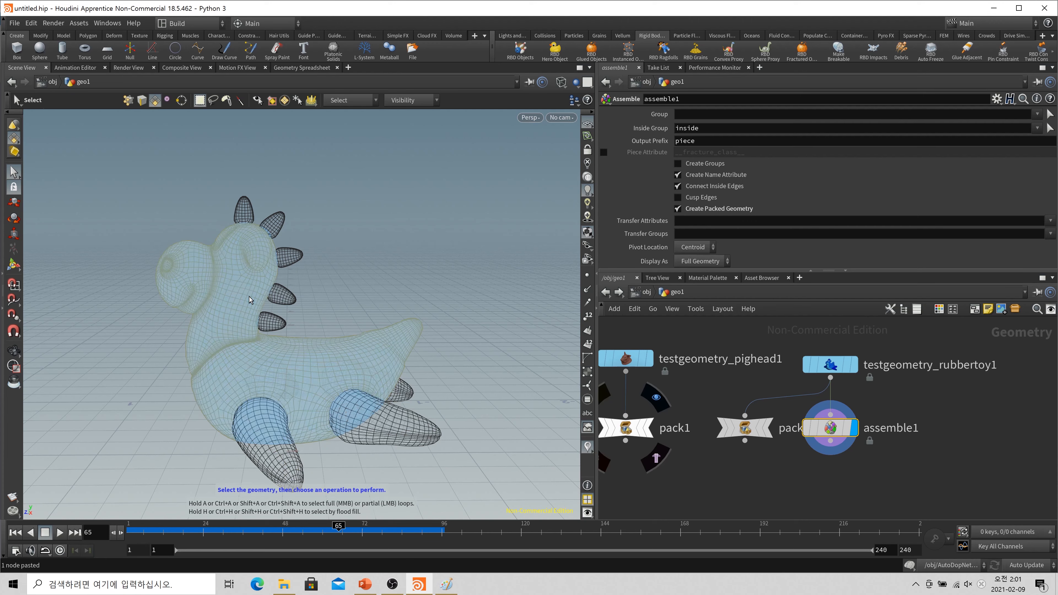
{"action": "left_click", "coordinate": [274, 312]}
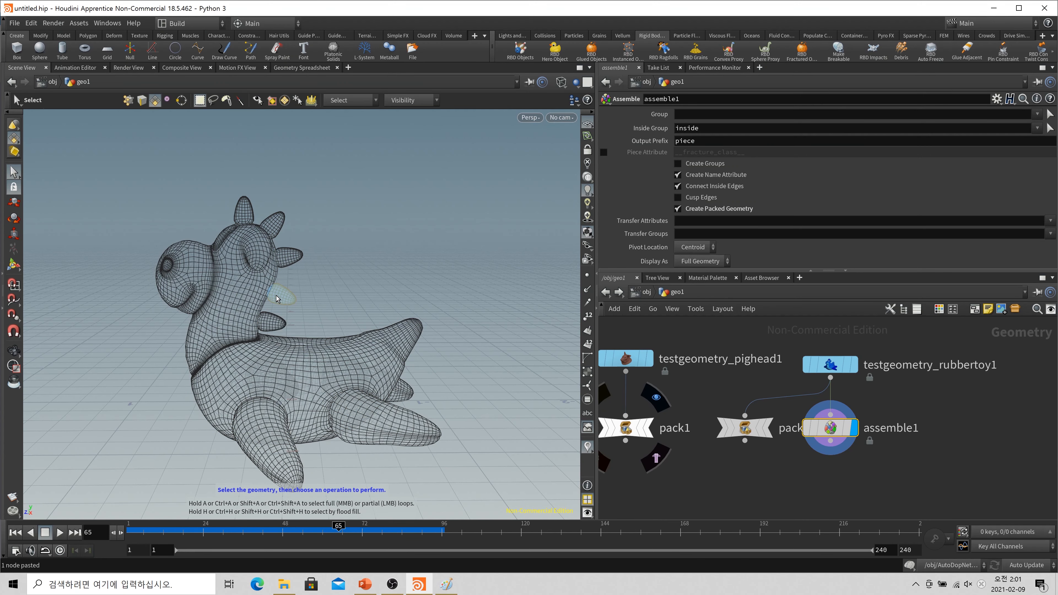
{"action": "left_click", "coordinate": [278, 299]}
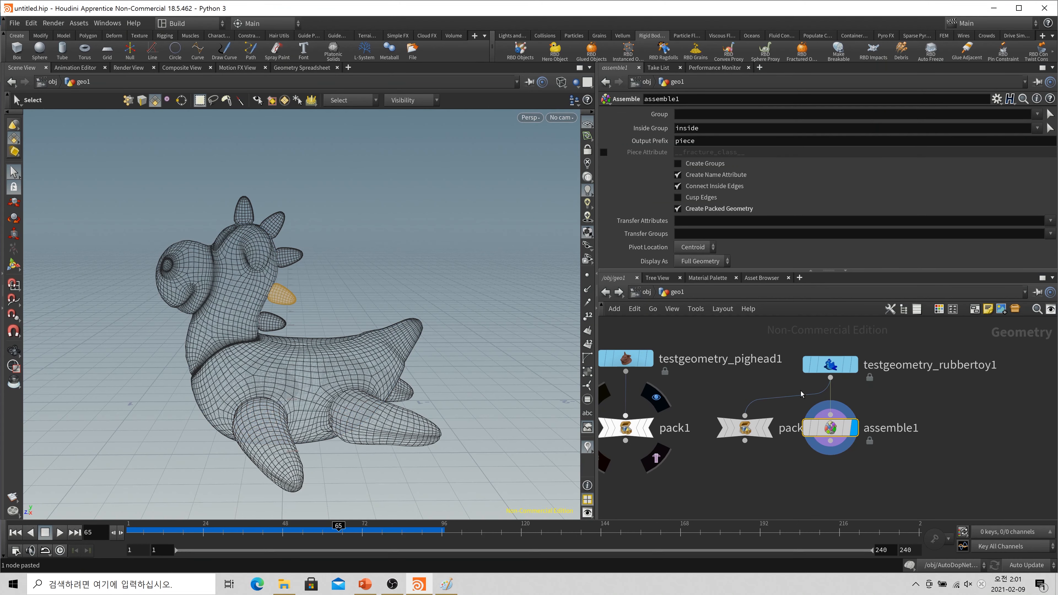
Delete the rubber toy, its Pack copy and the Assemble node, and frame the packed pig head.
{"action": "scroll", "coordinate": [900, 398], "scroll_direction": "down", "scroll_amount": 3}
{"action": "left_click_drag", "start_coordinate": [933, 440], "coordinate": [817, 361]}
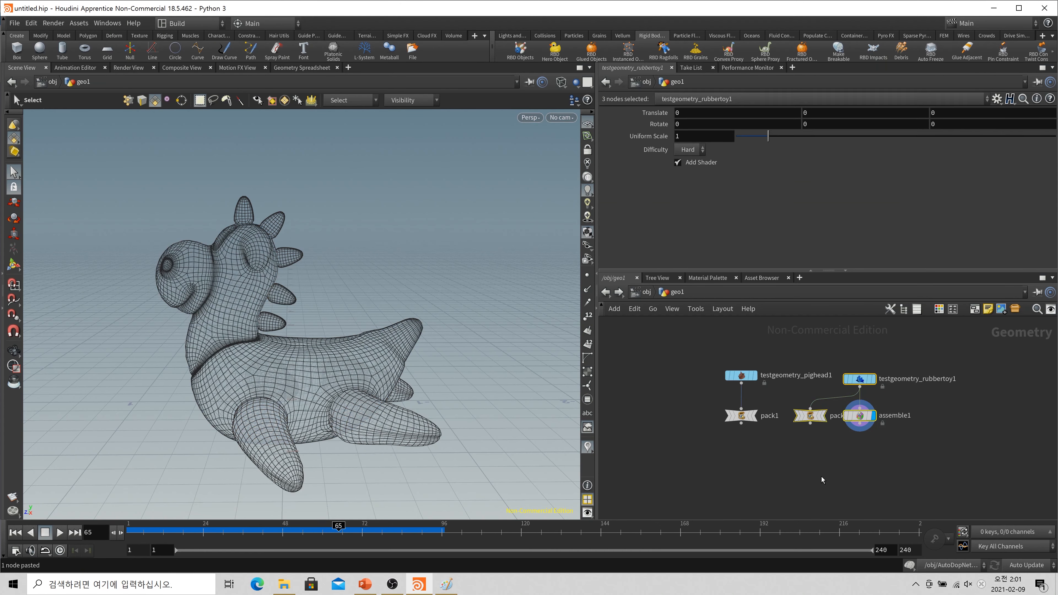
{"action": "key", "text": "Delete"}
{"action": "key", "text": "space+h"}
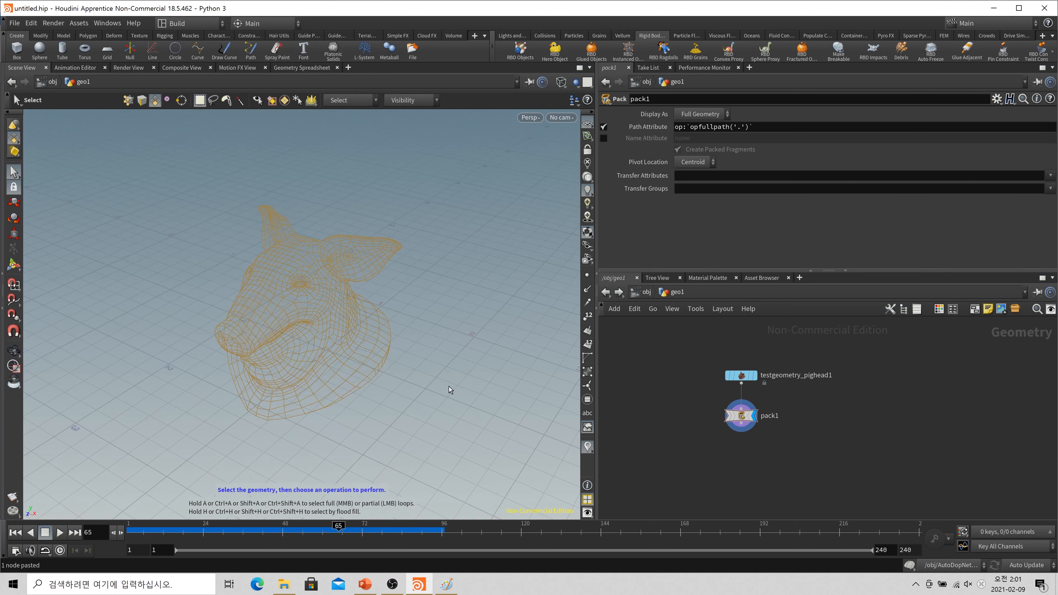
Add a Grid node beside the pig head network, display it and set its size to 100 by 100.
{"action": "key", "text": "Tab"}
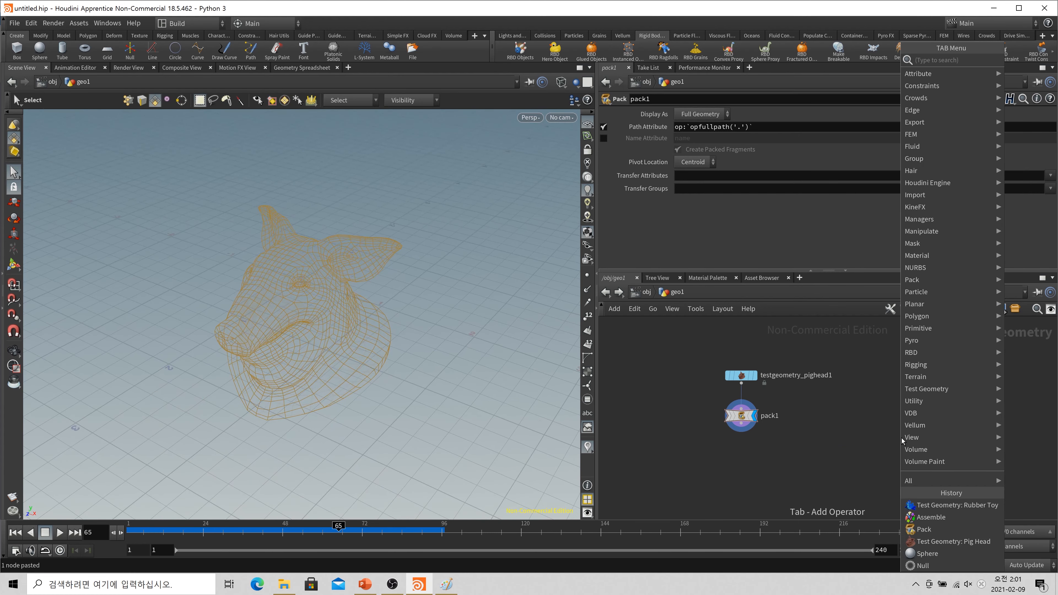
{"action": "type", "text": "grid"}
{"action": "key", "text": "Return"}
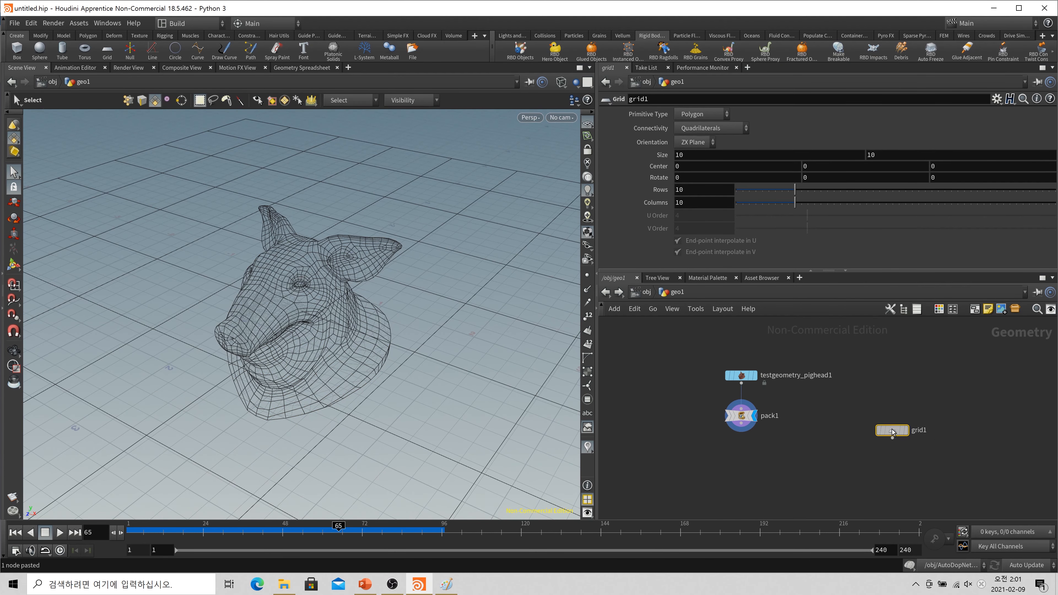
{"action": "left_click", "coordinate": [899, 413]}
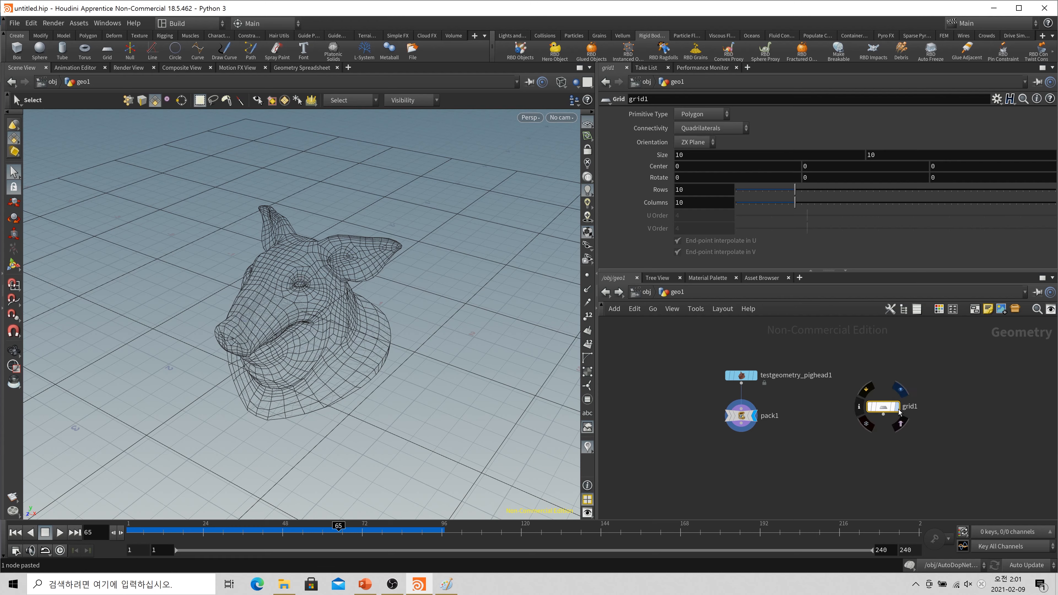
{"action": "left_click", "coordinate": [750, 158]}
{"action": "type", "text": "0"}
{"action": "key", "text": "Tab"}
{"action": "type", "text": "0"}
{"action": "key", "text": "Return"}
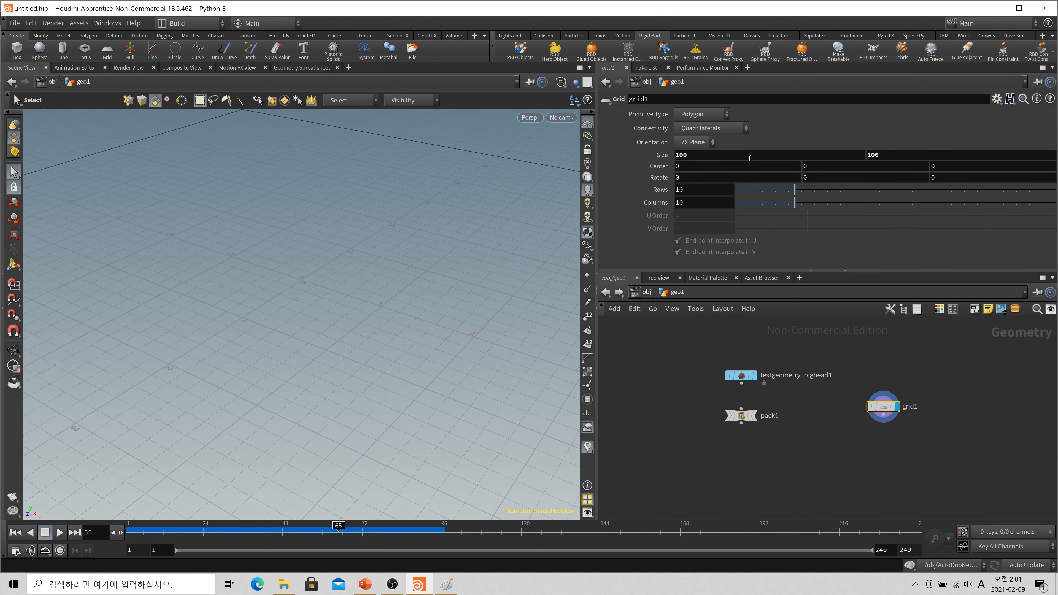
{"action": "key", "text": "h"}
Add a Scatter node below the Grid, fed by the grid's output, and display the scattered points.
{"action": "key", "text": "Tab"}
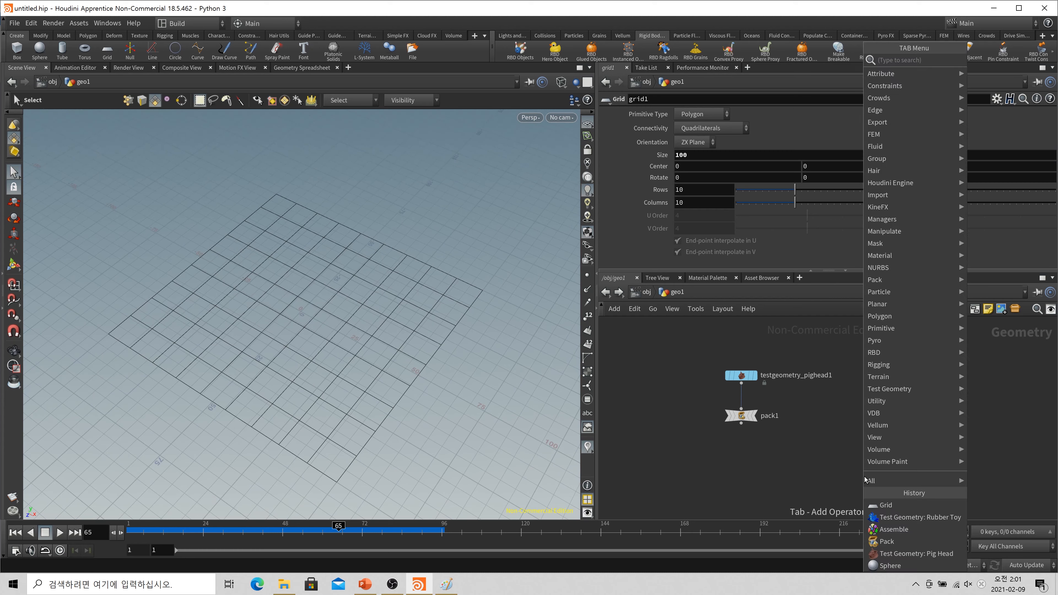
{"action": "type", "text": "sca"}
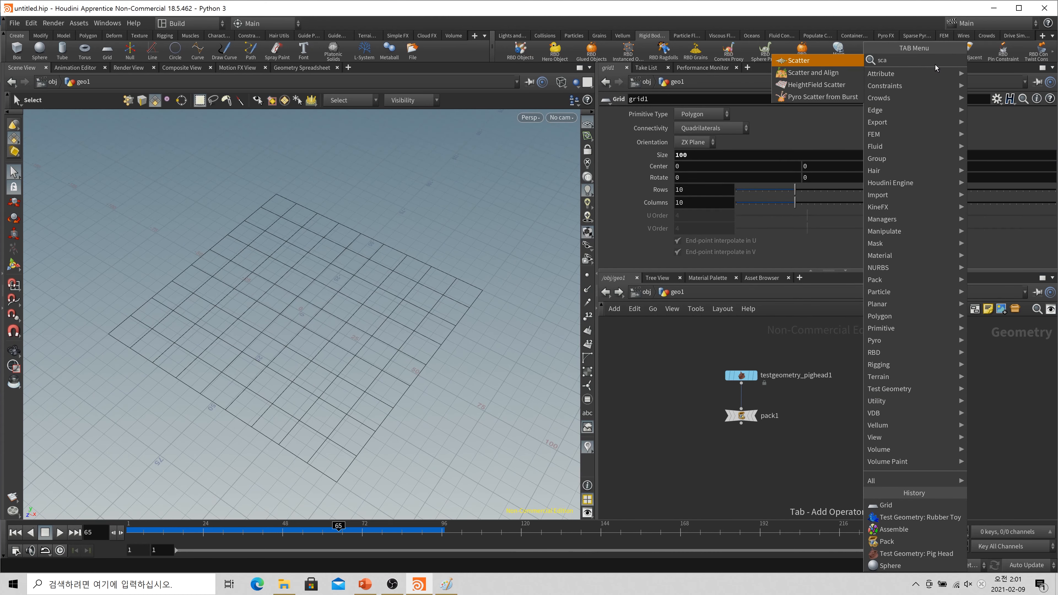
{"action": "left_click", "coordinate": [821, 74]}
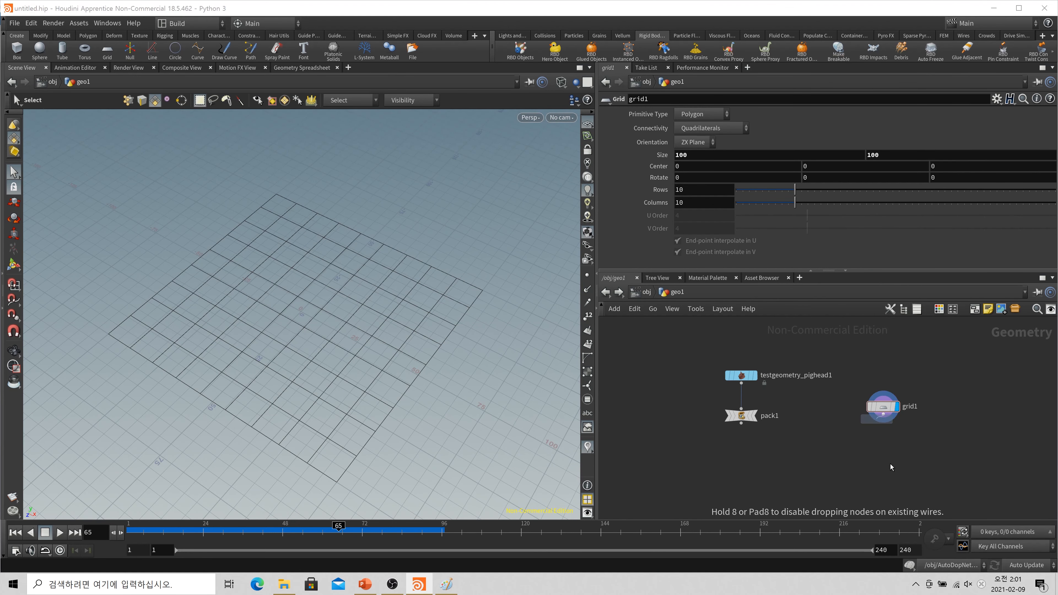
{"action": "left_click", "coordinate": [885, 447]}
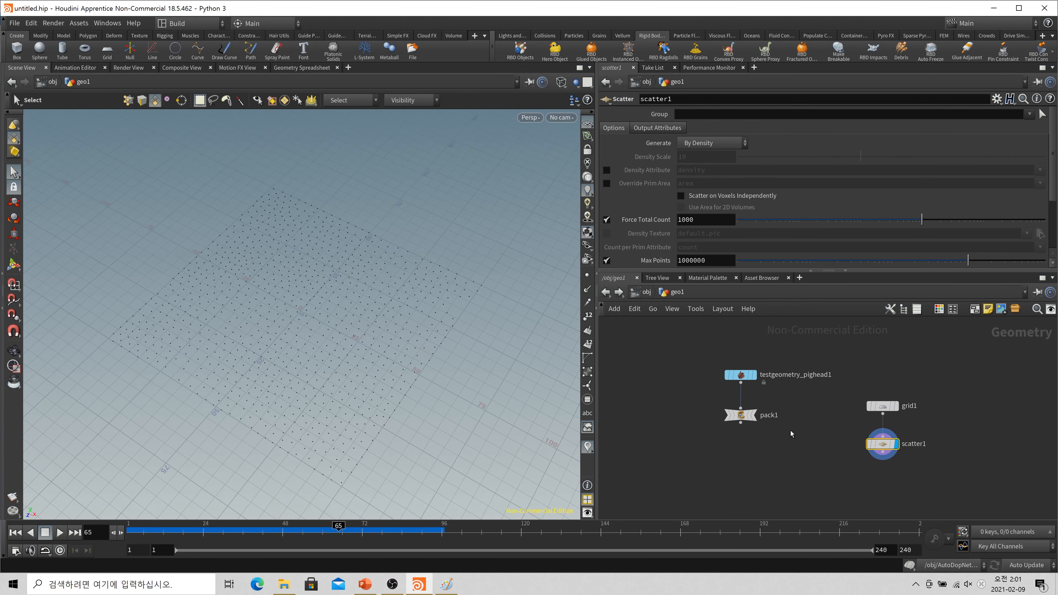
Add a Copy to Points node, connect the unpacked pig head and the scattered points to it, and display it.
{"action": "key", "text": "Tab"}
{"action": "type", "text": "copyp"}
{"action": "key", "text": "Return"}
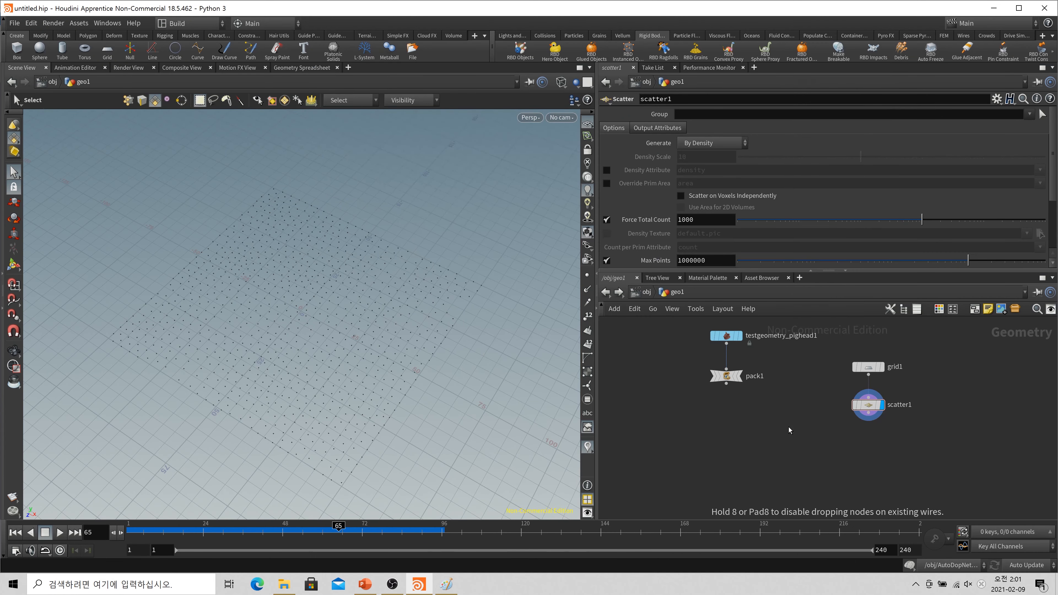
{"action": "left_click", "coordinate": [789, 427]}
{"action": "left_click_drag", "start_coordinate": [726, 345], "coordinate": [801, 442]}
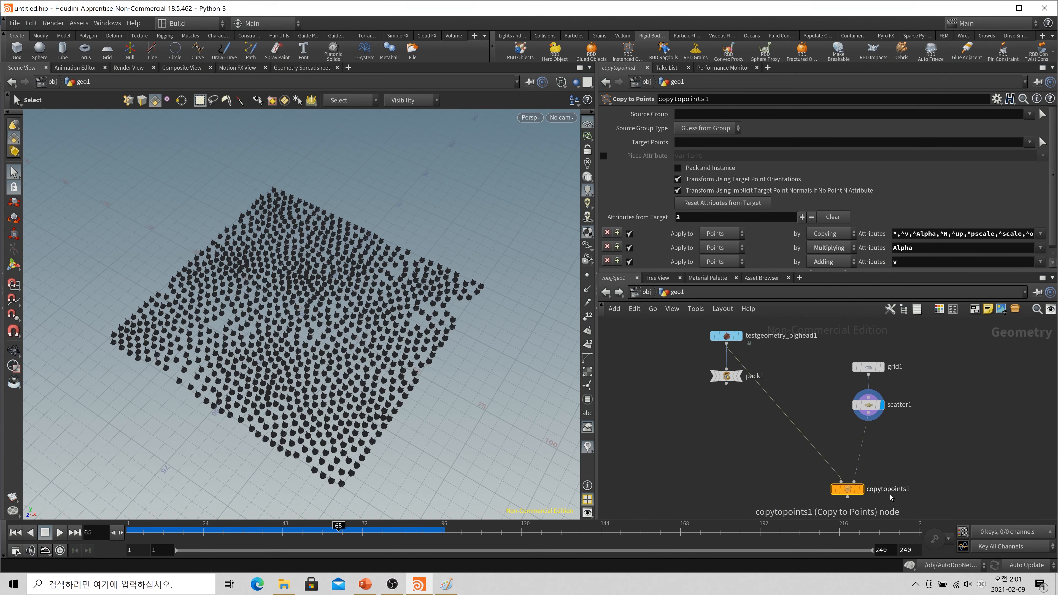
{"action": "left_click_drag", "start_coordinate": [847, 497], "coordinate": [826, 472]}
{"action": "left_click", "coordinate": [841, 471]}
Show the pig head copies with shading and examine them across the grid.
{"action": "left_click_drag", "start_coordinate": [332, 377], "coordinate": [329, 359], "text": "alt"}
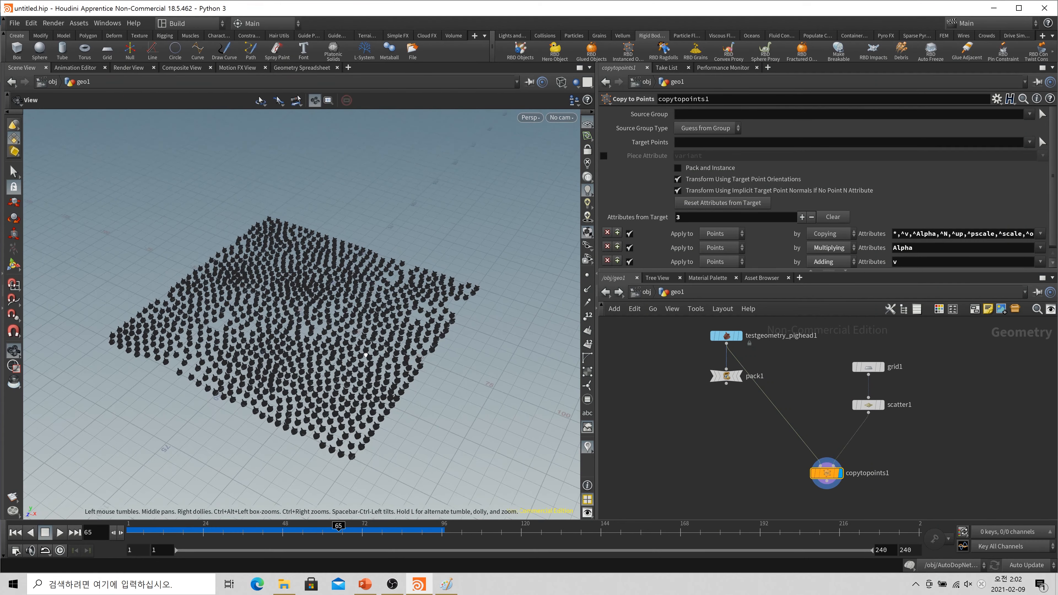
{"action": "right_click_drag", "start_coordinate": [329, 359], "coordinate": [365, 379], "text": "alt"}
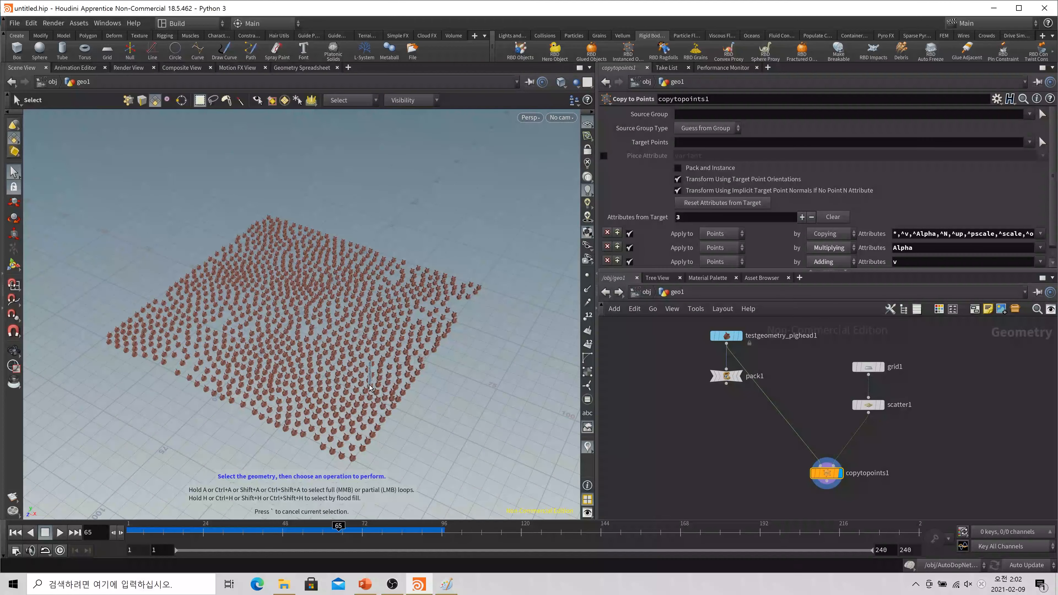
{"action": "left_click_drag", "start_coordinate": [361, 355], "coordinate": [357, 381], "text": "alt"}
{"action": "key", "text": "s"}
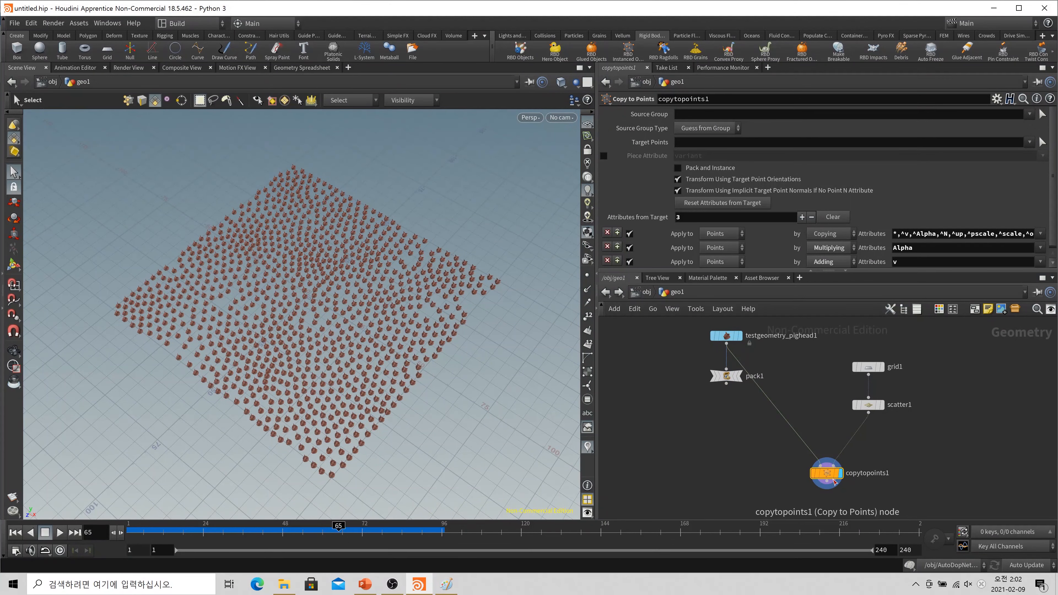
Check the Copy to Points node's geometry information and bypass the node.
{"action": "middle_click_drag", "start_coordinate": [828, 475], "coordinate": [747, 480]}
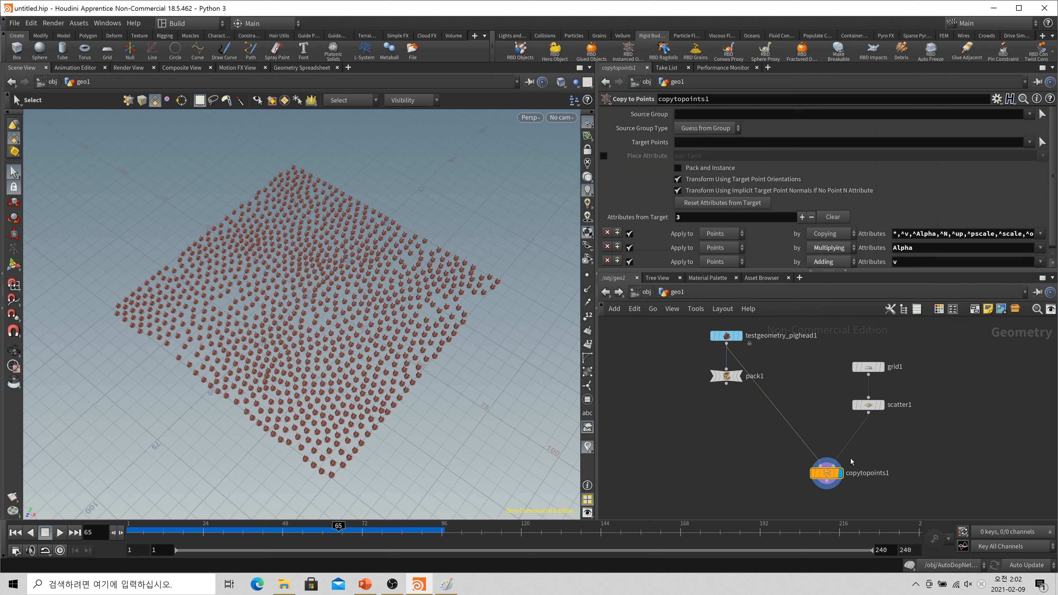
{"action": "left_click", "coordinate": [809, 456]}
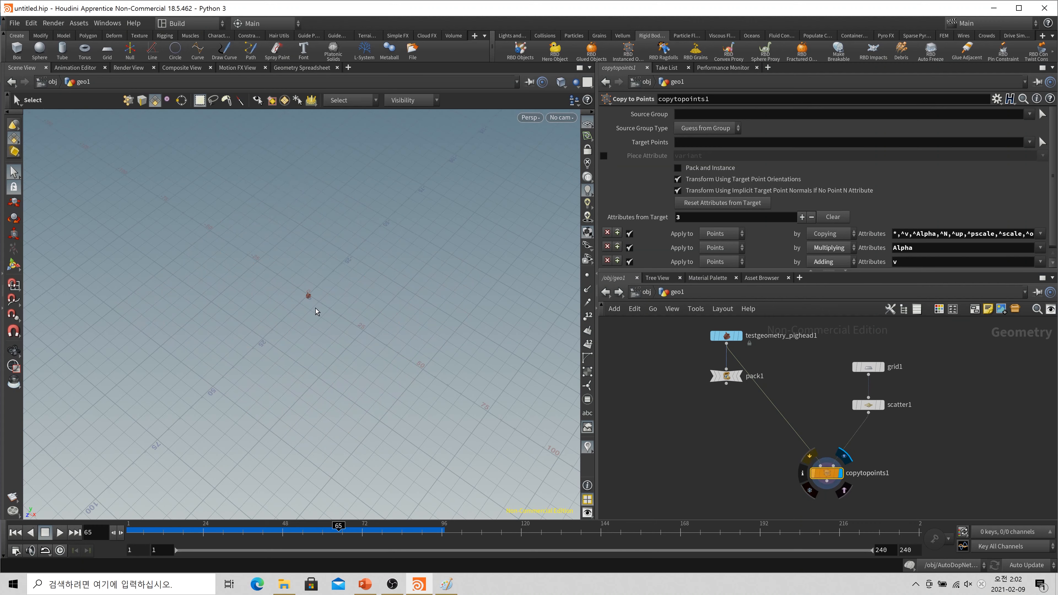
Undo the bypass of the Copy to Points node and rewire its source input to the Pack node's output.
{"action": "key", "text": "ctrl+z"}
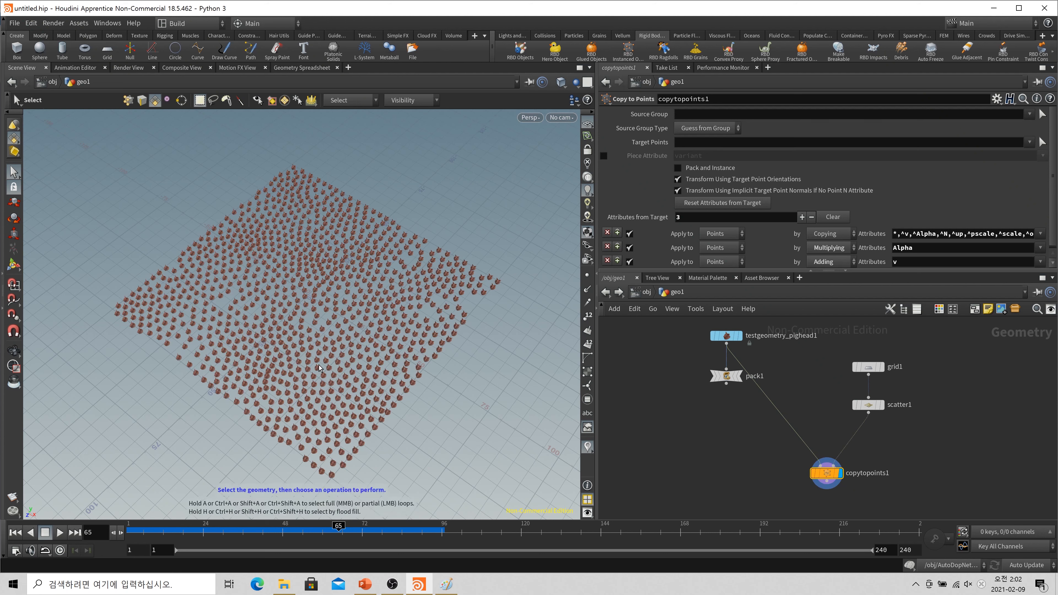
{"action": "left_click", "coordinate": [726, 375]}
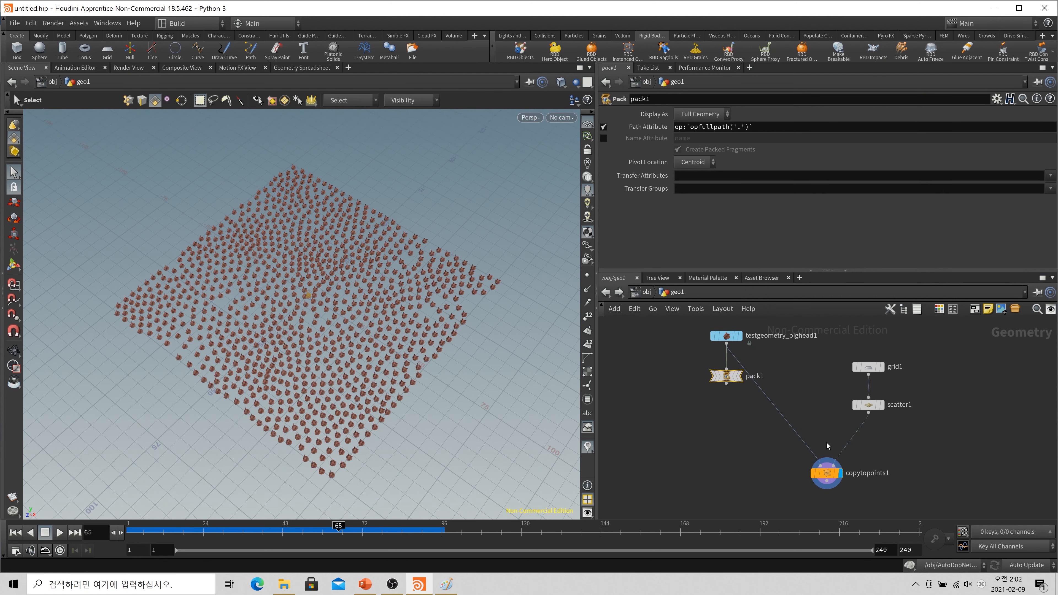
{"action": "left_click_drag", "start_coordinate": [786, 419], "coordinate": [727, 385]}
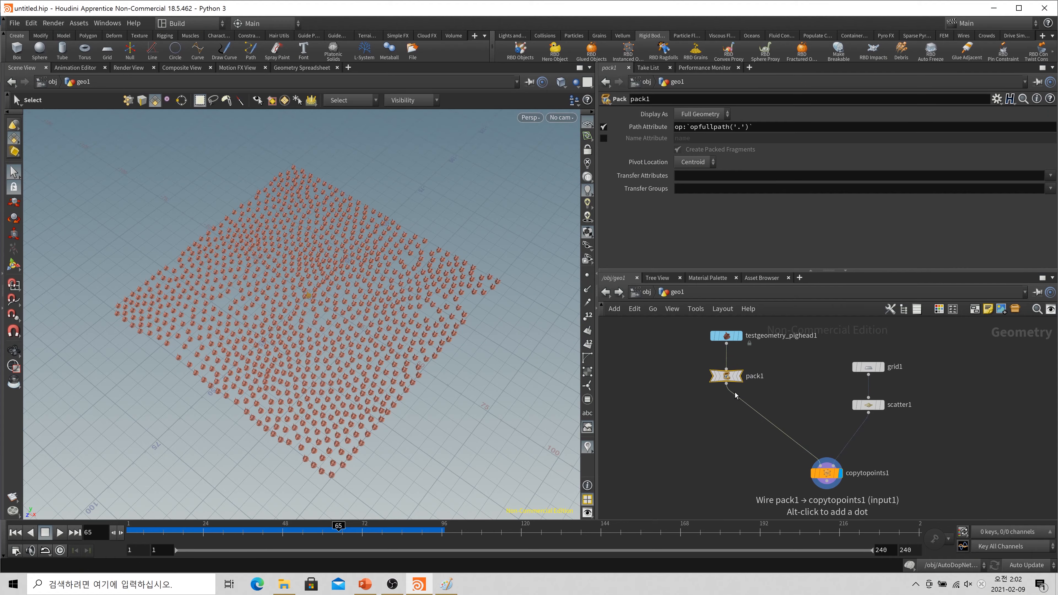
Examine the packed pig head copies across the grid and check the Copy to Points node's geometry information.
{"action": "right_click_drag", "start_coordinate": [276, 340], "coordinate": [527, 303], "text": "alt"}
{"action": "left_click_drag", "start_coordinate": [526, 303], "coordinate": [194, 387], "text": "alt"}
{"action": "right_click_drag", "start_coordinate": [194, 387], "coordinate": [125, 366], "text": "alt"}
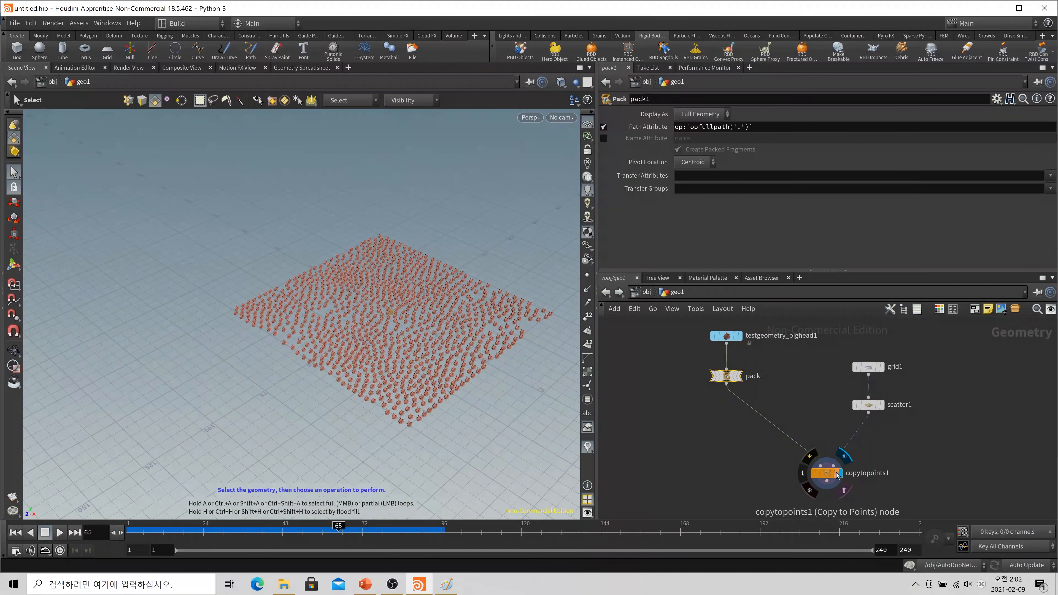
{"action": "middle_click", "coordinate": [827, 472]}
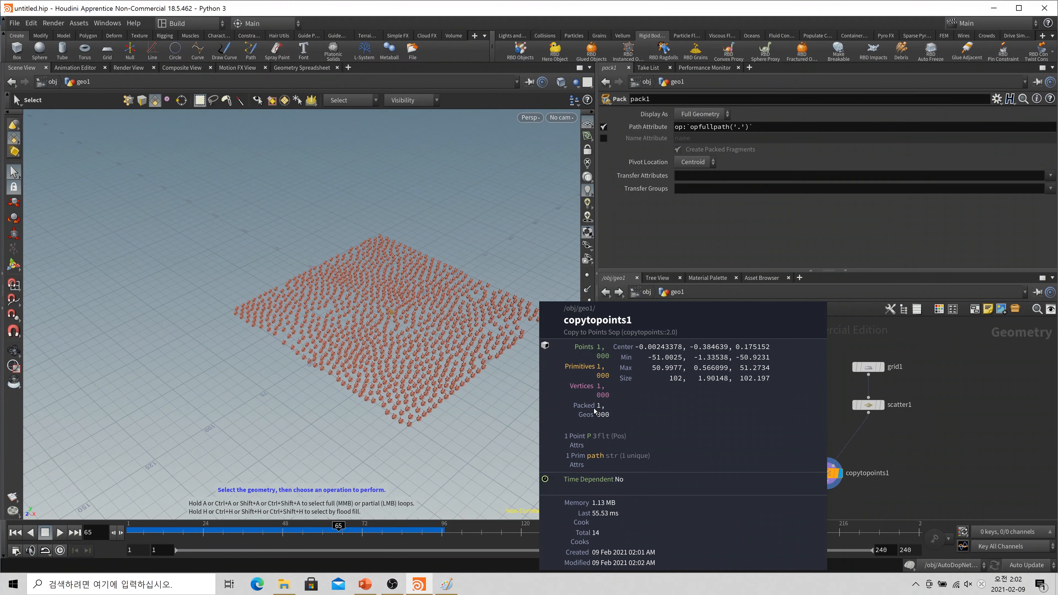
{"action": "left_click_drag", "start_coordinate": [572, 320], "coordinate": [519, 324], "text": "alt"}
{"action": "right_click_drag", "start_coordinate": [519, 324], "coordinate": [459, 367], "text": "alt"}
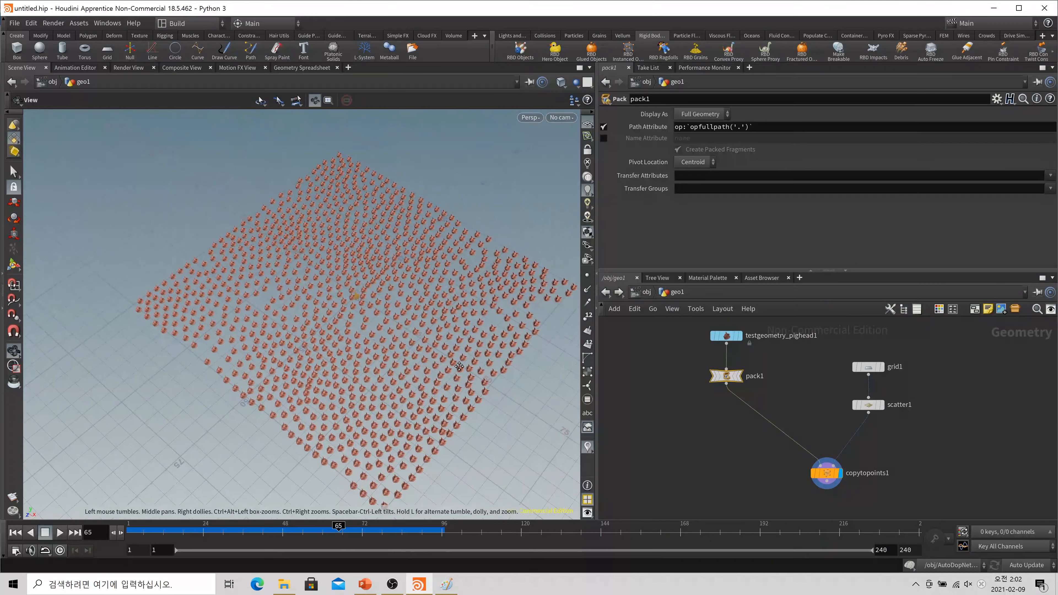
{"action": "middle_click_drag", "start_coordinate": [459, 366], "coordinate": [419, 366]}
Set the Scatter node's Force Total Count to 10000 and inspect the denser pig head copies up close.
{"action": "left_click", "coordinate": [868, 405]}
{"action": "left_click", "coordinate": [707, 220]}
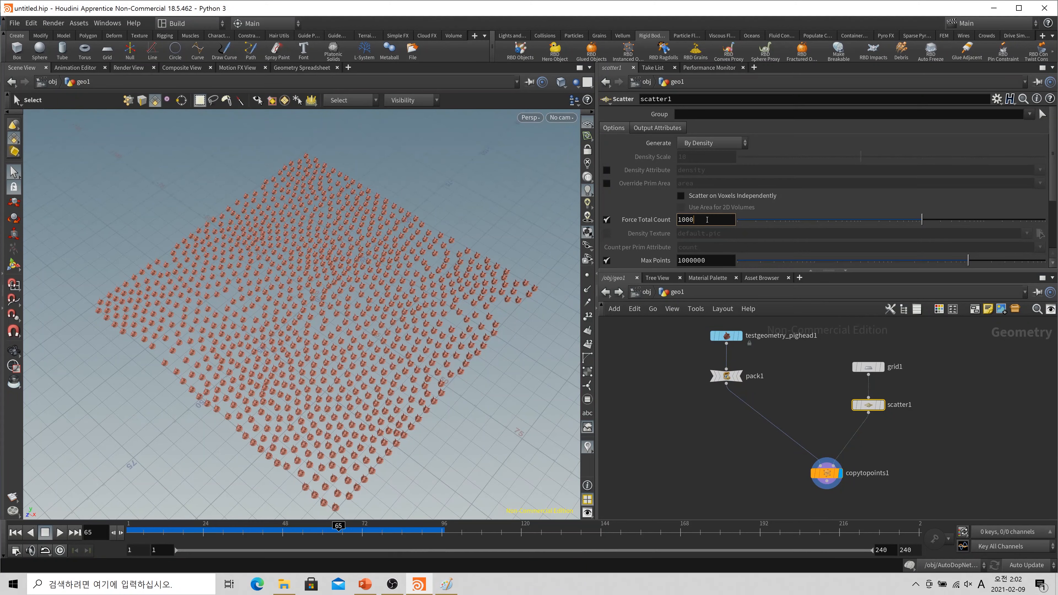
{"action": "type", "text": "0"}
{"action": "key", "text": "Return"}
{"action": "left_click_drag", "start_coordinate": [302, 333], "coordinate": [302, 233], "text": "alt"}
{"action": "scroll", "coordinate": [302, 315], "scroll_direction": "up", "scroll_amount": 5}
Raise the Scatter node's Force Total Count to 50000 and look over the copies.
{"action": "left_click_drag", "start_coordinate": [682, 219], "coordinate": [672, 229]}
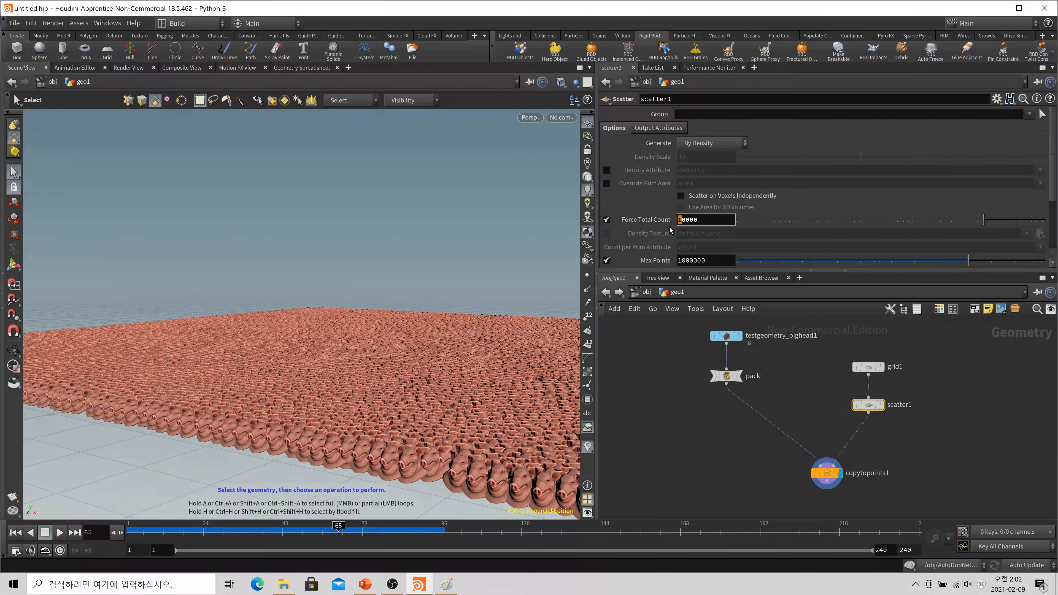
{"action": "type", "text": "5"}
{"action": "key", "text": "Return"}
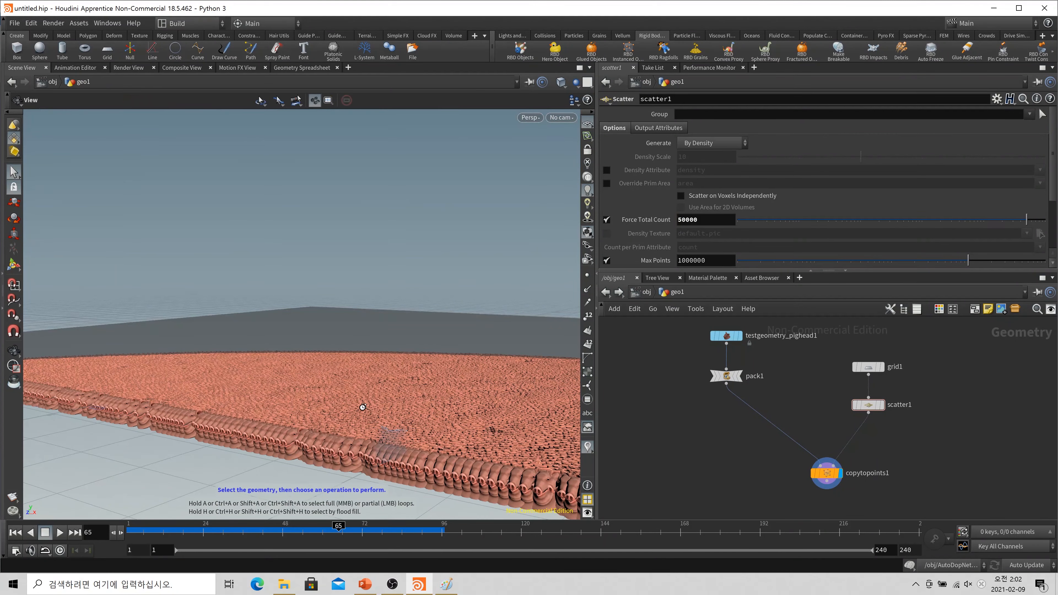
{"action": "mouse_move", "coordinate": [395, 426]}
{"action": "left_mouse_down", "text": "alt"}
{"action": "mouse_move", "coordinate": [371, 429]}
{"action": "mouse_move", "coordinate": [387, 467]}
{"action": "left_mouse_up", "text": "alt"}
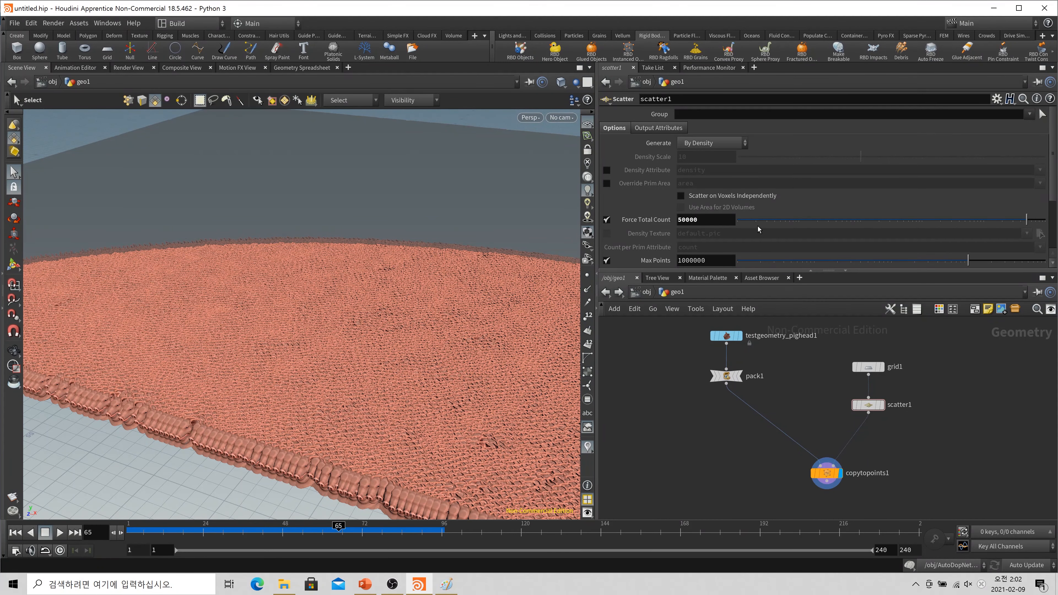
Lower the Scatter node's Force Total Count to 10000 and further down to 1000.
{"action": "left_click_drag", "start_coordinate": [682, 220], "coordinate": [657, 227]}
{"action": "type", "text": "1"}
{"action": "key", "text": "Return"}
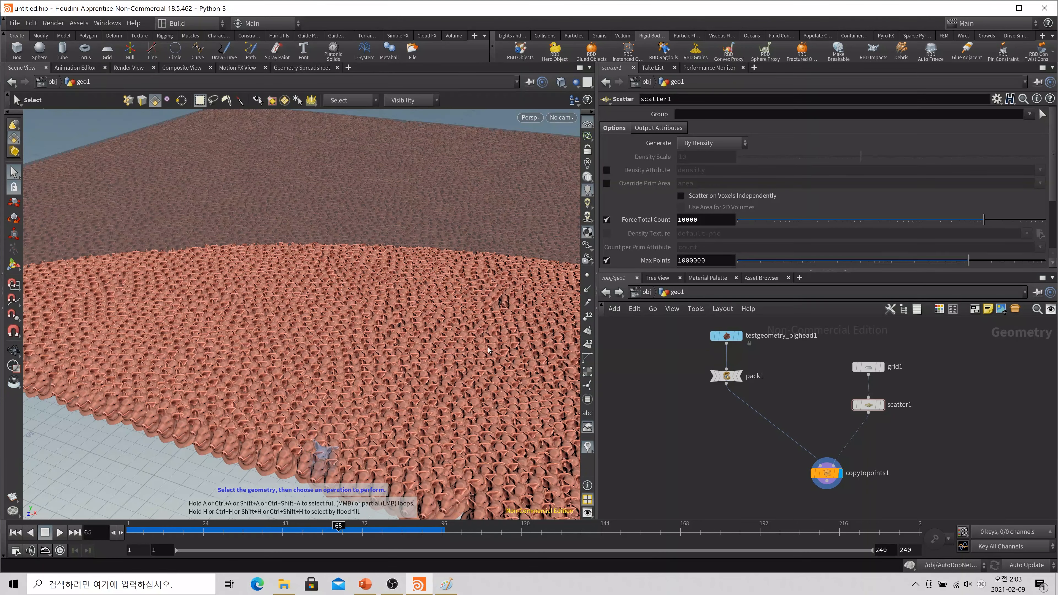
{"action": "left_click", "coordinate": [685, 219]}
{"action": "key", "text": "BackSpace"}
{"action": "key", "text": "Return"}
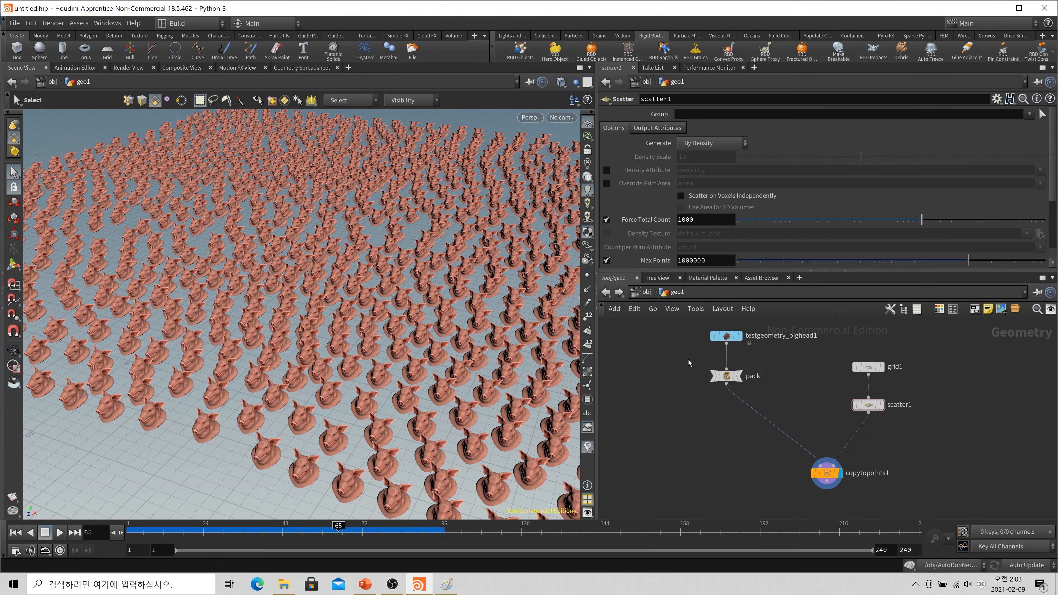
Move the Pack node aside and connect the pig head directly to the Copy to Points source input.
{"action": "left_click_drag", "start_coordinate": [739, 378], "coordinate": [687, 395]}
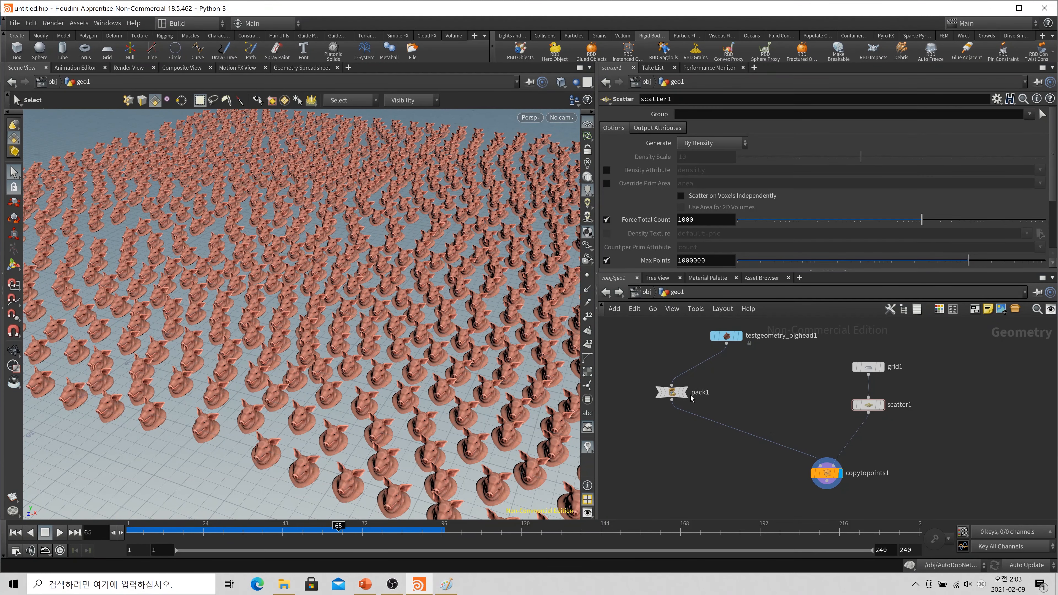
{"action": "left_click_drag", "start_coordinate": [866, 484], "coordinate": [726, 343]}
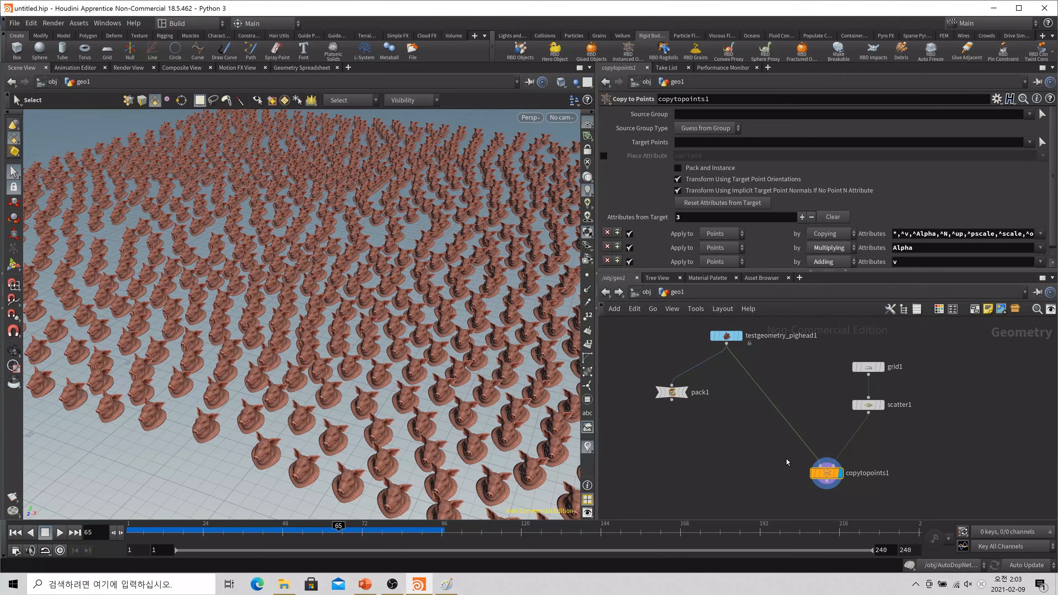
Enable Pack and Instance on the Copy to Points node and inspect the copies from above.
{"action": "left_click", "coordinate": [699, 169]}
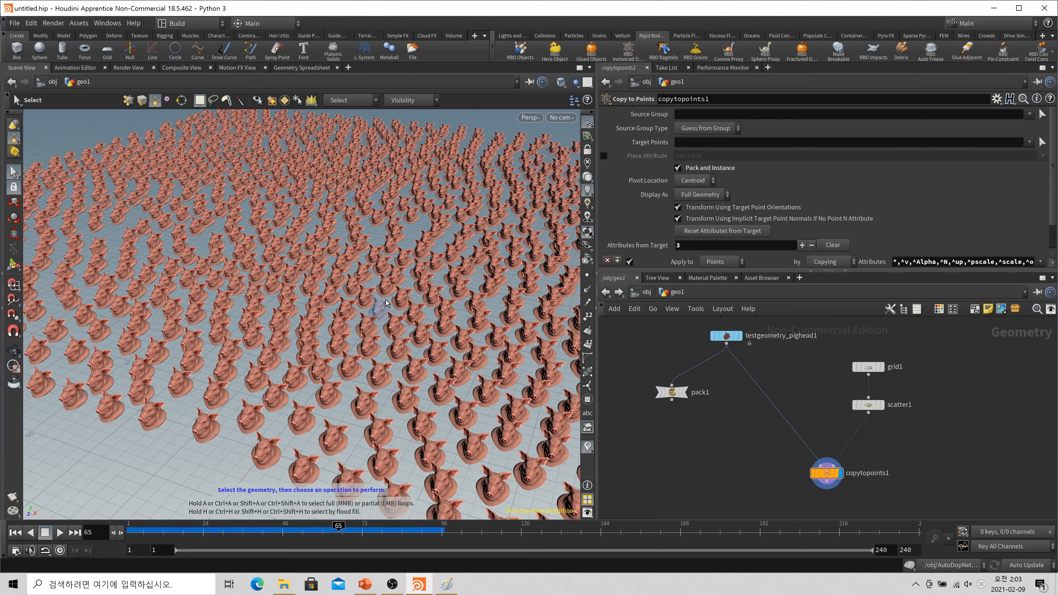
{"action": "right_click_drag", "start_coordinate": [386, 303], "coordinate": [364, 317], "text": "alt"}
{"action": "left_click_drag", "start_coordinate": [364, 317], "coordinate": [399, 343], "text": "alt"}
{"action": "middle_click_drag", "start_coordinate": [406, 343], "coordinate": [378, 348], "text": "alt"}
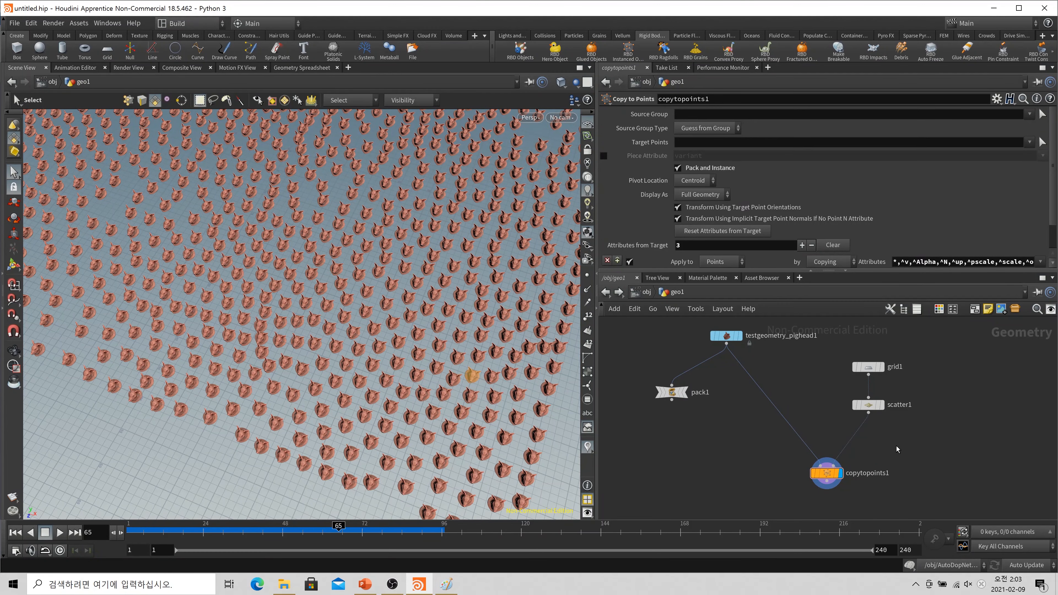
Set the Scatter node's Force Total Count to 10000 with Pack and Instance active on the copies.
{"action": "left_click", "coordinate": [862, 403]}
{"action": "left_click", "coordinate": [716, 220]}
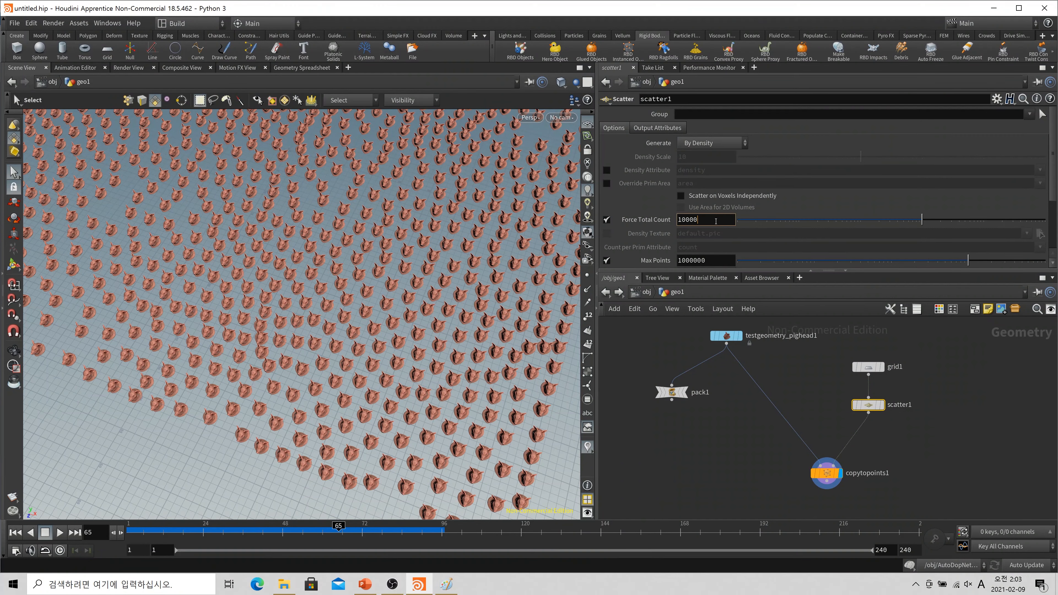
{"action": "key", "text": "Return"}
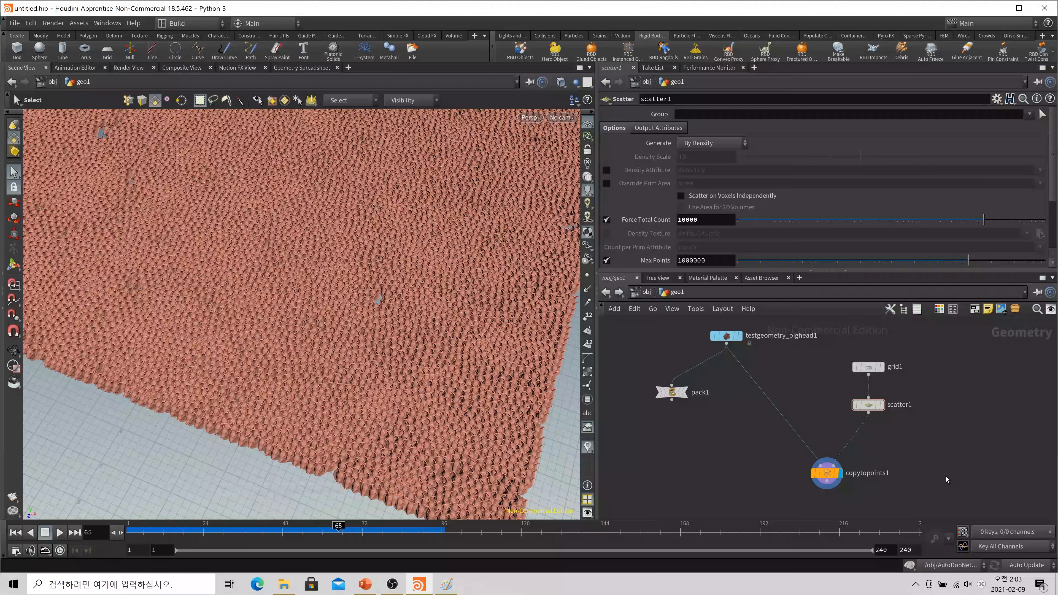
Add a Duplicate node beside Copy to Points and toggle its Pack and Instance option on and back off.
{"action": "key", "text": "Tab"}
{"action": "type", "text": "dup"}
{"action": "key", "text": "Return"}
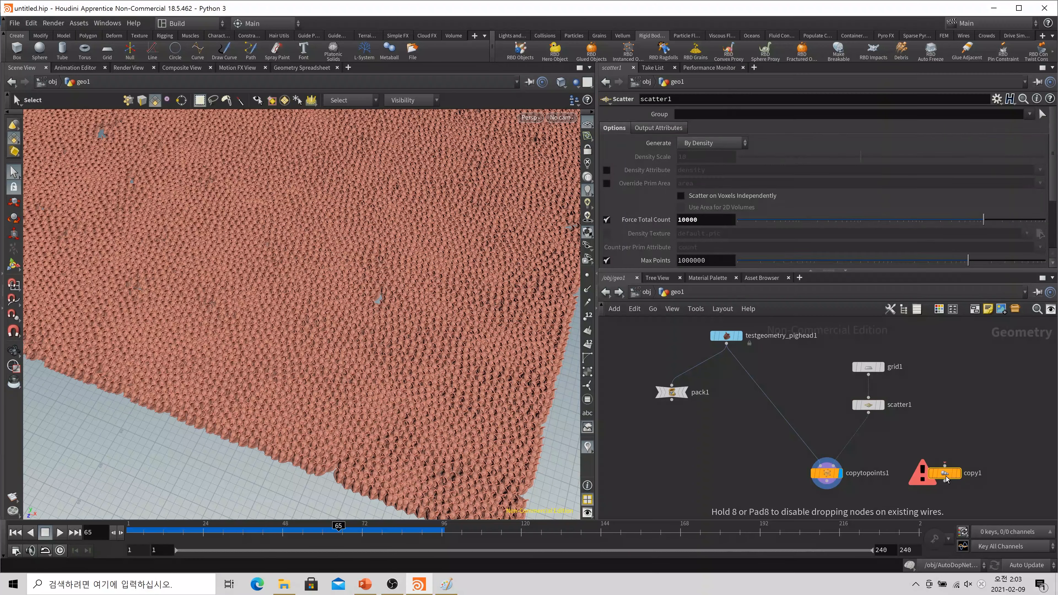
{"action": "left_click", "coordinate": [945, 473]}
{"action": "left_click", "coordinate": [708, 155]}
{"action": "left_click", "coordinate": [708, 155]}
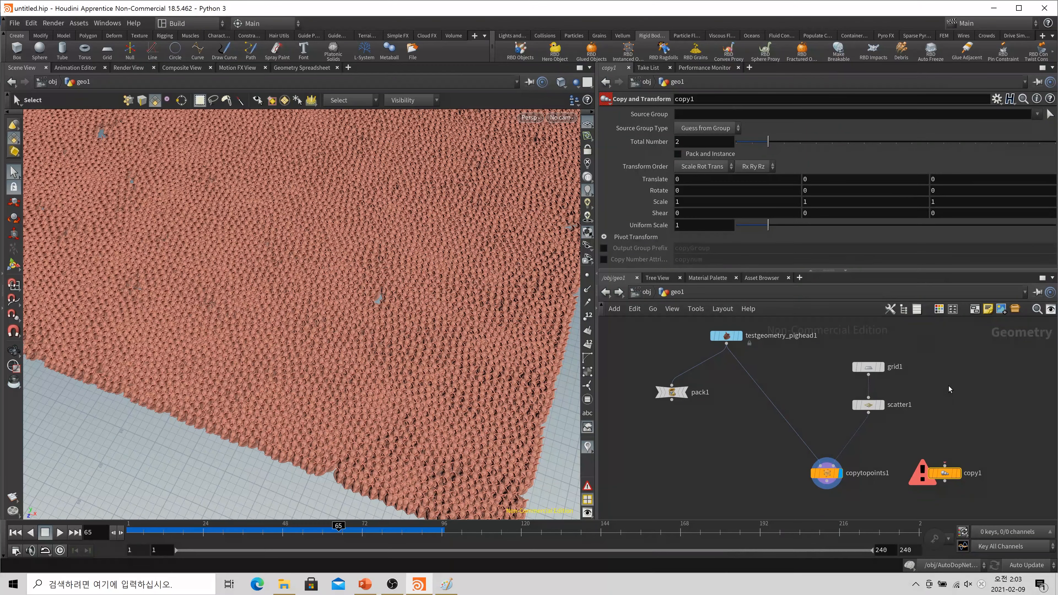
Add a Copy Stamp node beside the Duplicate node.
{"action": "scroll", "coordinate": [949, 387], "scroll_direction": "down", "scroll_amount": 3}
{"action": "scroll", "coordinate": [868, 421], "scroll_direction": "up", "scroll_amount": 5}
{"action": "key", "text": "Tab"}
{"action": "type", "text": "copys"}
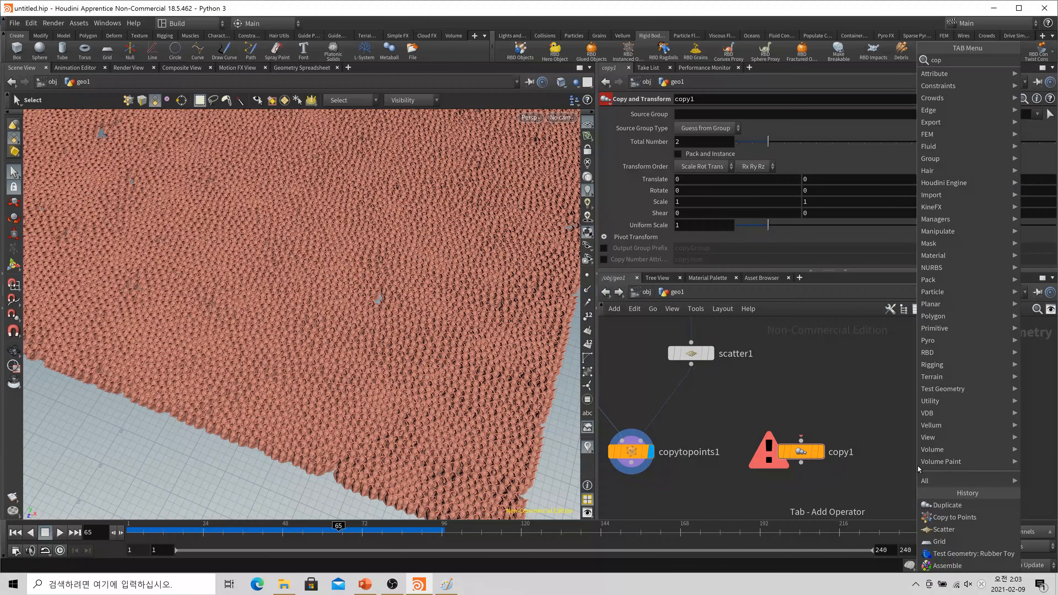
{"action": "key", "text": "Return"}
{"action": "left_click", "coordinate": [918, 467]}
{"action": "left_click_drag", "start_coordinate": [919, 468], "coordinate": [911, 447]}
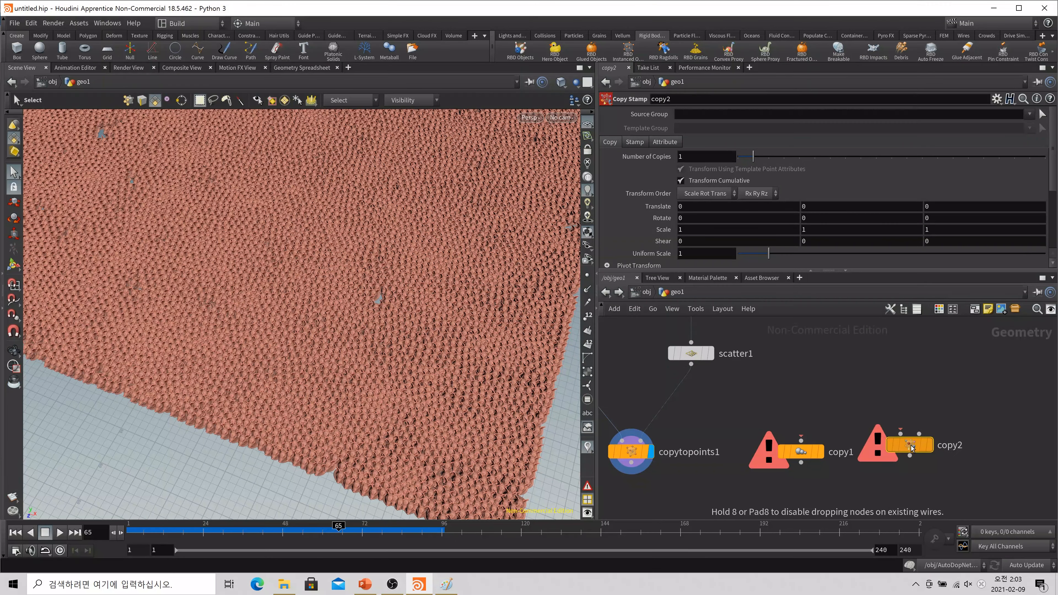
Look through the Copy Stamp node's parameters and enable Pack Geometry Before Copying in its stamp settings.
{"action": "scroll", "coordinate": [704, 236], "scroll_direction": "down", "scroll_amount": 3}
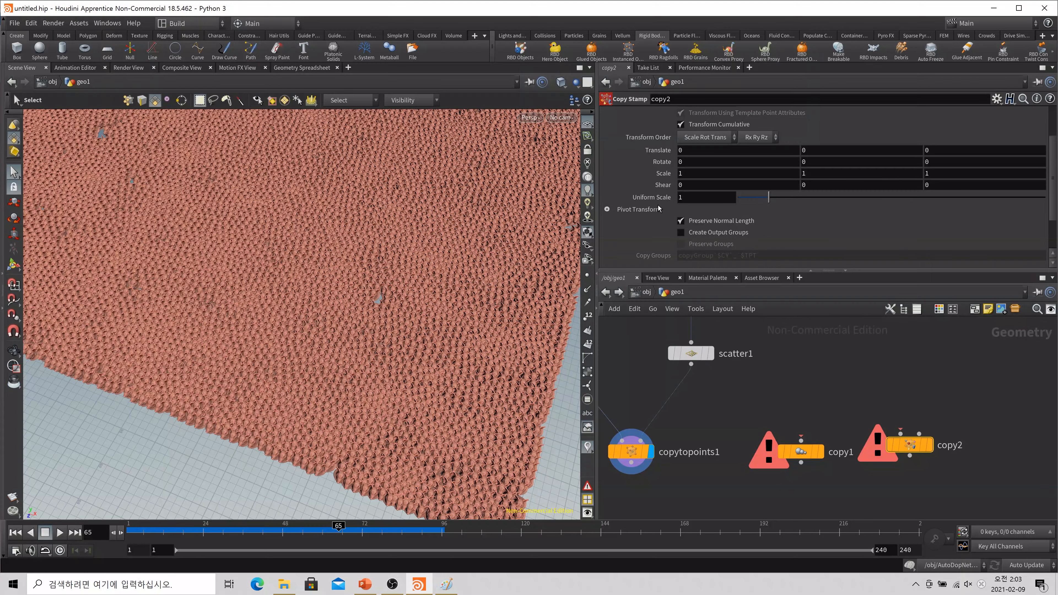
{"action": "scroll", "coordinate": [717, 244], "scroll_direction": "up", "scroll_amount": 2}
{"action": "scroll", "coordinate": [718, 245], "scroll_direction": "up", "scroll_amount": 2}
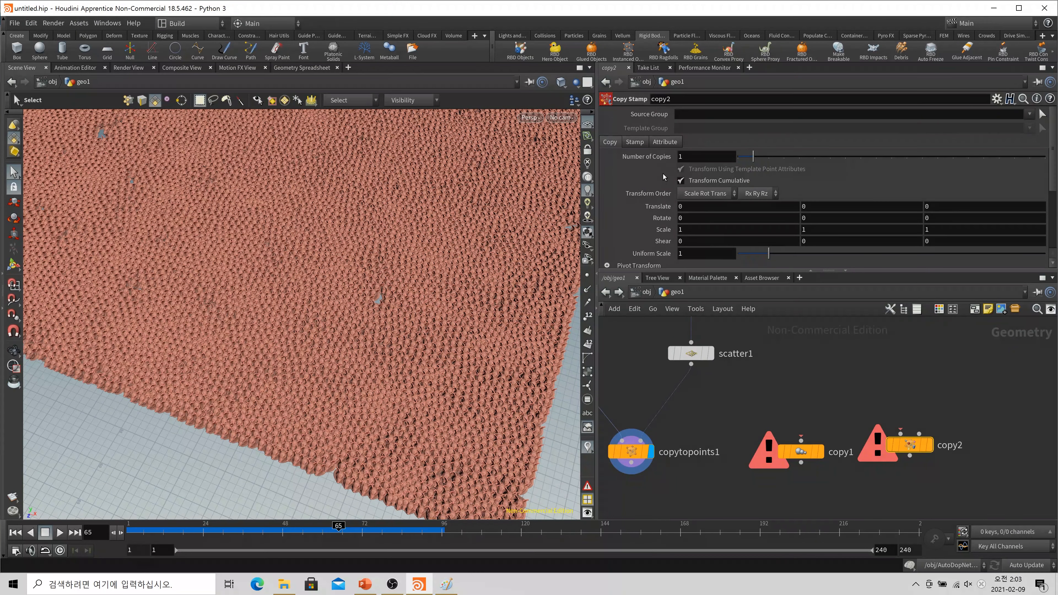
{"action": "left_click", "coordinate": [665, 142]}
{"action": "left_click", "coordinate": [645, 142]}
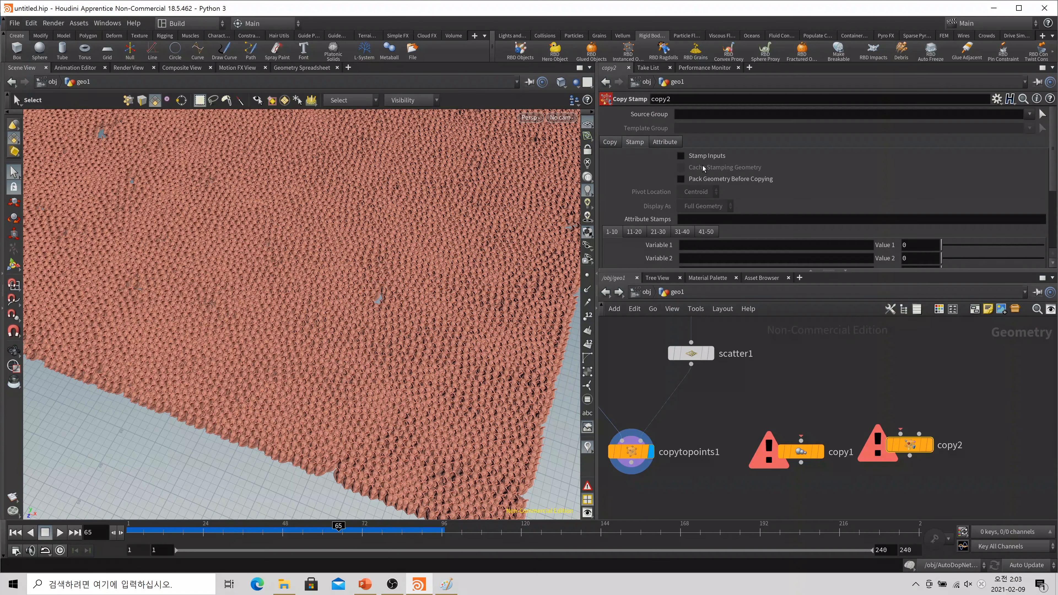
{"action": "left_click", "coordinate": [721, 183]}
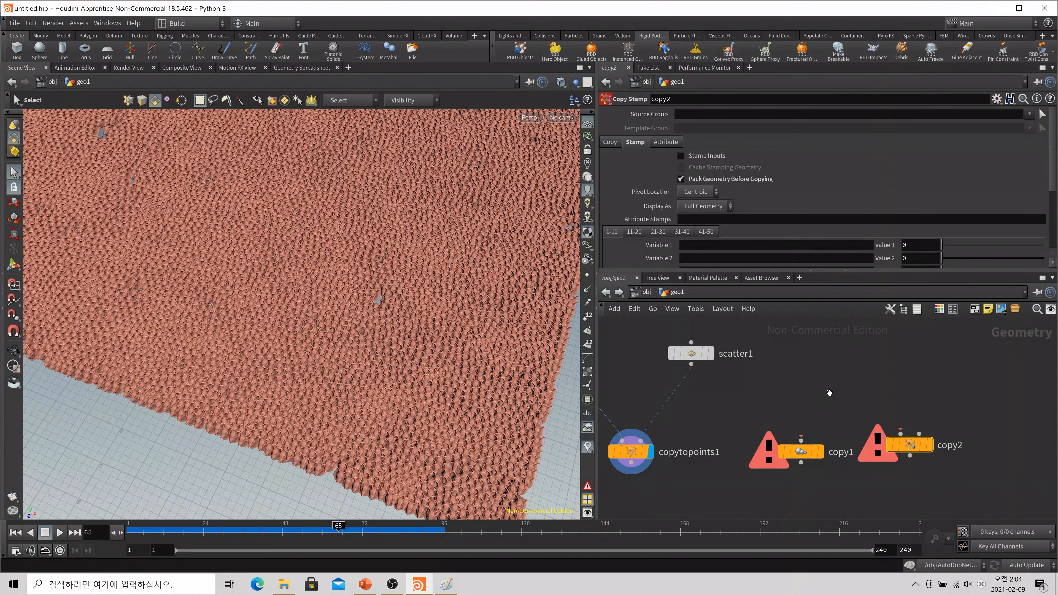
Display the Pack node's result, switch the display back to Copy to Points and review that node's parameters.
{"action": "right_click_drag", "start_coordinate": [829, 393], "coordinate": [801, 425]}
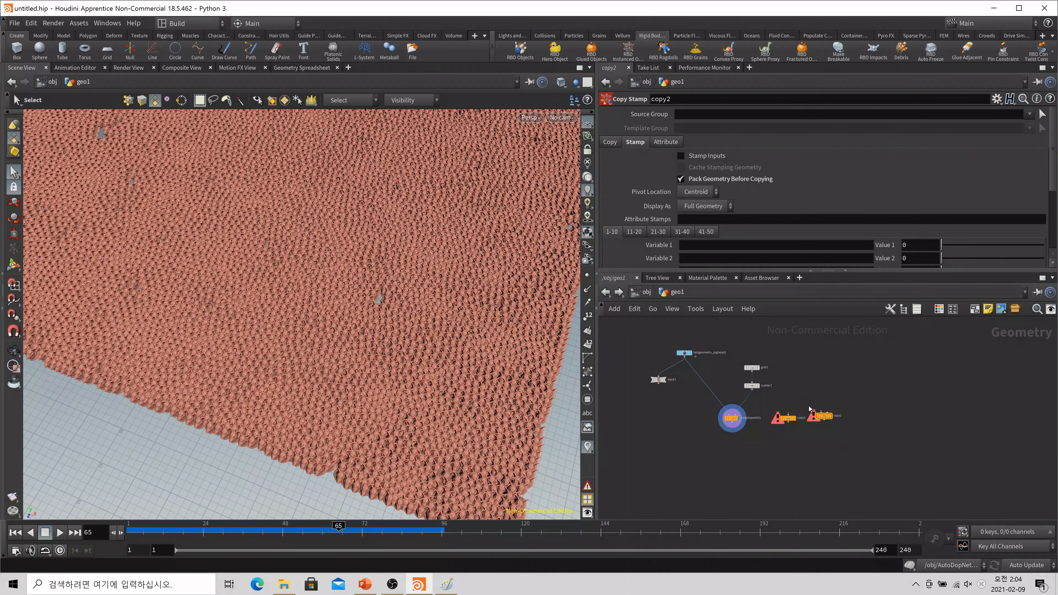
{"action": "scroll", "coordinate": [671, 388], "scroll_direction": "up", "scroll_amount": 4}
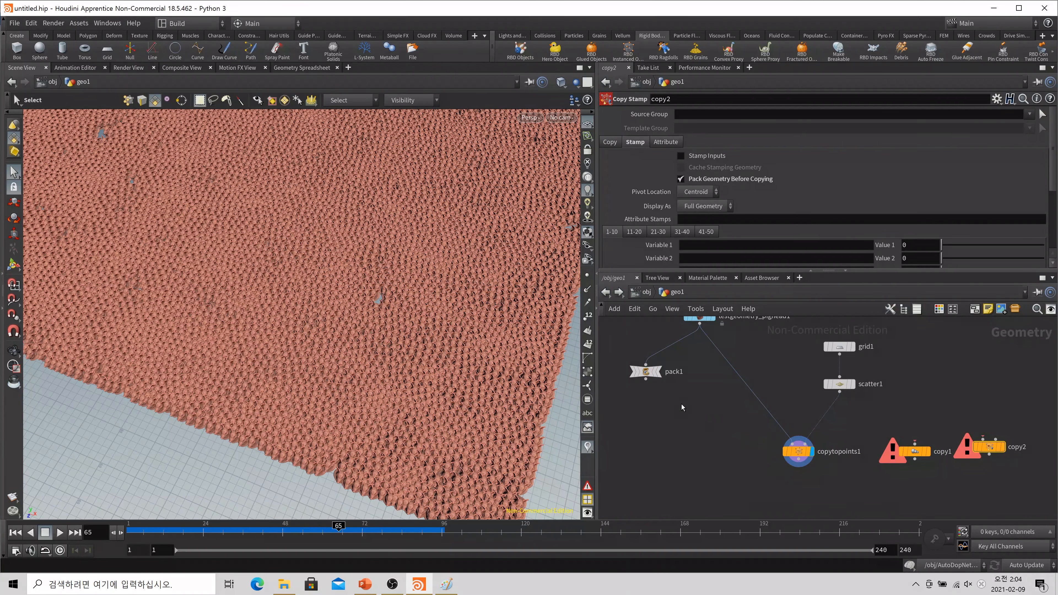
{"action": "left_click", "coordinate": [662, 355]}
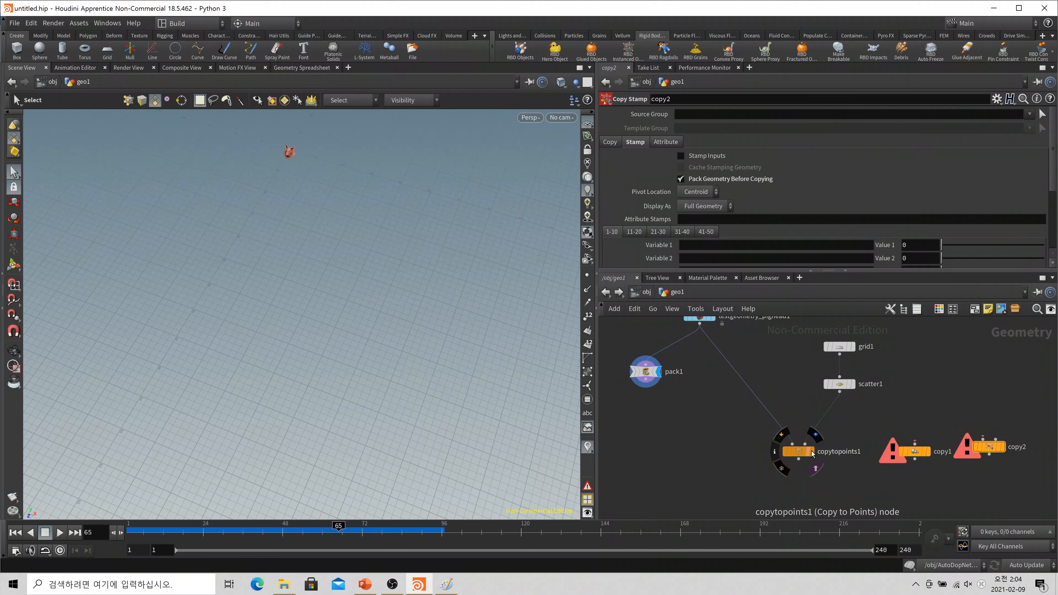
{"action": "left_click", "coordinate": [815, 467]}
{"action": "left_click", "coordinate": [798, 451]}
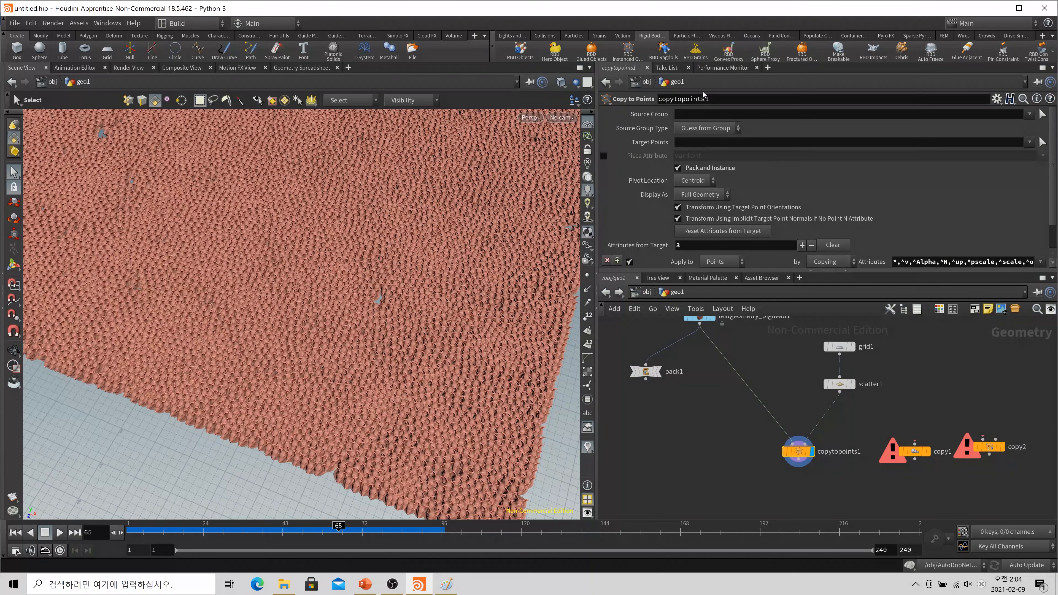
{"action": "scroll", "coordinate": [685, 231], "scroll_direction": "down", "scroll_amount": 3}
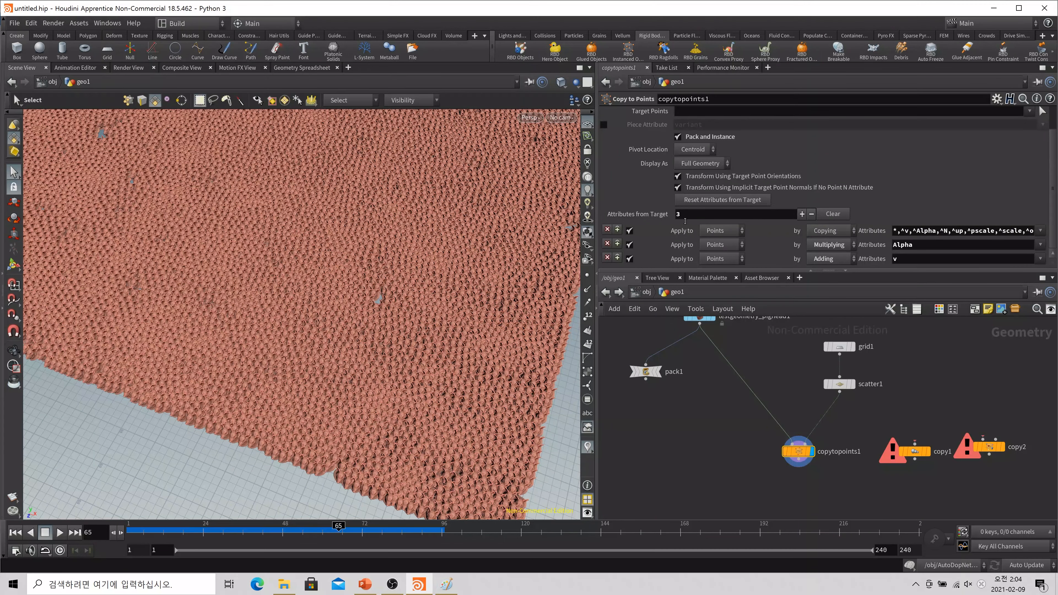
Reduce the Scatter node's Force Total Count to 1000.
{"action": "left_click", "coordinate": [839, 384]}
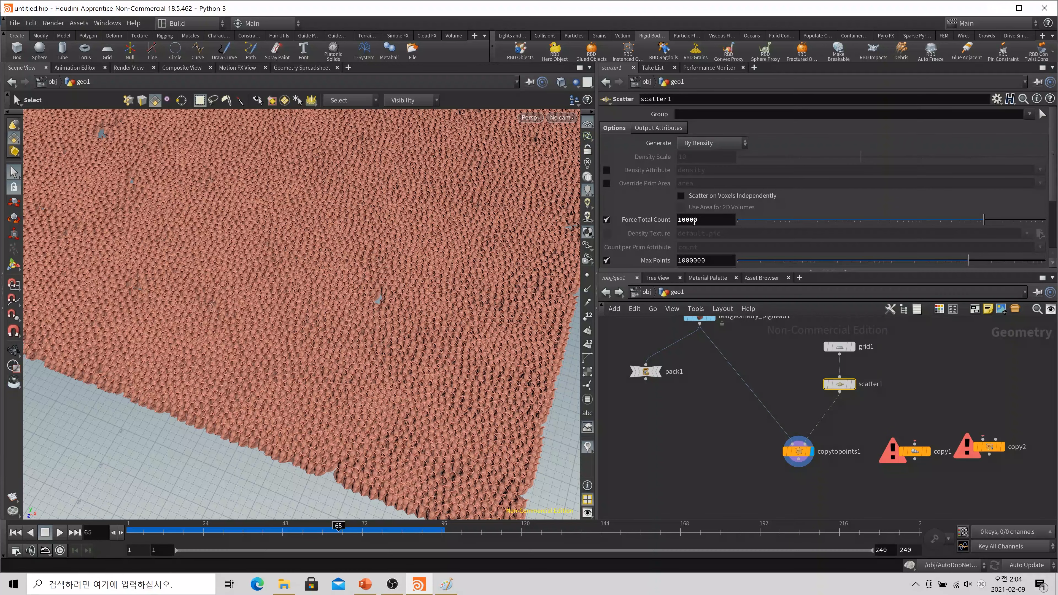
{"action": "key", "text": "BackSpace"}
{"action": "key", "text": "Return"}
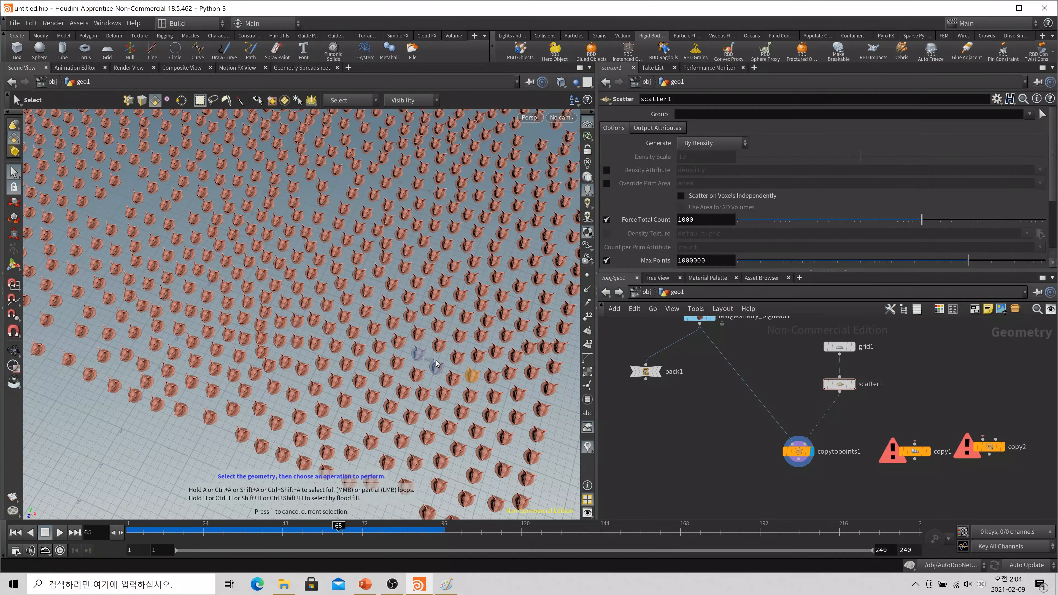
Toggle the viewport between wireframe and shaded display and select one pig head copy near the grid's front edge.
{"action": "key", "text": "Escape"}
{"action": "left_click_drag", "start_coordinate": [436, 364], "coordinate": [387, 404]}
{"action": "right_click_drag", "start_coordinate": [388, 403], "coordinate": [386, 436]}
{"action": "key", "text": "w"}
{"action": "key", "text": "w"}
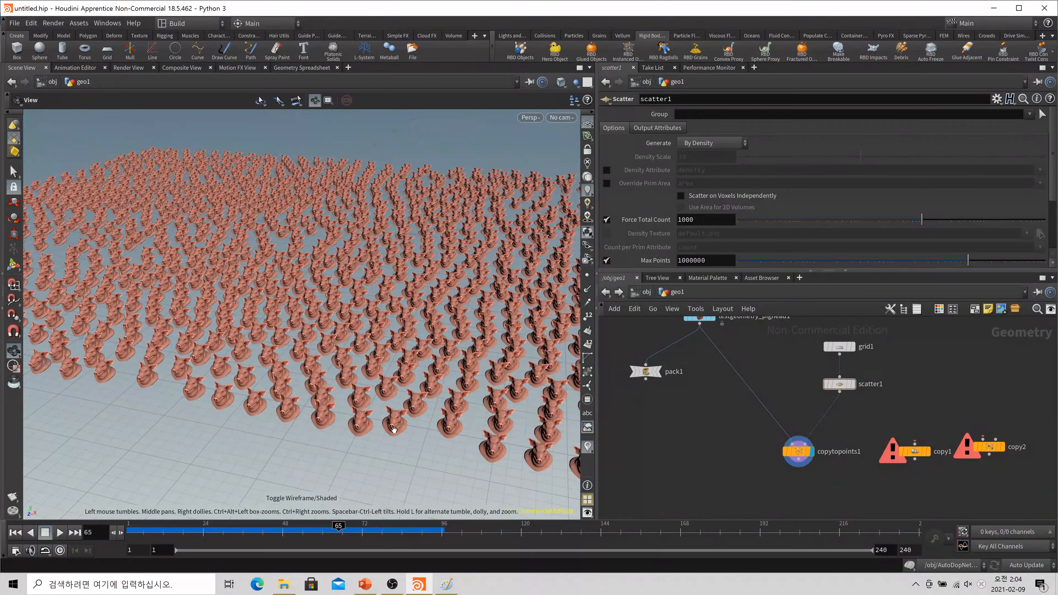
{"action": "key", "text": "s"}
{"action": "left_click", "coordinate": [394, 425]}
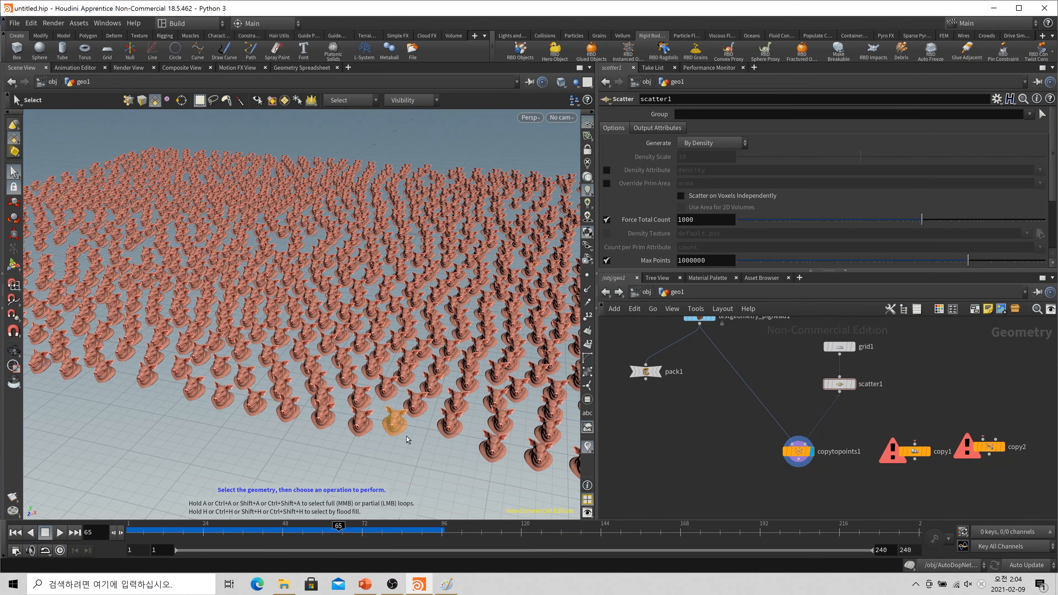
Add a Packed Edit node, connect it after the Copy to Points node and display its result.
{"action": "key", "text": "Tab"}
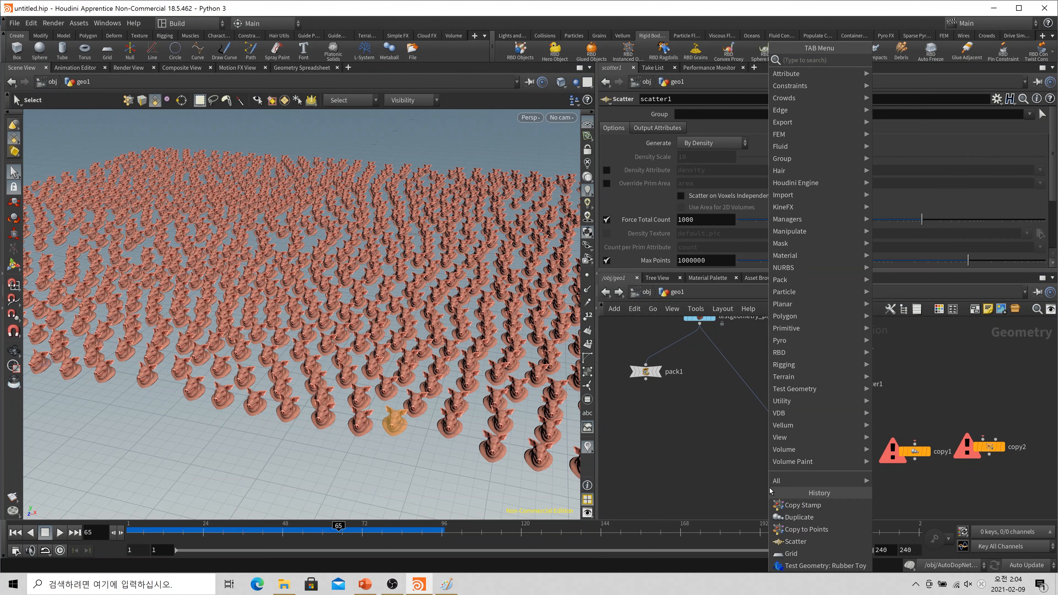
{"action": "type", "text": "packed"}
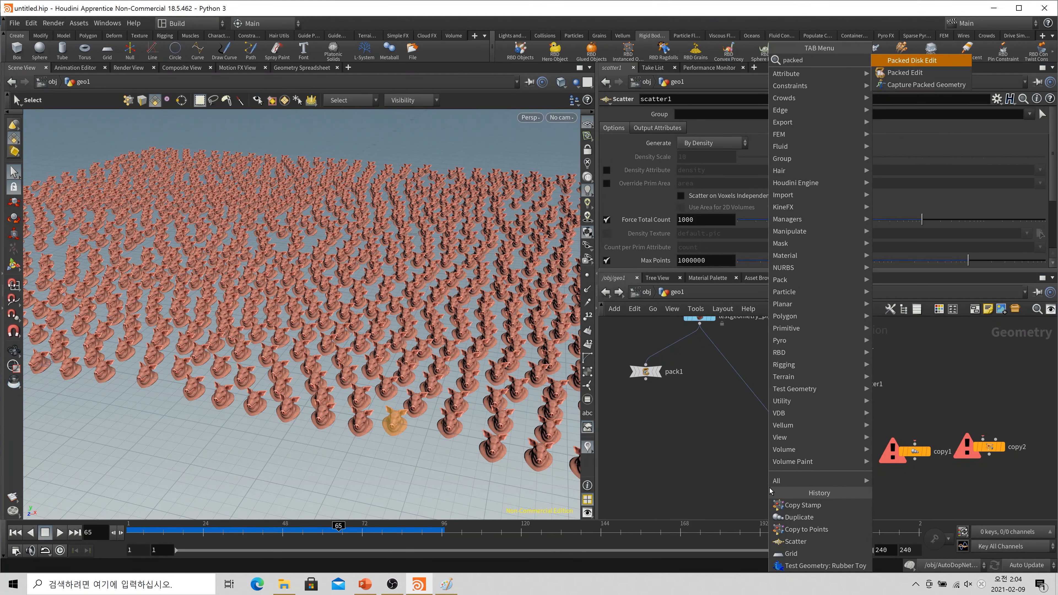
{"action": "key", "text": "Down"}
{"action": "key", "text": "Return"}
{"action": "left_click", "coordinate": [768, 487]}
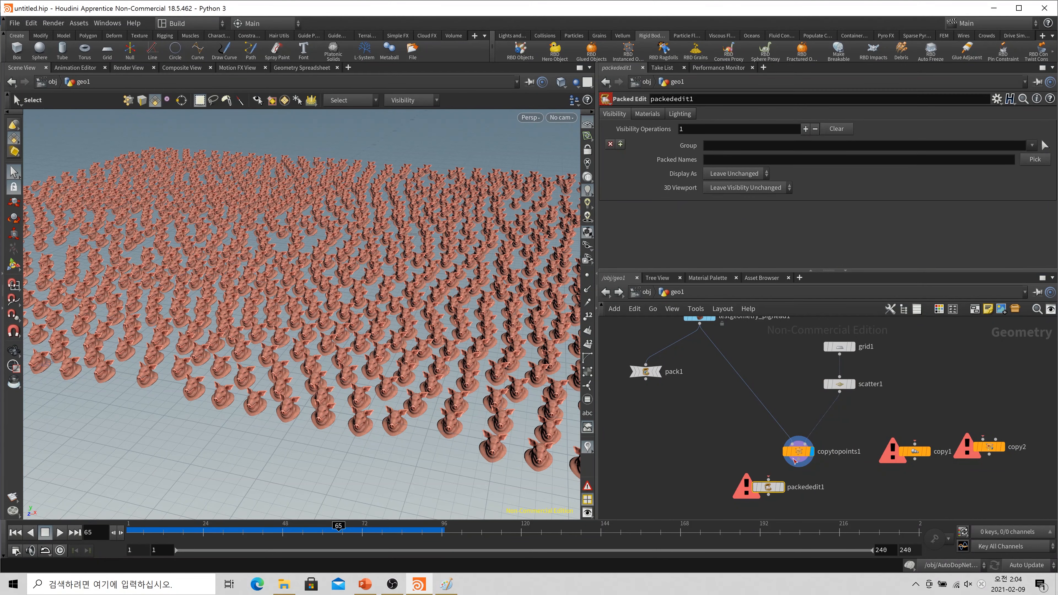
{"action": "left_click_drag", "start_coordinate": [798, 460], "coordinate": [808, 484]}
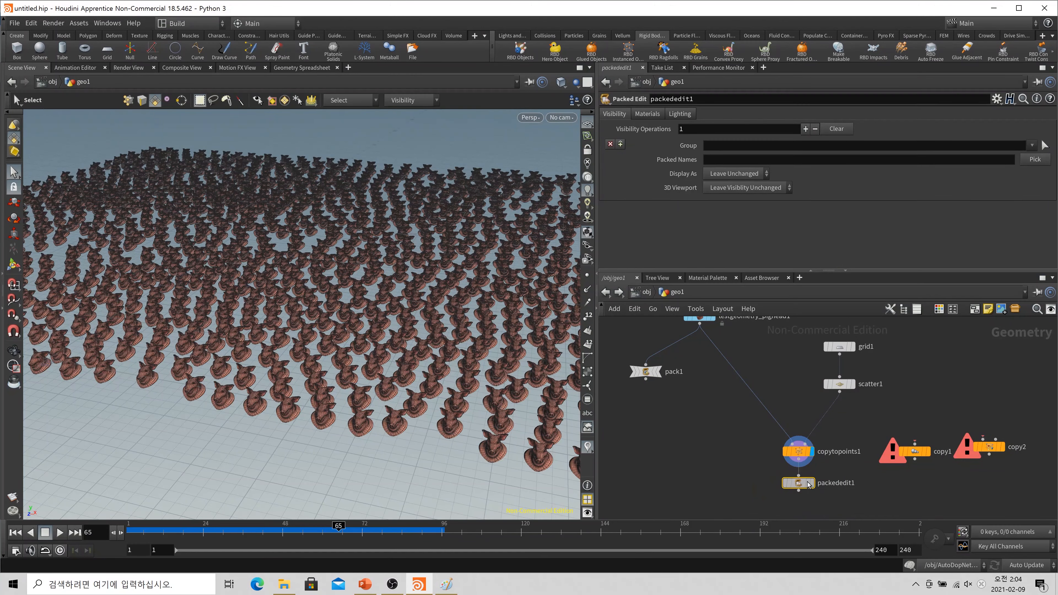
{"action": "left_click", "coordinate": [809, 483]}
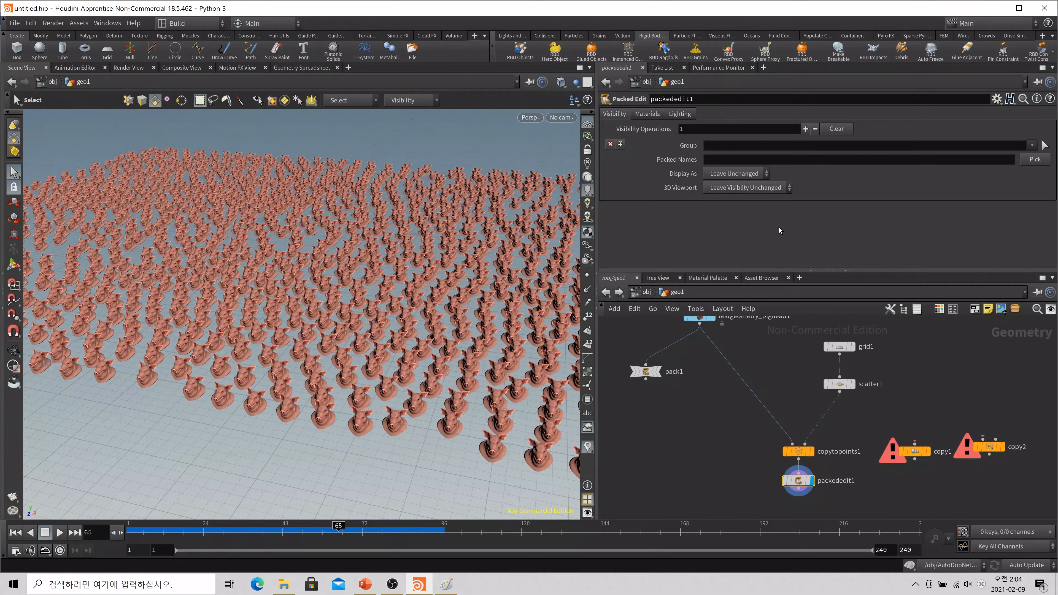
Review the Packed Edit node's material settings, then set its Display As option to Bounding Box.
{"action": "left_click", "coordinate": [647, 113]}
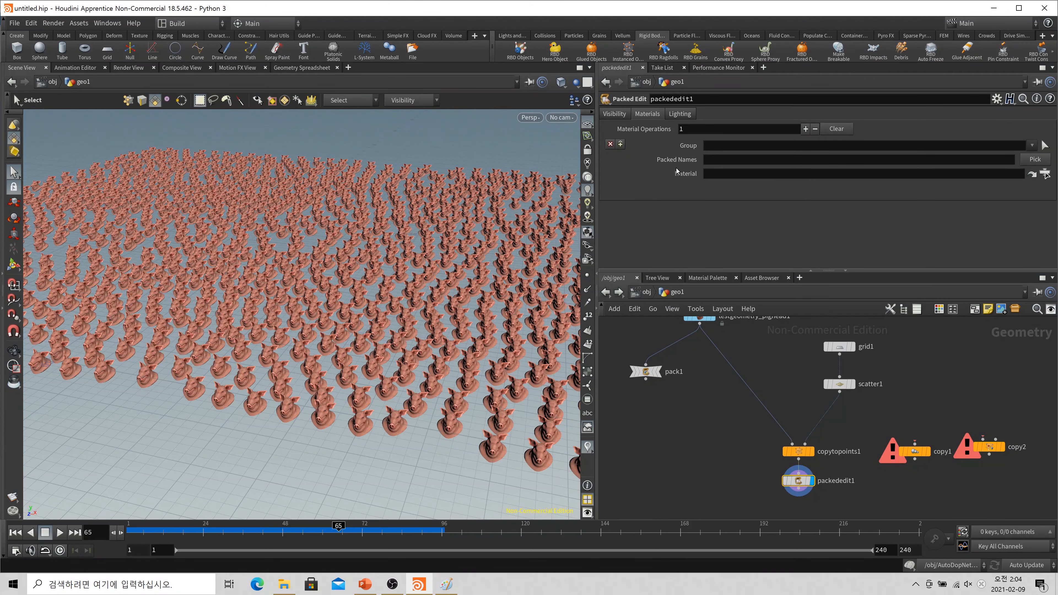
{"action": "left_click", "coordinate": [613, 119]}
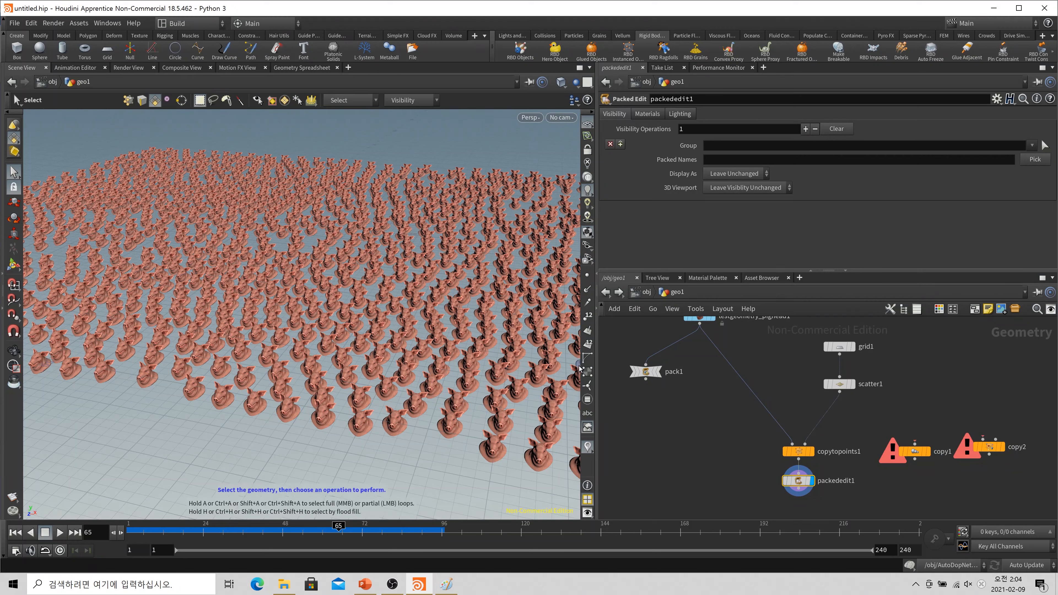
{"action": "left_click", "coordinate": [730, 174]}
{"action": "left_click", "coordinate": [734, 210]}
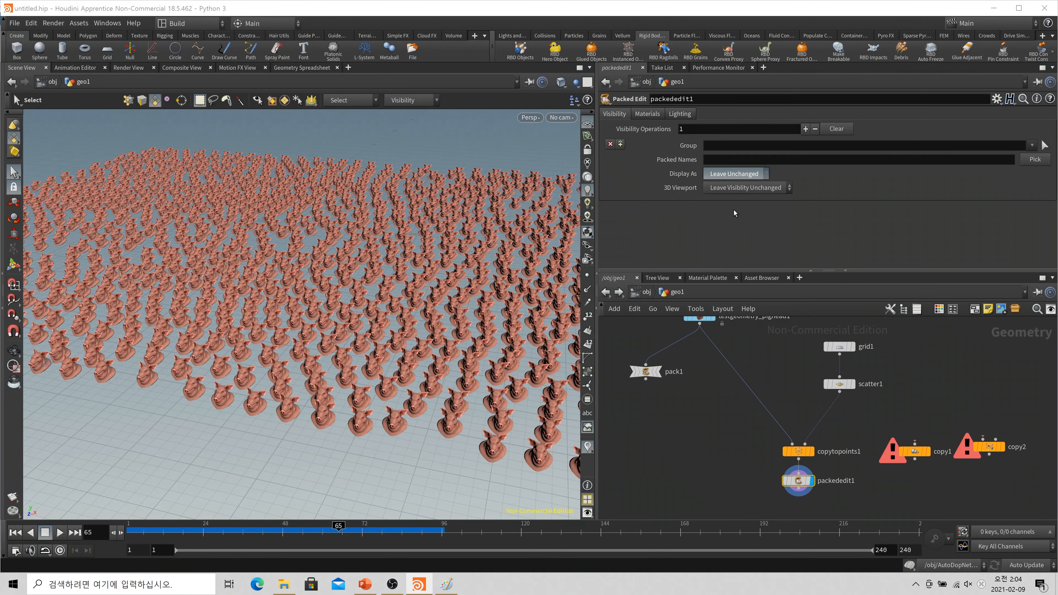
{"action": "left_click", "coordinate": [736, 175]}
{"action": "left_click", "coordinate": [733, 226]}
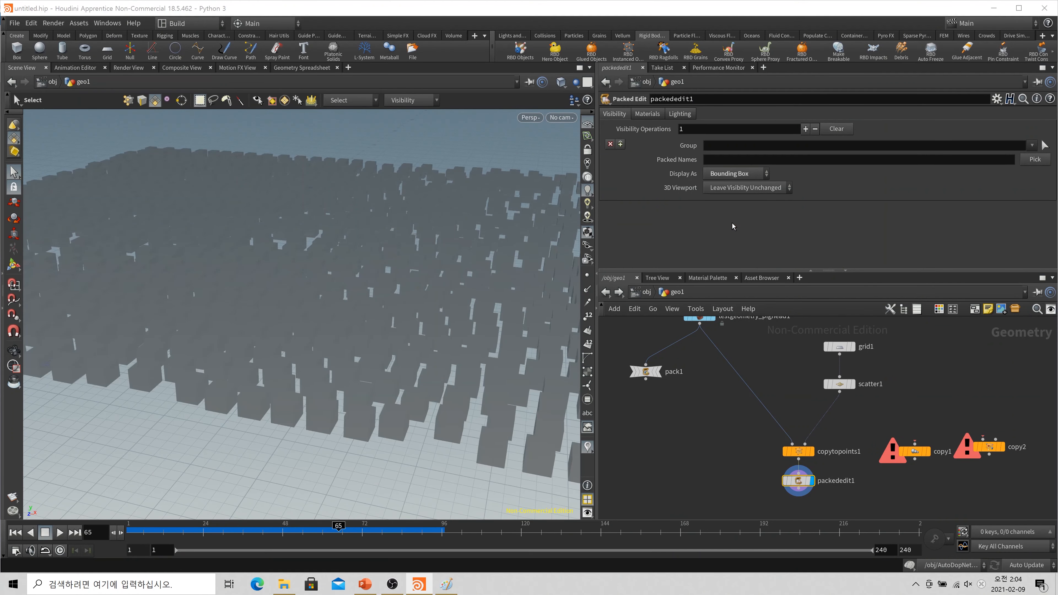
{"action": "left_click_drag", "start_coordinate": [425, 375], "coordinate": [398, 423], "text": "alt"}
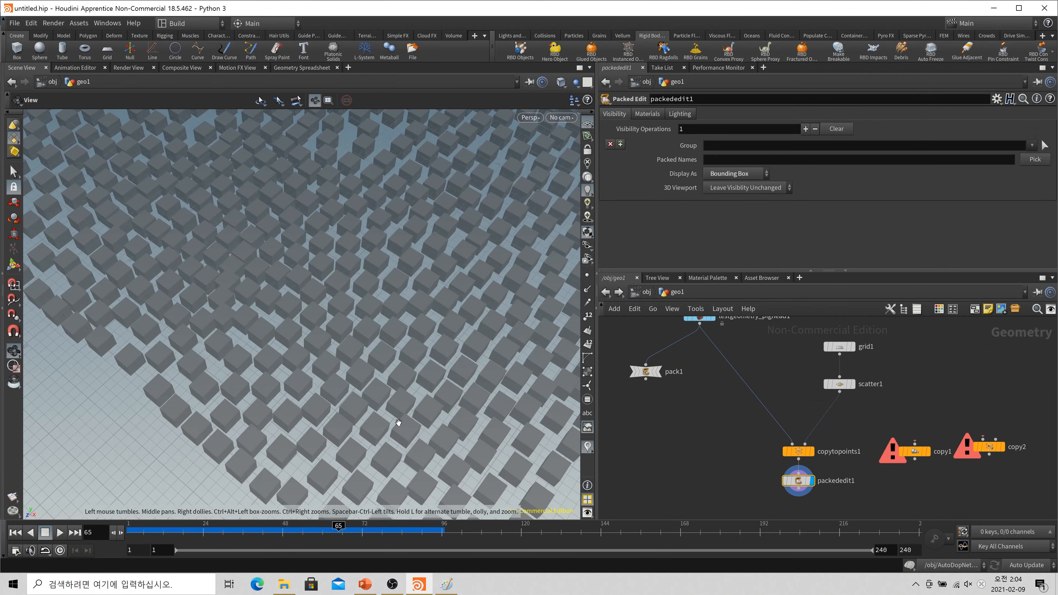
Try the Centroid and Hidden options for the Packed Edit node's Display As, then return it to Bounding Box.
{"action": "left_click", "coordinate": [734, 174]}
{"action": "left_click", "coordinate": [735, 236]}
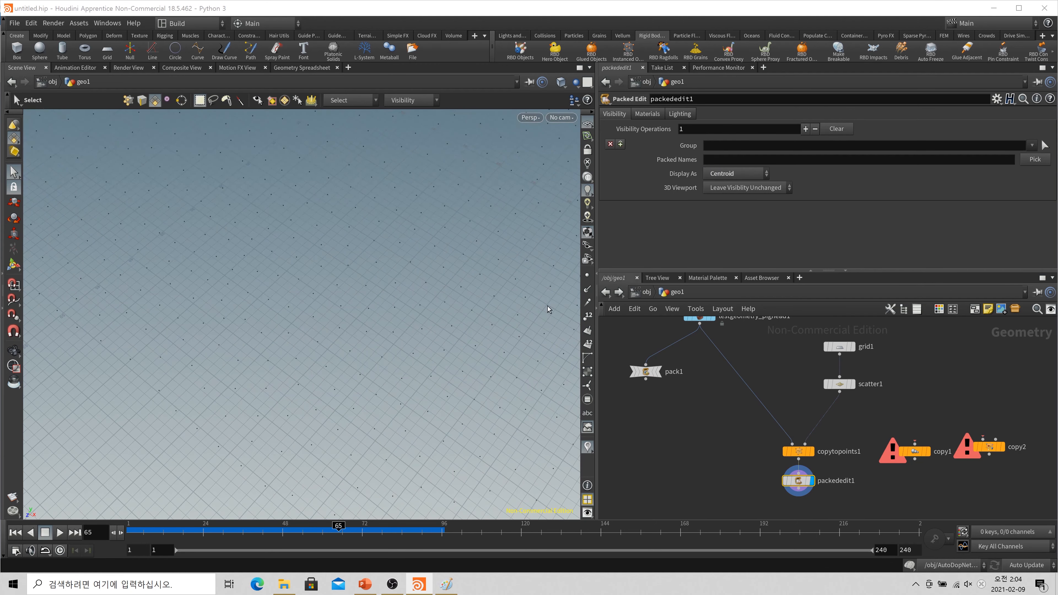
{"action": "left_click", "coordinate": [733, 173]}
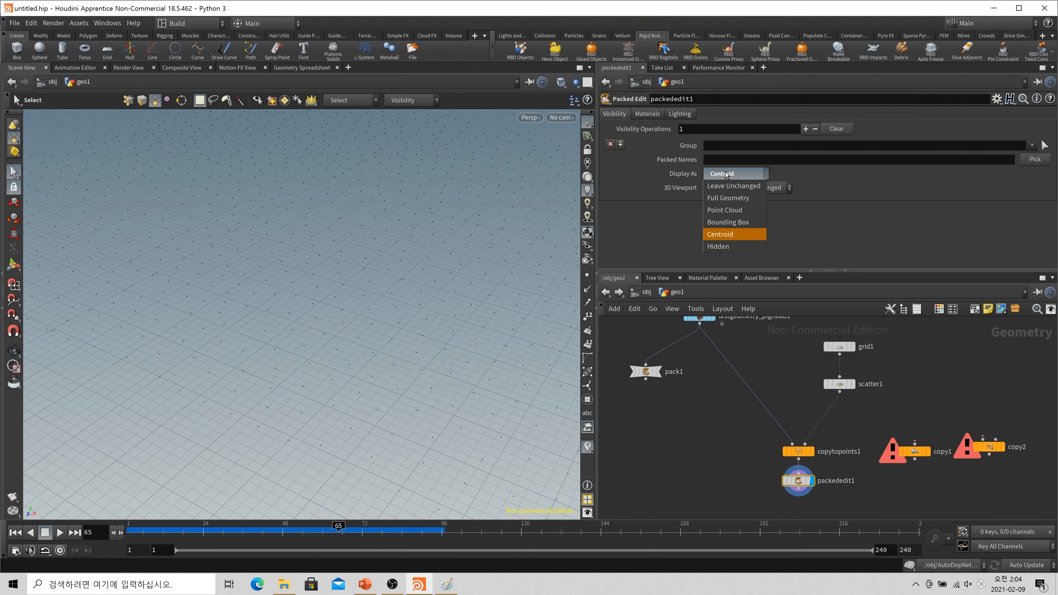
{"action": "left_click", "coordinate": [731, 247]}
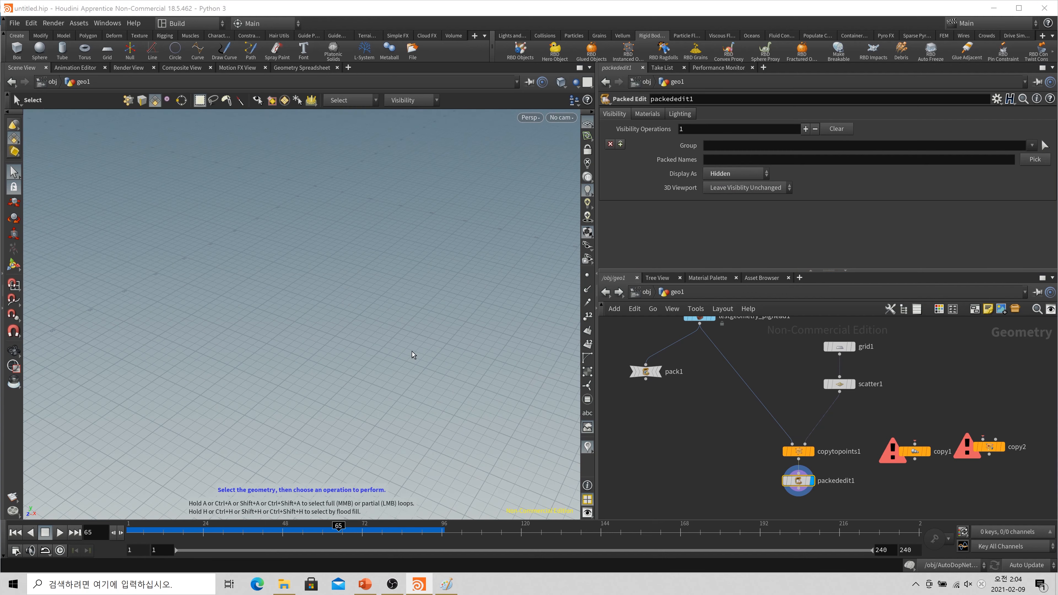
{"action": "left_click", "coordinate": [733, 174]}
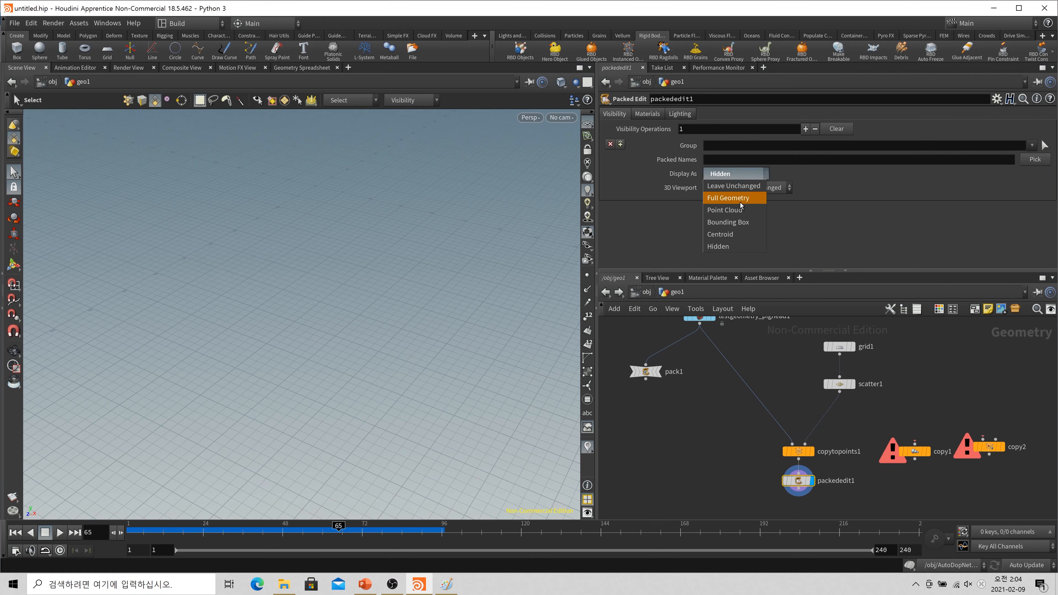
{"action": "left_click", "coordinate": [732, 234]}
{"action": "left_click", "coordinate": [733, 174]}
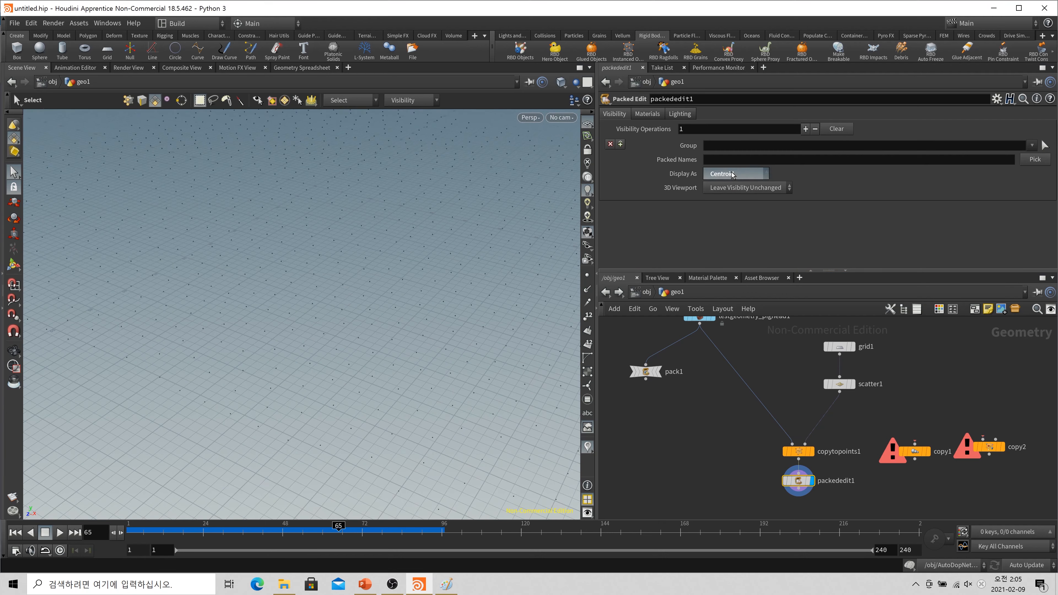
{"action": "left_click", "coordinate": [742, 228]}
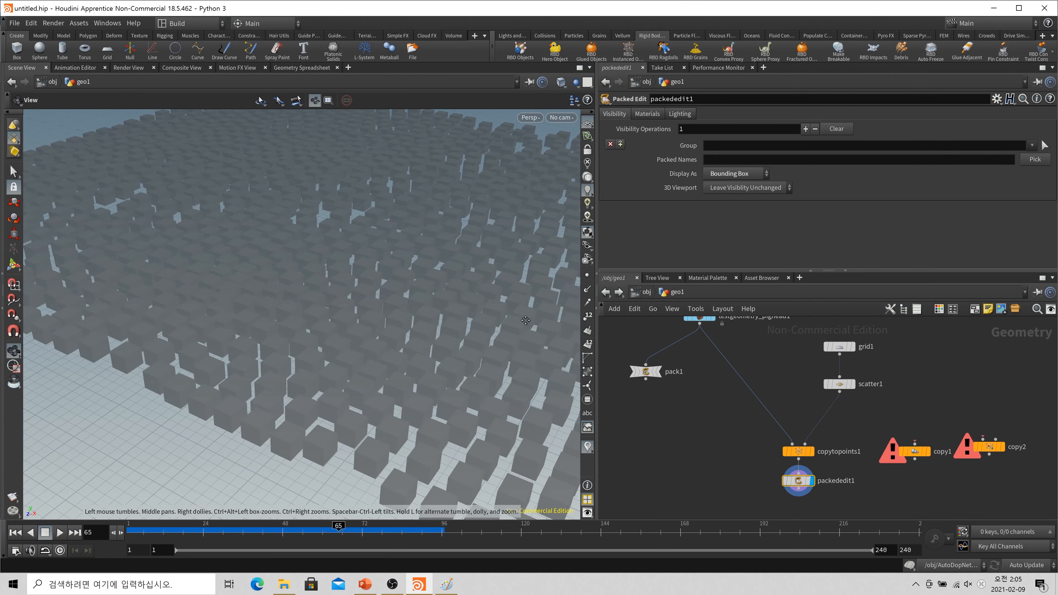
Compare the bounding boxes in wireframe and shaded display and select a single box near the grid's front corner.
{"action": "right_click_drag", "start_coordinate": [467, 334], "coordinate": [416, 314], "text": "alt"}
{"action": "left_click_drag", "start_coordinate": [443, 316], "coordinate": [391, 357]}
{"action": "middle_click_drag", "start_coordinate": [443, 296], "coordinate": [373, 334], "text": "alt"}
{"action": "key", "text": "w"}
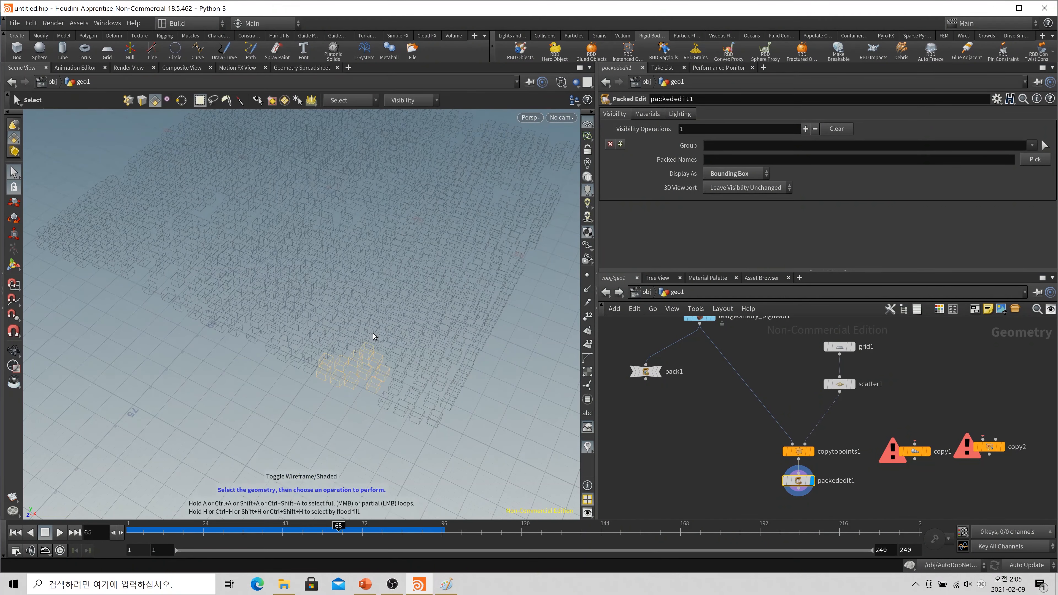
{"action": "key", "text": "w"}
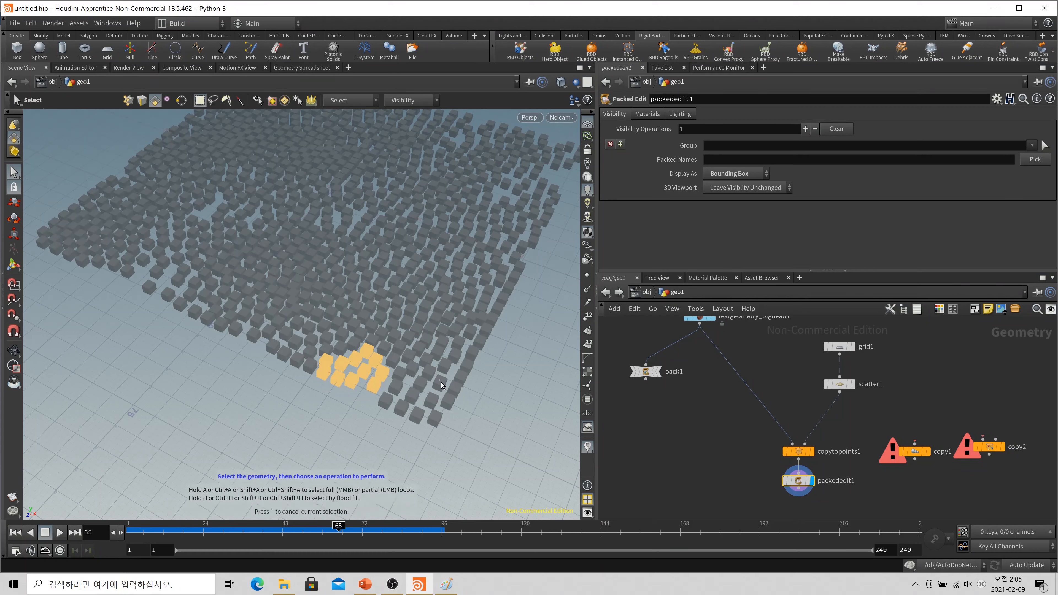
{"action": "left_click", "coordinate": [440, 381]}
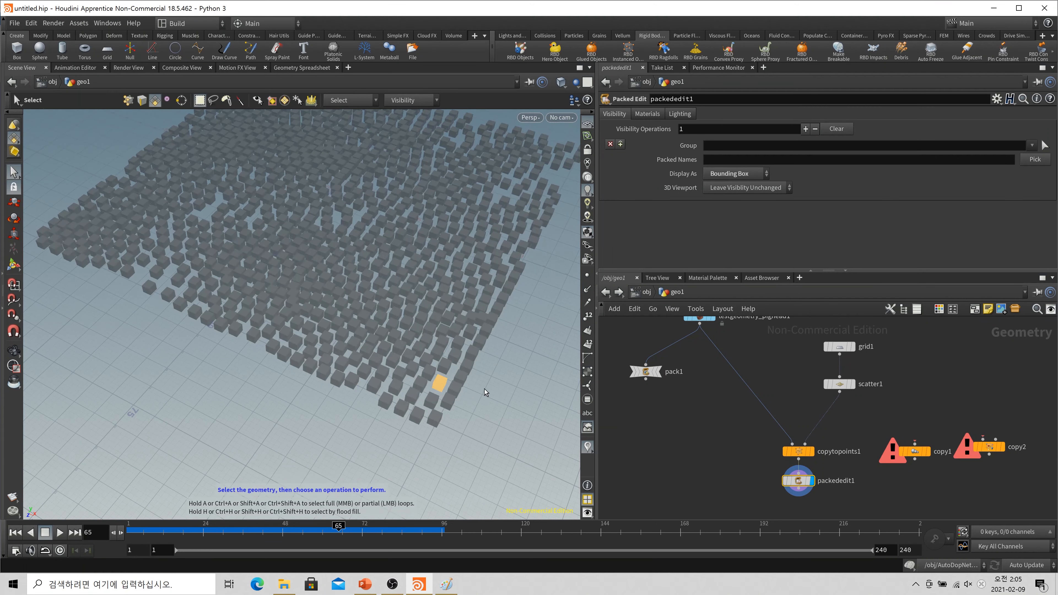
Add an Unpack node and connect it to the Packed Edit node's output.
{"action": "scroll", "coordinate": [831, 445], "scroll_direction": "down", "scroll_amount": 2}
{"action": "middle_click_drag", "start_coordinate": [830, 488], "coordinate": [812, 442]}
{"action": "scroll", "coordinate": [811, 442], "scroll_direction": "up", "scroll_amount": 3}
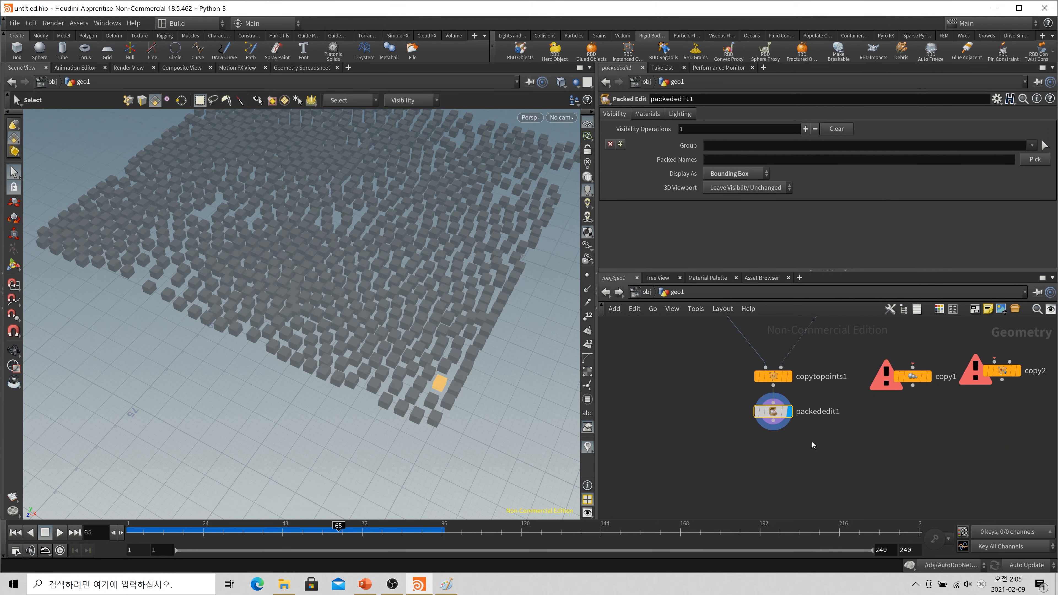
{"action": "middle_click", "coordinate": [775, 412]}
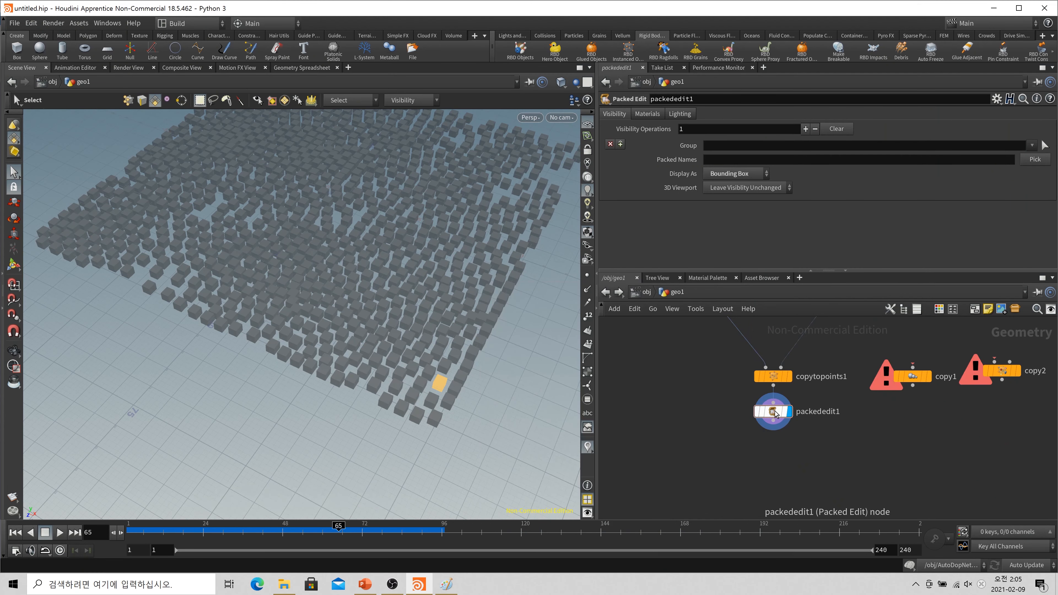
{"action": "type", "text": "unpack"}
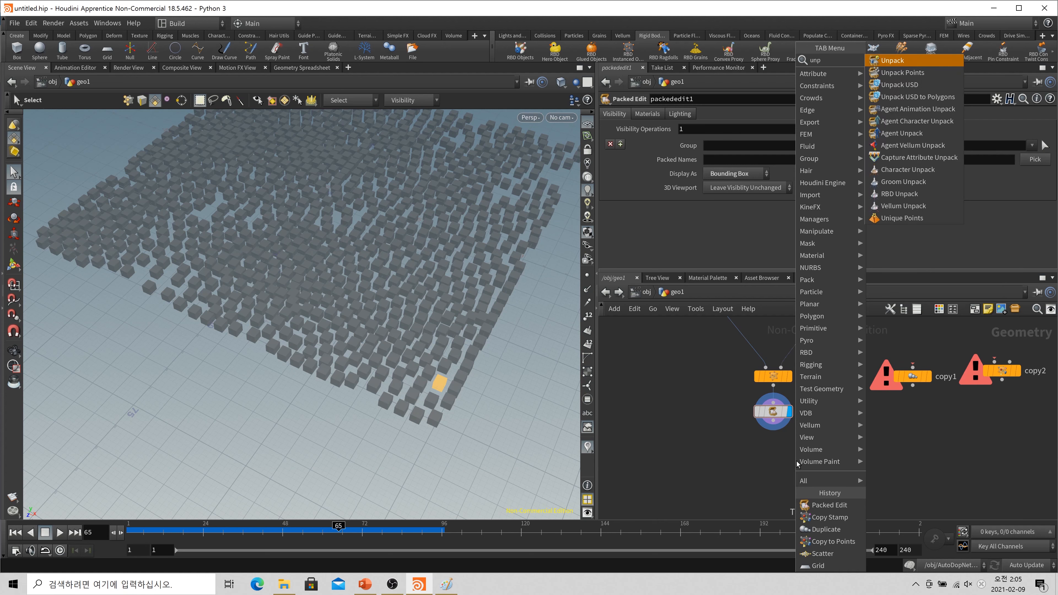
{"action": "key", "text": "Return"}
{"action": "left_click", "coordinate": [797, 462]}
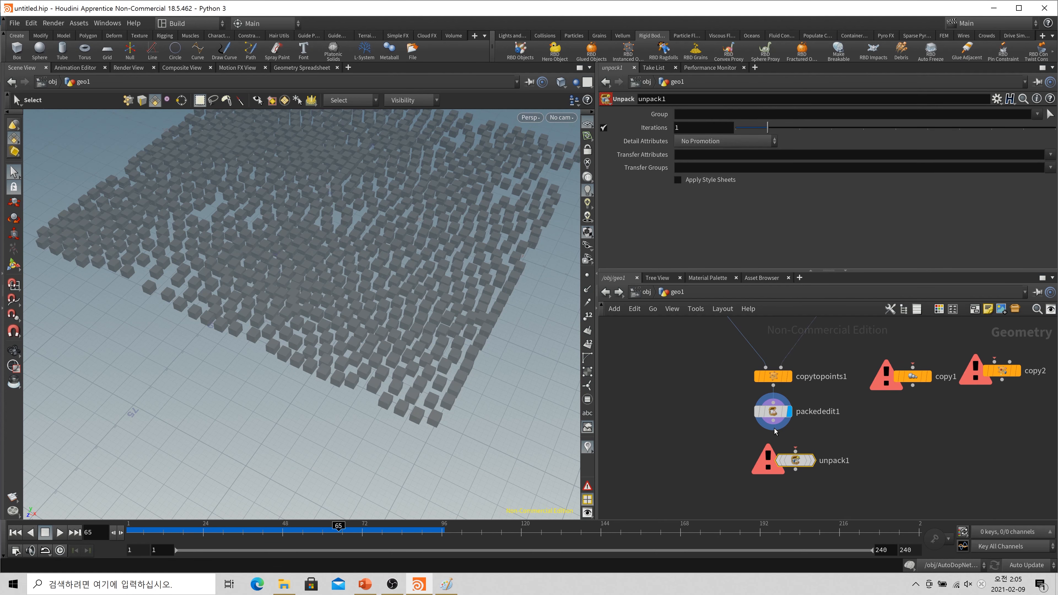
{"action": "left_click", "coordinate": [792, 450]}
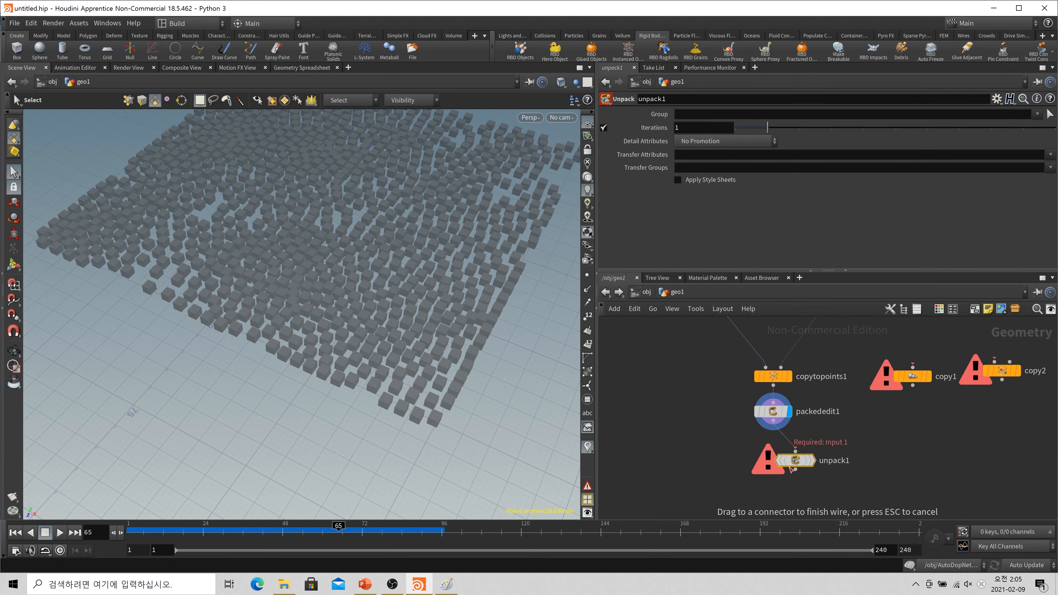
{"action": "left_click", "coordinate": [786, 421]}
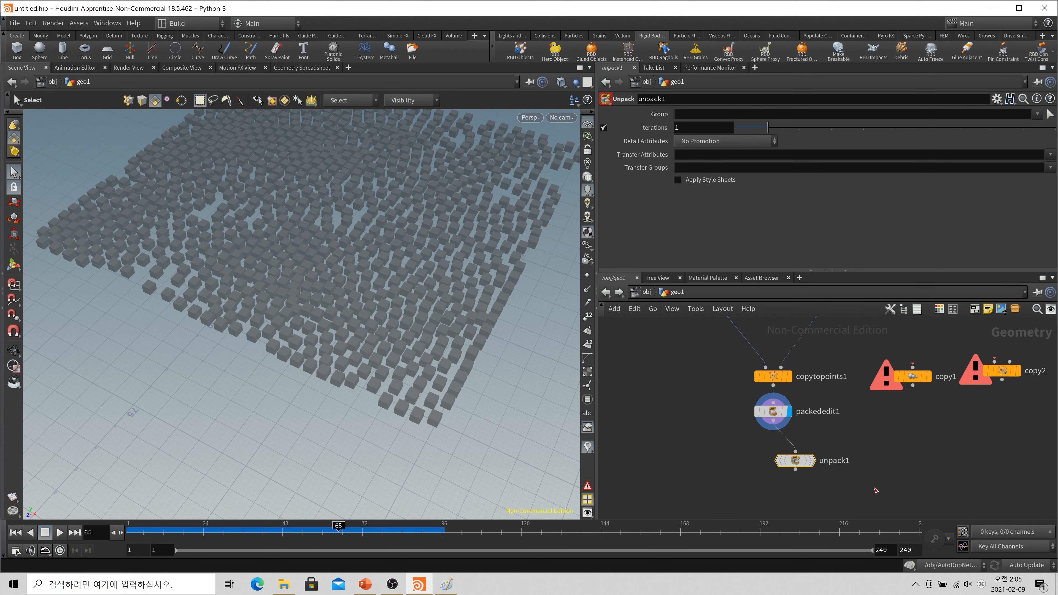
Undo the mistaken loop from Unpack into Packed Edit and reconnect Copy to Points to the Packed Edit input.
{"action": "left_click_drag", "start_coordinate": [796, 470], "coordinate": [773, 402]}
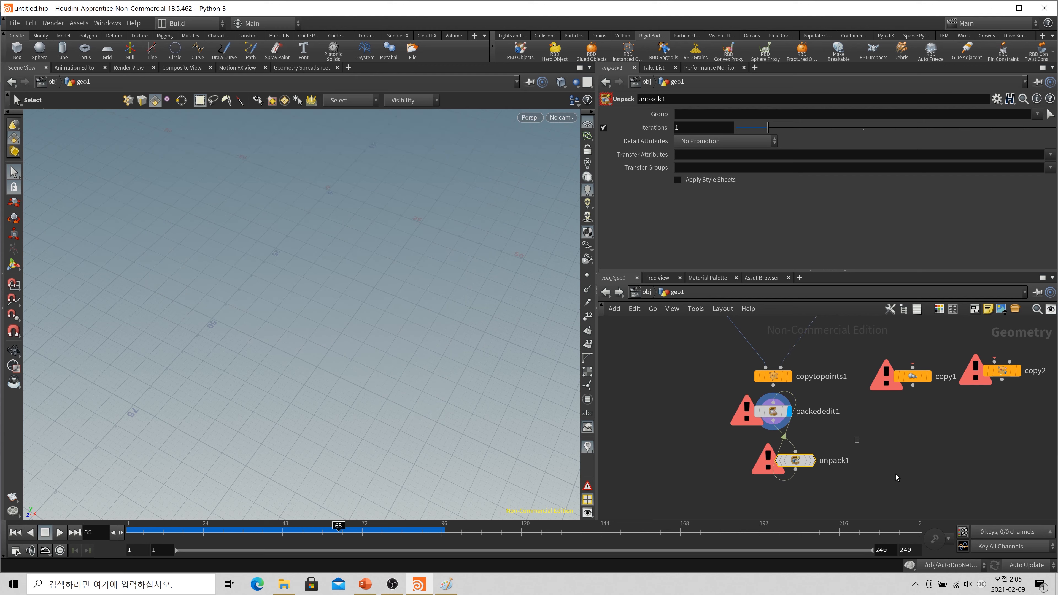
{"action": "key", "text": "ctrl+z"}
{"action": "scroll", "coordinate": [815, 449], "scroll_direction": "up", "scroll_amount": 2}
{"action": "scroll", "coordinate": [807, 474], "scroll_direction": "up", "scroll_amount": 2}
{"action": "left_click_drag", "start_coordinate": [755, 348], "coordinate": [777, 380]}
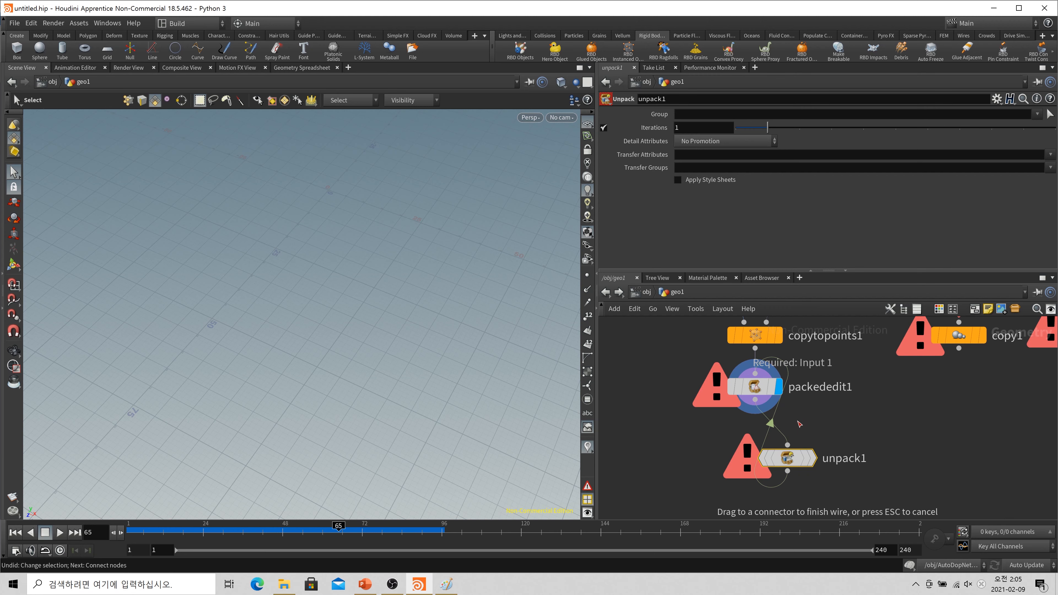
{"action": "left_click", "coordinate": [816, 465]}
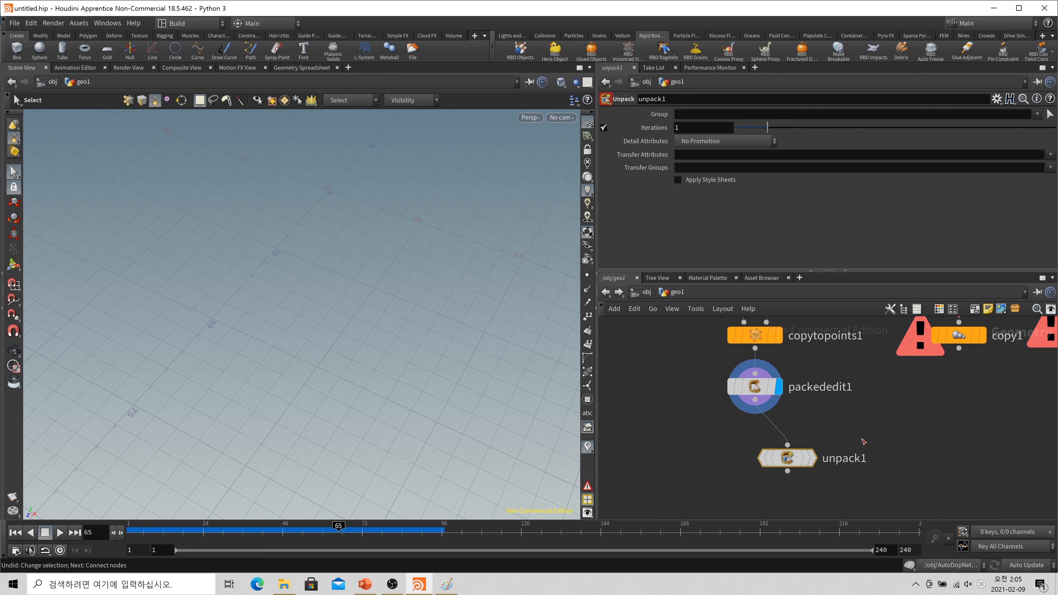
Display the Unpack node's result, check its geometry information and align the node directly below Packed Edit.
{"action": "left_click", "coordinate": [811, 458]}
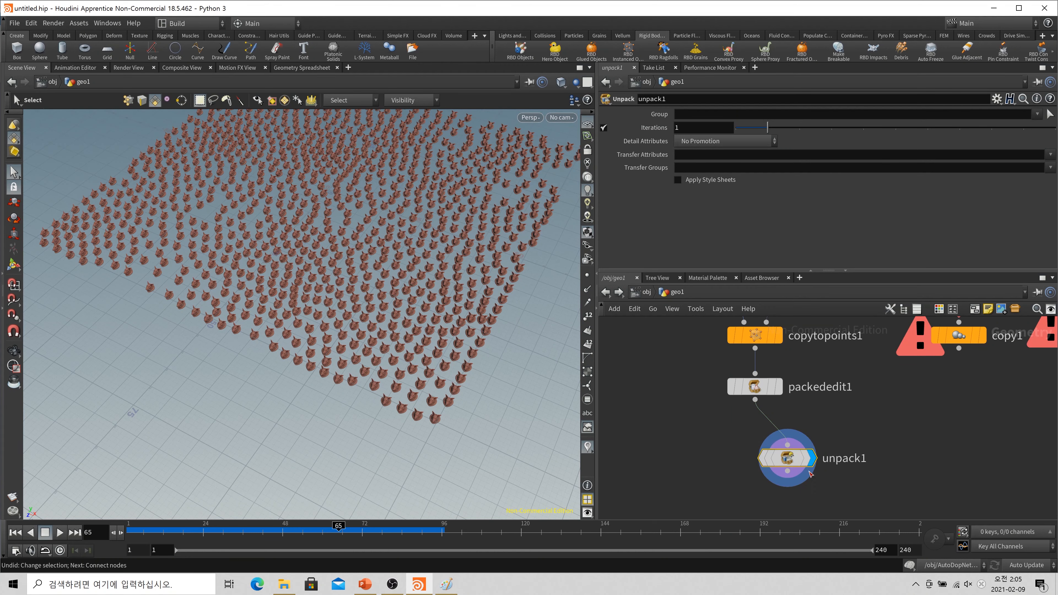
{"action": "middle_click", "coordinate": [800, 467]}
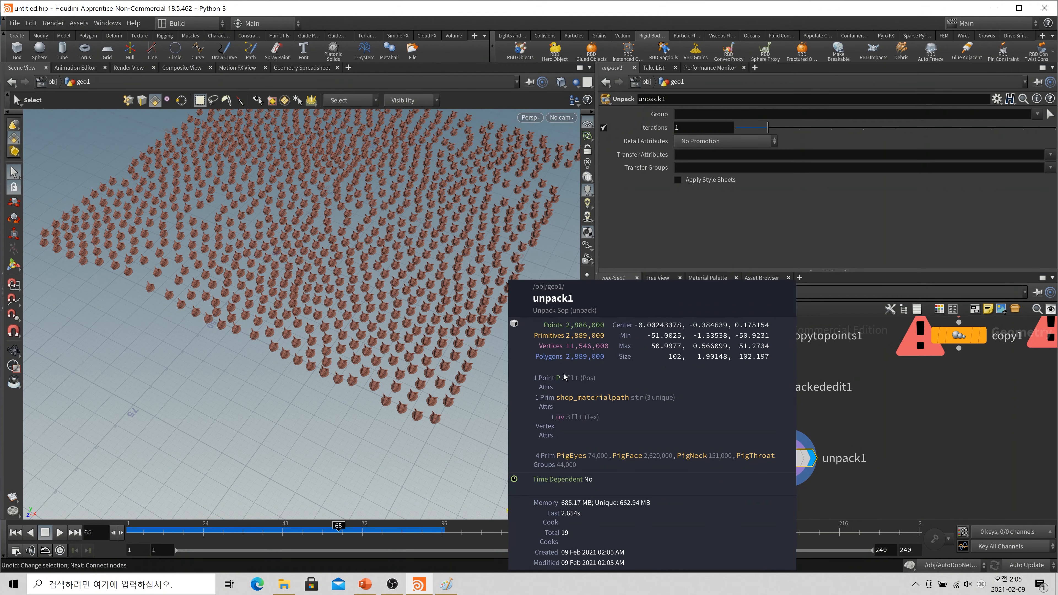
{"action": "scroll", "coordinate": [808, 476], "scroll_direction": "down", "scroll_amount": 3}
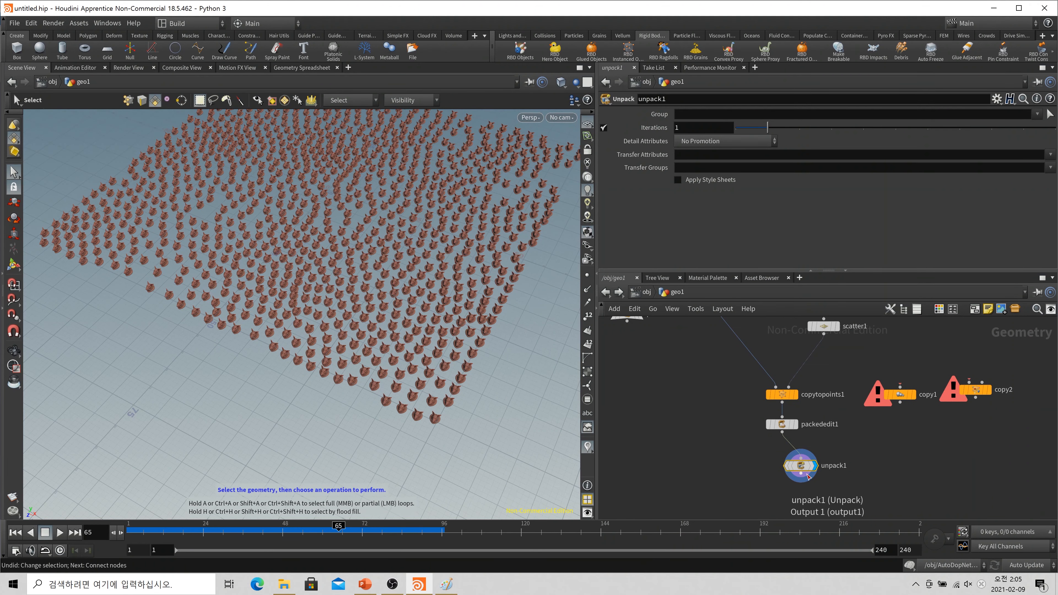
{"action": "left_click_drag", "start_coordinate": [808, 476], "coordinate": [792, 461]}
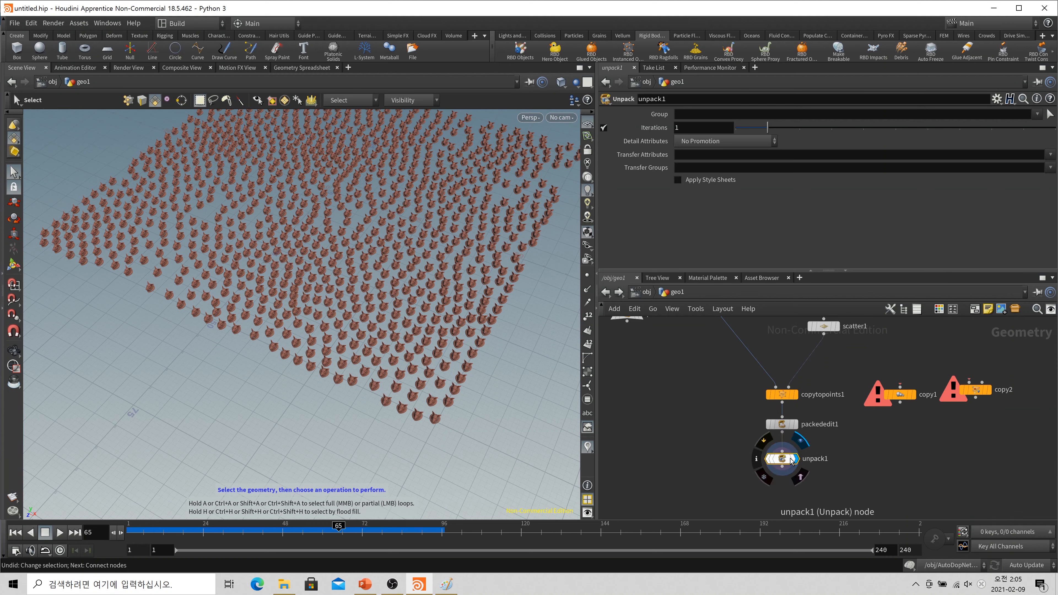
Add a Box node in the empty area beside the existing node network.
{"action": "scroll", "coordinate": [824, 440], "scroll_direction": "down", "scroll_amount": 5}
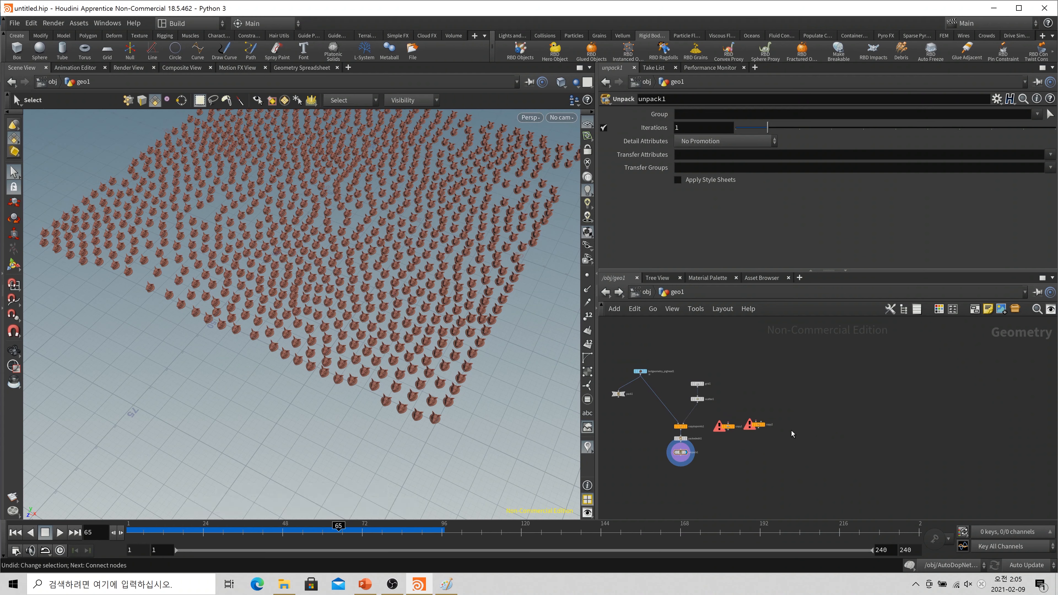
{"action": "scroll", "coordinate": [796, 438], "scroll_direction": "down", "scroll_amount": 2}
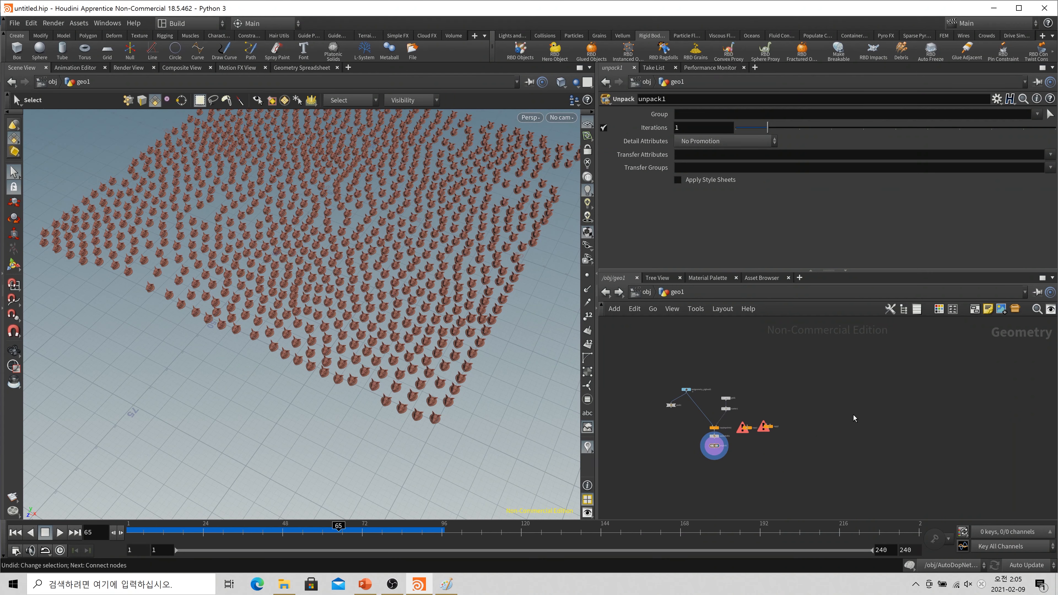
{"action": "key", "text": "Tab"}
{"action": "type", "text": "bo"}
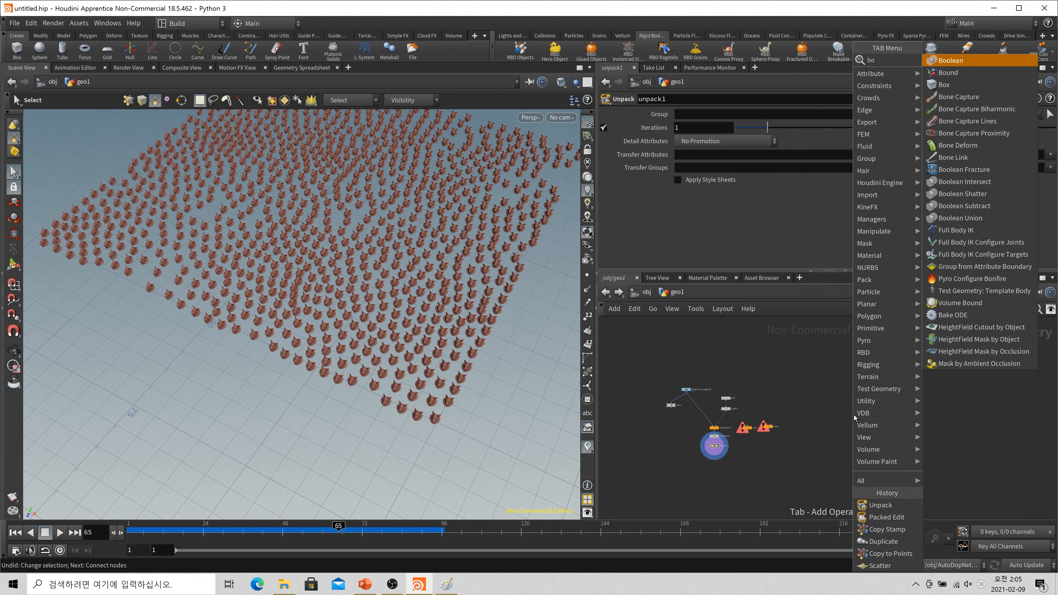
{"action": "type", "text": "x"}
{"action": "key", "text": "Return"}
{"action": "left_click", "coordinate": [853, 415]}
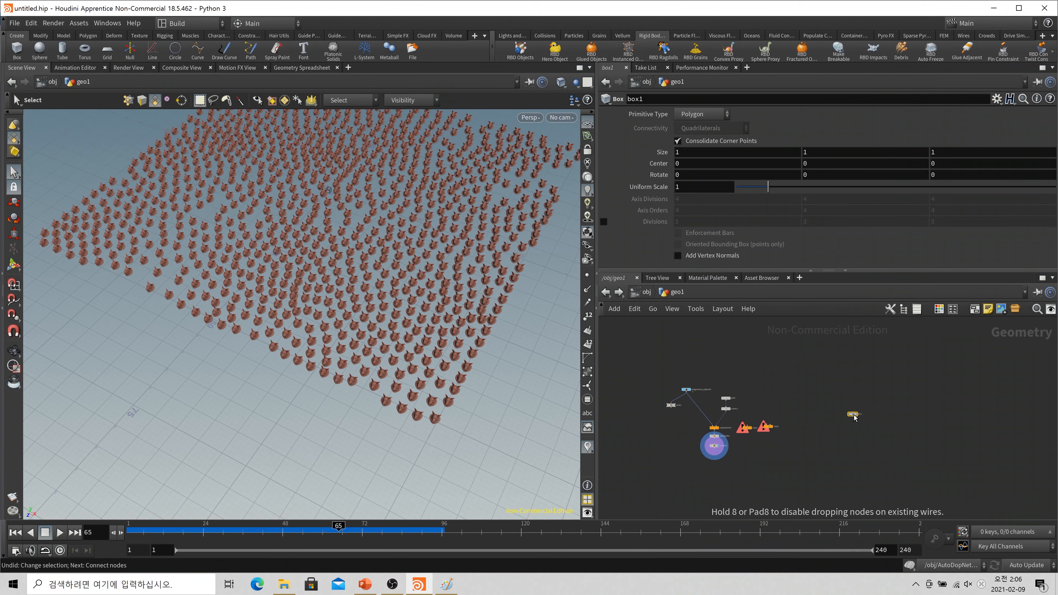
Set the box's size to 30 on all three axes and display it in the viewport.
{"action": "scroll", "coordinate": [853, 415], "scroll_direction": "up", "scroll_amount": 3}
{"action": "left_click", "coordinate": [703, 152]}
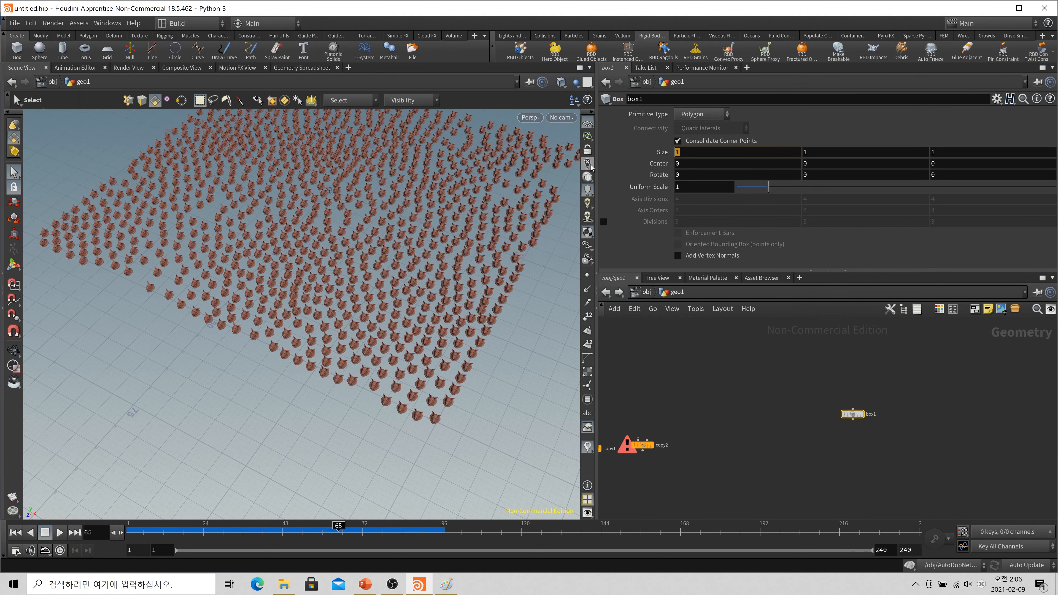
{"action": "type", "text": "30"}
{"action": "key", "text": "Tab"}
{"action": "type", "text": "30"}
{"action": "key", "text": "Tab"}
{"action": "type", "text": "30"}
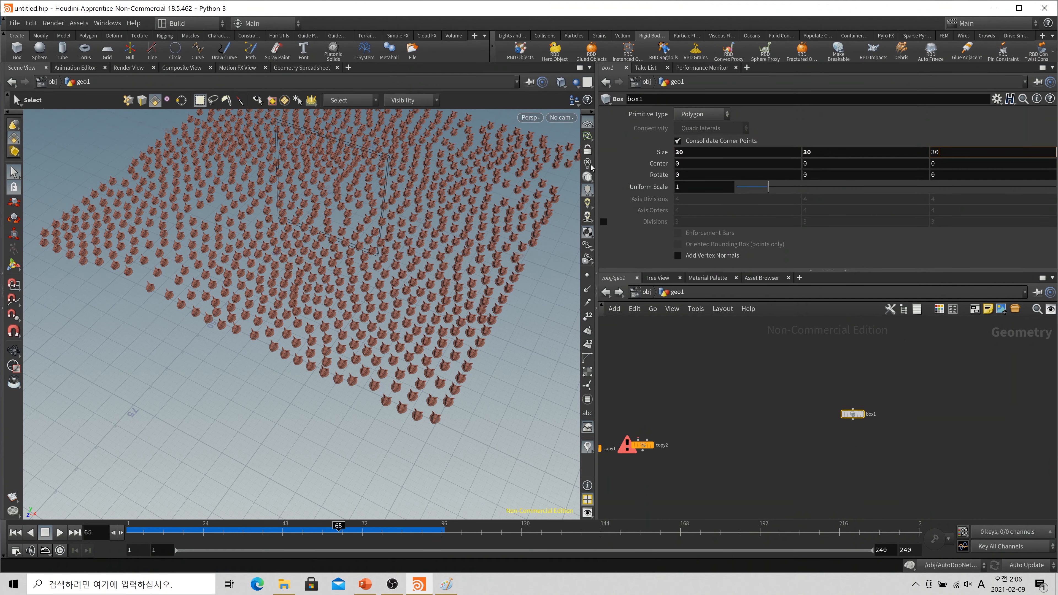
{"action": "key", "text": "Return"}
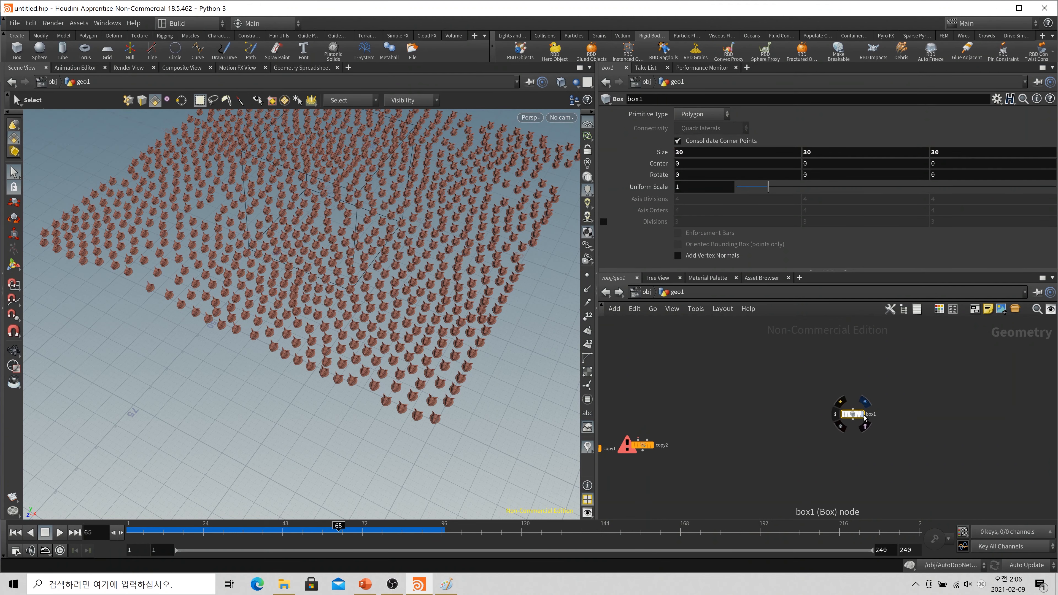
{"action": "left_click", "coordinate": [861, 414]}
{"action": "left_click_drag", "start_coordinate": [346, 354], "coordinate": [343, 277], "text": "alt"}
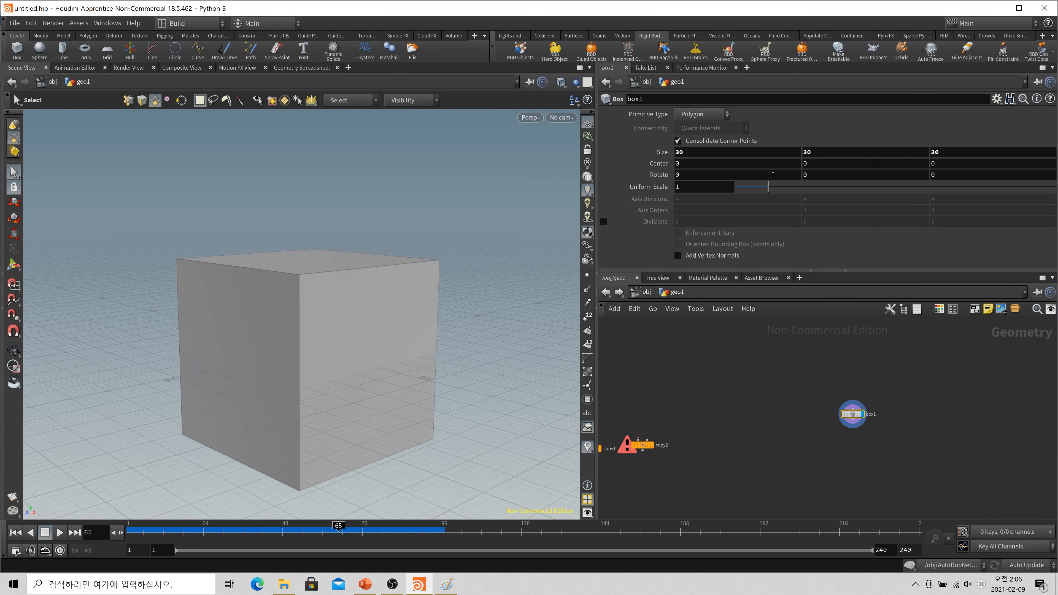
Raise the box above the ground by setting its Y center to 30.
{"action": "left_click", "coordinate": [805, 163]}
{"action": "type", "text": "30"}
{"action": "key", "text": "Return"}
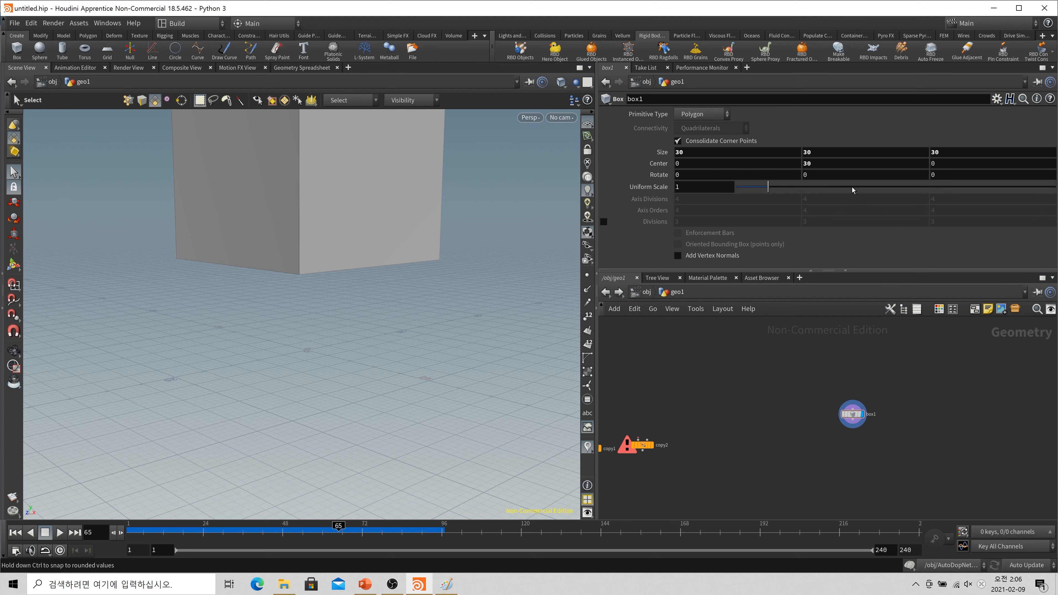
{"action": "left_click_drag", "start_coordinate": [376, 215], "coordinate": [321, 278], "text": "alt"}
{"action": "scroll", "coordinate": [321, 279], "scroll_direction": "down", "scroll_amount": 4}
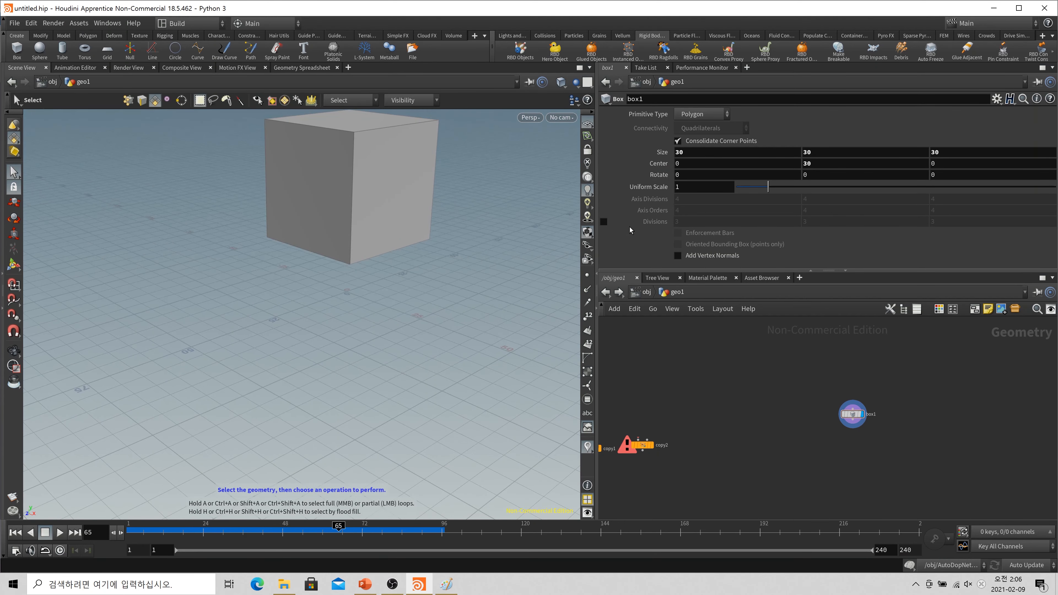
Enable the box's Divisions, set them to 10, 10, 10 and check the node's geometry information.
{"action": "left_click", "coordinate": [604, 222]}
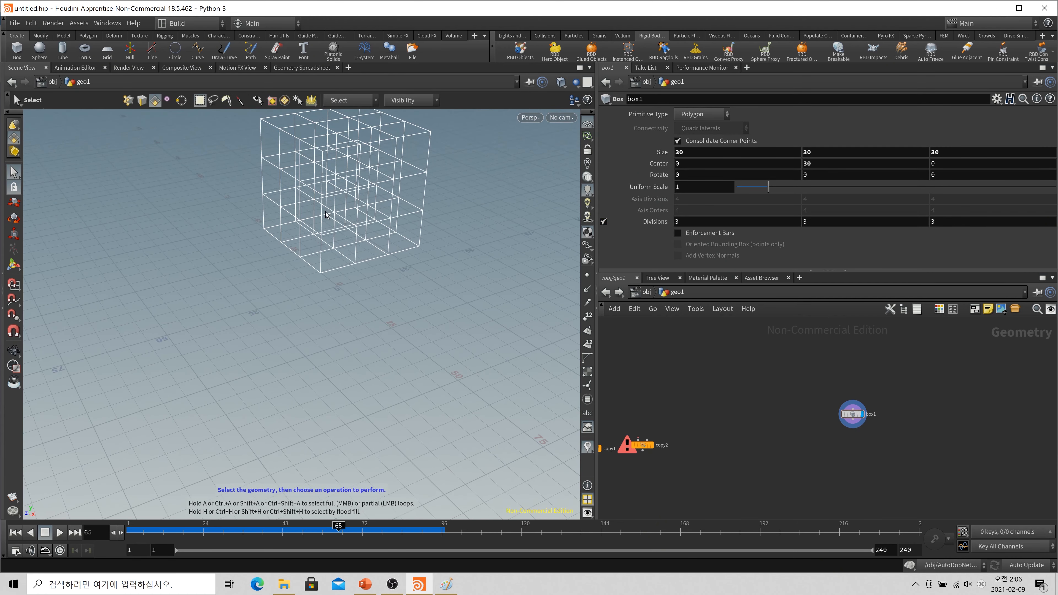
{"action": "left_click", "coordinate": [708, 221]}
{"action": "type", "text": "10"}
{"action": "key", "text": "Tab"}
{"action": "type", "text": "10"}
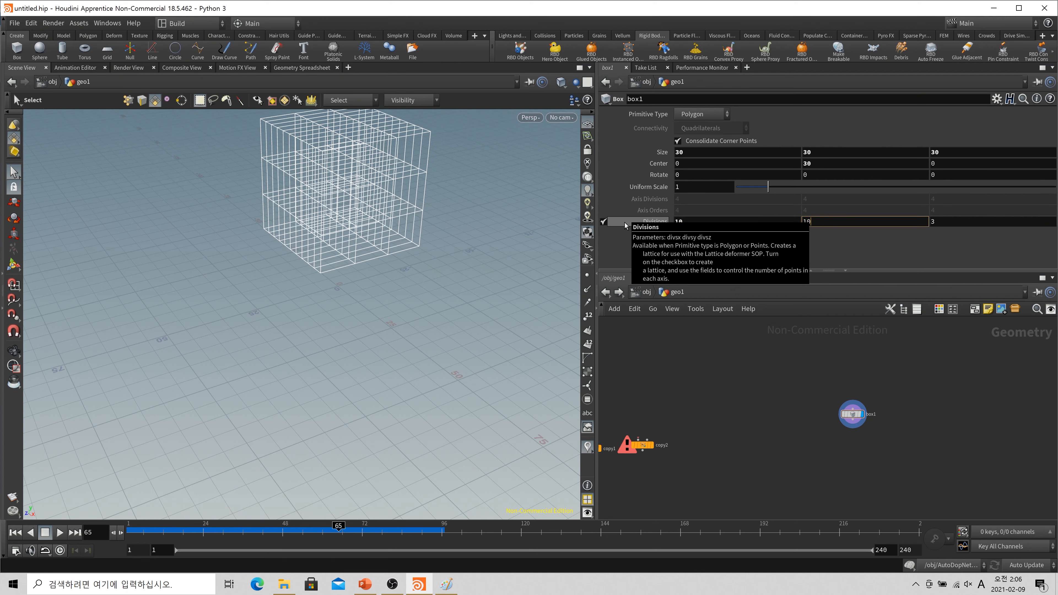
{"action": "key", "text": "Tab"}
{"action": "type", "text": "10"}
{"action": "key", "text": "Return"}
{"action": "middle_click", "coordinate": [853, 414]}
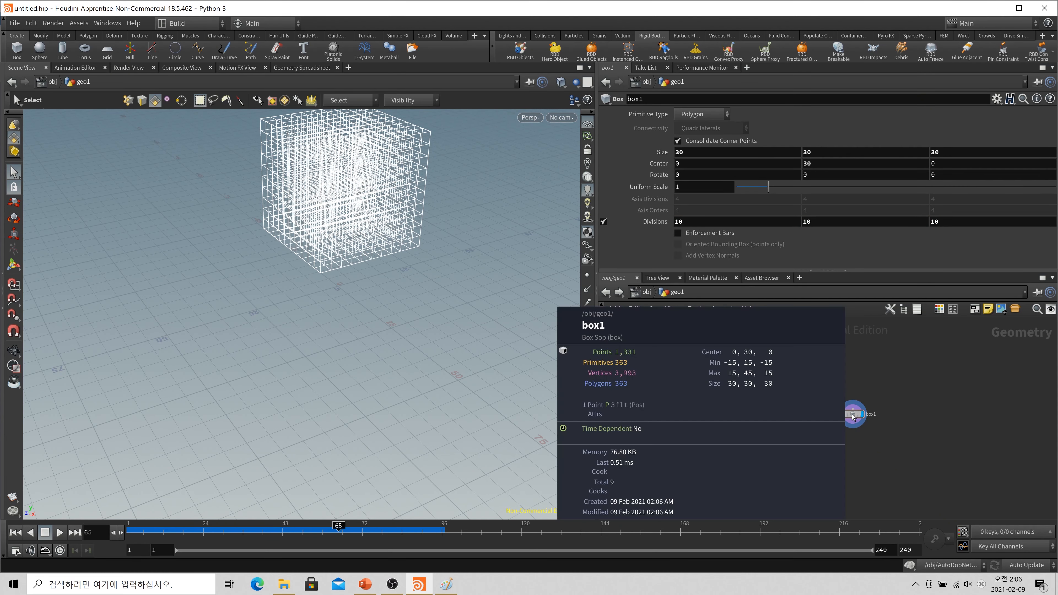
{"action": "left_click", "coordinate": [618, 354]}
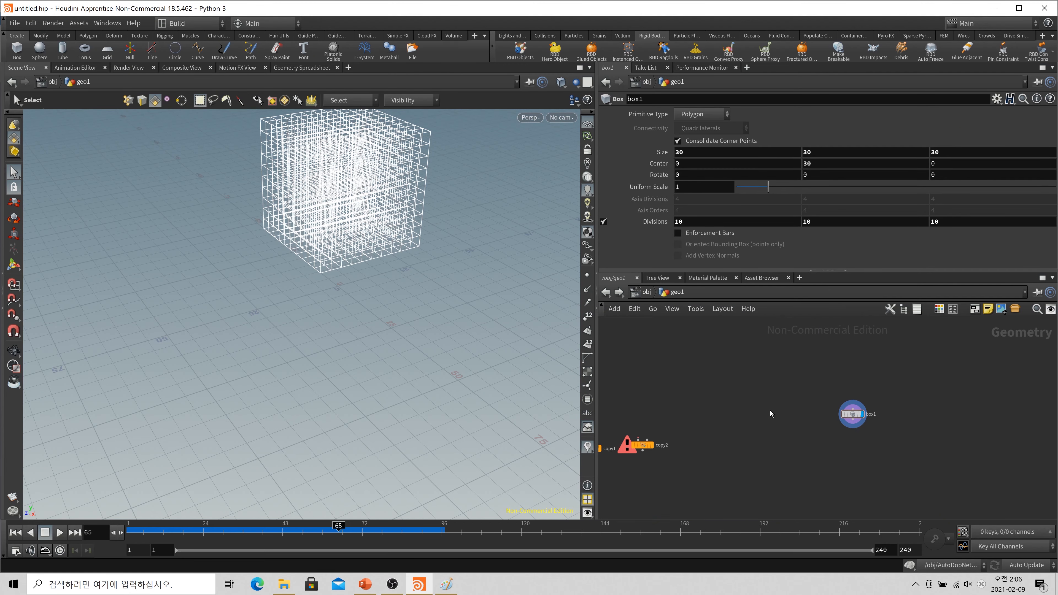
Add a Test Geometry: Pig Head node beside the box node.
{"action": "key", "text": "Tab"}
{"action": "mouse_move", "coordinate": [803, 292]}
{"action": "left_click", "coordinate": [906, 73]}
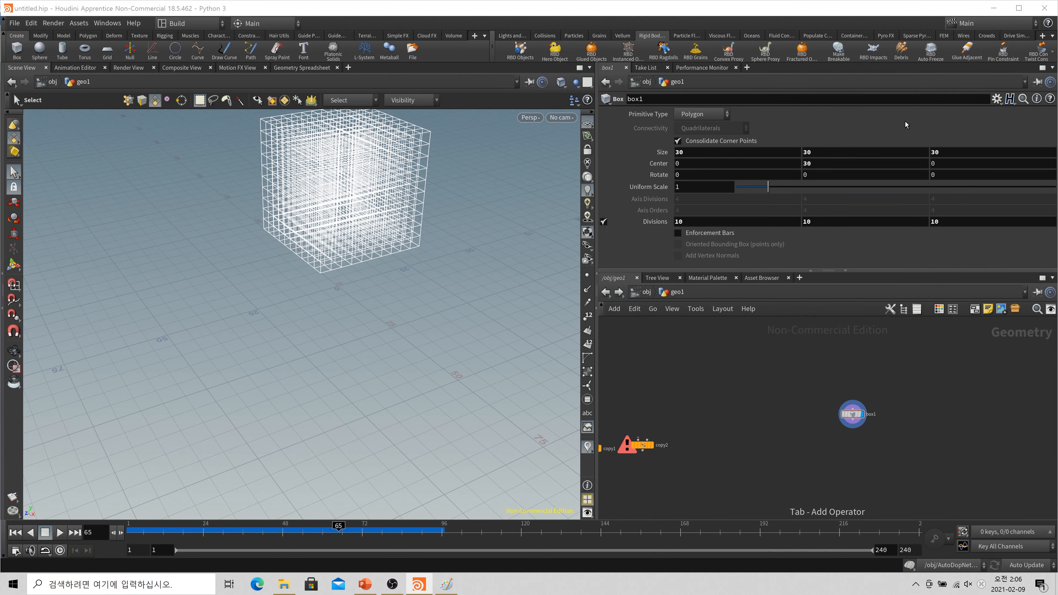
{"action": "left_click", "coordinate": [789, 415]}
Add a Copy to Points node below the new pig head and box nodes.
{"action": "key", "text": "Tab"}
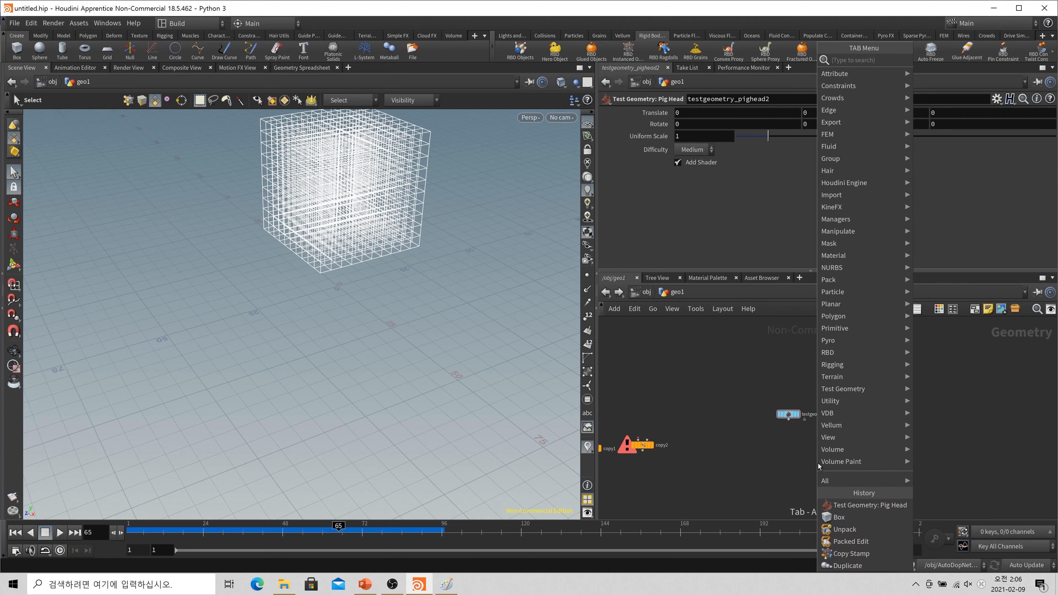
{"action": "type", "text": "copyto"}
{"action": "key", "text": "Return"}
{"action": "left_click", "coordinate": [818, 466]}
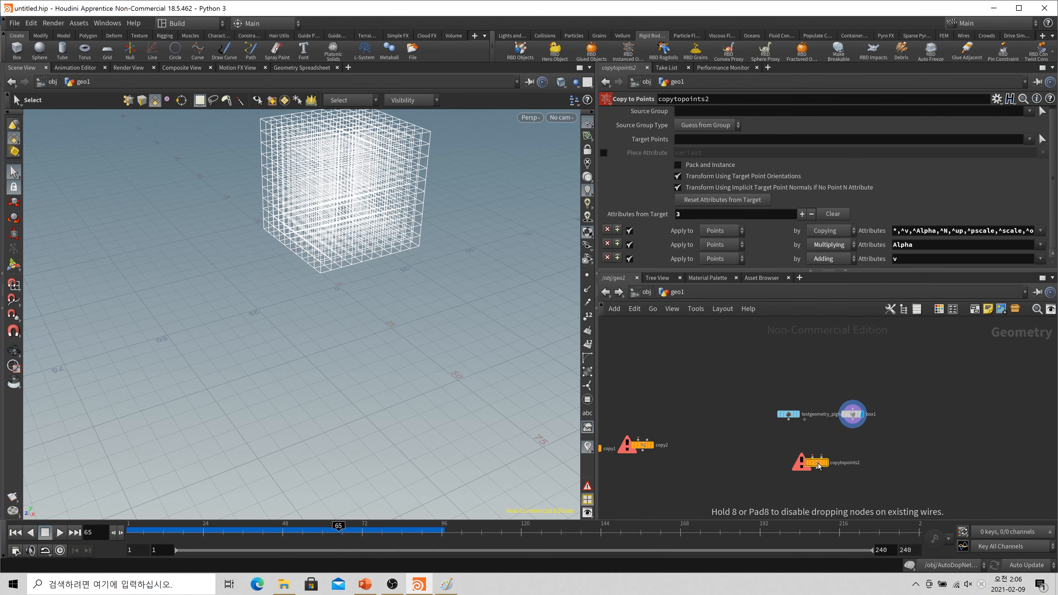
{"action": "left_click_drag", "start_coordinate": [818, 466], "coordinate": [823, 459]}
{"action": "scroll", "coordinate": [823, 456], "scroll_direction": "up", "scroll_amount": 2}
{"action": "left_click_drag", "start_coordinate": [406, 347], "coordinate": [383, 314], "text": "alt"}
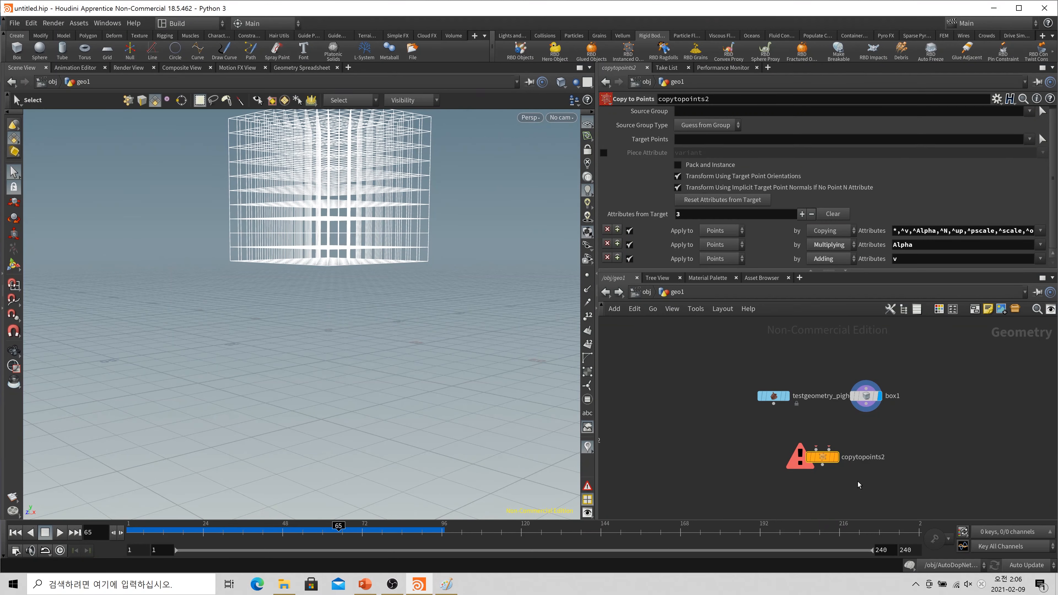
Enable Pack and Instance on the new Copy to Points, connecting the pig head as source and the box as target points.
{"action": "left_click", "coordinate": [686, 166]}
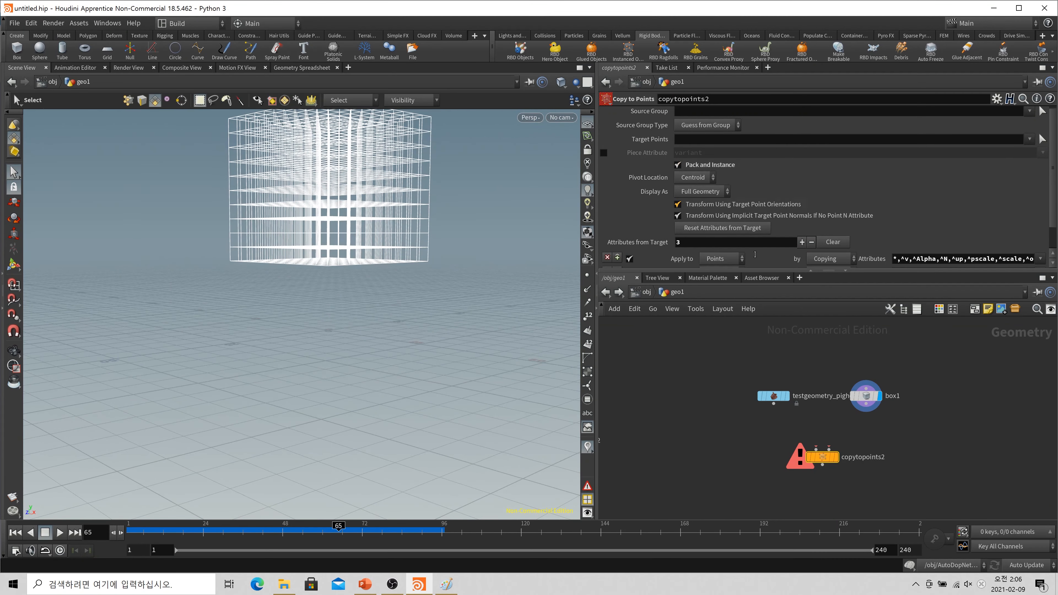
{"action": "left_click_drag", "start_coordinate": [773, 404], "coordinate": [816, 449]}
{"action": "left_click_drag", "start_coordinate": [866, 403], "coordinate": [829, 448]}
{"action": "left_click_drag", "start_coordinate": [366, 246], "coordinate": [371, 288], "text": "alt"}
{"action": "scroll", "coordinate": [412, 271], "scroll_direction": "up", "scroll_amount": 3}
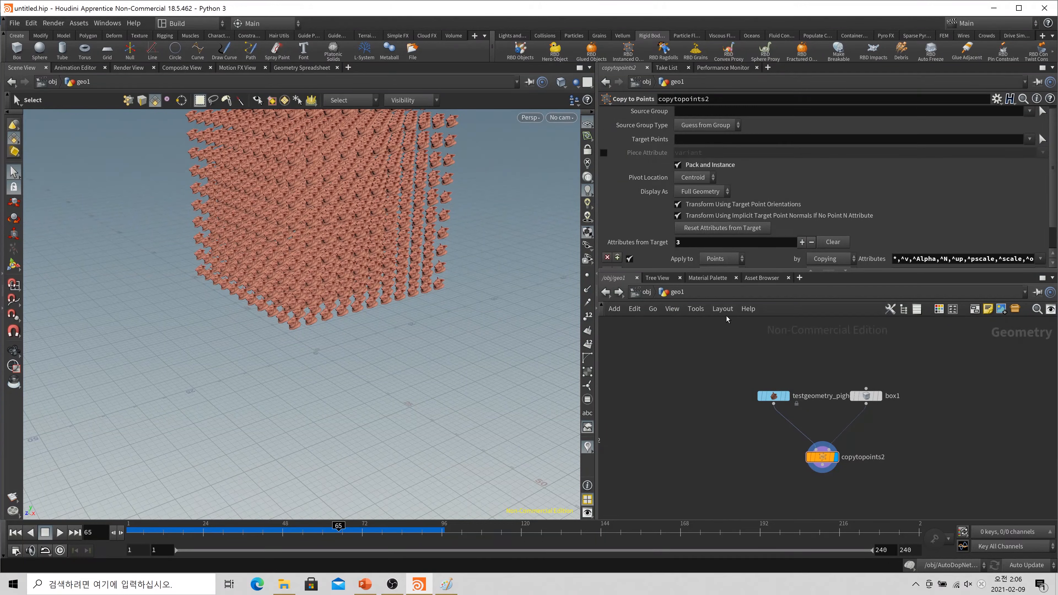
Add a Null node below the new Copy to Points, connect it to the output and rename it DYN.
{"action": "scroll", "coordinate": [870, 436], "scroll_direction": "down", "scroll_amount": 3}
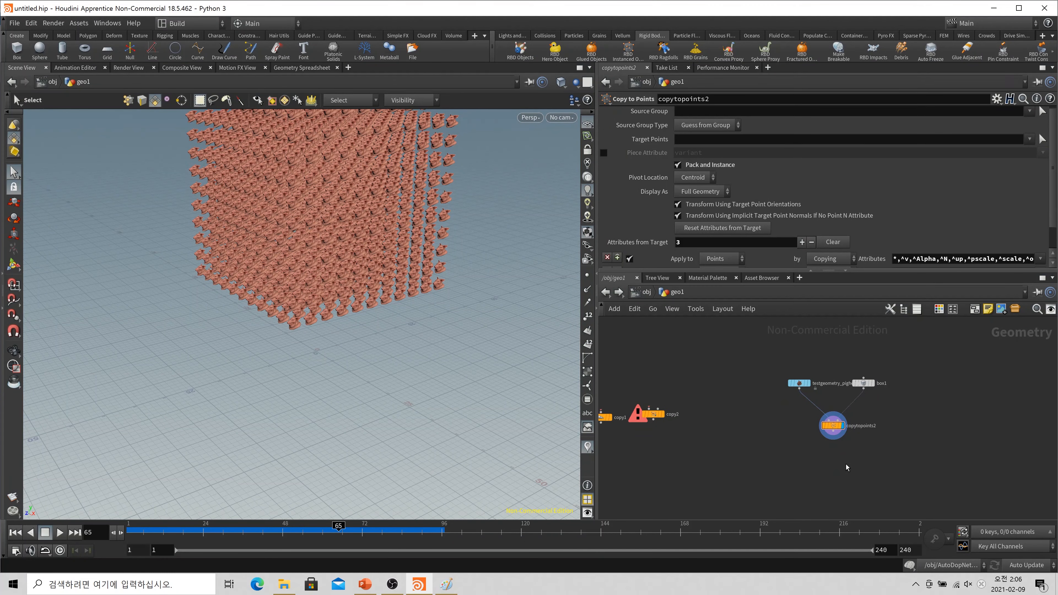
{"action": "key", "text": "Tab"}
{"action": "type", "text": "null"}
{"action": "key", "text": "Return"}
{"action": "left_click", "coordinate": [827, 483]}
{"action": "mouse_move", "coordinate": [833, 431]}
{"action": "left_mouse_down"}
{"action": "mouse_move", "coordinate": [826, 475]}
{"action": "mouse_move", "coordinate": [836, 471]}
{"action": "mouse_move", "coordinate": [815, 479]}
{"action": "left_mouse_up"}
{"action": "left_click", "coordinate": [848, 472]}
{"action": "type", "text": "DYN"}
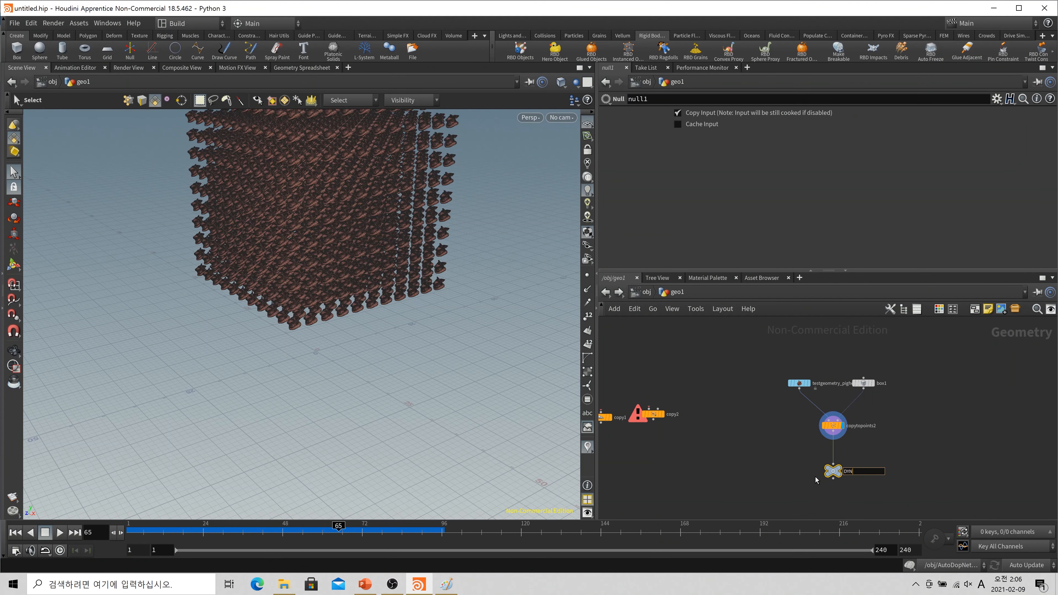
{"action": "key", "text": "Return"}
Display the DYN null's result and check its geometry information.
{"action": "scroll", "coordinate": [839, 492], "scroll_direction": "up", "scroll_amount": 5}
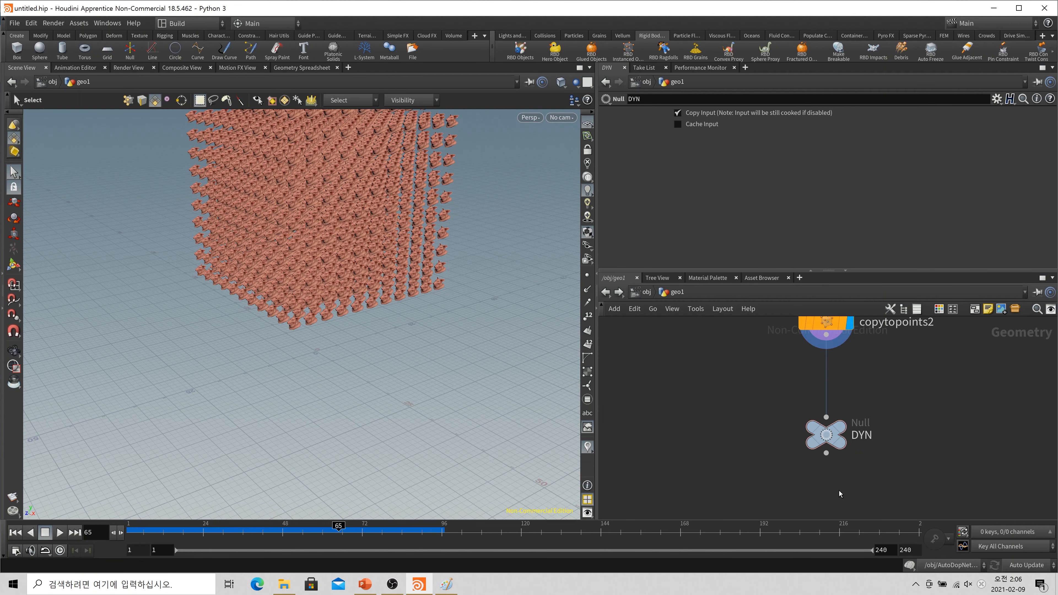
{"action": "middle_click", "coordinate": [828, 449]}
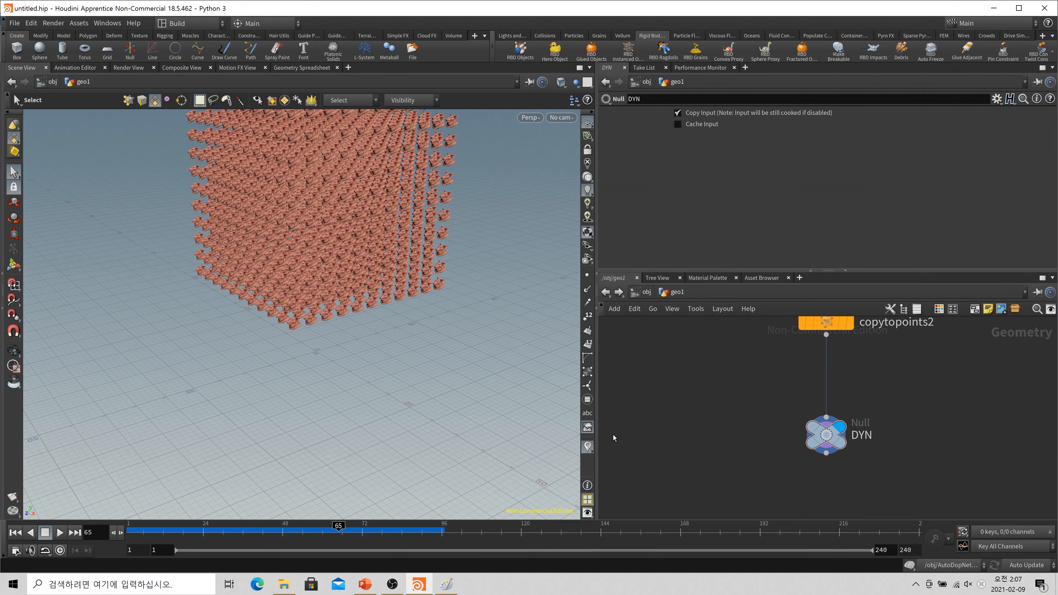
{"action": "scroll", "coordinate": [968, 435], "scroll_direction": "down", "scroll_amount": 1}
{"action": "middle_click_drag", "start_coordinate": [967, 435], "coordinate": [852, 417]}
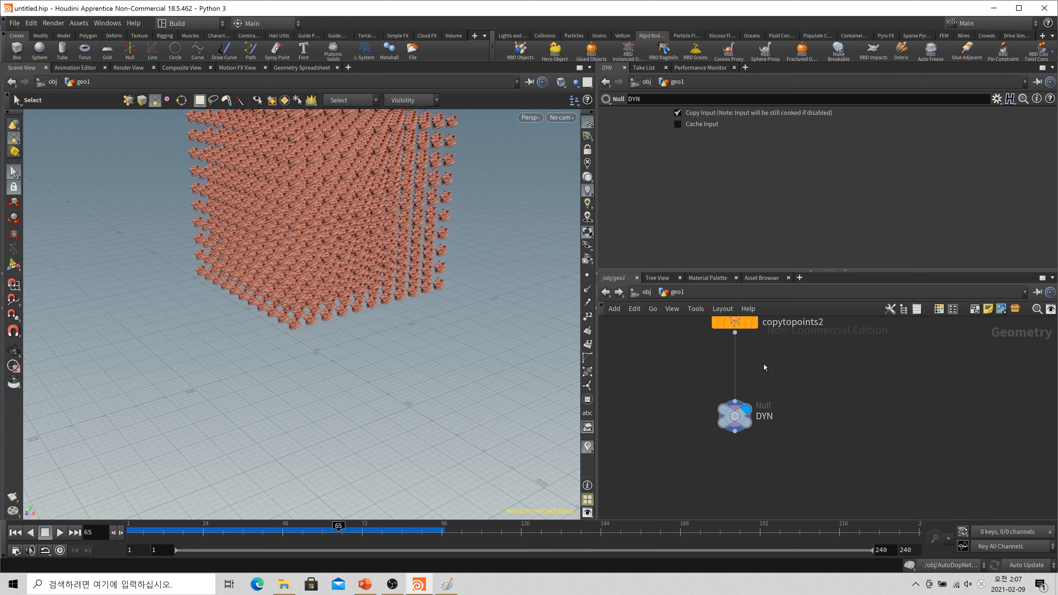
Go up to the object level, hide pighead, groundplane_object1 and sphere, and select geo1.
{"action": "left_click", "coordinate": [646, 293]}
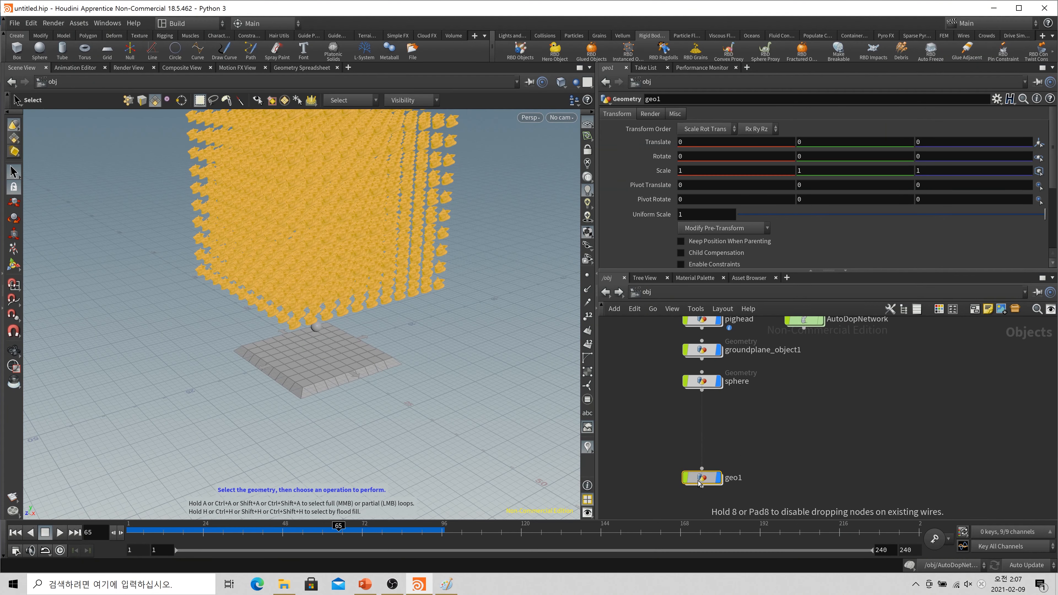
{"action": "scroll", "coordinate": [820, 463], "scroll_direction": "down", "scroll_amount": 3}
{"action": "scroll", "coordinate": [769, 439], "scroll_direction": "up", "scroll_amount": 3}
{"action": "mouse_move", "coordinate": [737, 371]}
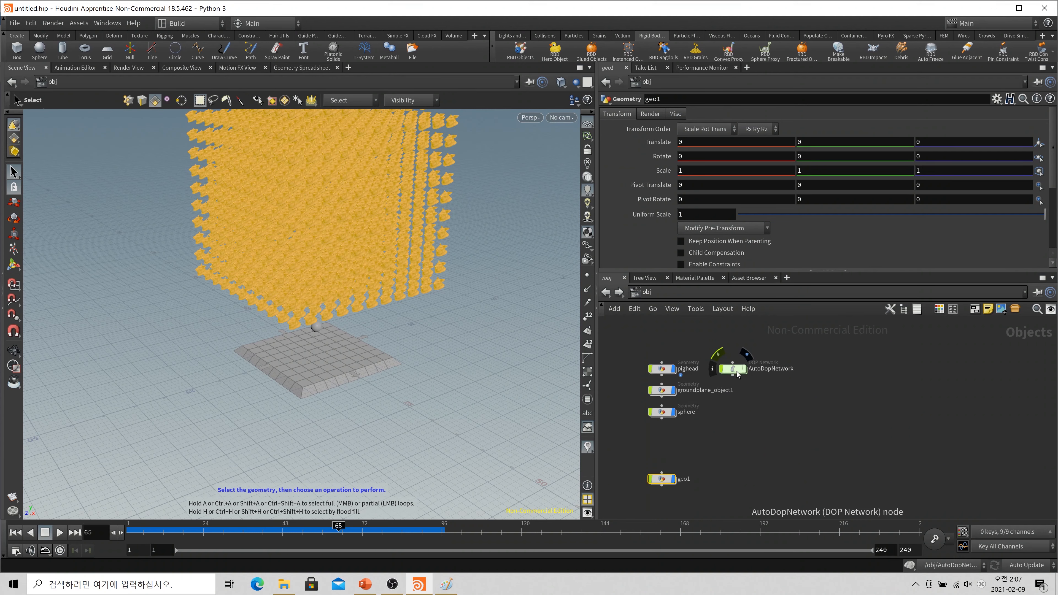
{"action": "right_click_drag", "start_coordinate": [307, 352], "coordinate": [411, 346], "text": "alt"}
{"action": "left_click_drag", "start_coordinate": [410, 346], "coordinate": [398, 292], "text": "alt"}
{"action": "left_click_drag", "start_coordinate": [707, 423], "coordinate": [644, 354]}
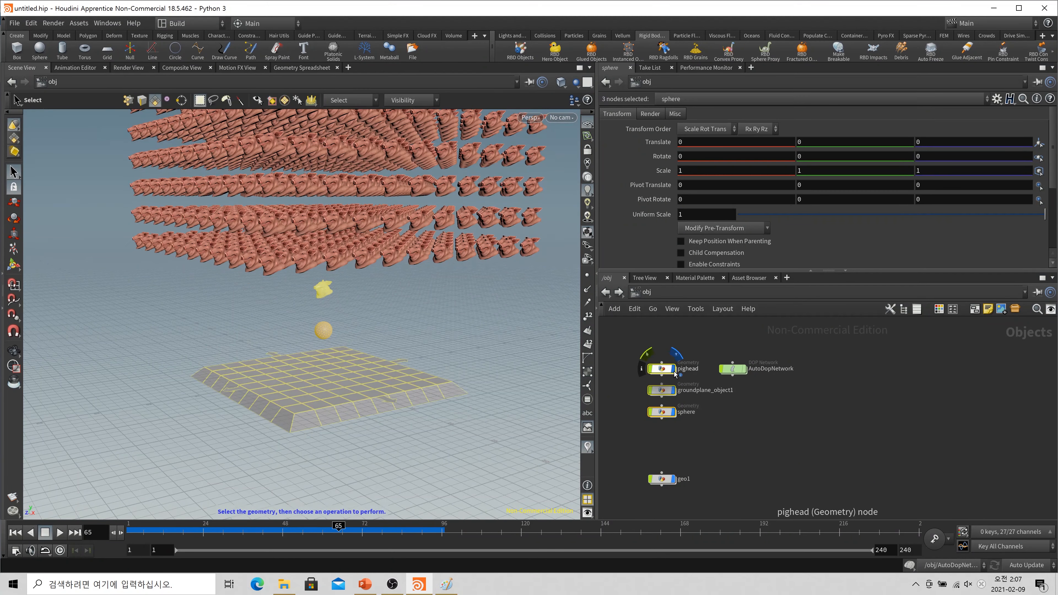
{"action": "left_click", "coordinate": [662, 478]}
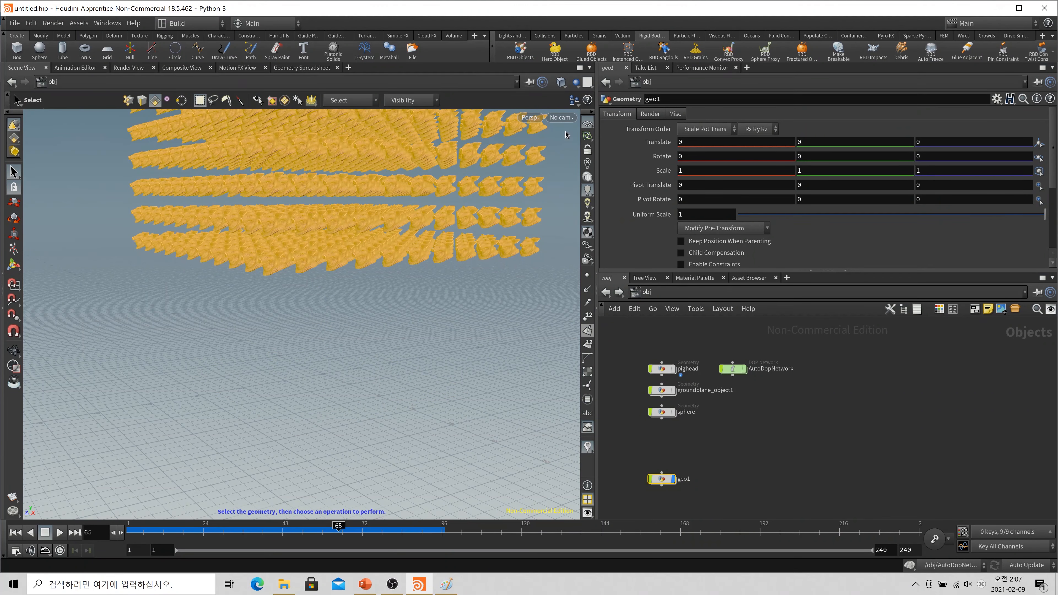
Create a new simulation with its DOP network beside geo1 and check which simulation is current.
{"action": "right_click_drag", "start_coordinate": [399, 333], "coordinate": [348, 338], "text": "alt"}
{"action": "left_click_drag", "start_coordinate": [348, 337], "coordinate": [479, 351], "text": "alt"}
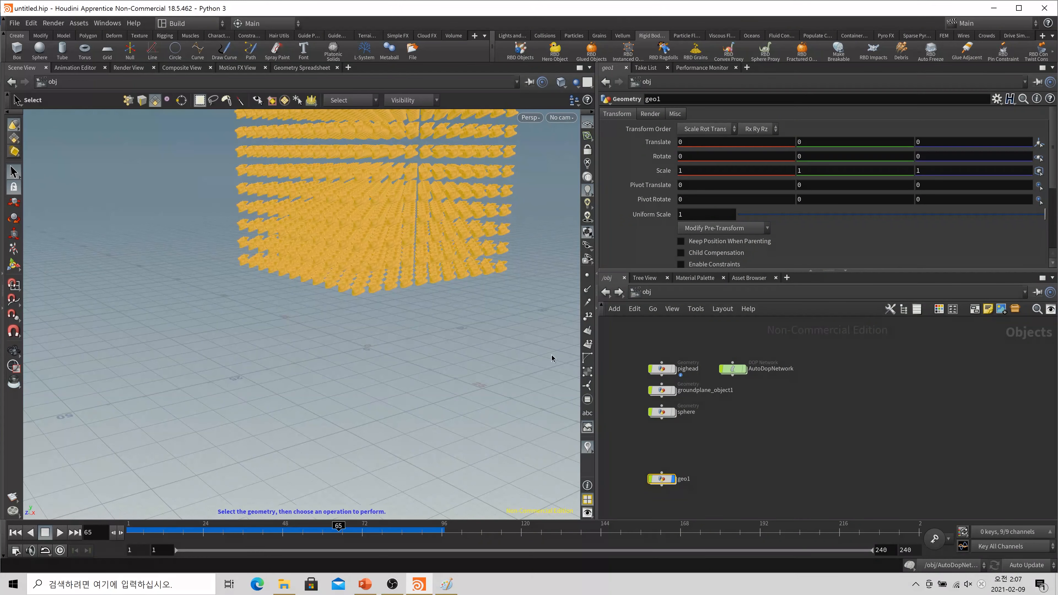
{"action": "left_click", "coordinate": [909, 565]}
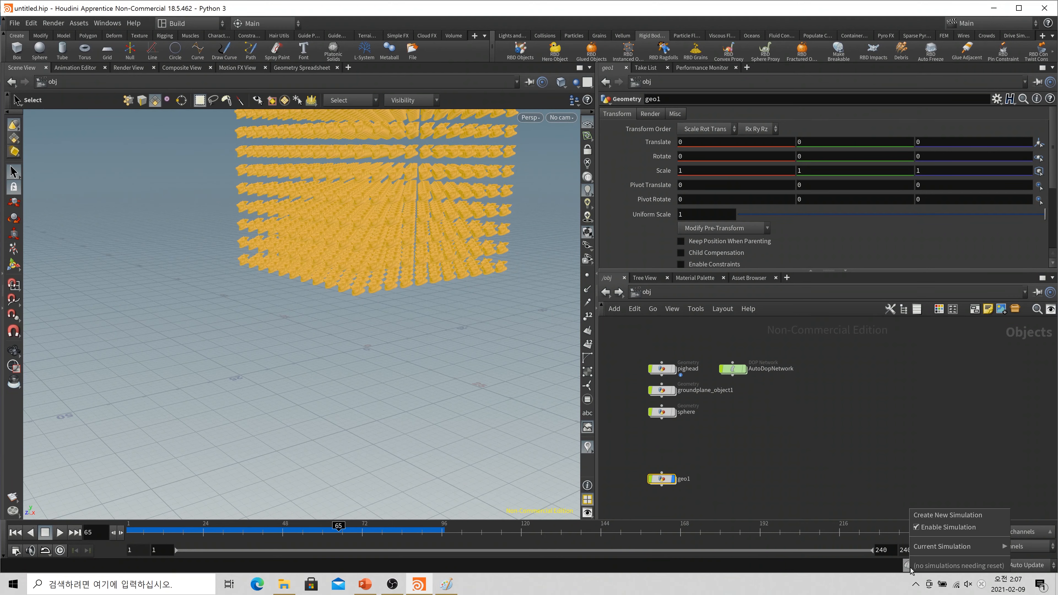
{"action": "left_click", "coordinate": [945, 515]}
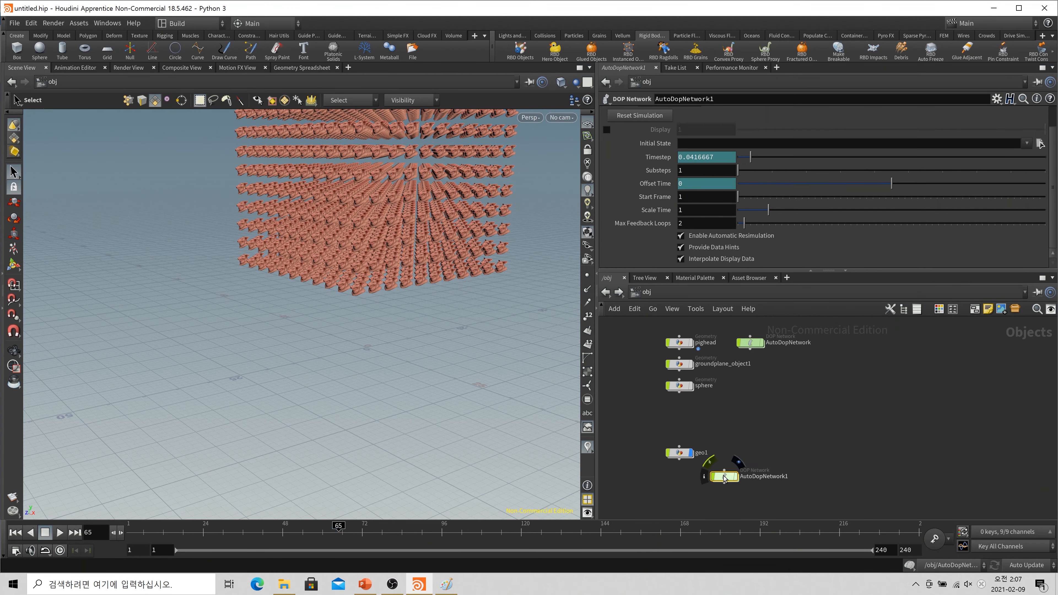
{"action": "left_click_drag", "start_coordinate": [724, 478], "coordinate": [755, 455]}
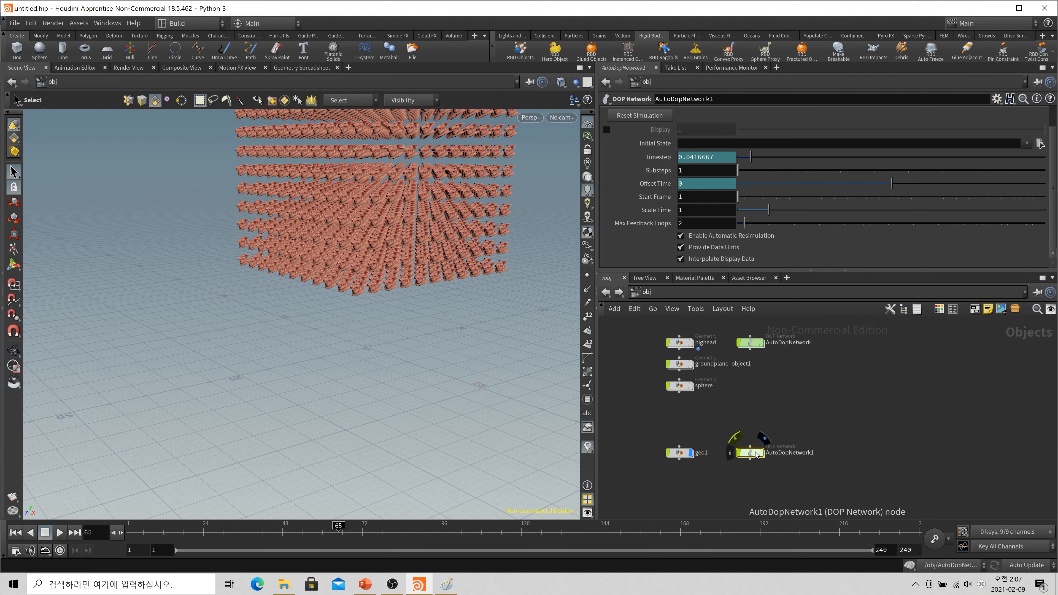
{"action": "left_click", "coordinate": [983, 566]}
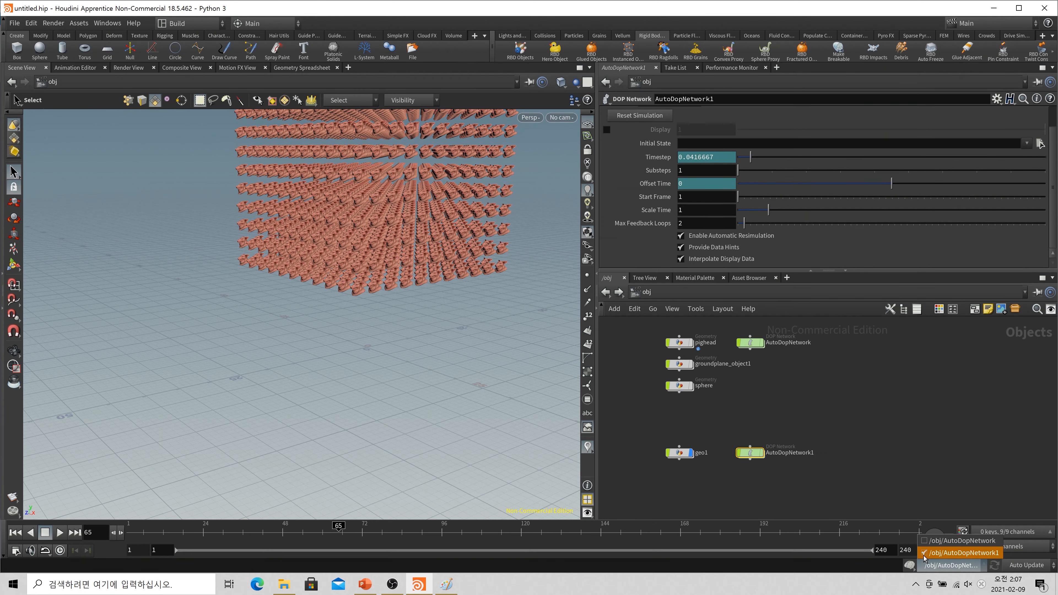
{"action": "left_click", "coordinate": [802, 475]}
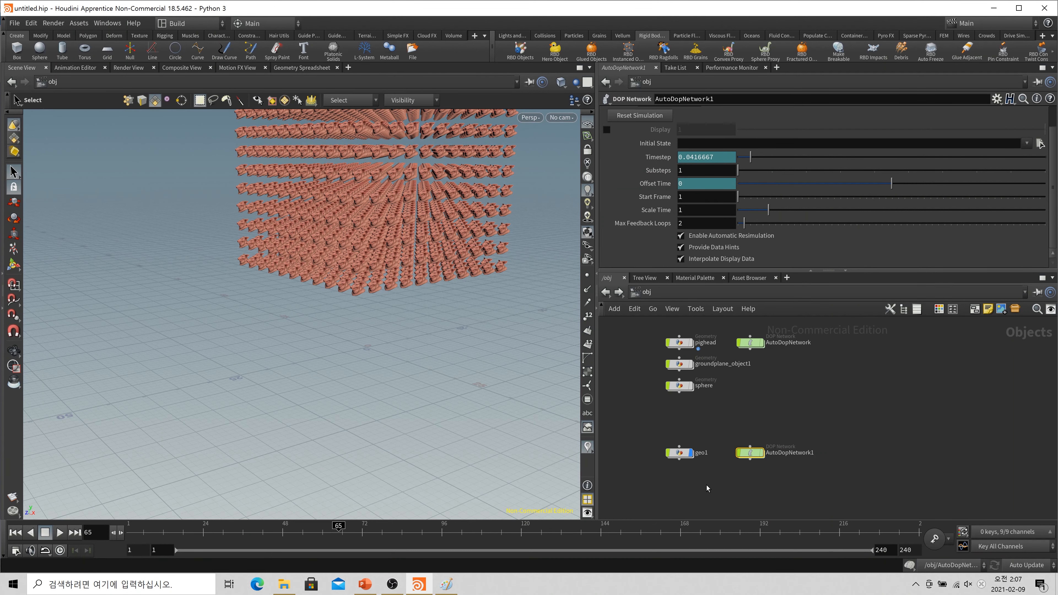
Select geo1 and return the timeline to the first frame.
{"action": "left_click", "coordinate": [679, 452]}
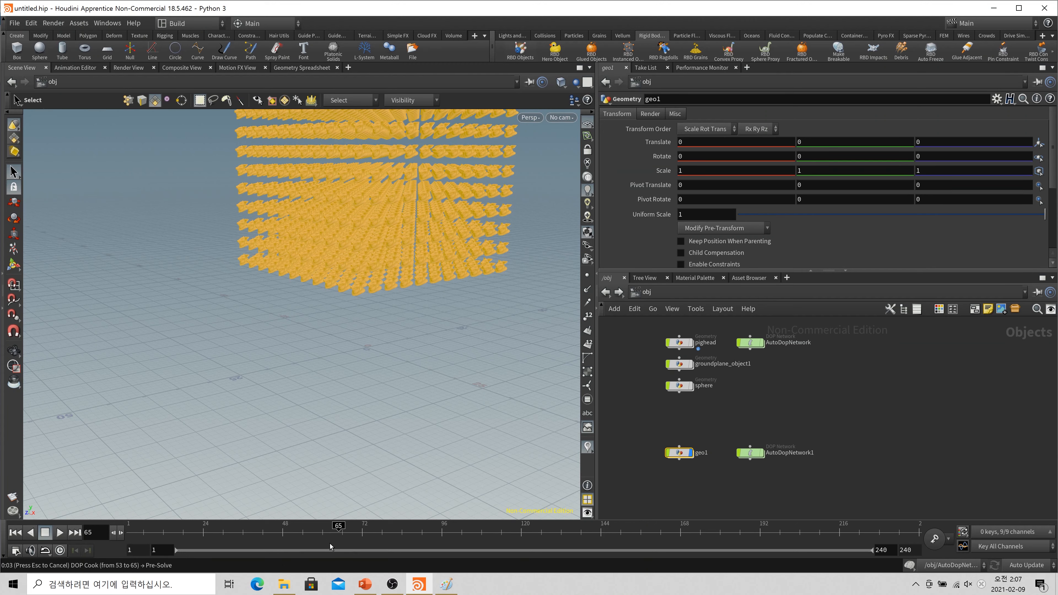
{"action": "left_click", "coordinate": [15, 532]}
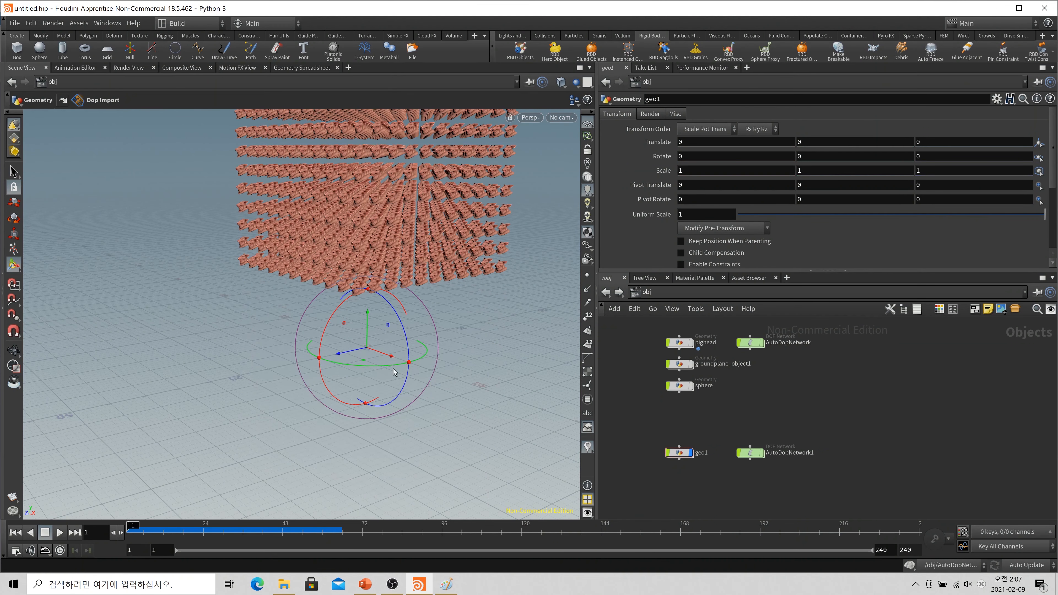
{"action": "key", "text": "Escape"}
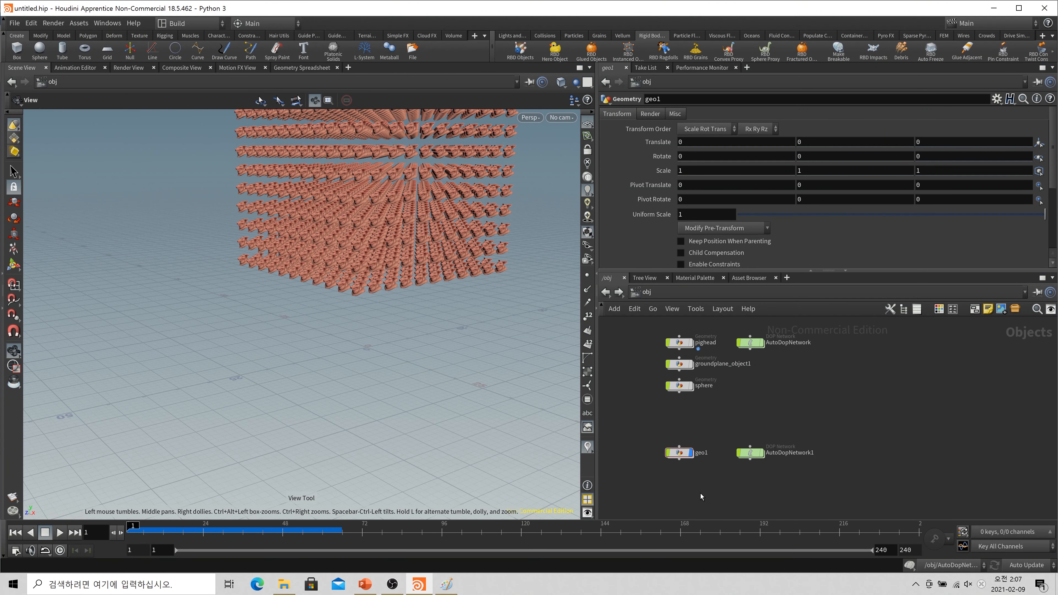
Add a ground plane to the AutoDopNetwork1 simulation, placing its object under geo1, and test-play the simulation.
{"action": "left_click", "coordinate": [545, 36]}
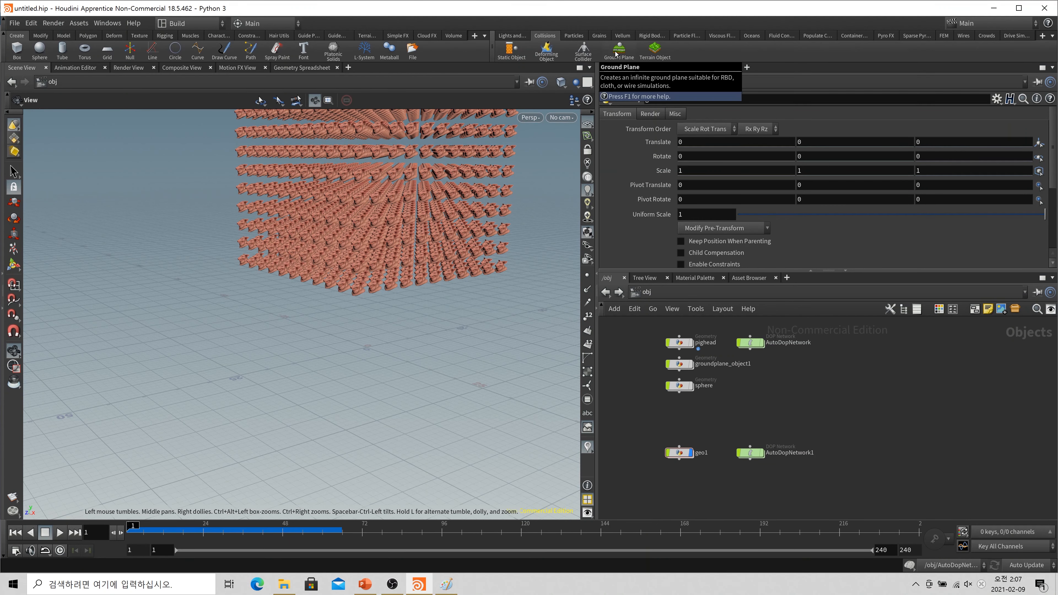
{"action": "left_click", "coordinate": [951, 565]}
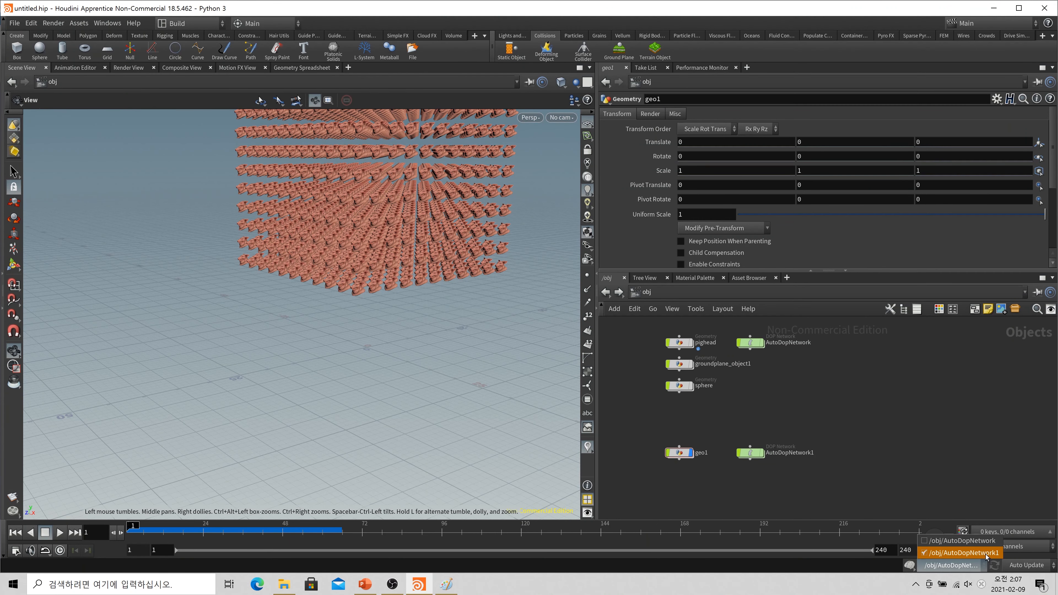
{"action": "left_click", "coordinate": [755, 345]}
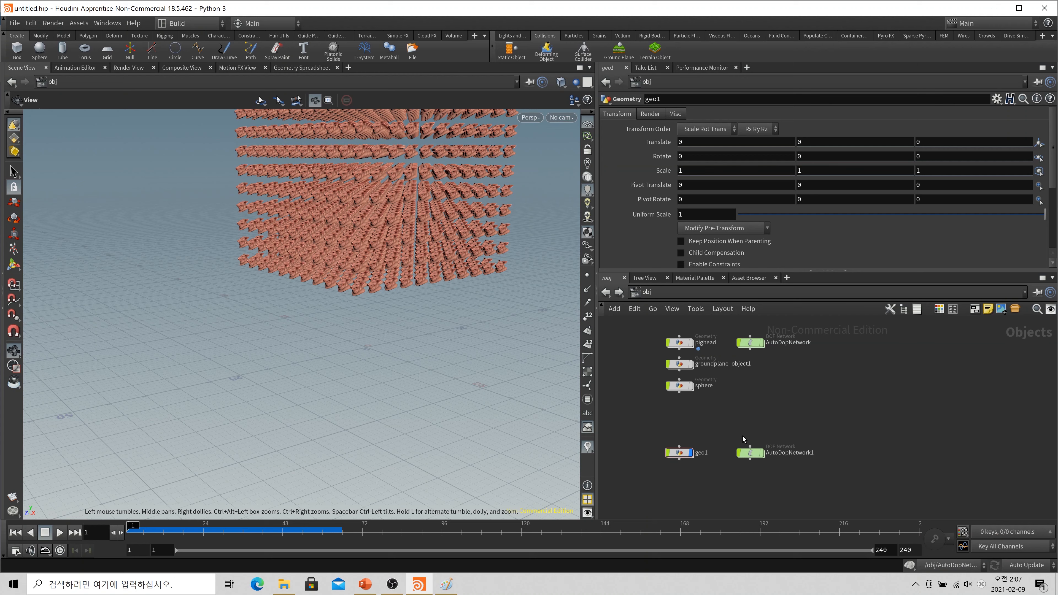
{"action": "left_click", "coordinate": [620, 56]}
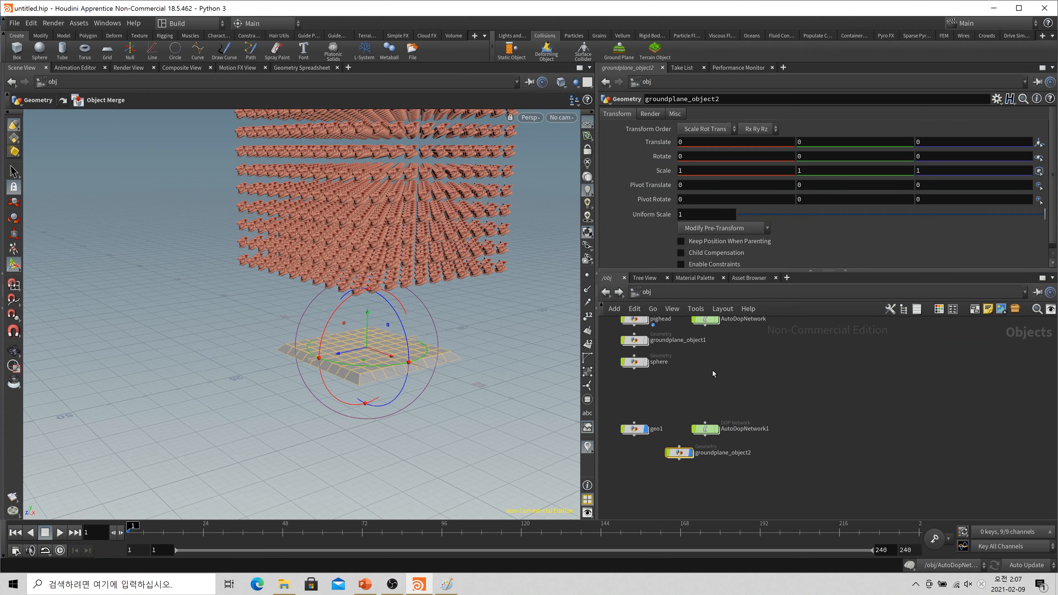
{"action": "left_click_drag", "start_coordinate": [680, 452], "coordinate": [639, 452]}
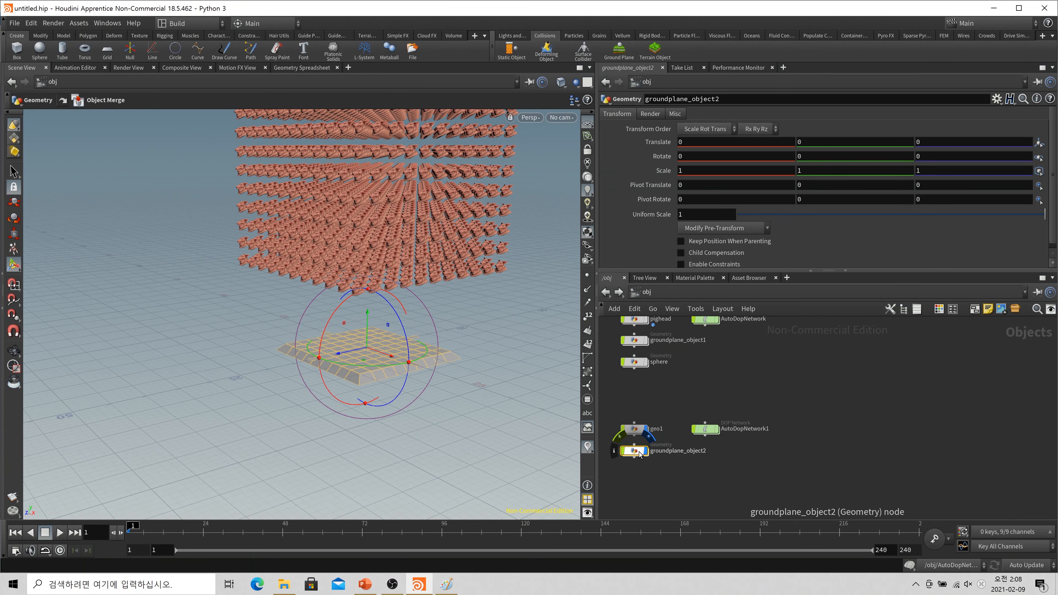
{"action": "left_click", "coordinate": [60, 535]}
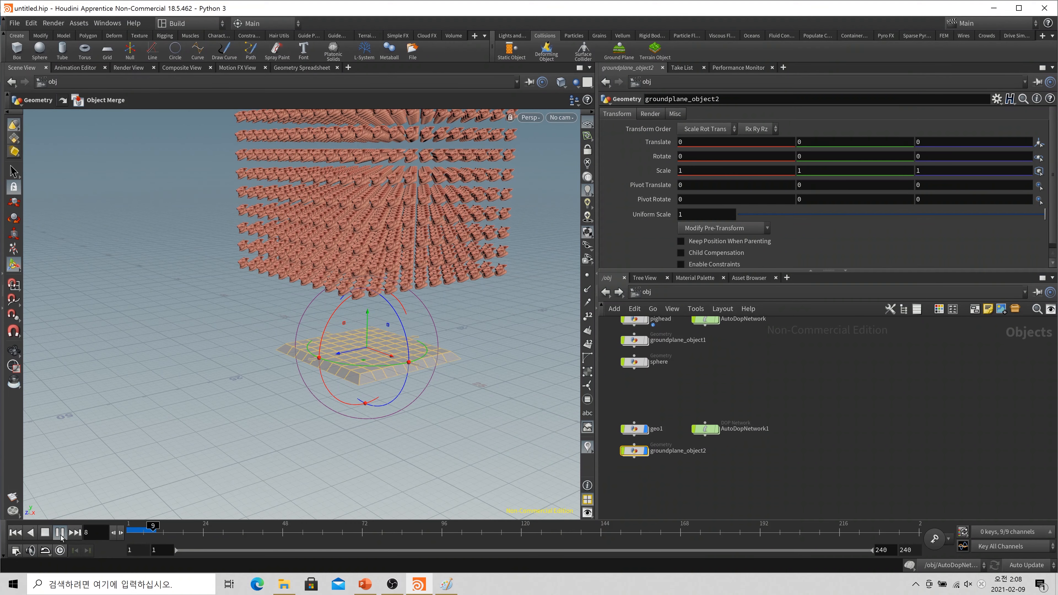
{"action": "left_click", "coordinate": [60, 535]}
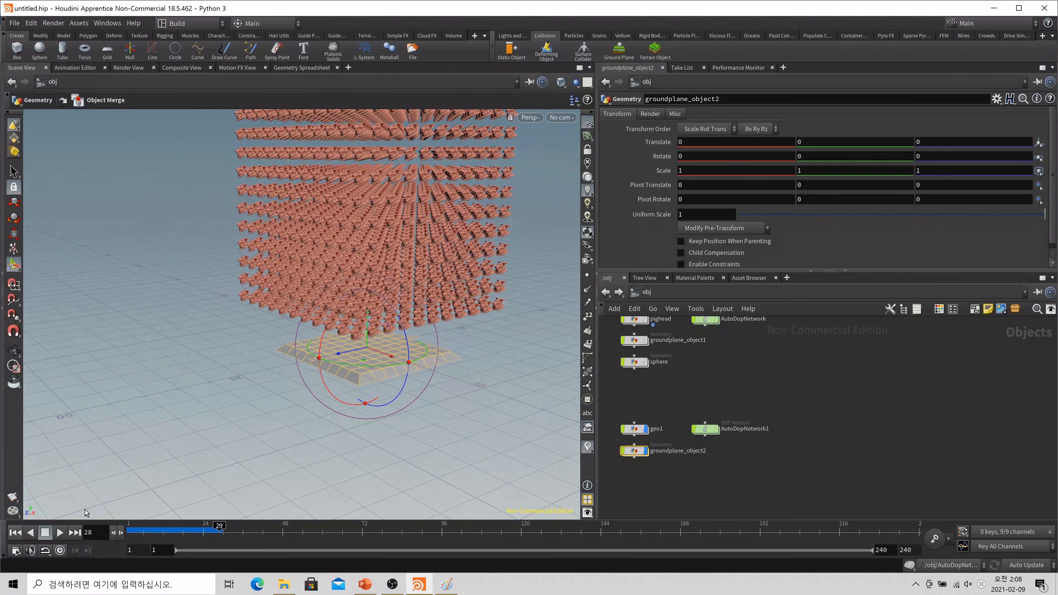
Inside AutoDopNetwork1, move the ground plane branch to the other side of the geo1 branch and set gravity1's Y force to -9.80665*2.
{"action": "double_click", "coordinate": [704, 431]}
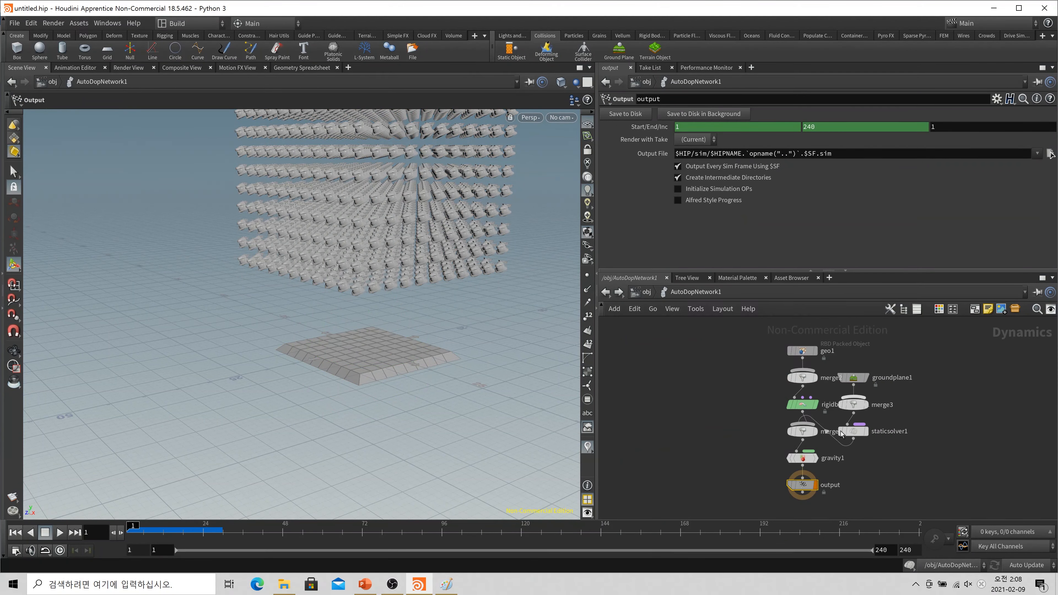
{"action": "left_click_drag", "start_coordinate": [870, 466], "coordinate": [726, 343]}
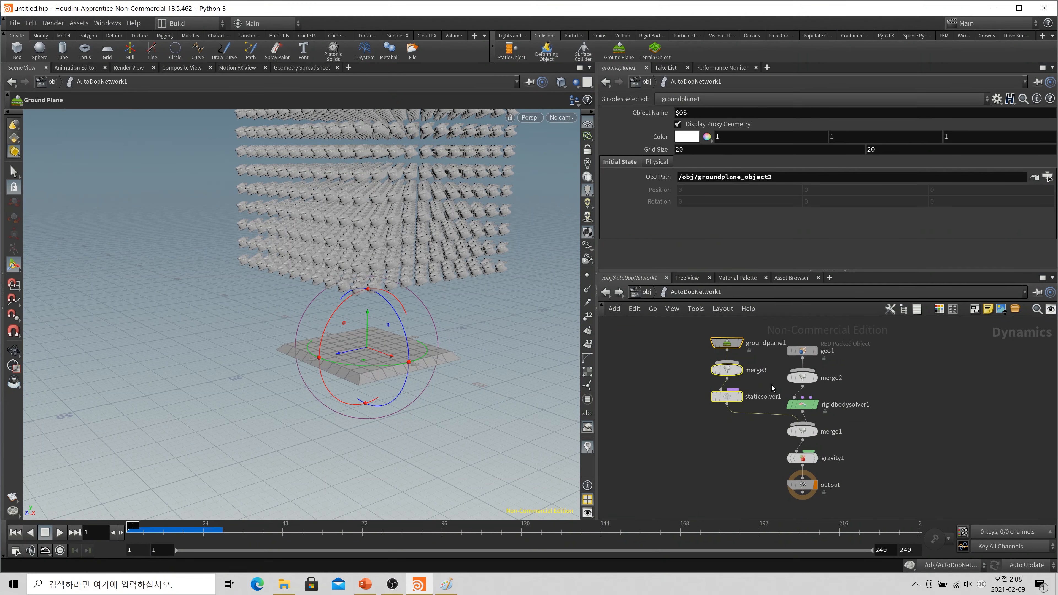
{"action": "left_click_drag", "start_coordinate": [767, 451], "coordinate": [823, 470]}
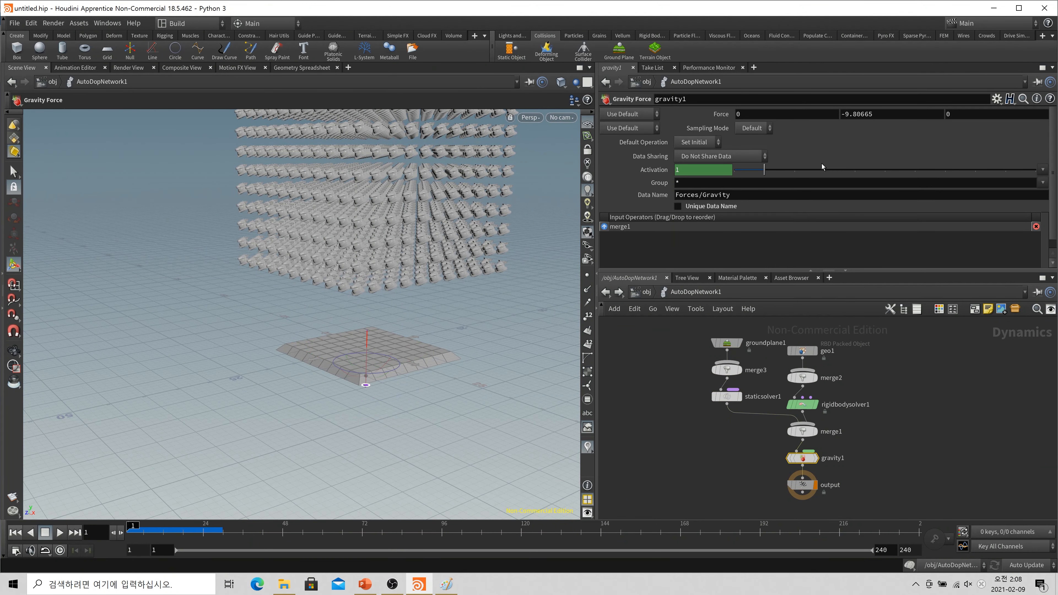
{"action": "left_click", "coordinate": [905, 120]}
{"action": "type", "text": "*2"}
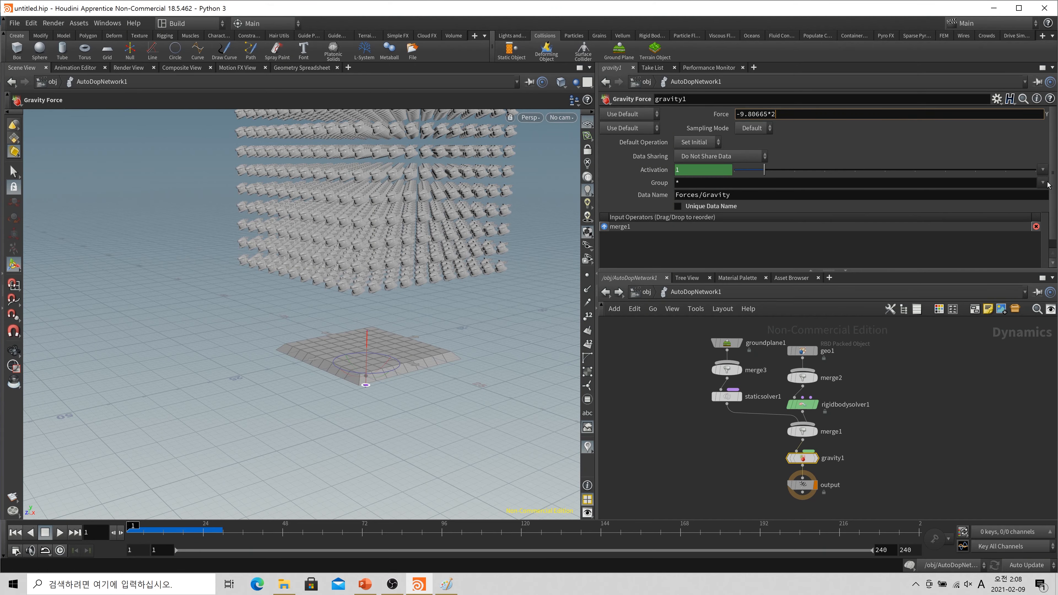
{"action": "key", "text": "Return"}
Examine the pig-head lattice from the top in wireframe and then in shaded perspective, close up and with the ground plane in view.
{"action": "key", "text": "space+2"}
{"action": "right_click_drag", "start_coordinate": [310, 331], "coordinate": [550, 300]}
{"action": "key", "text": "w"}
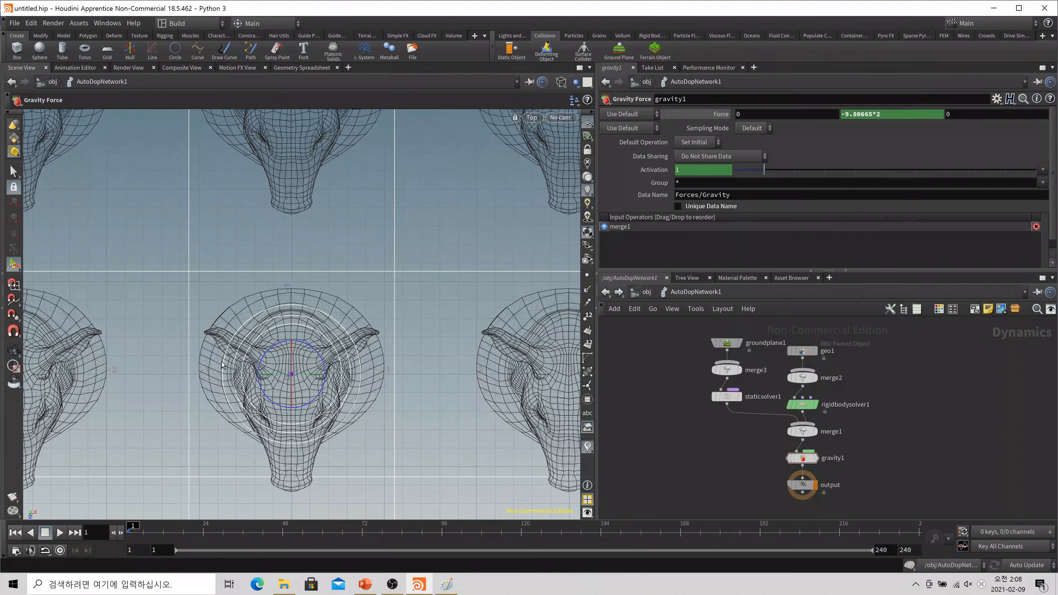
{"action": "key", "text": "space+1"}
{"action": "left_click_drag", "start_coordinate": [329, 368], "coordinate": [359, 305]}
{"action": "right_click_drag", "start_coordinate": [359, 305], "coordinate": [426, 280]}
{"action": "middle_click_drag", "start_coordinate": [426, 279], "coordinate": [370, 368]}
{"action": "key", "text": "w"}
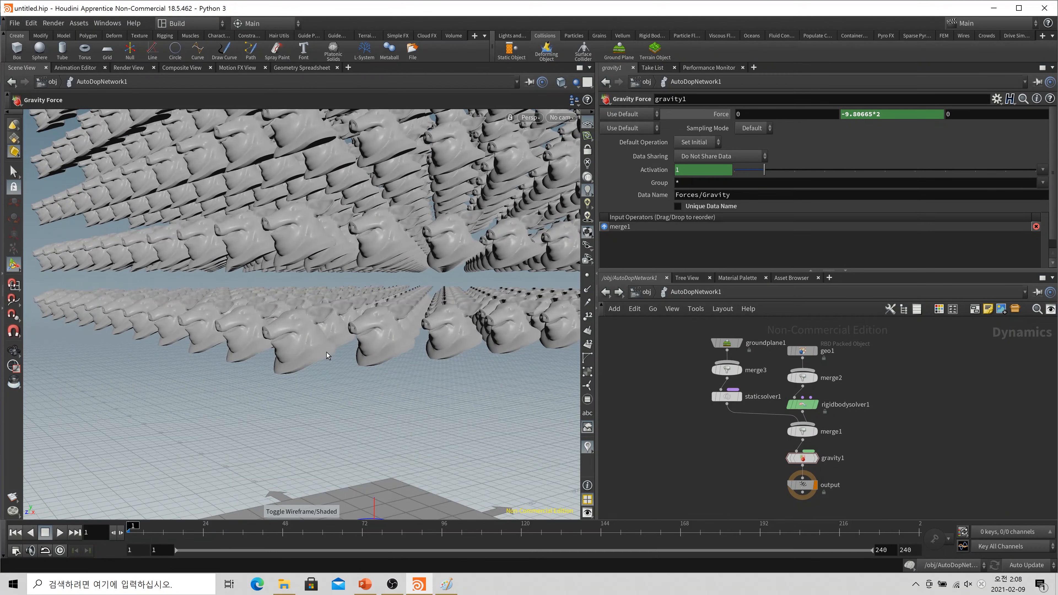
{"action": "key", "text": "space"}
{"action": "right_click_drag", "start_coordinate": [458, 329], "coordinate": [203, 367]}
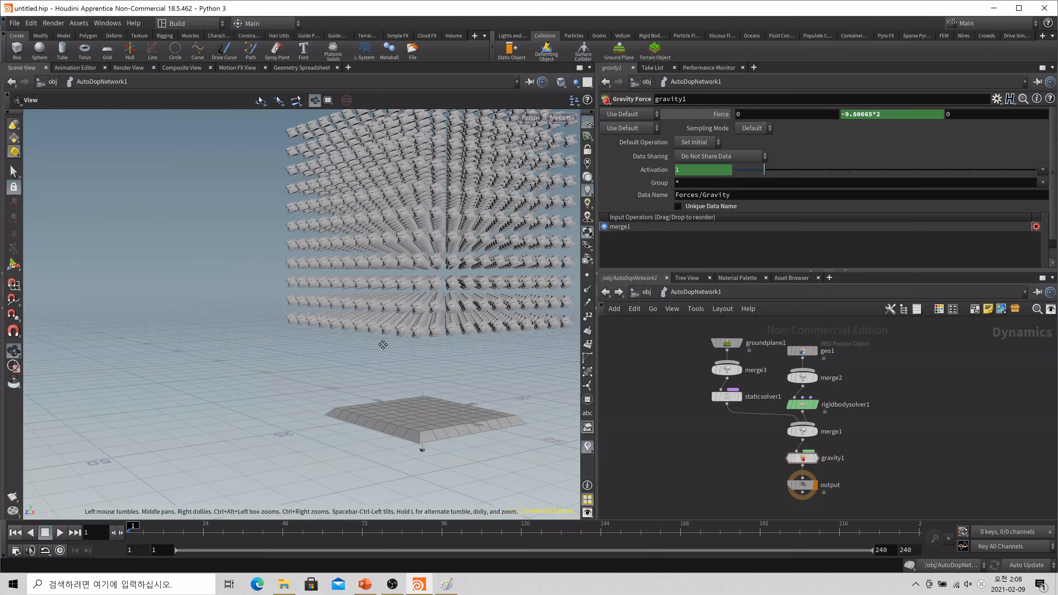
{"action": "middle_click_drag", "start_coordinate": [383, 345], "coordinate": [319, 367]}
{"action": "right_click_drag", "start_coordinate": [319, 366], "coordinate": [429, 357]}
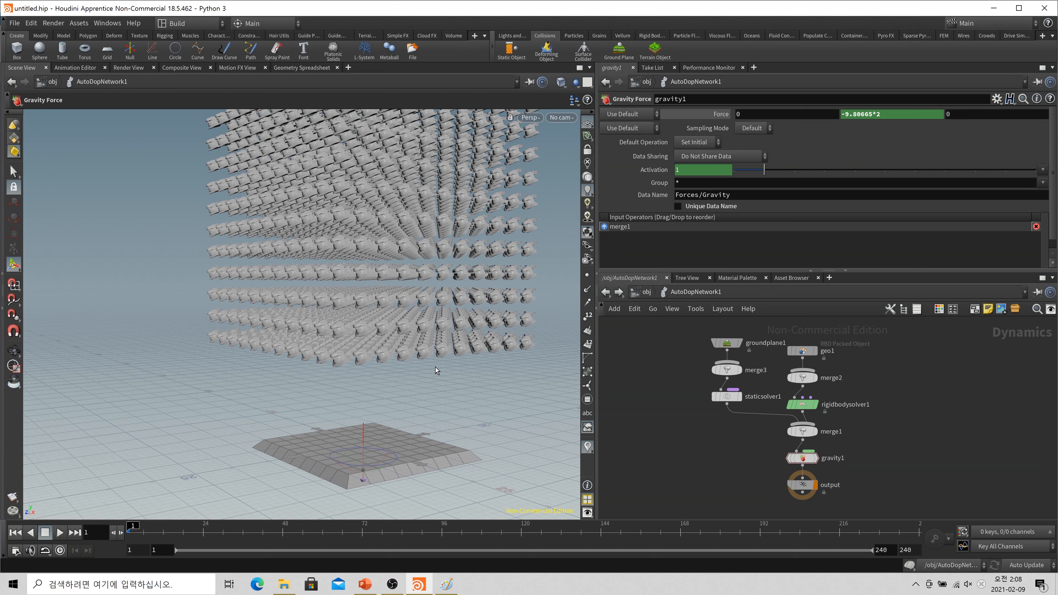
Play the simulation with the stronger gravity, rewind to the first frame and return to the object level.
{"action": "left_click", "coordinate": [60, 532]}
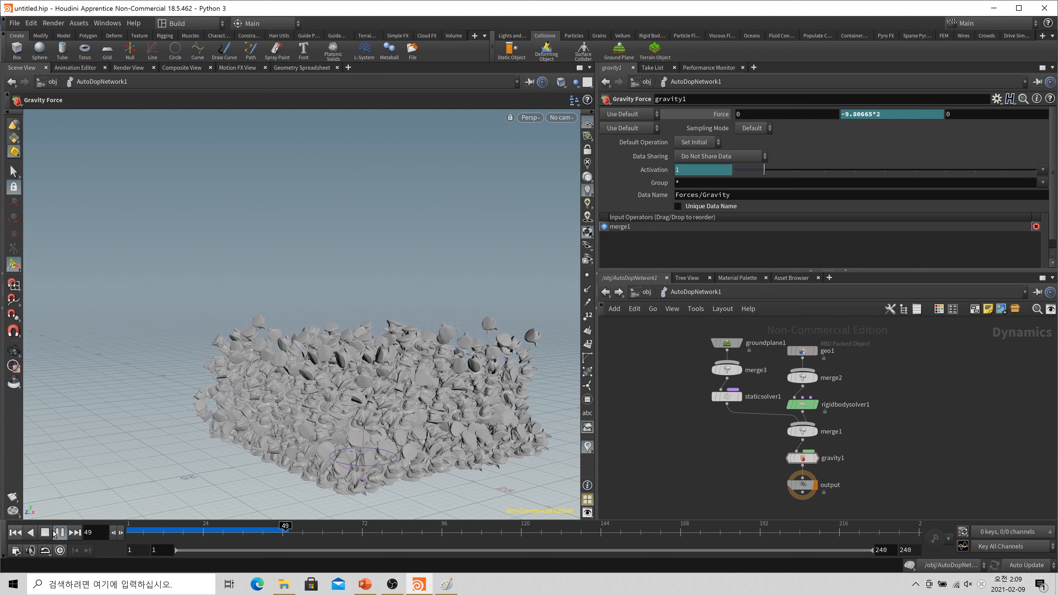
{"action": "left_click", "coordinate": [19, 535]}
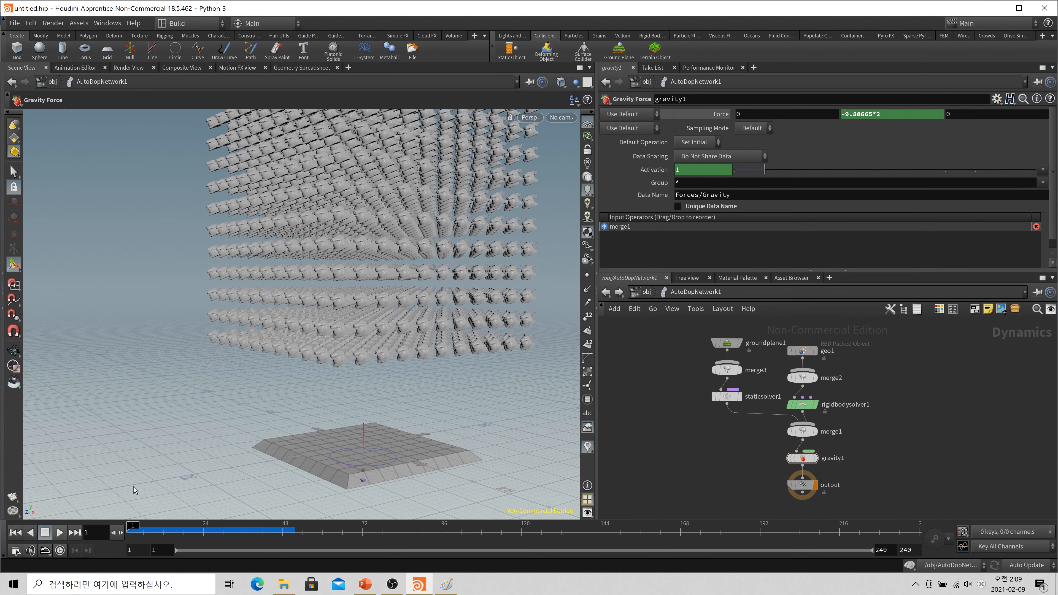
{"action": "left_click", "coordinate": [651, 293]}
{"action": "left_click", "coordinate": [705, 429]}
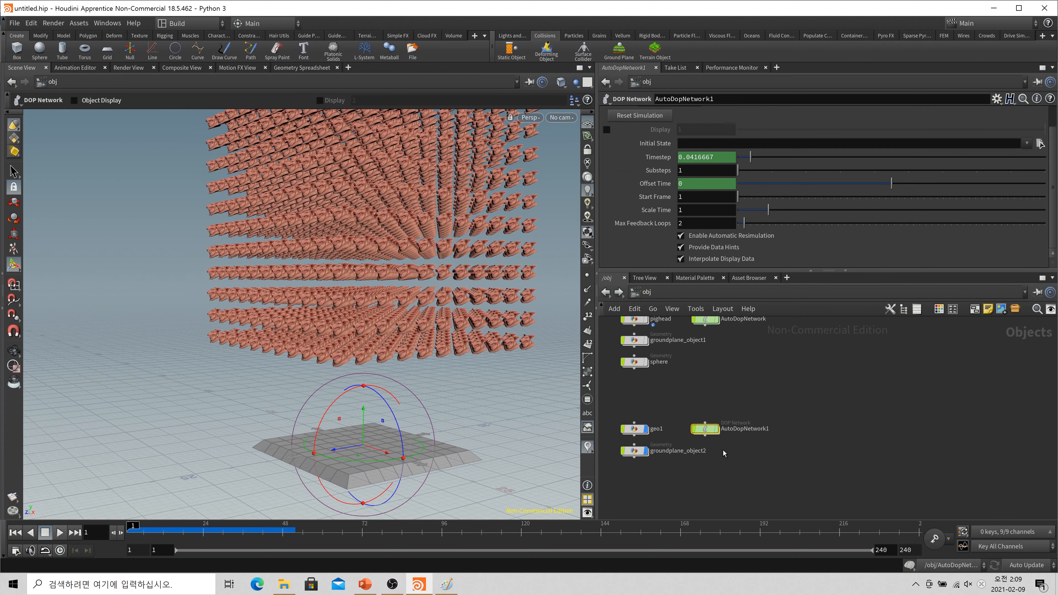
{"action": "double_click", "coordinate": [707, 431]}
{"action": "left_click", "coordinate": [648, 292]}
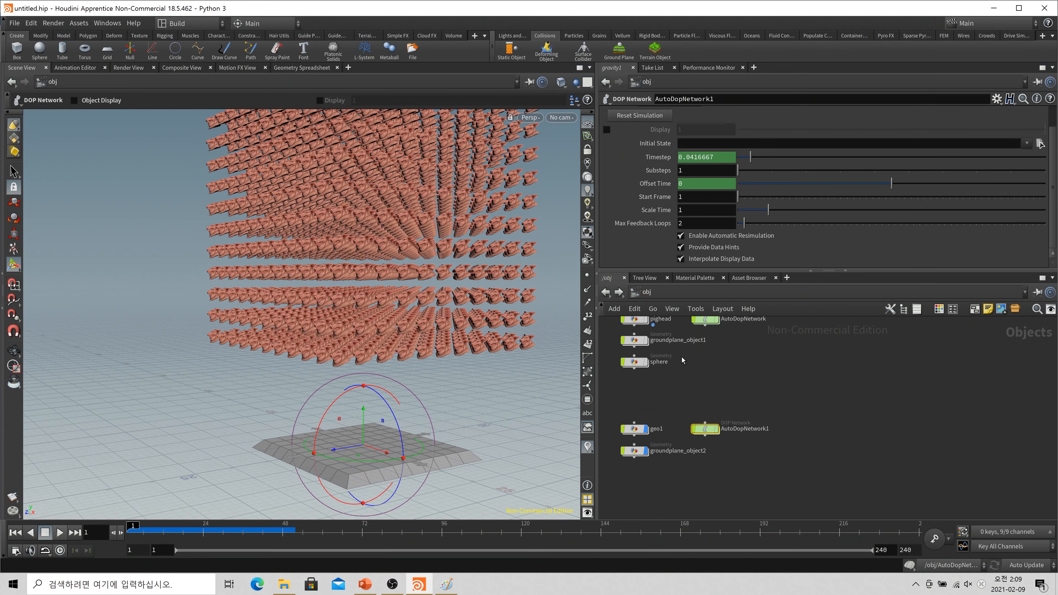
Open geo1 and space out its node chain around DYN and dopimport1.
{"action": "double_click", "coordinate": [639, 433]}
{"action": "middle_click_drag", "start_coordinate": [745, 357], "coordinate": [800, 468]}
{"action": "scroll", "coordinate": [800, 468], "scroll_direction": "up", "scroll_amount": 1}
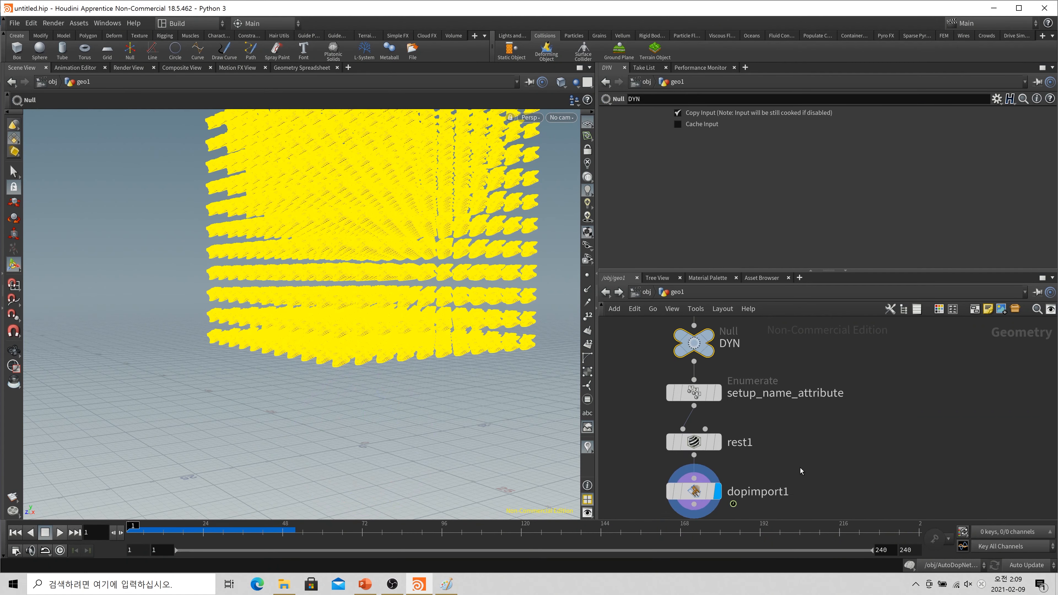
{"action": "scroll", "coordinate": [799, 465], "scroll_direction": "down", "scroll_amount": 5}
{"action": "scroll", "coordinate": [760, 361], "scroll_direction": "up", "scroll_amount": 2}
{"action": "middle_click_drag", "start_coordinate": [760, 361], "coordinate": [759, 395]}
{"action": "left_click_drag", "start_coordinate": [752, 448], "coordinate": [752, 428]}
{"action": "scroll", "coordinate": [814, 456], "scroll_direction": "down", "scroll_amount": 1}
{"action": "middle_click_drag", "start_coordinate": [778, 514], "coordinate": [778, 439]}
{"action": "scroll", "coordinate": [778, 439], "scroll_direction": "up", "scroll_amount": 2}
{"action": "left_click_drag", "start_coordinate": [754, 461], "coordinate": [753, 506]}
{"action": "middle_click_drag", "start_coordinate": [822, 349], "coordinate": [823, 433]}
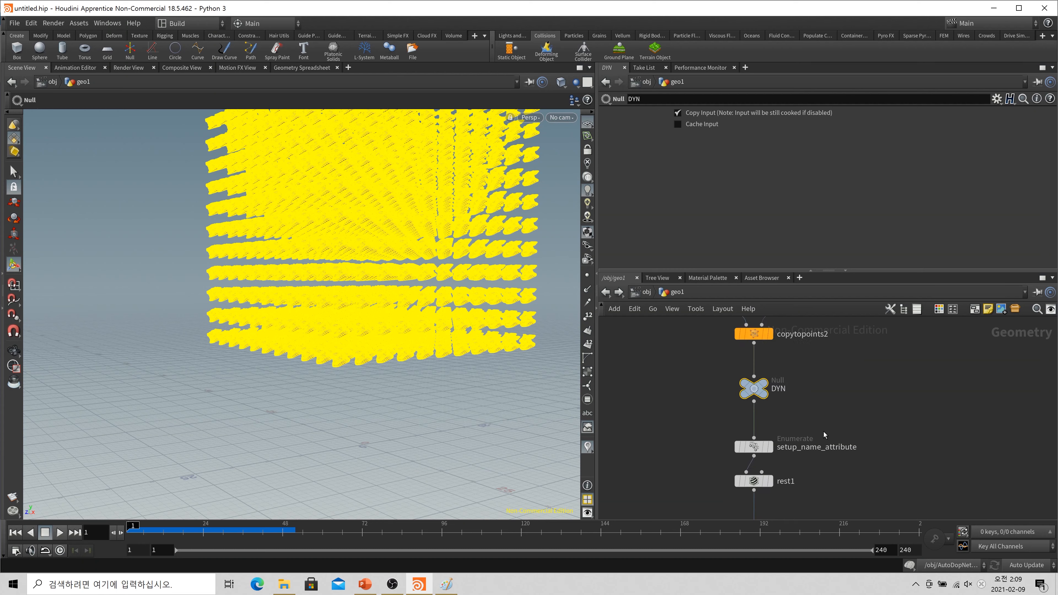
Check the geometry information of the DYN null and of dopimport1.
{"action": "middle_click", "coordinate": [756, 388]}
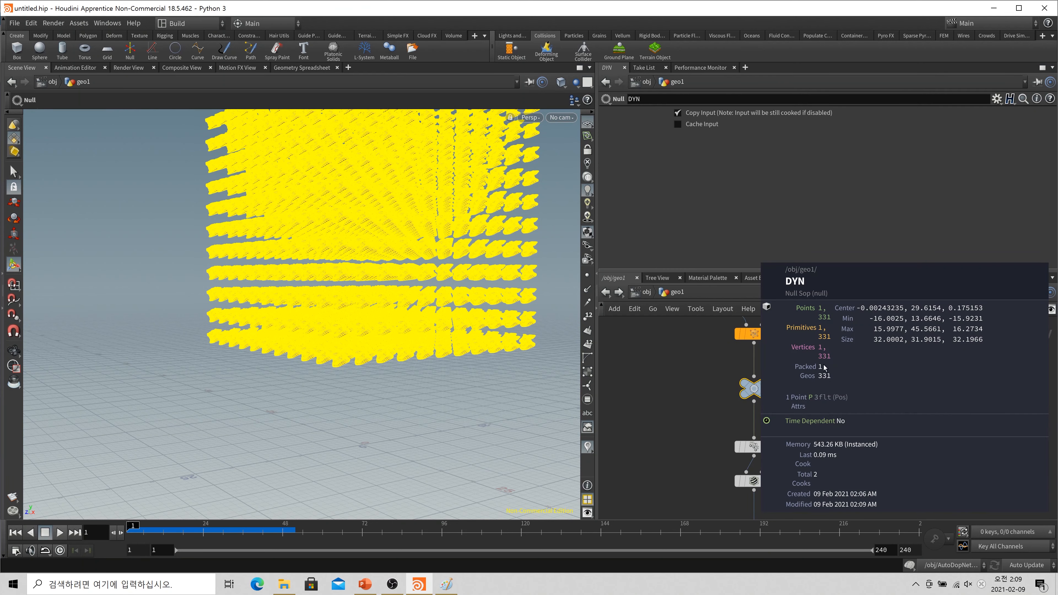
{"action": "middle_click_drag", "start_coordinate": [794, 505], "coordinate": [785, 418]}
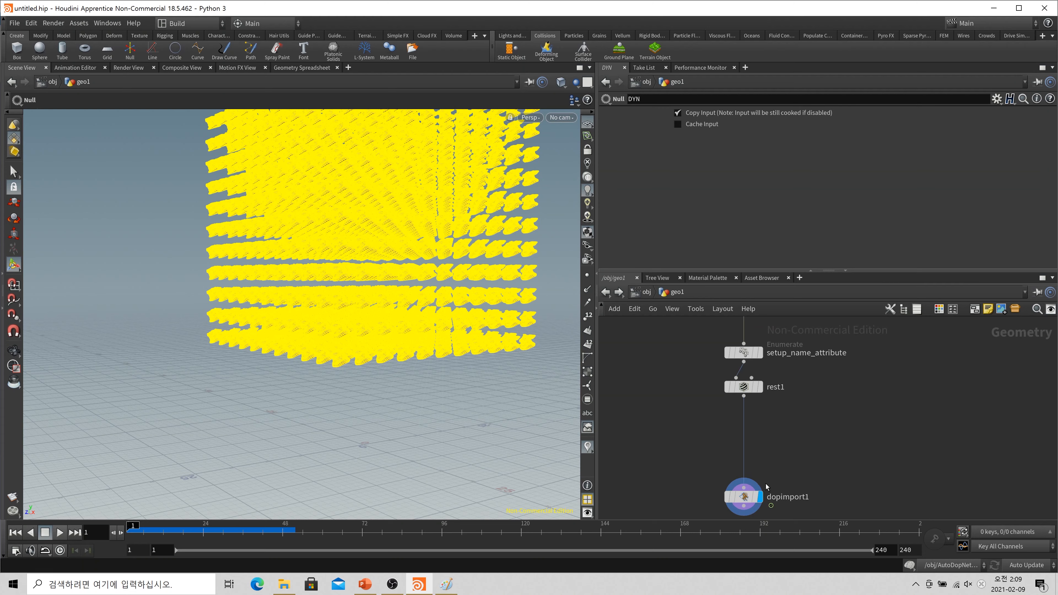
{"action": "scroll", "coordinate": [775, 470], "scroll_direction": "down", "scroll_amount": 2}
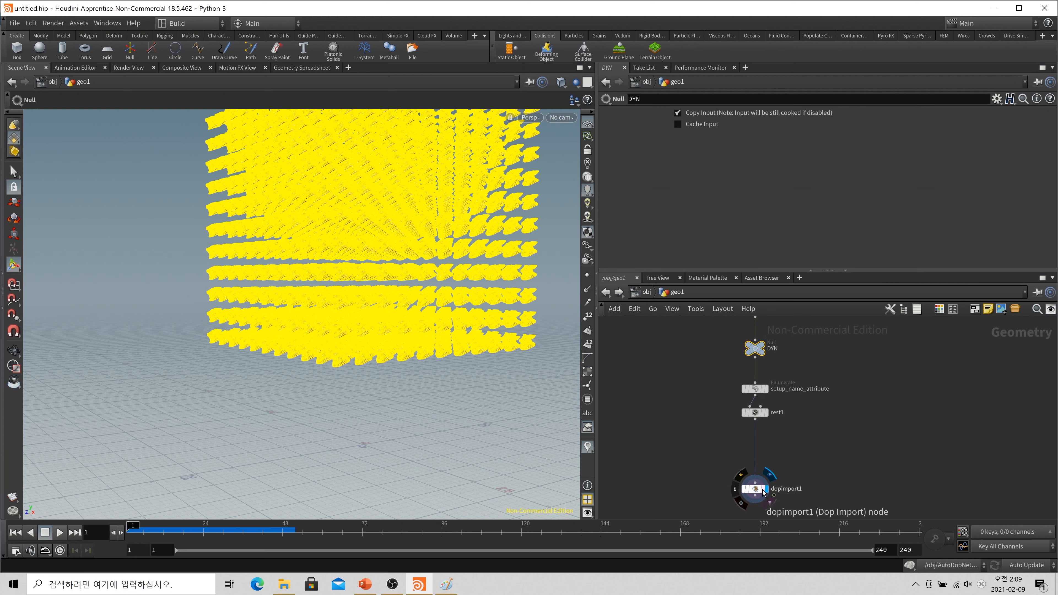
{"action": "middle_click", "coordinate": [764, 492]}
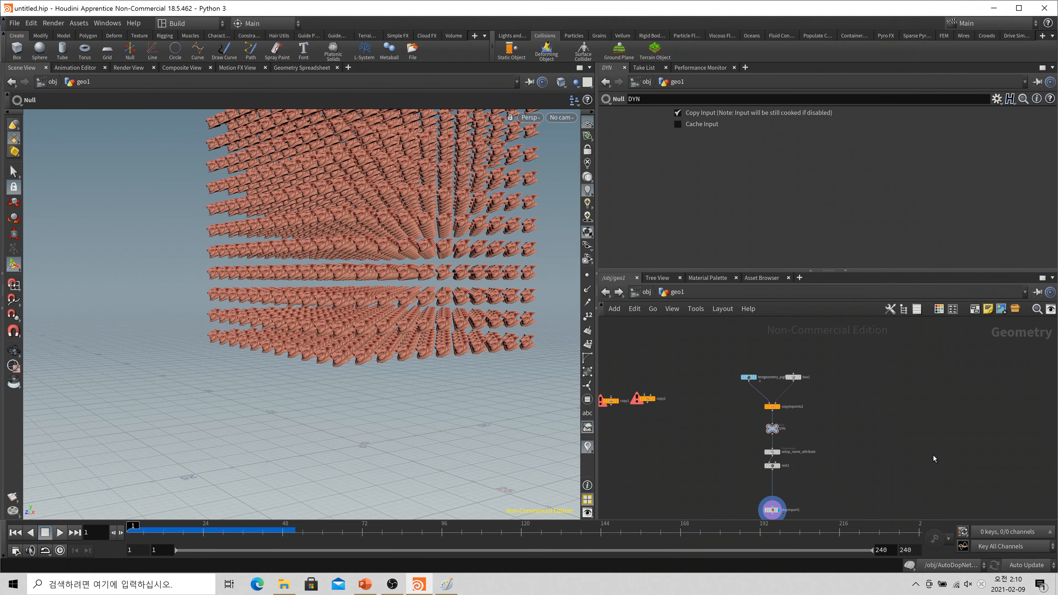
Set box1's divisions to 3 on all three axes.
{"action": "scroll", "coordinate": [826, 396], "scroll_direction": "up", "scroll_amount": 3}
{"action": "left_click", "coordinate": [761, 359]}
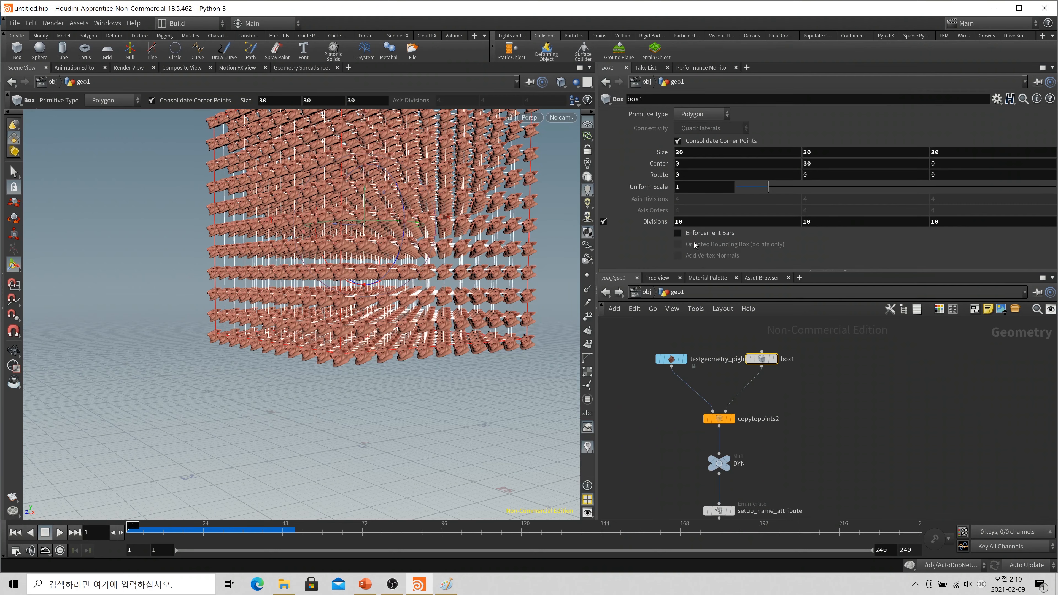
{"action": "left_click_drag", "start_coordinate": [690, 222], "coordinate": [632, 232]}
{"action": "type", "text": "3"}
{"action": "key", "text": "Tab"}
{"action": "type", "text": "3"}
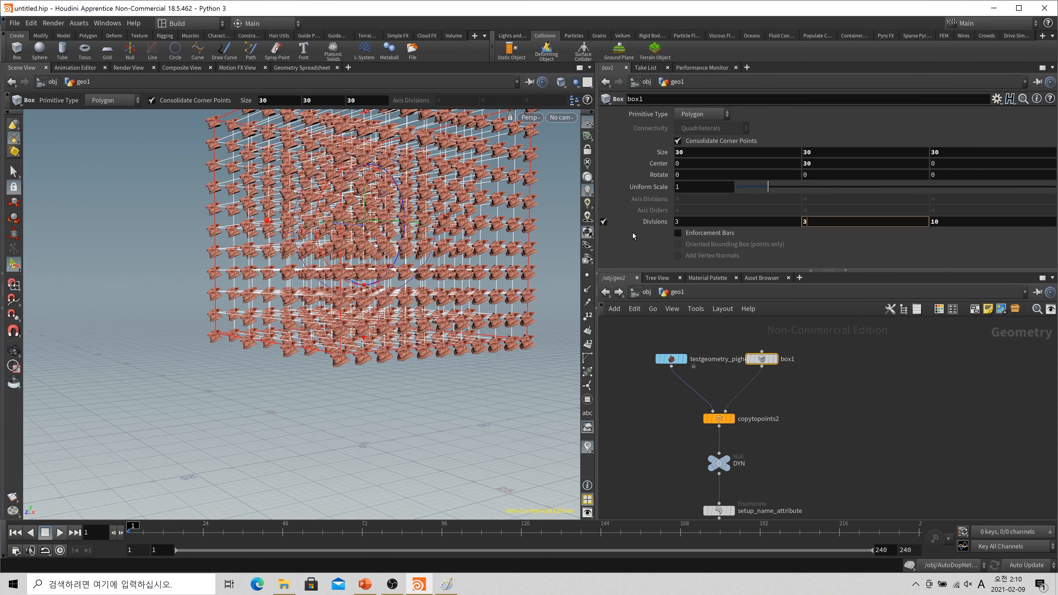
{"action": "key", "text": "Tab"}
{"action": "type", "text": "3"}
{"action": "key", "text": "Tab"}
Set box1's size to 5 on all three axes.
{"action": "key", "text": "Tab"}
{"action": "type", "text": "5"}
{"action": "key", "text": "Tab"}
{"action": "type", "text": "5"}
{"action": "key", "text": "Tab"}
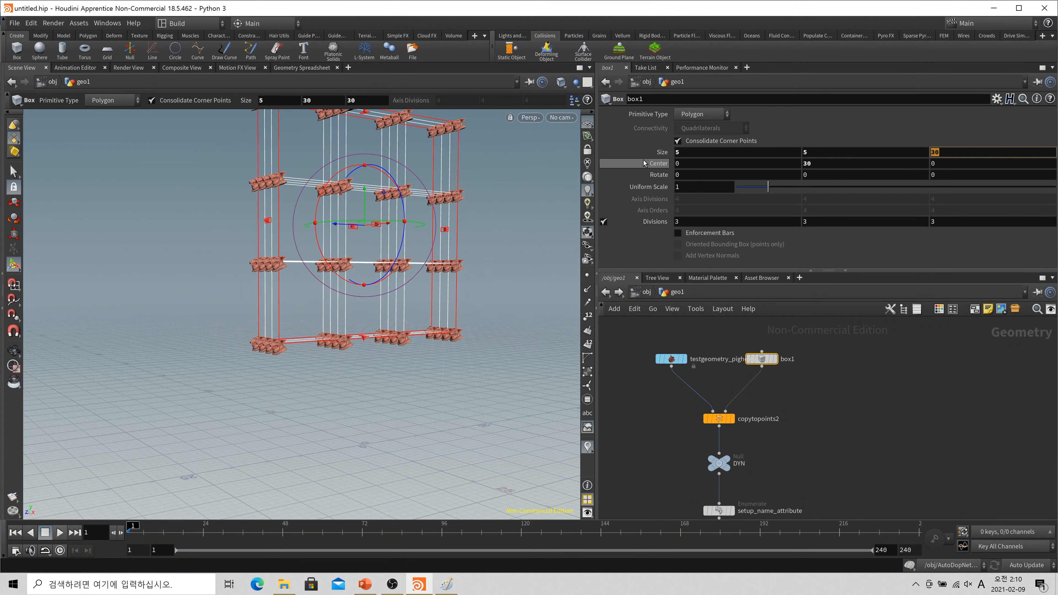
{"action": "type", "text": "5"}
{"action": "key", "text": "Tab"}
Set box1's size to 7 on all three axes.
{"action": "double_click", "coordinate": [694, 151]}
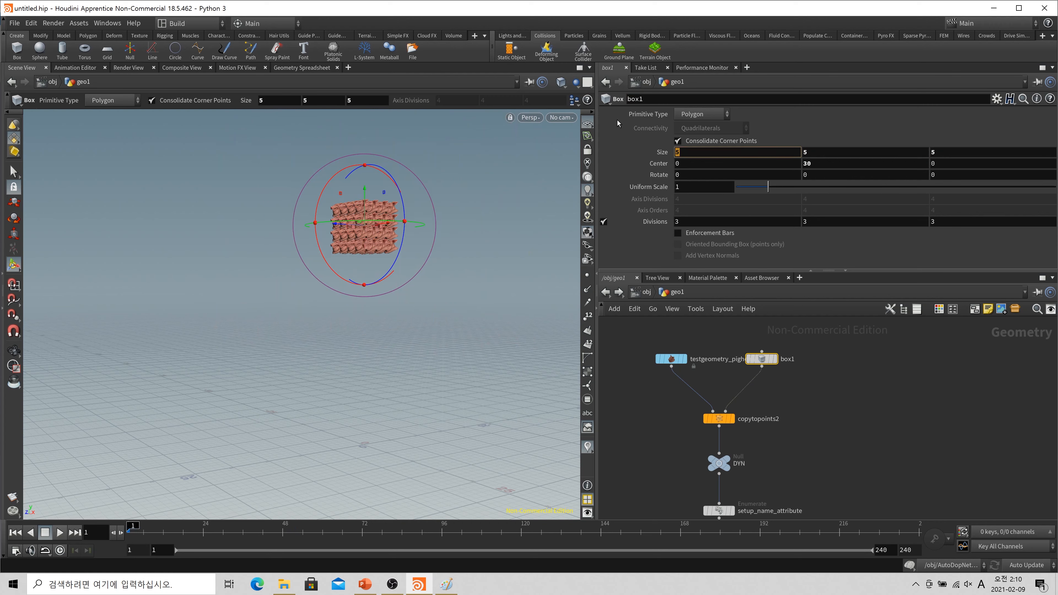
{"action": "type", "text": "7"}
{"action": "key", "text": "Tab"}
{"action": "type", "text": "7"}
{"action": "key", "text": "Tab"}
{"action": "type", "text": "7"}
{"action": "key", "text": "Tab"}
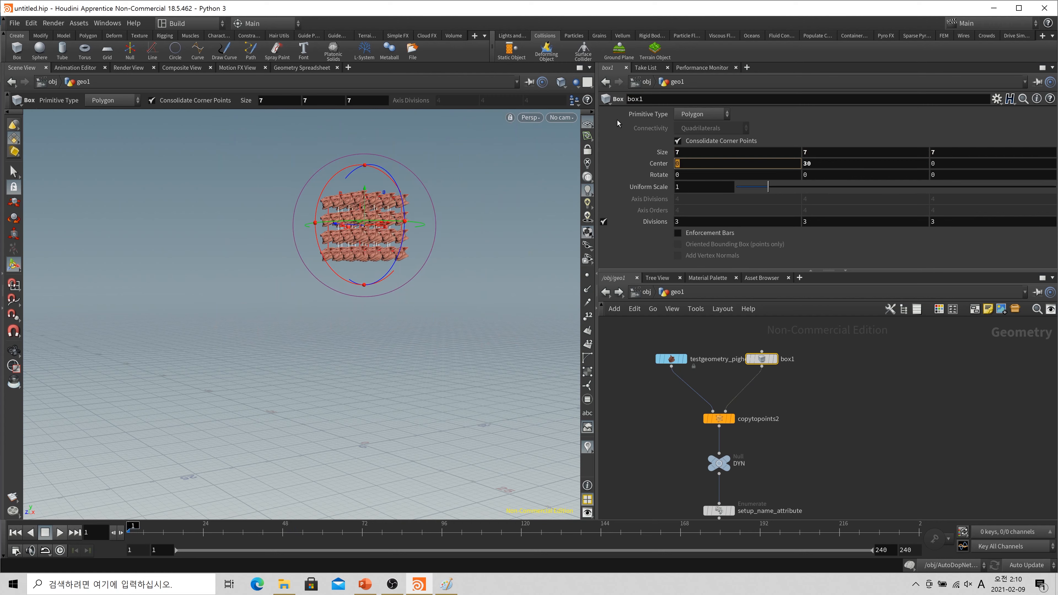
Play the simulation of the smaller pig-head lattice.
{"action": "key", "text": "Escape"}
{"action": "right_click_drag", "start_coordinate": [382, 246], "coordinate": [451, 239]}
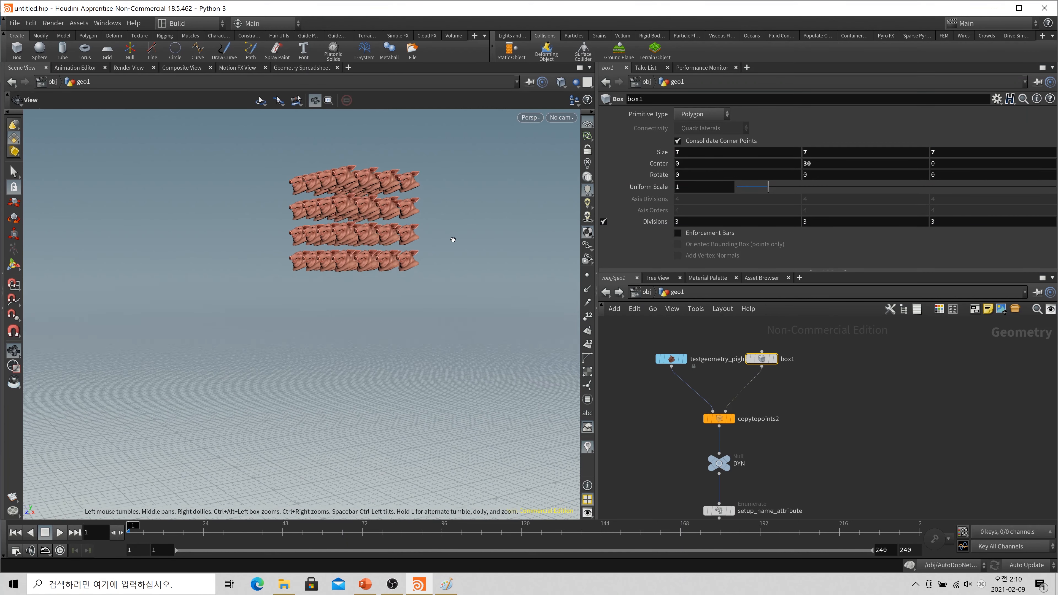
{"action": "left_click_drag", "start_coordinate": [451, 239], "coordinate": [410, 295]}
{"action": "left_click", "coordinate": [62, 535]}
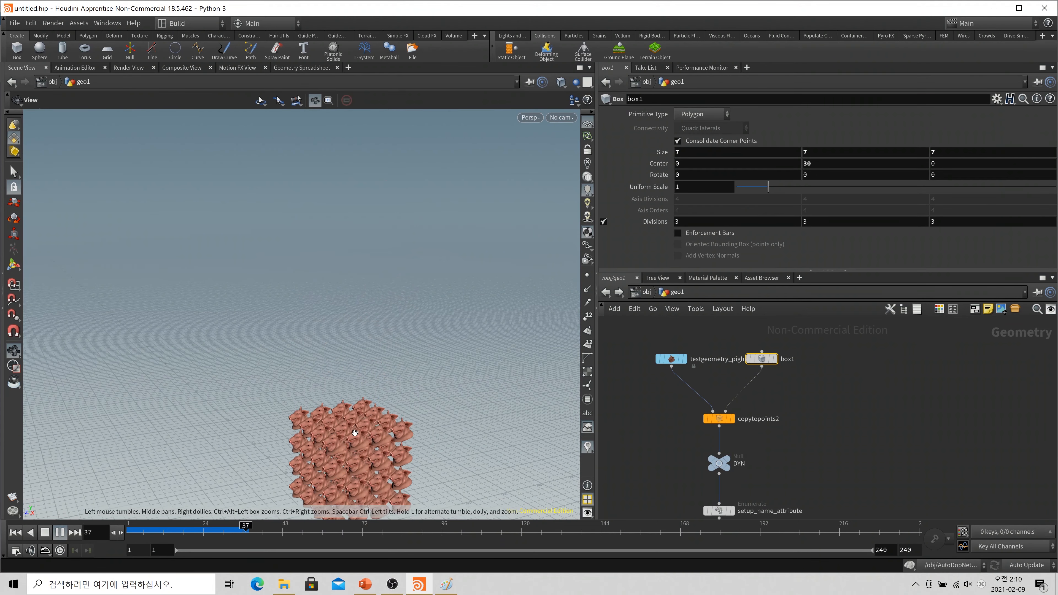
Stop the simulation playback, frame the fallen pig heads and inspect the node information of dopimport1.
{"action": "left_click", "coordinate": [49, 535]}
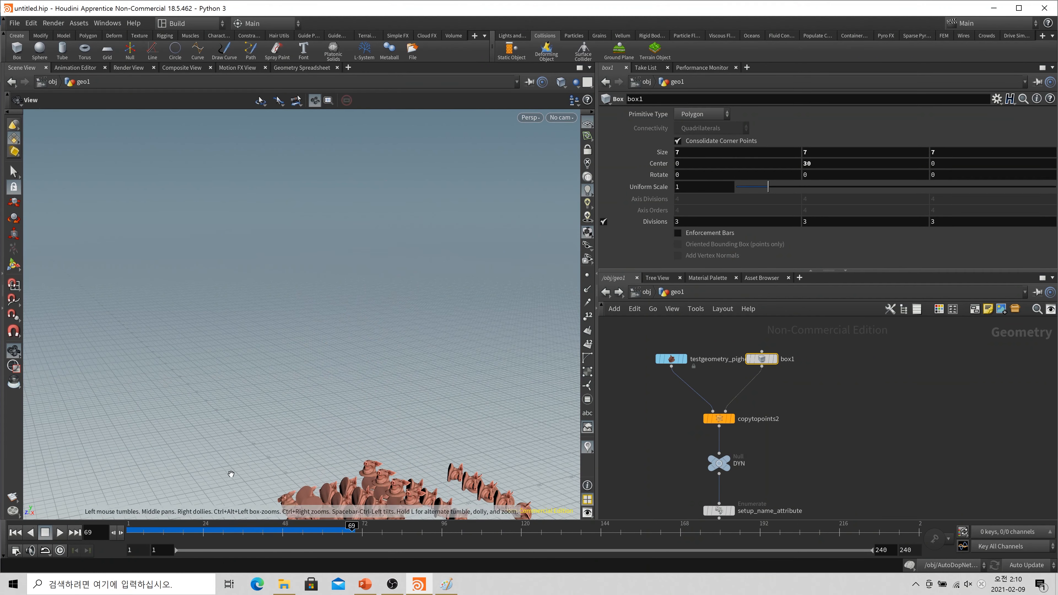
{"action": "middle_click_drag", "start_coordinate": [479, 341], "coordinate": [441, 237]}
{"action": "right_click_drag", "start_coordinate": [440, 238], "coordinate": [553, 395]}
{"action": "middle_click_drag", "start_coordinate": [793, 438], "coordinate": [788, 342]}
{"action": "scroll", "coordinate": [760, 462], "scroll_direction": "up", "scroll_amount": 3}
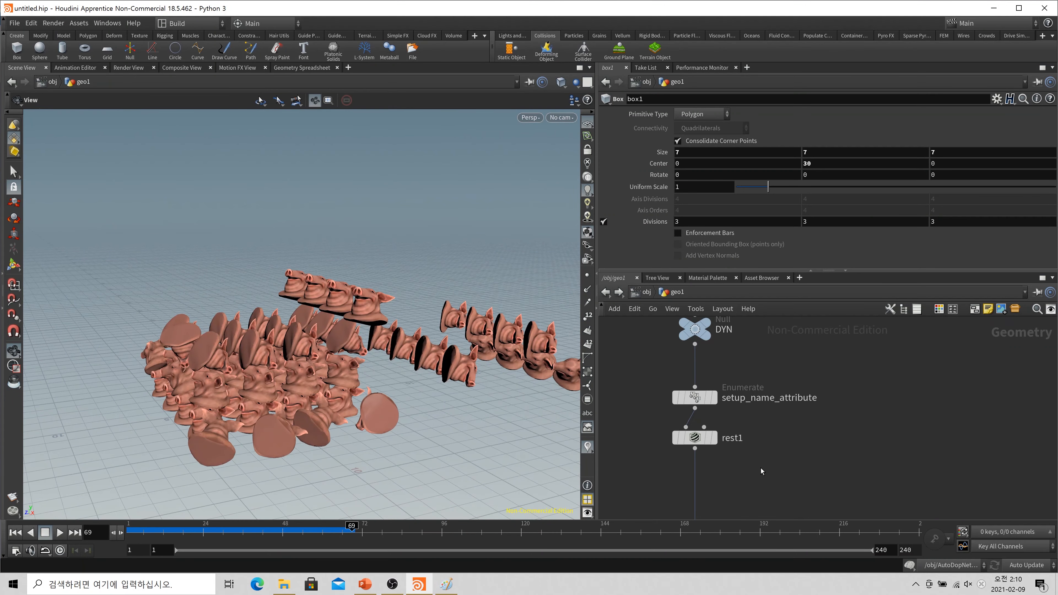
{"action": "middle_click_drag", "start_coordinate": [760, 475], "coordinate": [772, 379]}
{"action": "middle_click", "coordinate": [718, 466]}
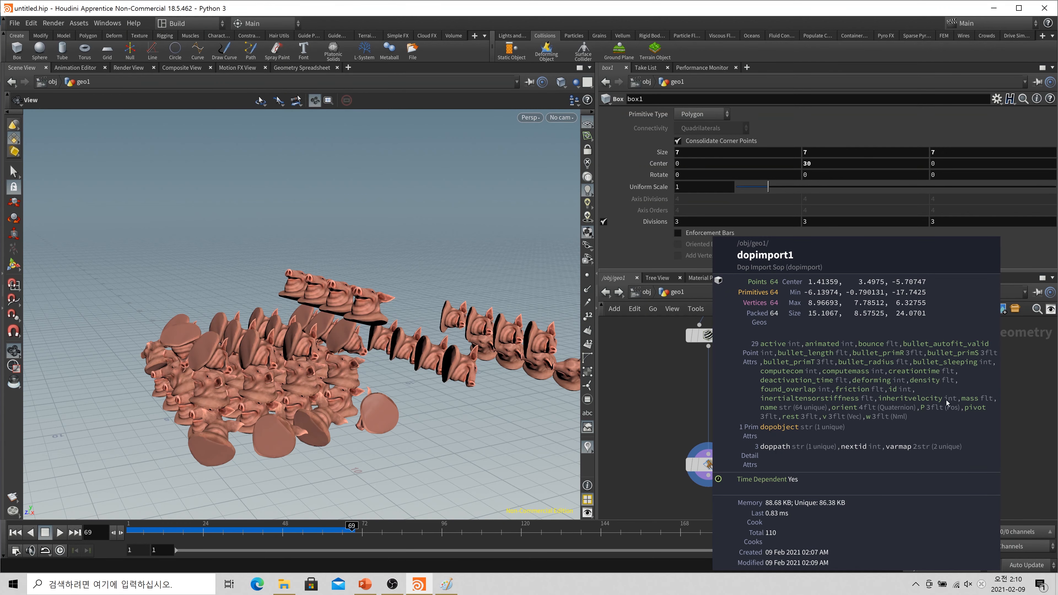
Add an Unpack node after dopimport1, connect it and display its result.
{"action": "middle_click_drag", "start_coordinate": [711, 514], "coordinate": [712, 425]}
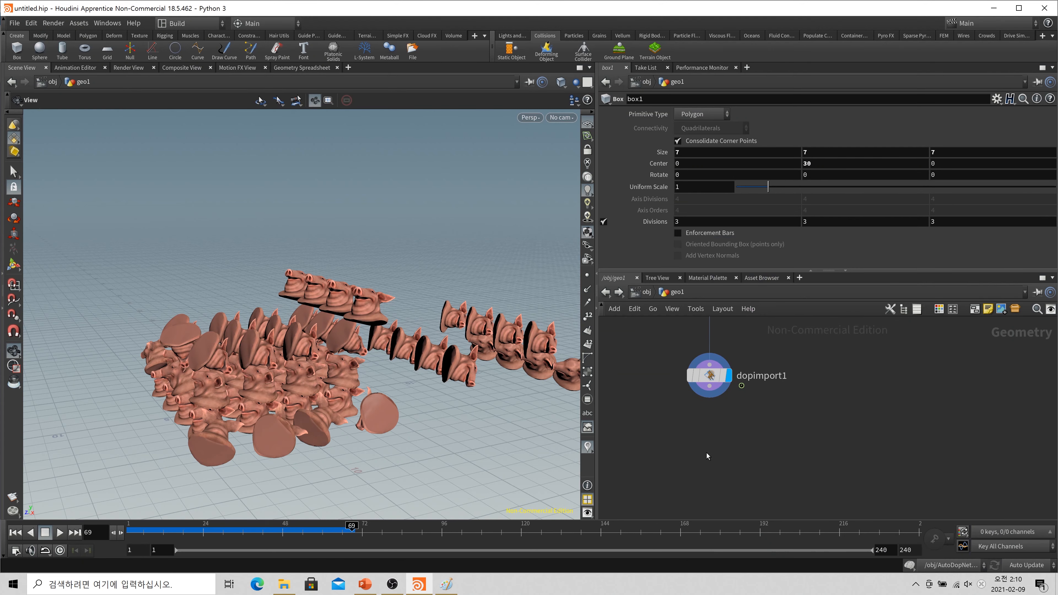
{"action": "middle_click", "coordinate": [704, 374]}
{"action": "key", "text": "Tab"}
{"action": "type", "text": "unpack"}
{"action": "key", "text": "Return"}
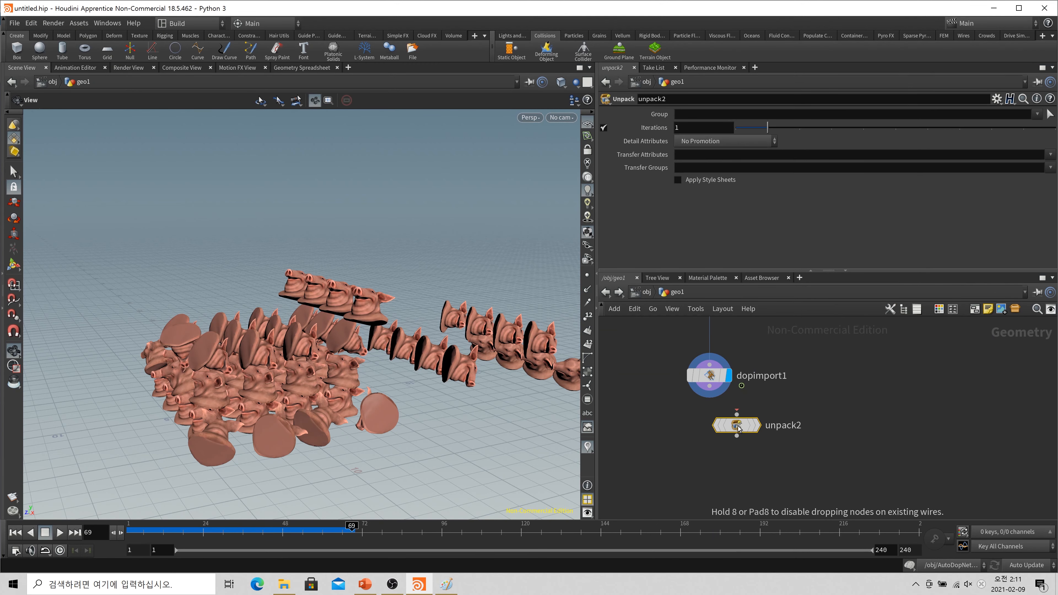
{"action": "left_click", "coordinate": [738, 426]}
{"action": "left_click_drag", "start_coordinate": [710, 386], "coordinate": [725, 444]}
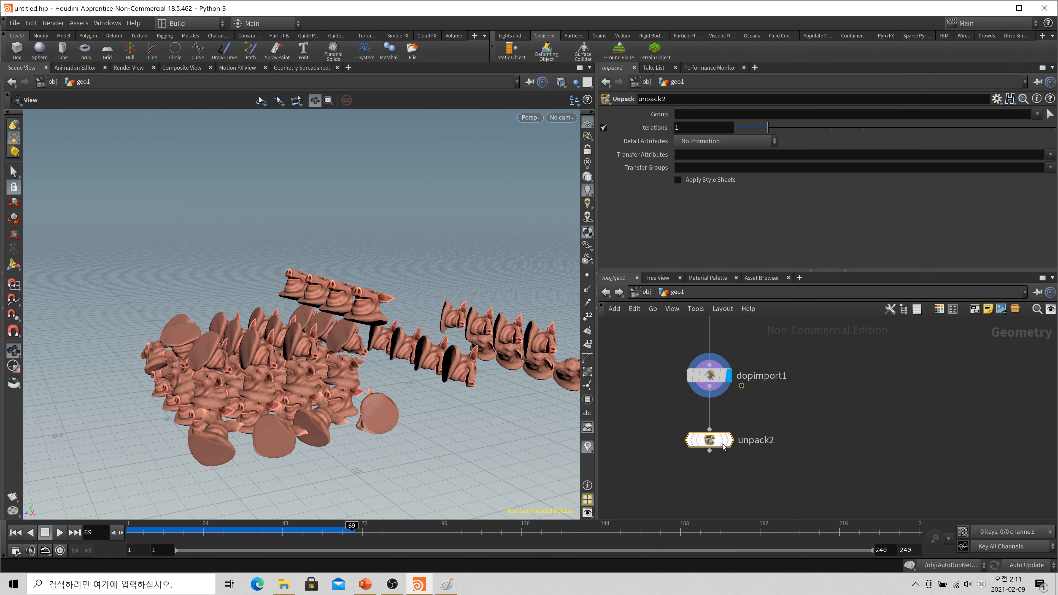
{"action": "left_click", "coordinate": [728, 441]}
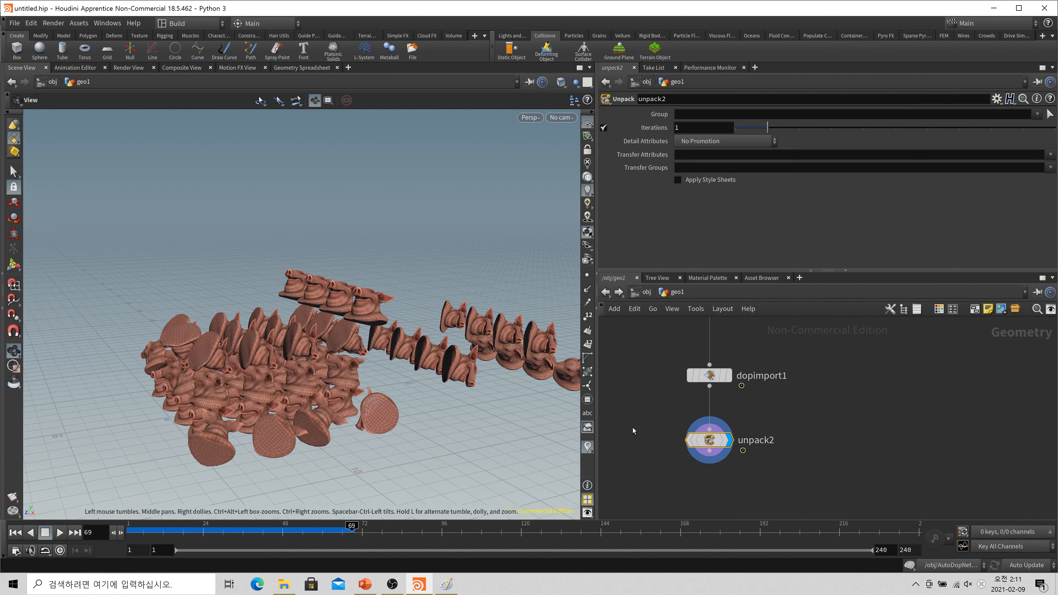
Compare the attributes in the node information of unpack2 and dopimport1.
{"action": "middle_click", "coordinate": [710, 439]}
{"action": "middle_click", "coordinate": [709, 375]}
{"action": "middle_click", "coordinate": [708, 440]}
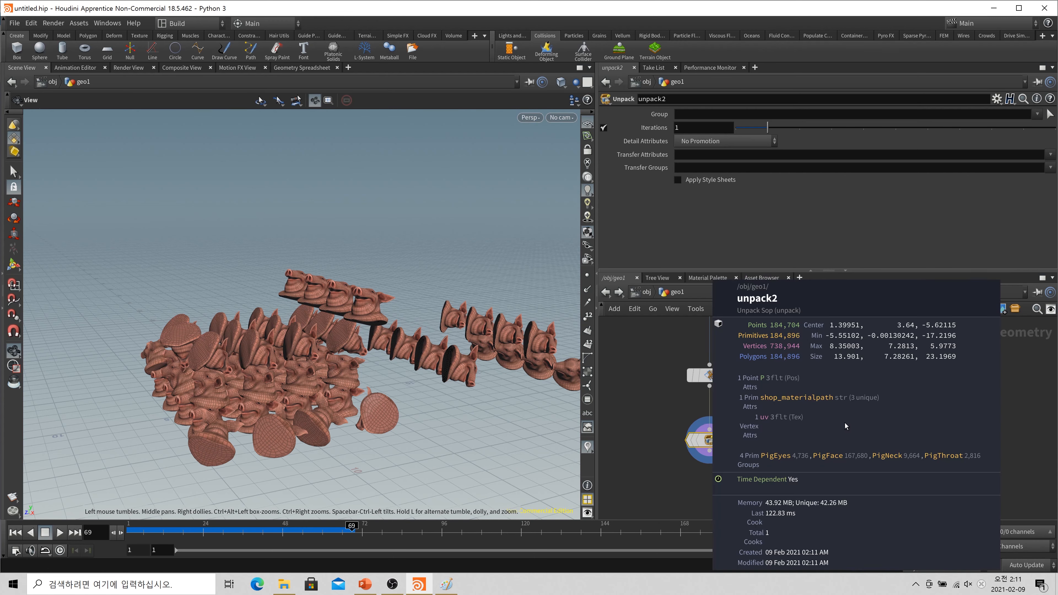
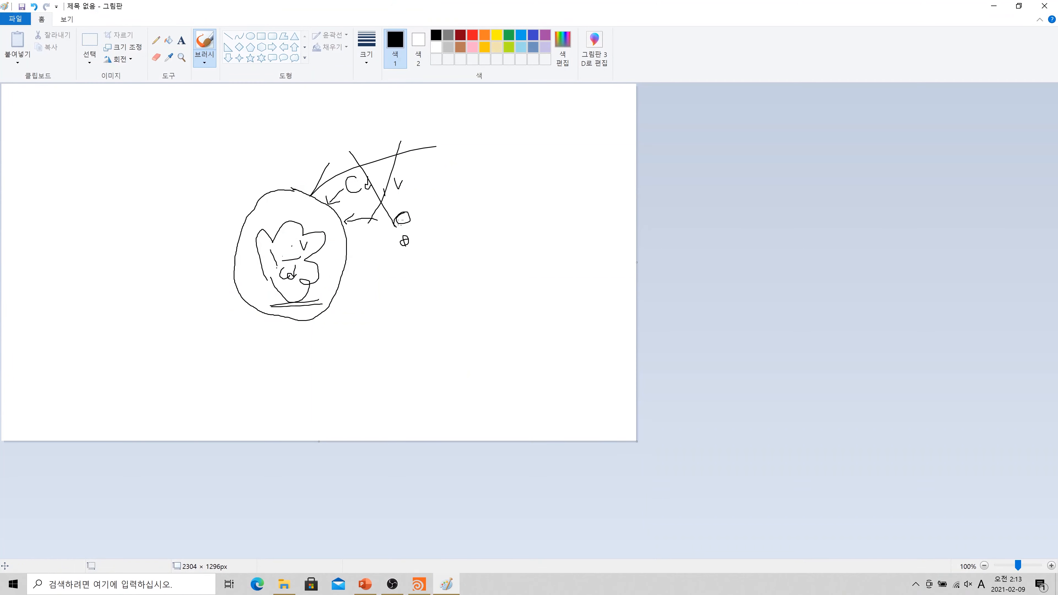
Add one more stroke to the explanatory sketch in Paint and switch back to Houdini.
{"action": "mouse_move", "coordinate": [350, 192]}
{"action": "left_mouse_down"}
{"action": "mouse_move", "coordinate": [317, 232]}
{"action": "mouse_move", "coordinate": [328, 236]}
{"action": "left_mouse_up"}
{"action": "key", "text": "alt+Tab"}
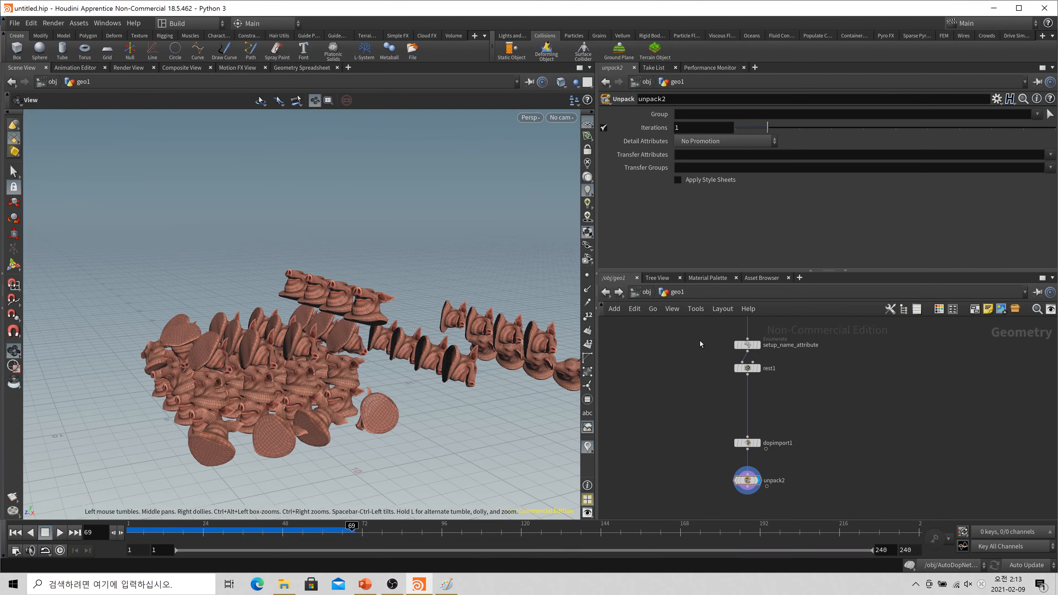
Set unpack2's Transfer Attributes to v and check the attributes in its node information.
{"action": "left_click", "coordinate": [747, 480]}
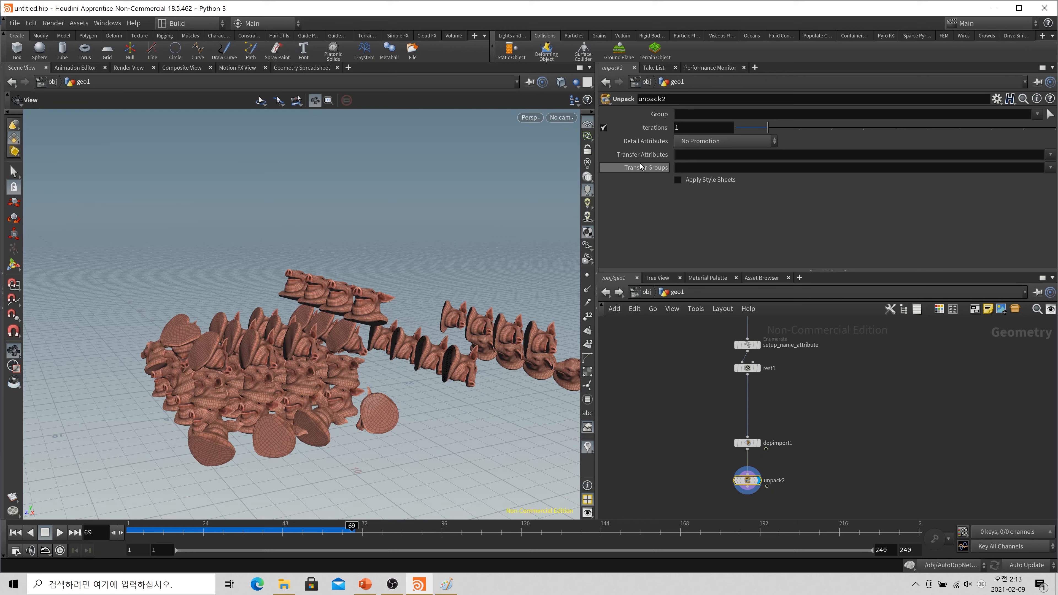
{"action": "left_click", "coordinate": [696, 156]}
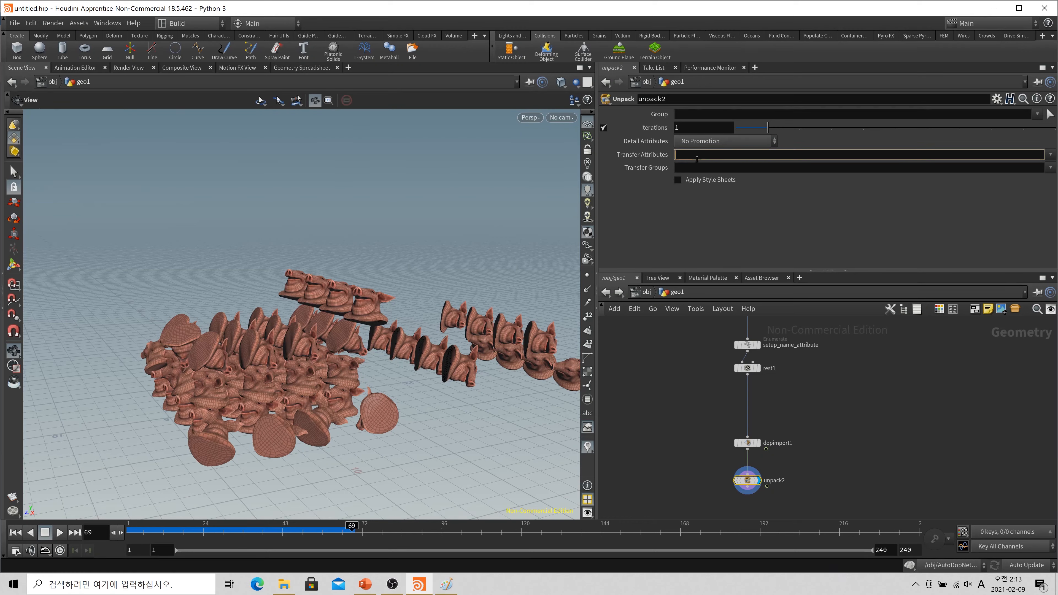
{"action": "type", "text": "v"}
{"action": "key", "text": "Return"}
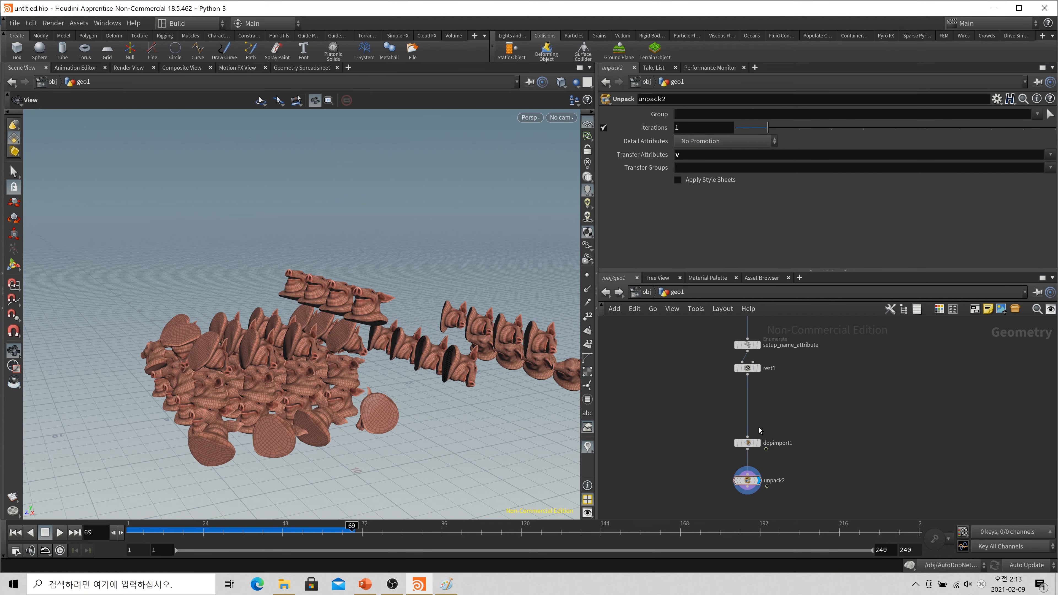
{"action": "middle_click_drag", "start_coordinate": [745, 443], "coordinate": [833, 429]}
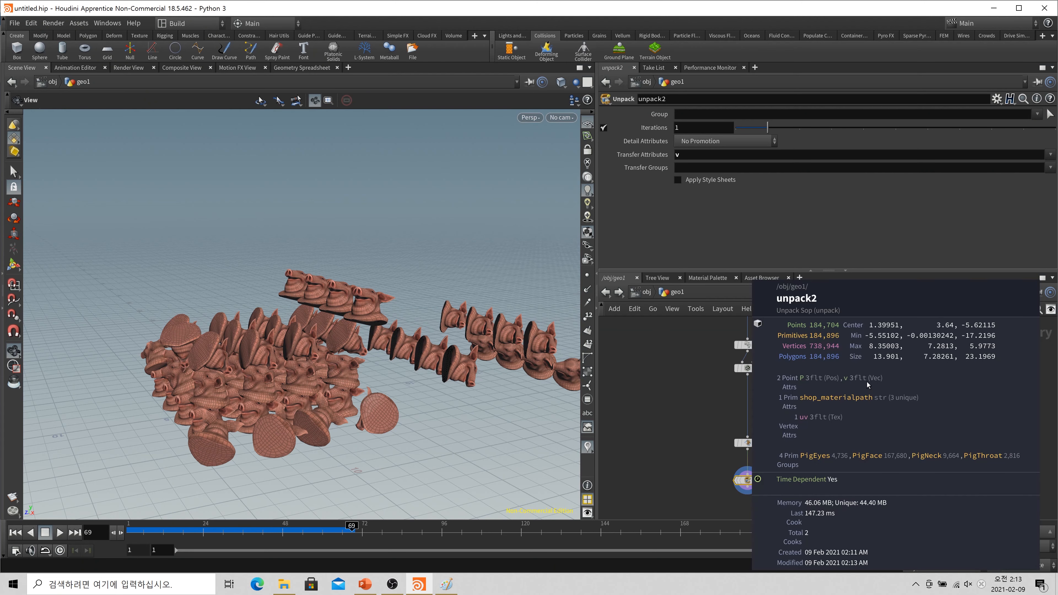
Select the copytopoints2 node and review its packing and target attribute parameters.
{"action": "scroll", "coordinate": [846, 371], "scroll_direction": "down", "scroll_amount": 3}
{"action": "middle_click_drag", "start_coordinate": [828, 405], "coordinate": [803, 469]}
{"action": "scroll", "coordinate": [781, 364], "scroll_direction": "up", "scroll_amount": 3}
{"action": "middle_click_drag", "start_coordinate": [781, 364], "coordinate": [779, 426]}
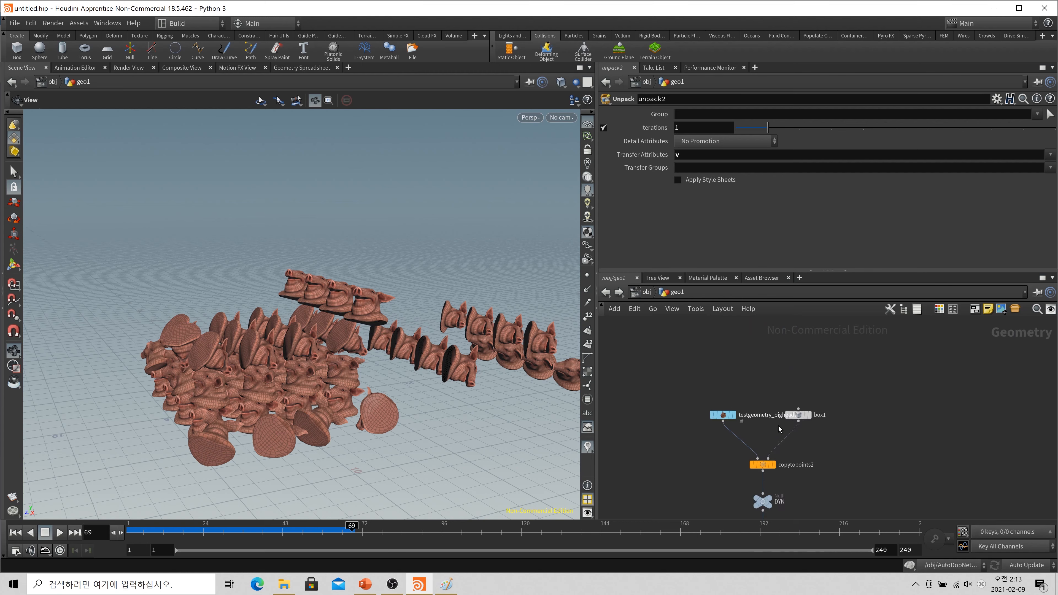
{"action": "middle_click_drag", "start_coordinate": [831, 467], "coordinate": [833, 410]}
{"action": "left_click", "coordinate": [754, 411]}
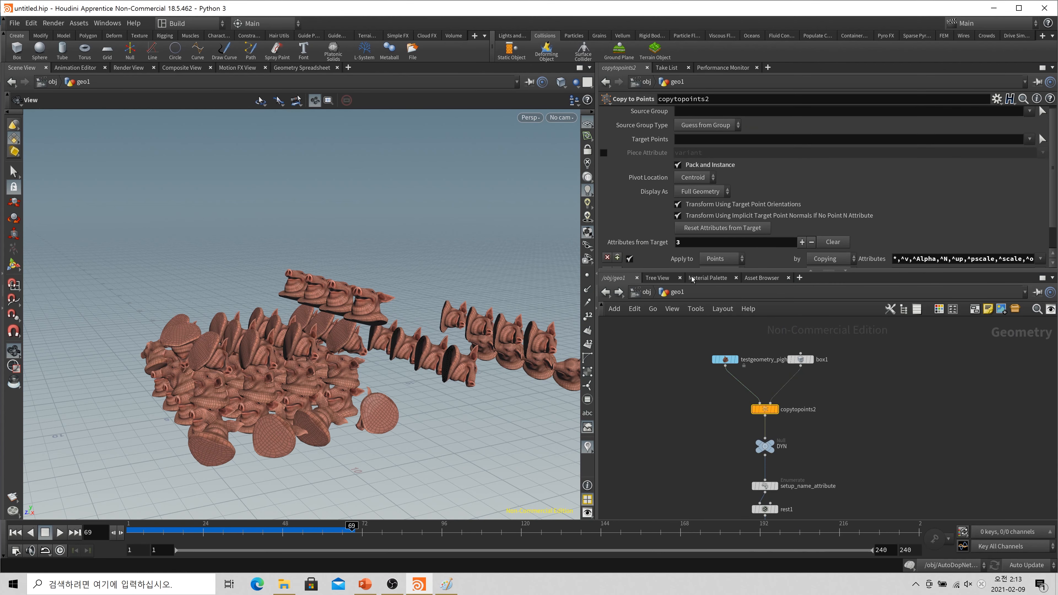
{"action": "scroll", "coordinate": [644, 232], "scroll_direction": "down", "scroll_amount": 2}
{"action": "scroll", "coordinate": [646, 232], "scroll_direction": "up", "scroll_amount": 2}
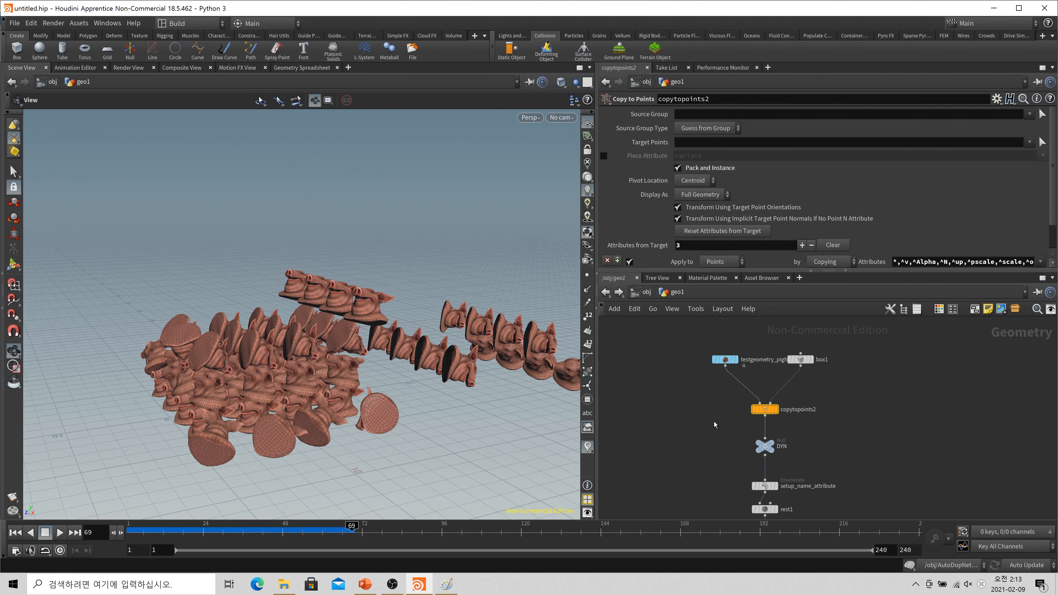
Add a Pack node fed by the pig head, display it and inspect its node information.
{"action": "key", "text": "Tab"}
{"action": "type", "text": "pack"}
{"action": "key", "text": "Return"}
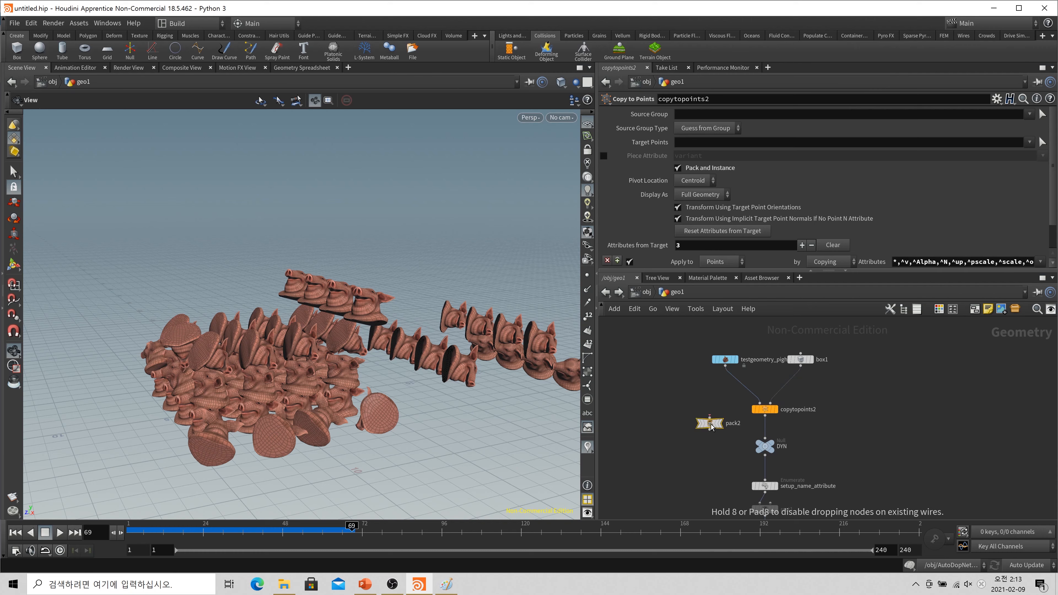
{"action": "left_click", "coordinate": [710, 425]}
{"action": "left_click_drag", "start_coordinate": [725, 367], "coordinate": [710, 417]}
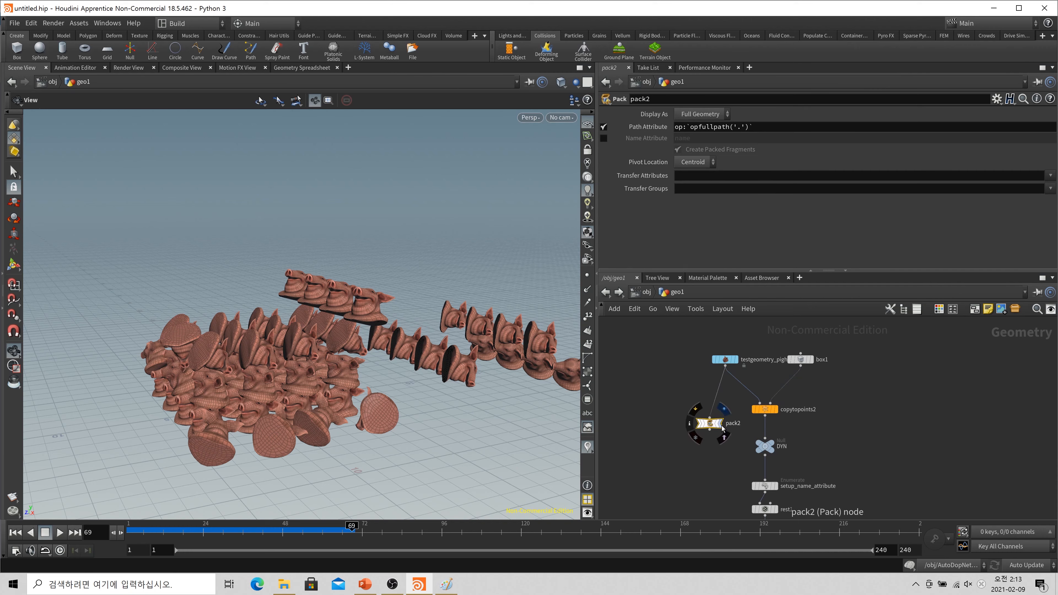
{"action": "left_click", "coordinate": [724, 409]}
{"action": "middle_click", "coordinate": [709, 424]}
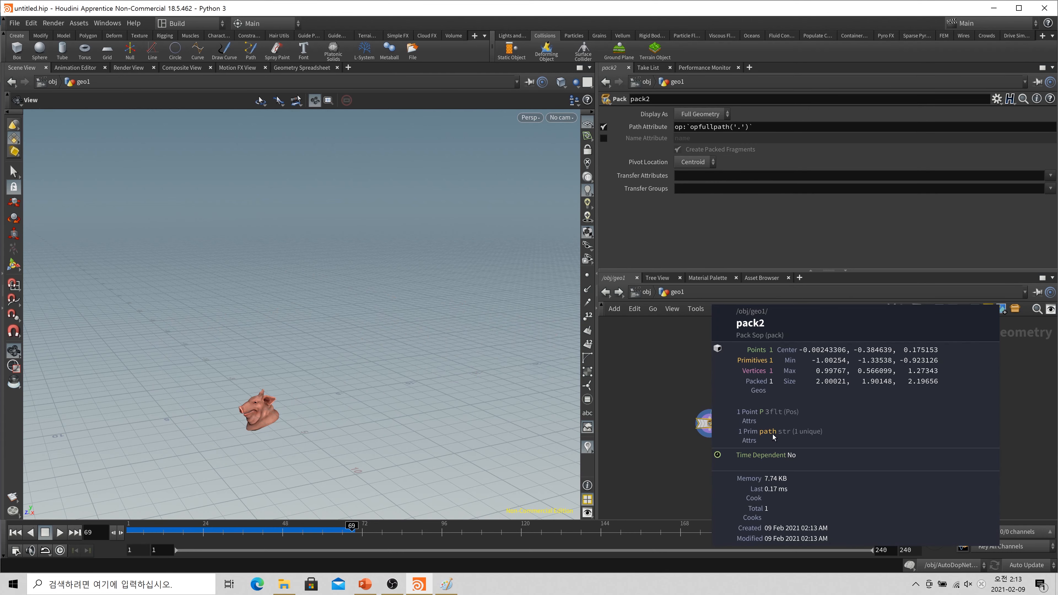
Disable pack2's Path Attribute and compare its attributes with those of the source pig head.
{"action": "left_click", "coordinate": [604, 127]}
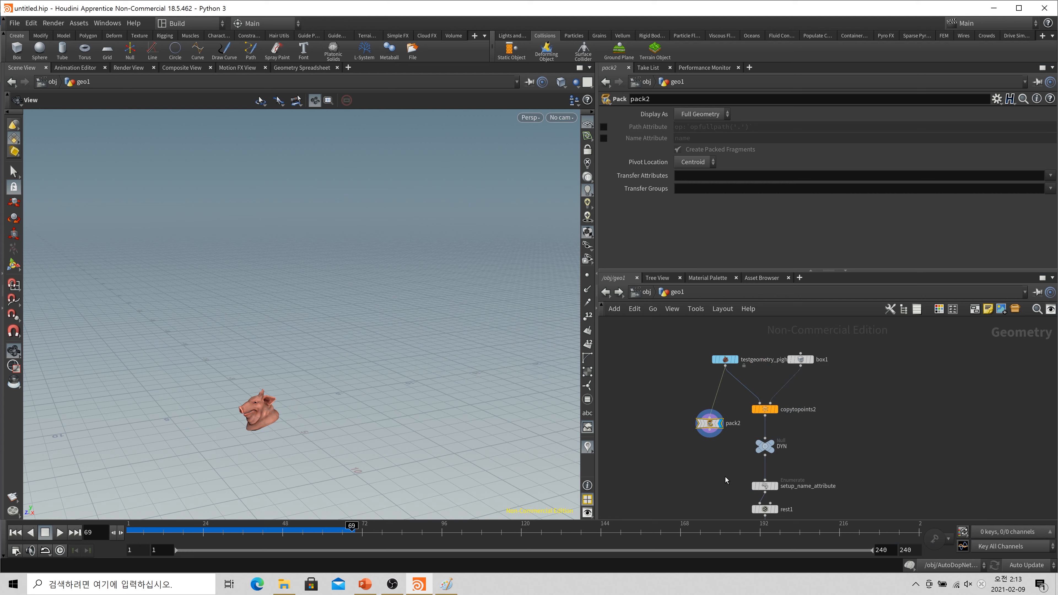
{"action": "middle_click", "coordinate": [709, 423]}
{"action": "middle_click", "coordinate": [725, 360]}
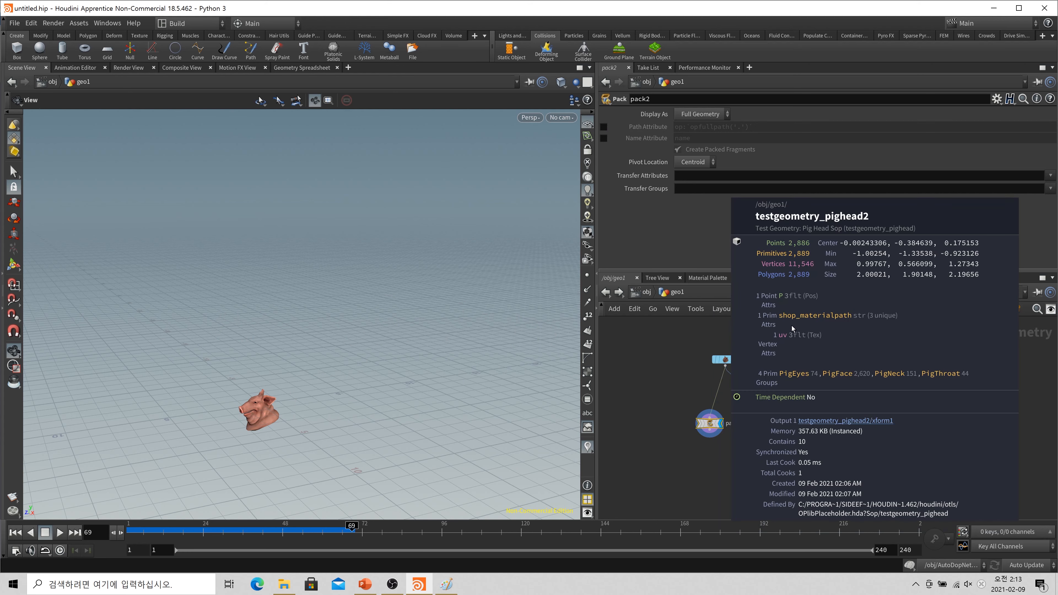
{"action": "middle_click", "coordinate": [708, 428]}
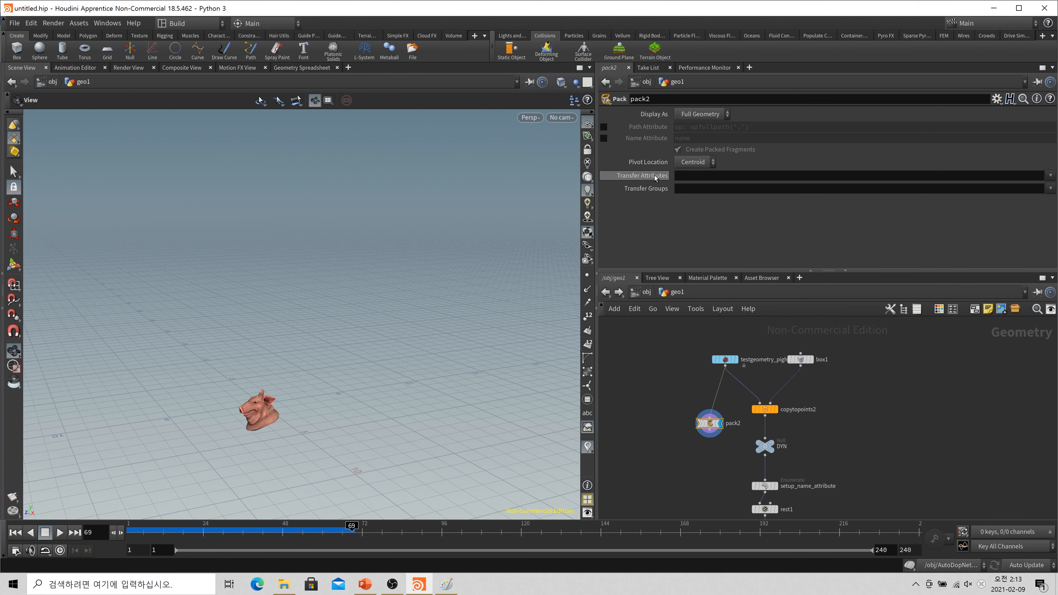
Set pack2's Transfer Attributes to uv and check the node information of the pig head and copytopoints2.
{"action": "left_click", "coordinate": [700, 175]}
{"action": "type", "text": "uv"}
{"action": "key", "text": "Return"}
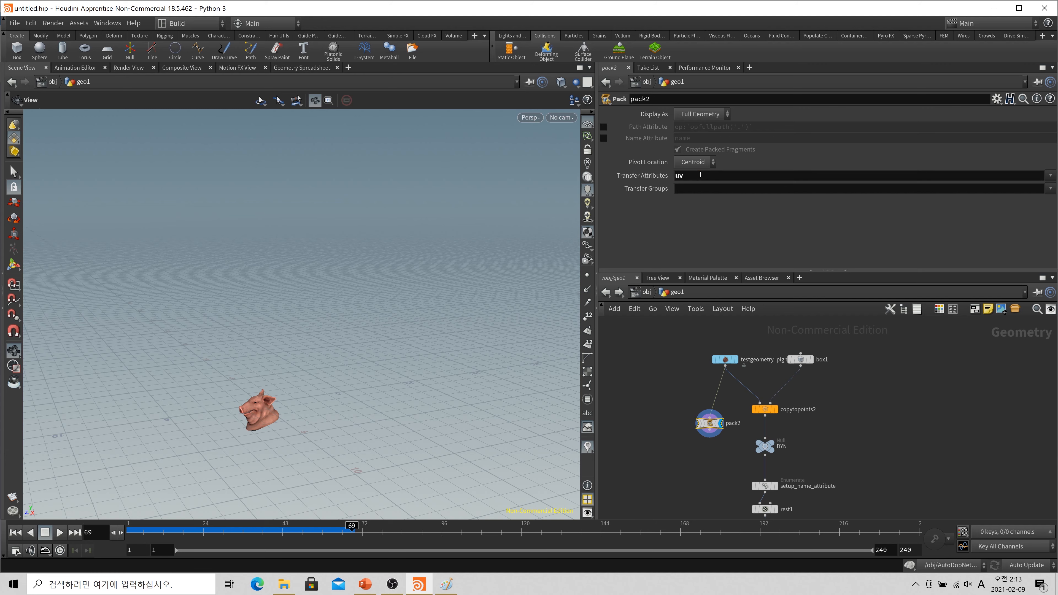
{"action": "mouse_move", "coordinate": [726, 359]}
{"action": "middle_mouse_down"}
{"action": "mouse_move", "coordinate": [746, 368]}
{"action": "mouse_move", "coordinate": [736, 366]}
{"action": "middle_mouse_up"}
{"action": "middle_click", "coordinate": [736, 367]}
{"action": "middle_click", "coordinate": [779, 421]}
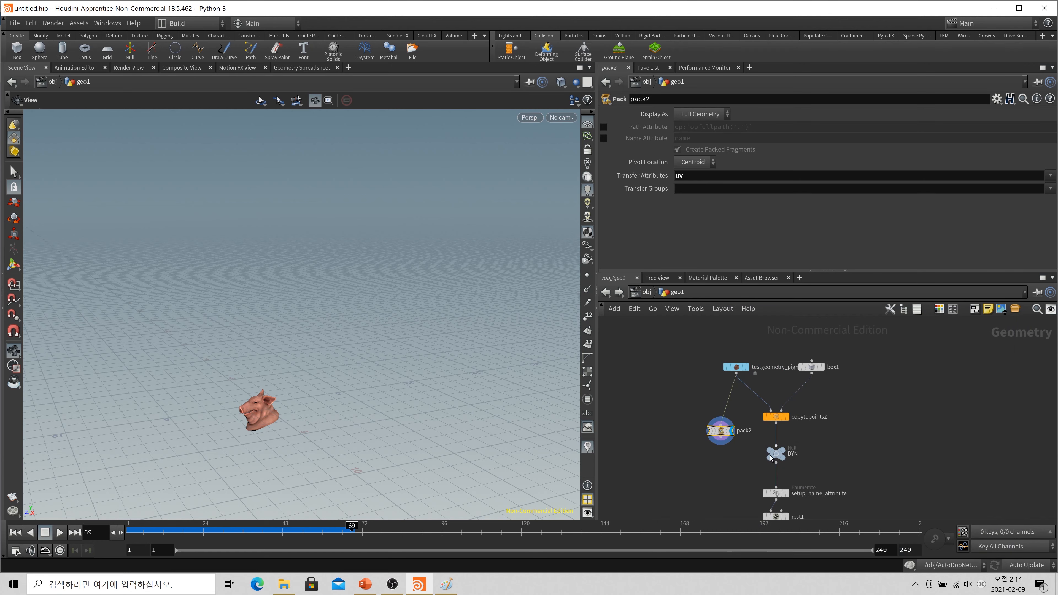
Review the parameters of the pig head and pack2 nodes and inspect pack2's node information.
{"action": "left_click", "coordinate": [737, 368]}
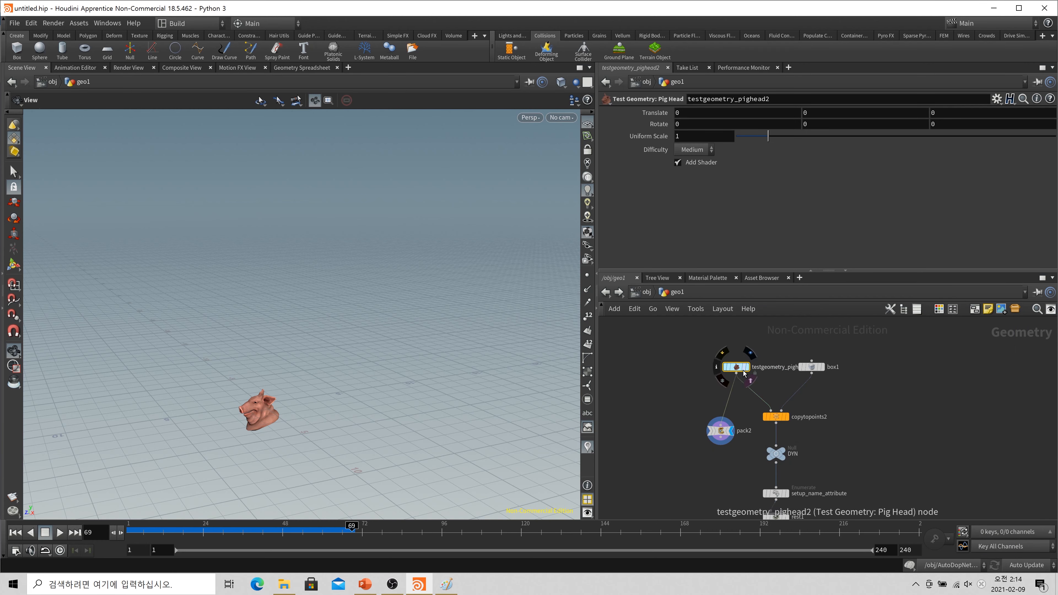
{"action": "left_click", "coordinate": [711, 431]}
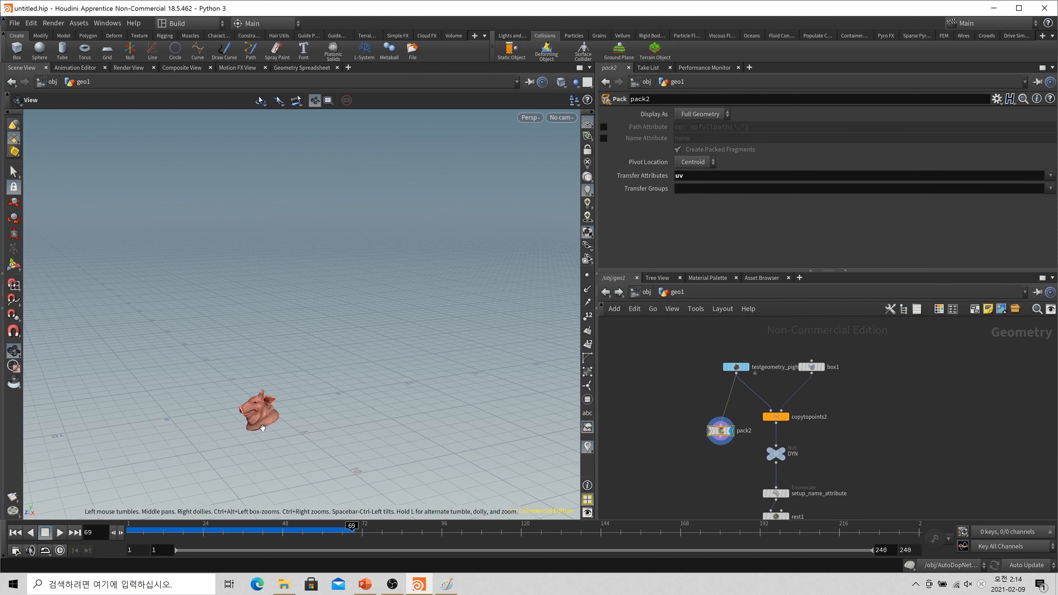
{"action": "middle_click", "coordinate": [727, 430]}
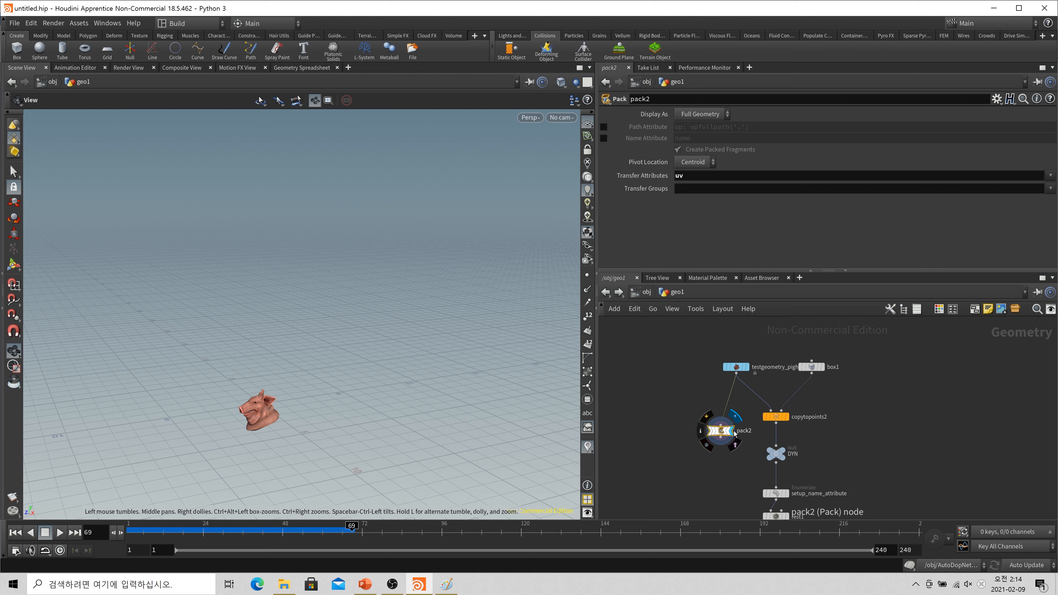
Remove the pack2 node from the network.
{"action": "middle_click_drag", "start_coordinate": [873, 458], "coordinate": [860, 422]}
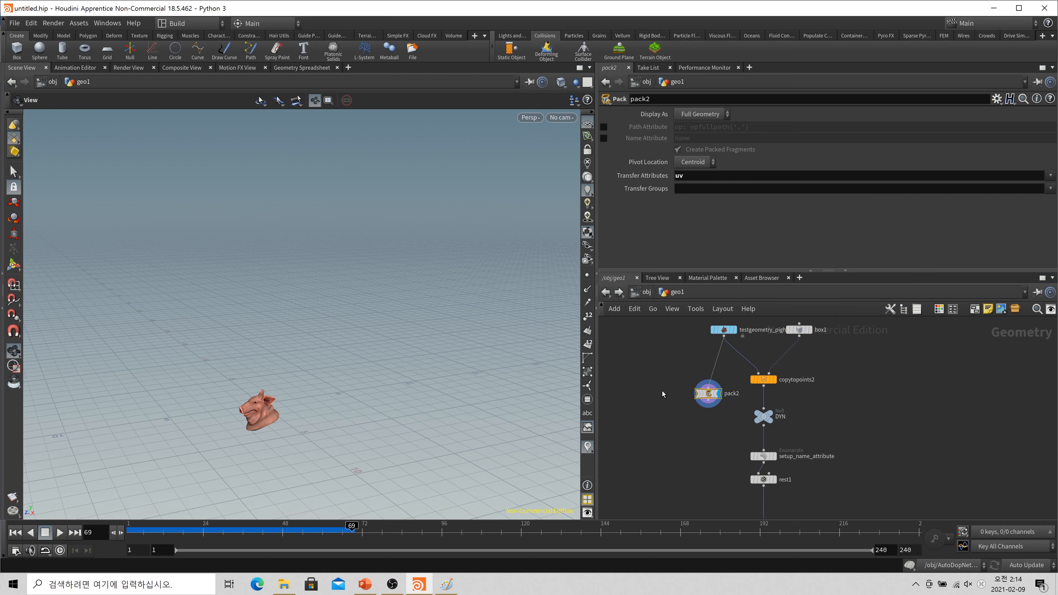
{"action": "key", "text": "ctrl+x"}
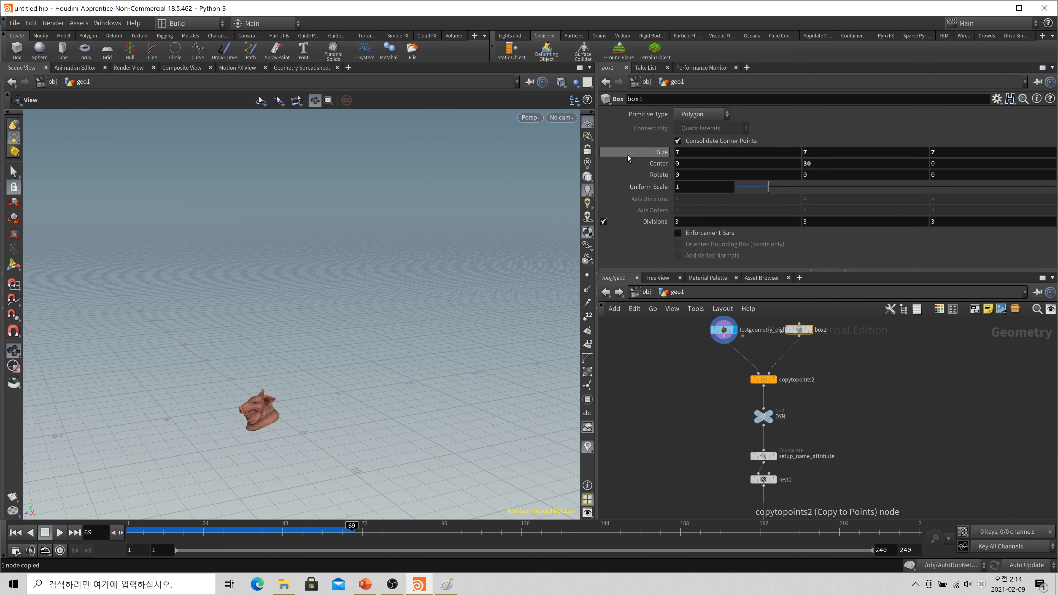
Set box1's size to 10 and its divisions to 10 on all three axes.
{"action": "left_click_drag", "start_coordinate": [682, 152], "coordinate": [618, 160]}
{"action": "type", "text": "10"}
{"action": "key", "text": "Return"}
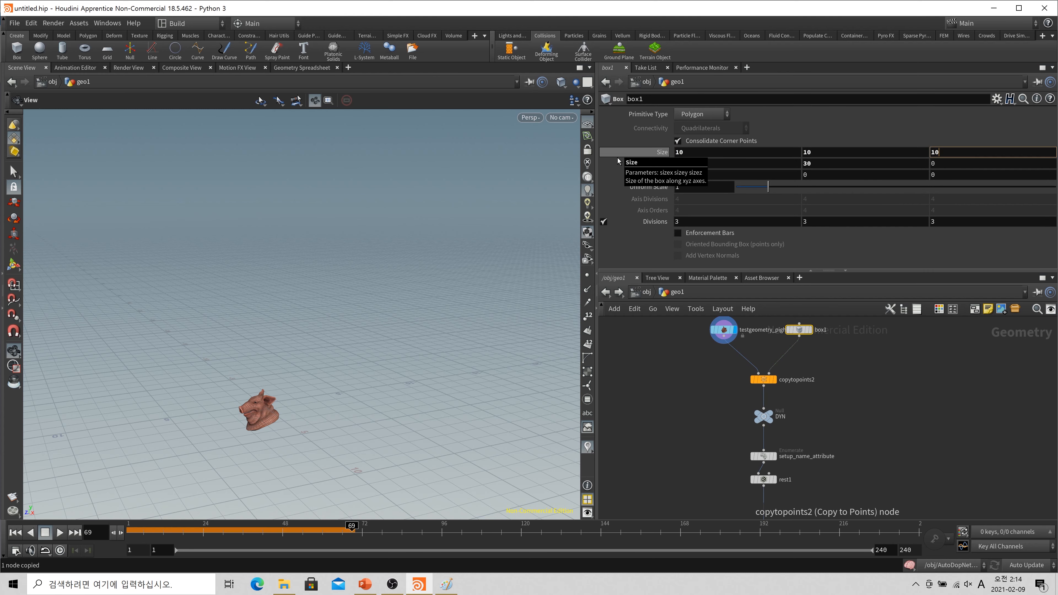
{"action": "left_click_drag", "start_coordinate": [680, 222], "coordinate": [666, 228]}
{"action": "type", "text": "10"}
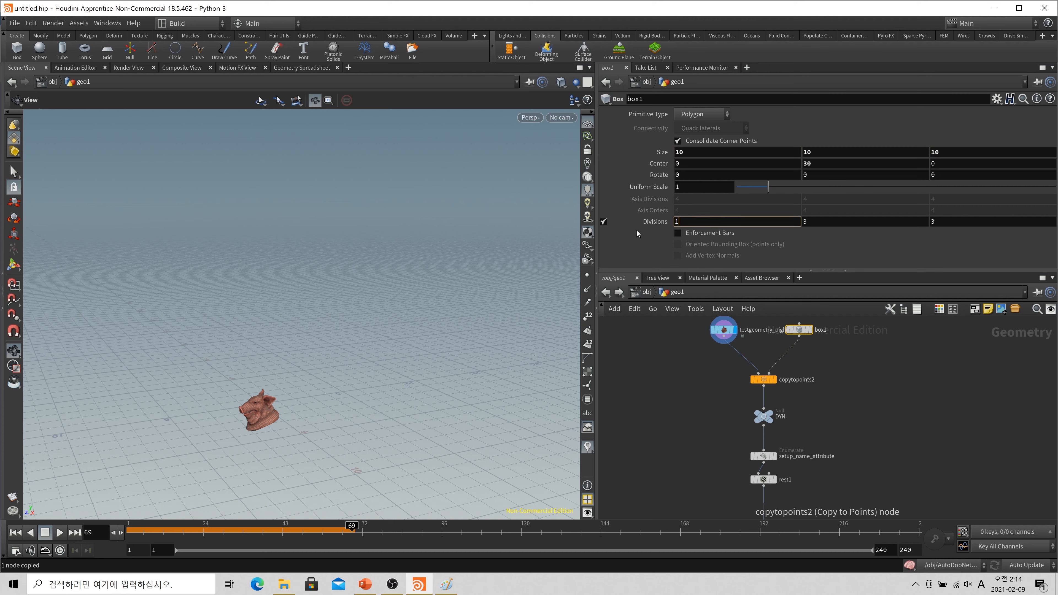
{"action": "key", "text": "Return"}
Display dopimport1, delete the unpack2 node and rewind the timeline to frame 1.
{"action": "middle_click_drag", "start_coordinate": [783, 503], "coordinate": [793, 435]}
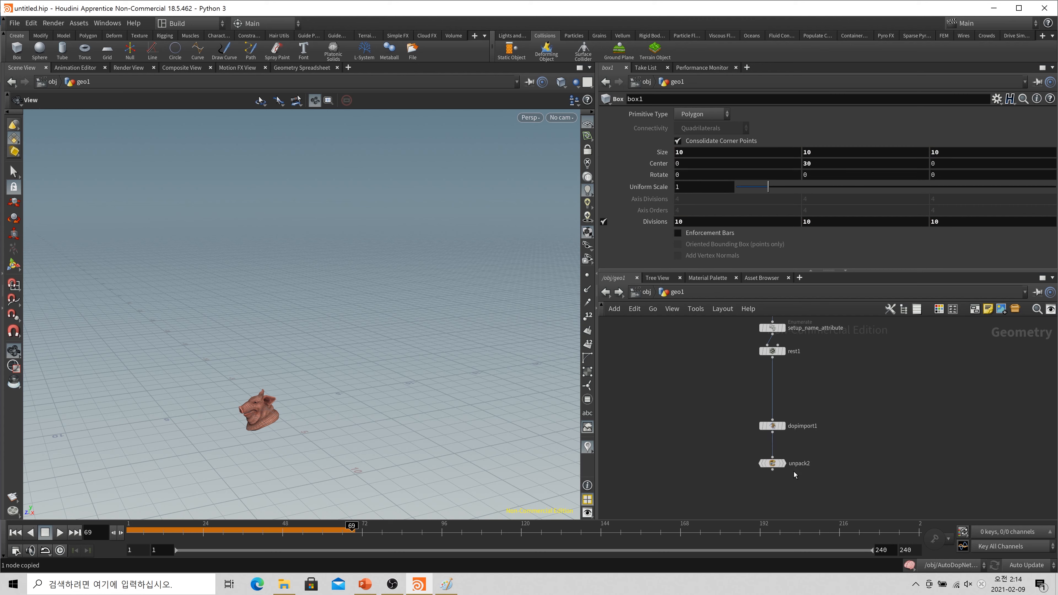
{"action": "left_click", "coordinate": [782, 425]}
{"action": "left_click_drag", "start_coordinate": [835, 496], "coordinate": [735, 455]}
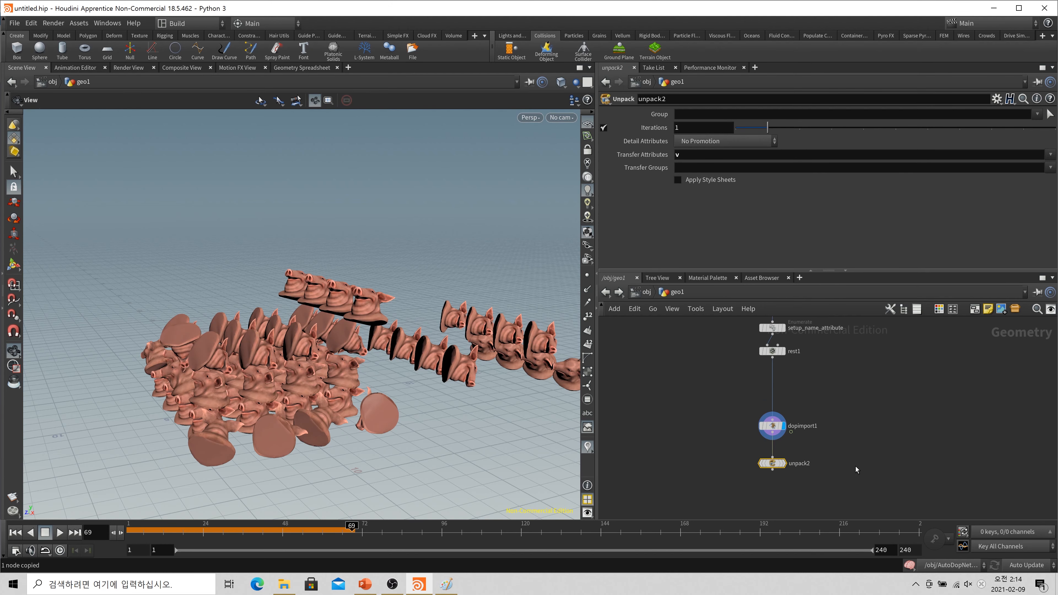
{"action": "key", "text": "Delete"}
{"action": "left_click", "coordinate": [16, 533]}
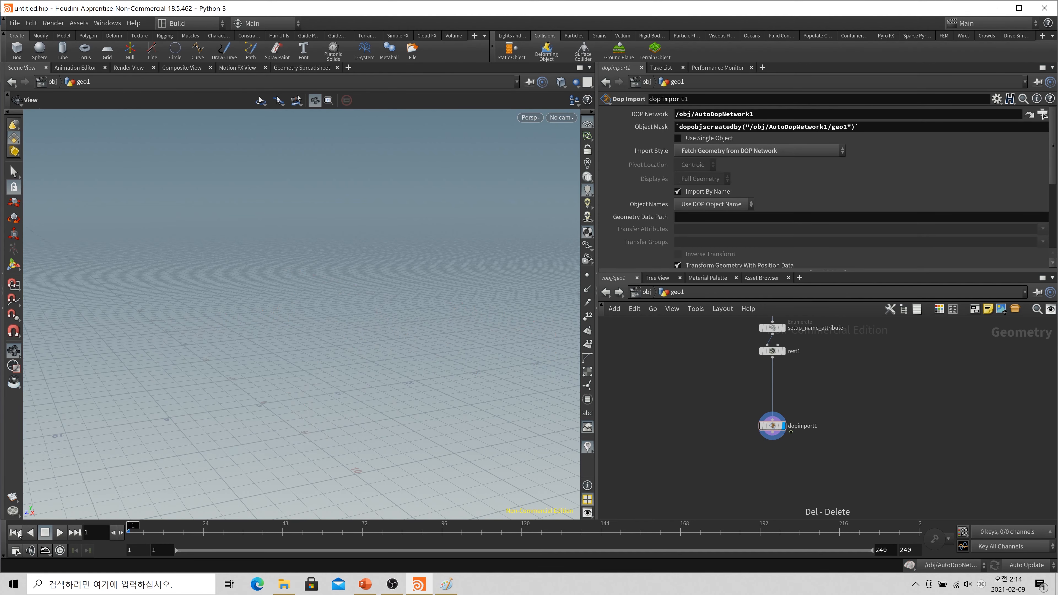
Set box1's size to 30 on all three axes to spread the pig-head lattice apart.
{"action": "right_click_drag", "start_coordinate": [308, 391], "coordinate": [305, 381]}
{"action": "left_click_drag", "start_coordinate": [362, 386], "coordinate": [454, 199]}
{"action": "right_click_drag", "start_coordinate": [454, 198], "coordinate": [417, 234]}
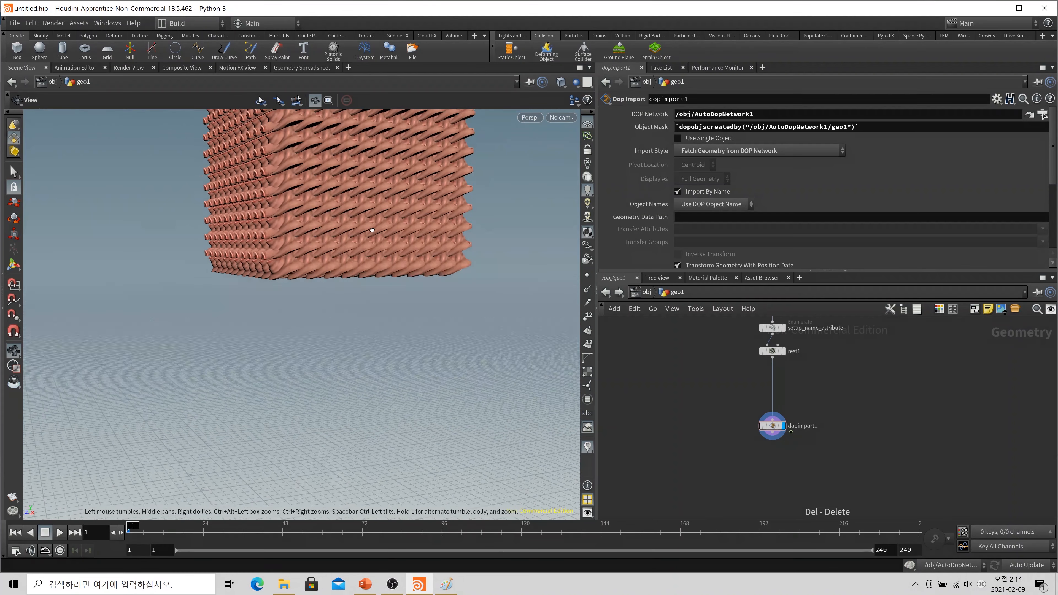
{"action": "left_click_drag", "start_coordinate": [417, 234], "coordinate": [421, 216]}
{"action": "middle_click_drag", "start_coordinate": [867, 387], "coordinate": [799, 558]}
{"action": "left_click", "coordinate": [740, 371]}
{"action": "left_click_drag", "start_coordinate": [687, 152], "coordinate": [600, 162]}
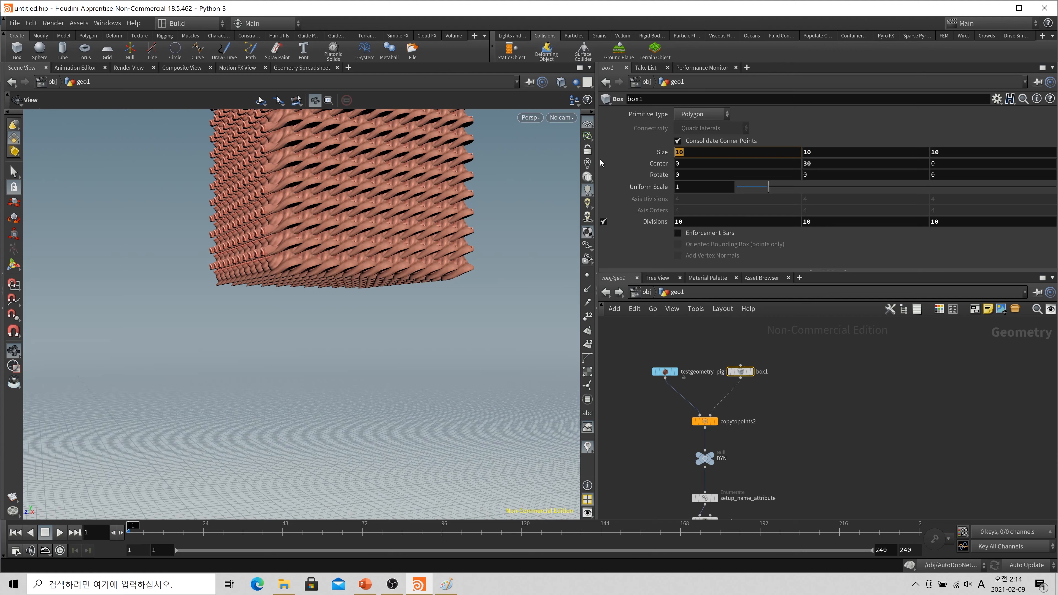
{"action": "type", "text": "30"}
{"action": "key", "text": "Tab"}
{"action": "type", "text": "30"}
{"action": "key", "text": "Tab"}
{"action": "type", "text": "30"}
{"action": "key", "text": "Return"}
{"action": "right_click_drag", "start_coordinate": [327, 232], "coordinate": [165, 309]}
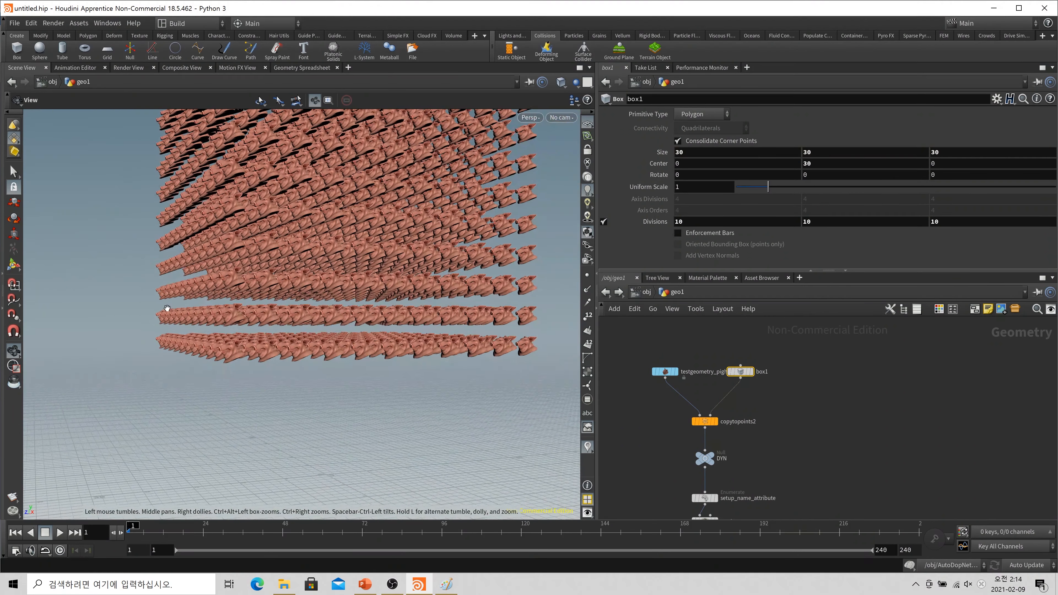
{"action": "left_click_drag", "start_coordinate": [165, 309], "coordinate": [354, 363]}
Open AutoDopNetwork1 and enlarge the parameter area to show the initial state settings of the geo1 packed object.
{"action": "left_click", "coordinate": [640, 295]}
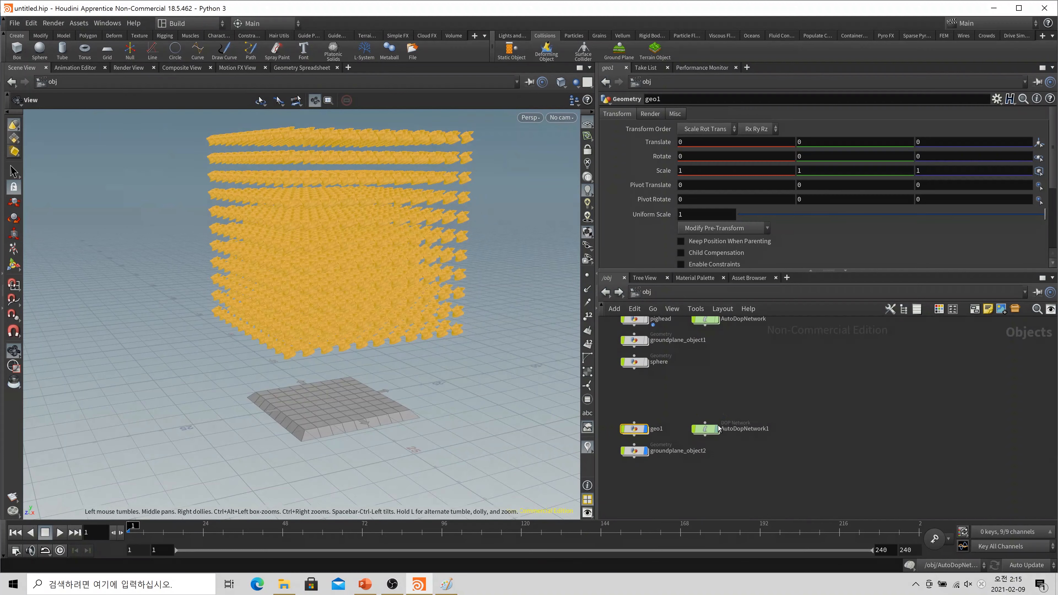
{"action": "double_click", "coordinate": [714, 428]}
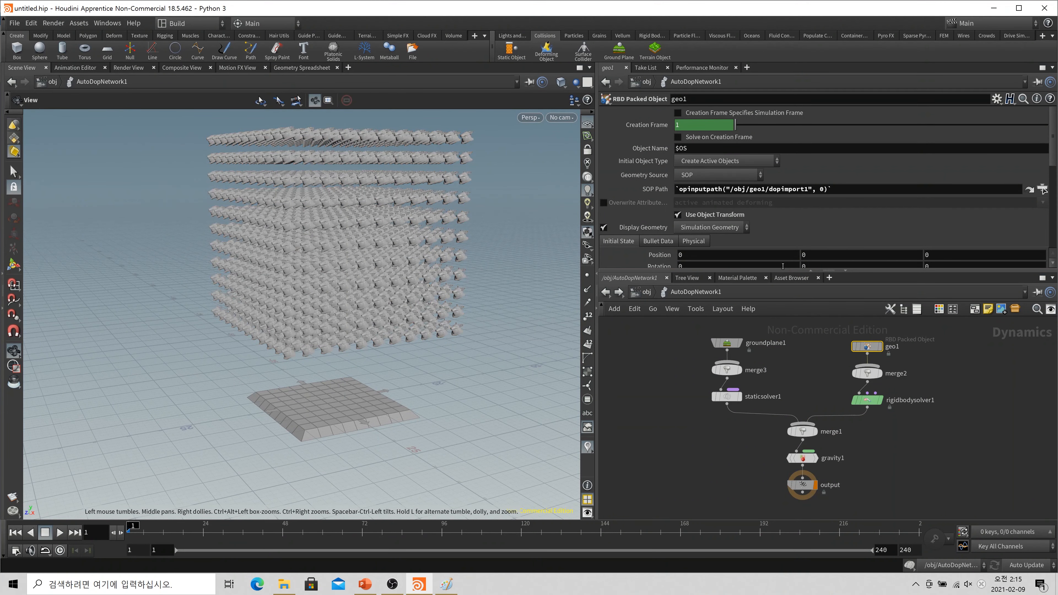
{"action": "left_click_drag", "start_coordinate": [780, 272], "coordinate": [746, 364]}
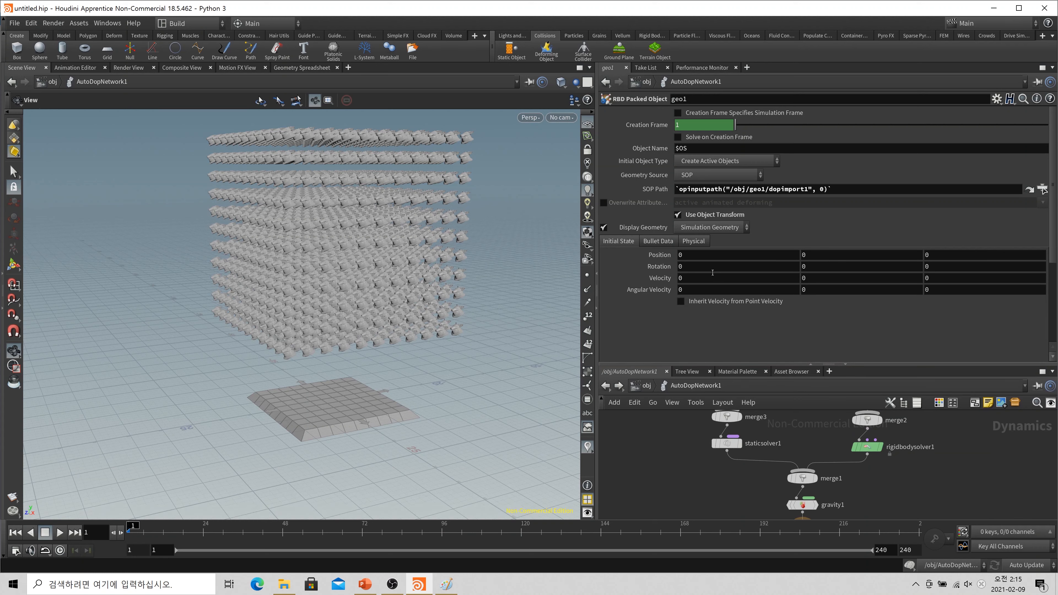
Try an initial X position of 5 on the geo1 packed object and restore it to 0.
{"action": "left_click_drag", "start_coordinate": [670, 262], "coordinate": [624, 272]}
{"action": "type", "text": "5"}
{"action": "key", "text": "Return"}
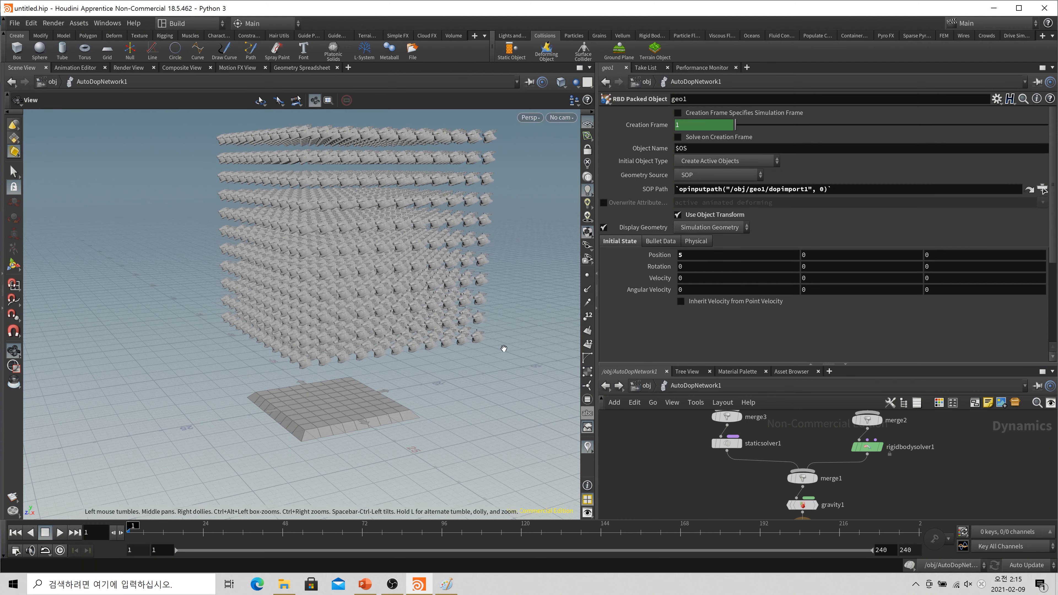
{"action": "scroll", "coordinate": [503, 350], "scroll_direction": "down", "scroll_amount": 3}
{"action": "left_click_drag", "start_coordinate": [503, 350], "coordinate": [500, 321]}
{"action": "left_click_drag", "start_coordinate": [699, 258], "coordinate": [631, 267]}
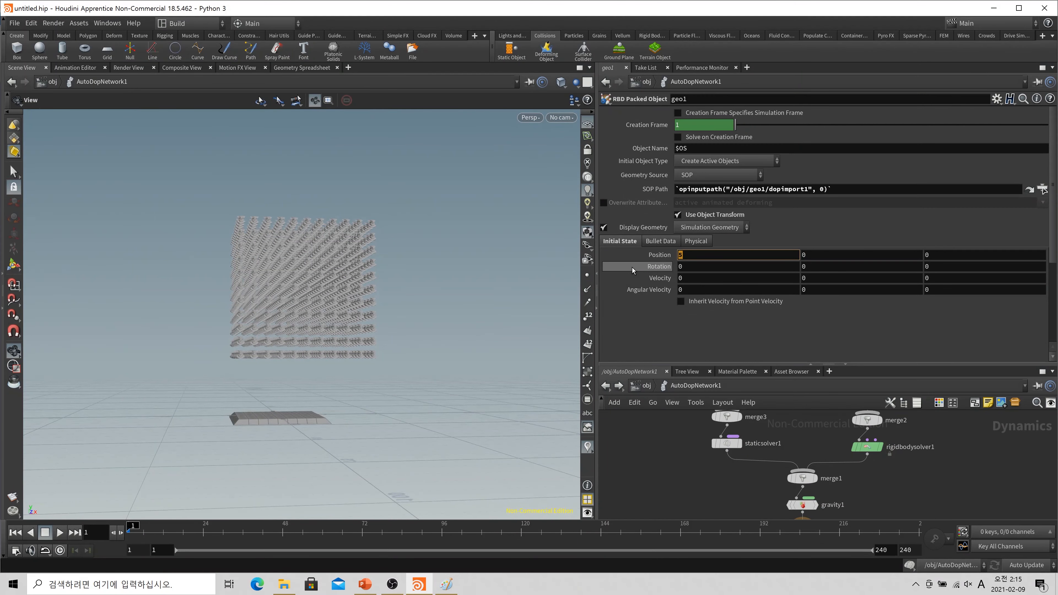
{"action": "type", "text": "0"}
{"action": "key", "text": "Return"}
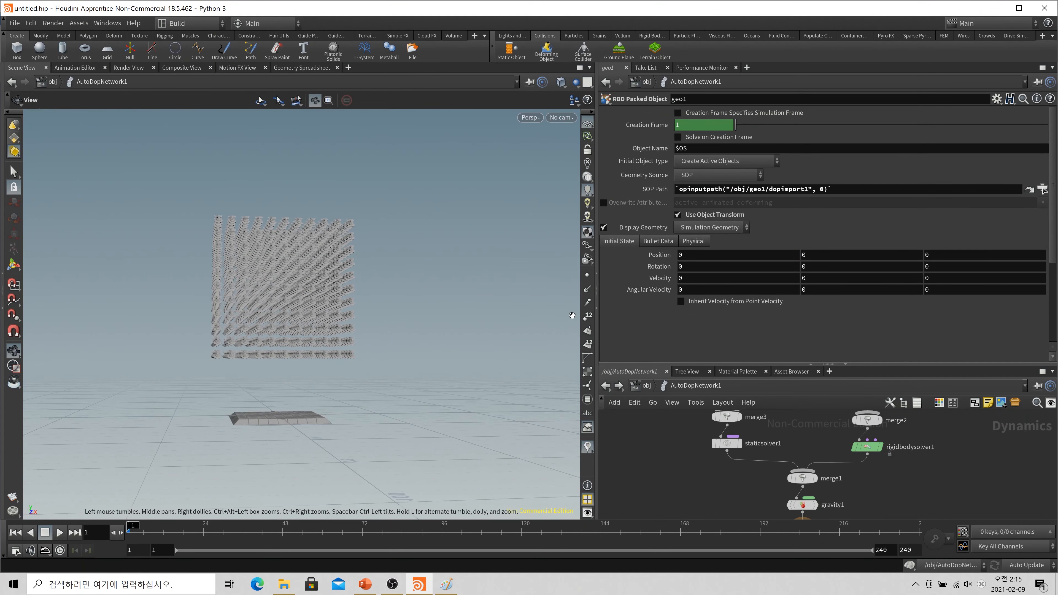
Try initial X rotations of 5 and 15 on the geo1 packed object and restore the rotation to 0.
{"action": "left_click", "coordinate": [700, 267]}
{"action": "type", "text": "5"}
{"action": "key", "text": "Return"}
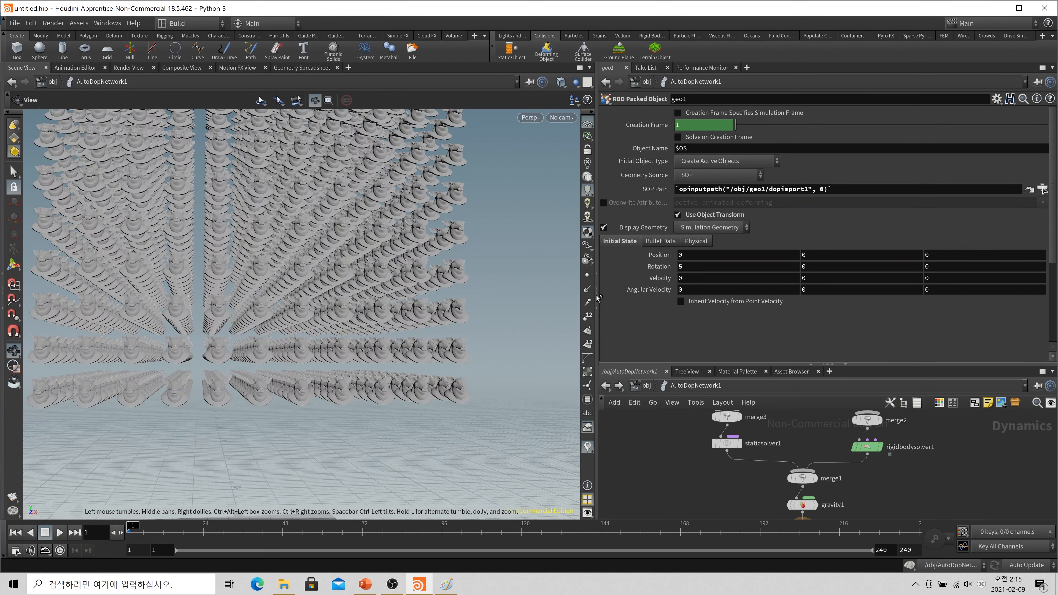
{"action": "left_click_drag", "start_coordinate": [700, 268], "coordinate": [633, 275]}
{"action": "type", "text": "15"}
{"action": "key", "text": "Return"}
{"action": "left_click_drag", "start_coordinate": [512, 441], "coordinate": [349, 427]}
{"action": "left_click_drag", "start_coordinate": [468, 393], "coordinate": [429, 363]}
{"action": "left_click_drag", "start_coordinate": [700, 266], "coordinate": [619, 281]}
{"action": "type", "text": "0"}
{"action": "key", "text": "Return"}
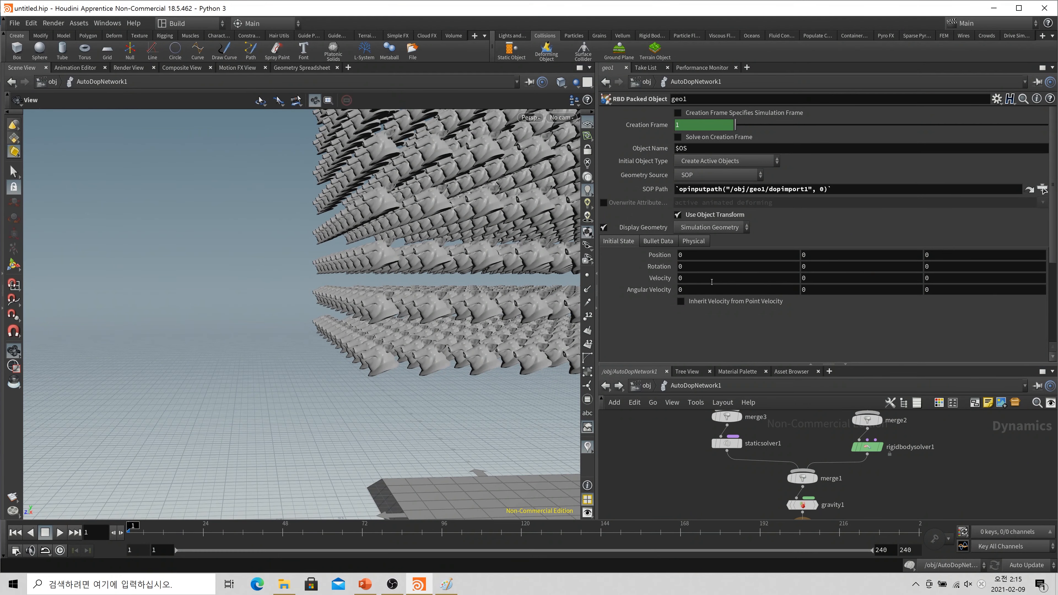
Set the packed object's initial X velocity to 10 and play the simulation, returning to frame 1.
{"action": "left_click", "coordinate": [698, 279]}
{"action": "type", "text": "10"}
{"action": "key", "text": "Return"}
{"action": "right_click_drag", "start_coordinate": [425, 348], "coordinate": [442, 378]}
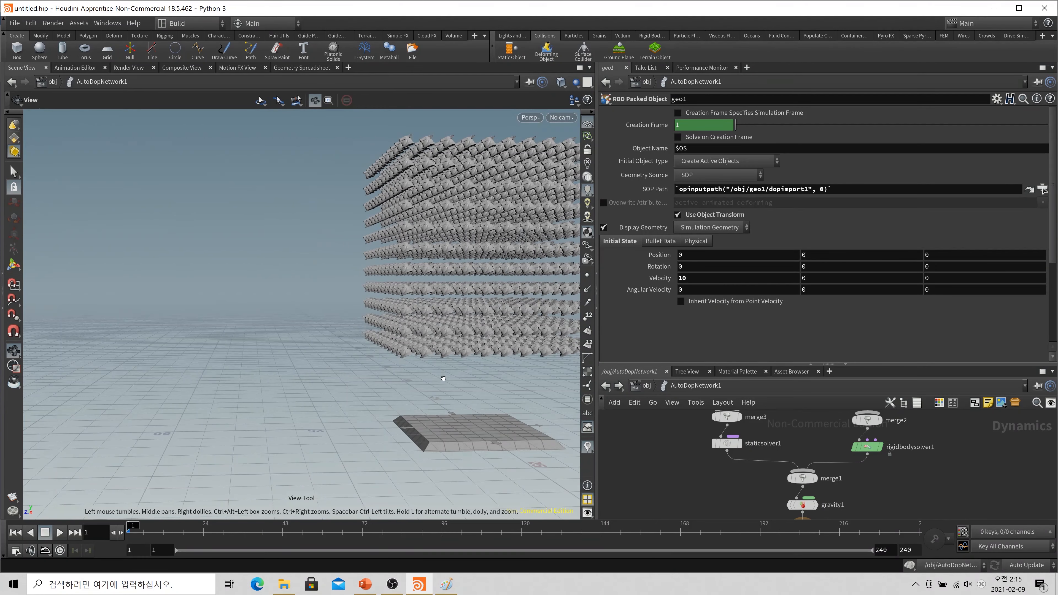
{"action": "left_click_drag", "start_coordinate": [442, 378], "coordinate": [401, 372]}
{"action": "right_click_drag", "start_coordinate": [401, 372], "coordinate": [393, 389]}
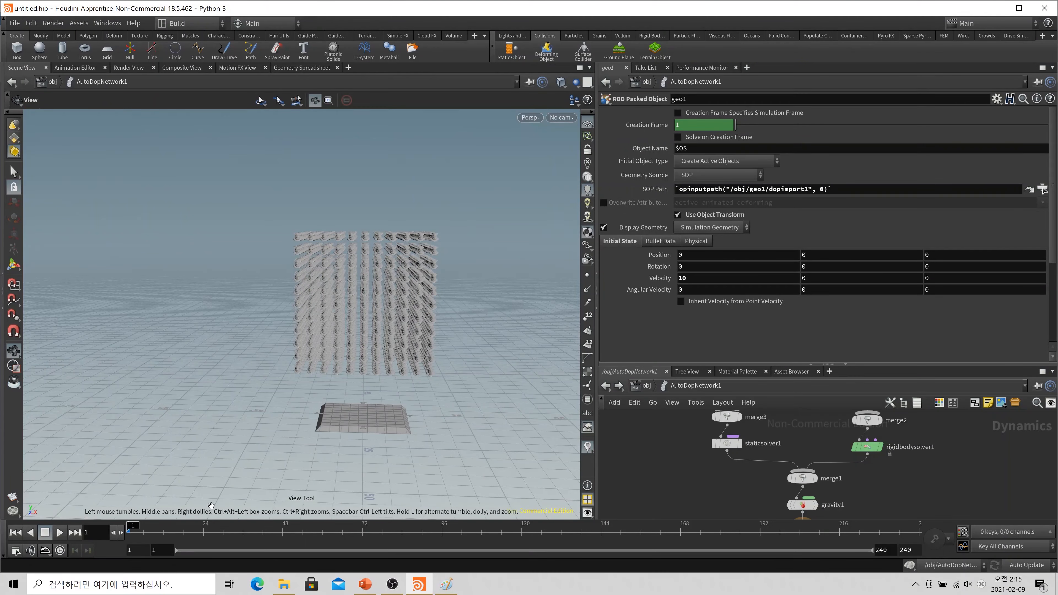
{"action": "left_click", "coordinate": [59, 533]}
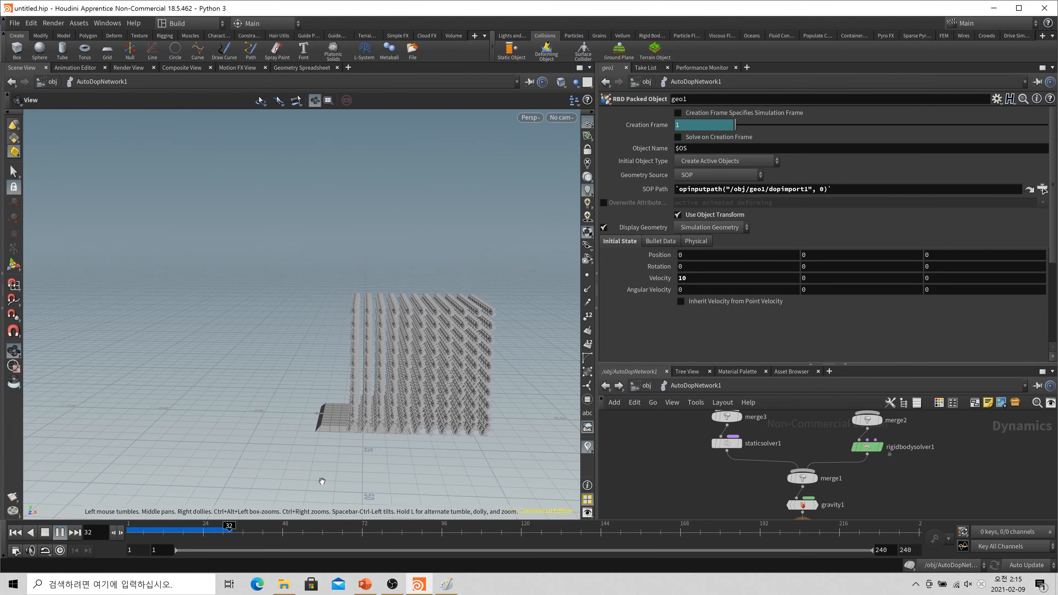
{"action": "left_click", "coordinate": [16, 534]}
{"action": "left_click", "coordinate": [15, 533]}
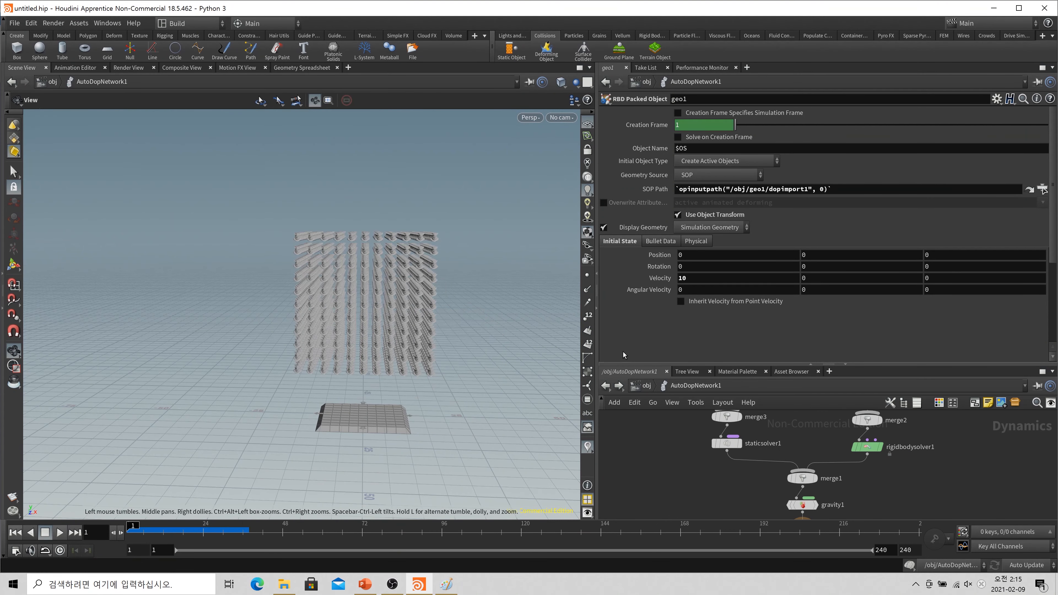
Set the packed object's initial X angular velocity to 50 and play the simulation, returning to frame 1.
{"action": "left_click", "coordinate": [691, 292]}
{"action": "type", "text": "50"}
{"action": "key", "text": "Return"}
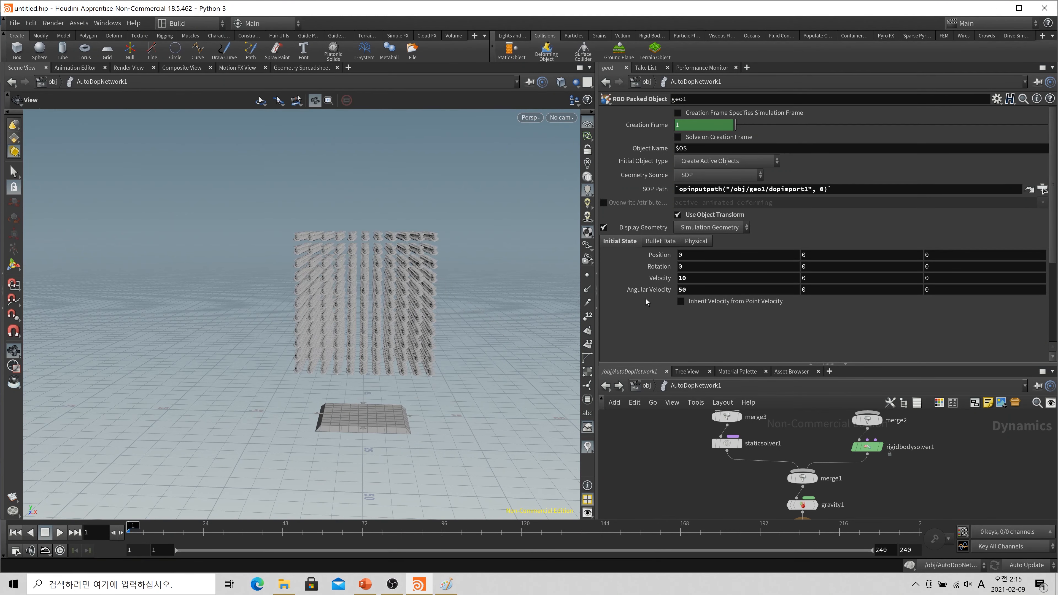
{"action": "scroll", "coordinate": [239, 489], "scroll_direction": "up", "scroll_amount": 5}
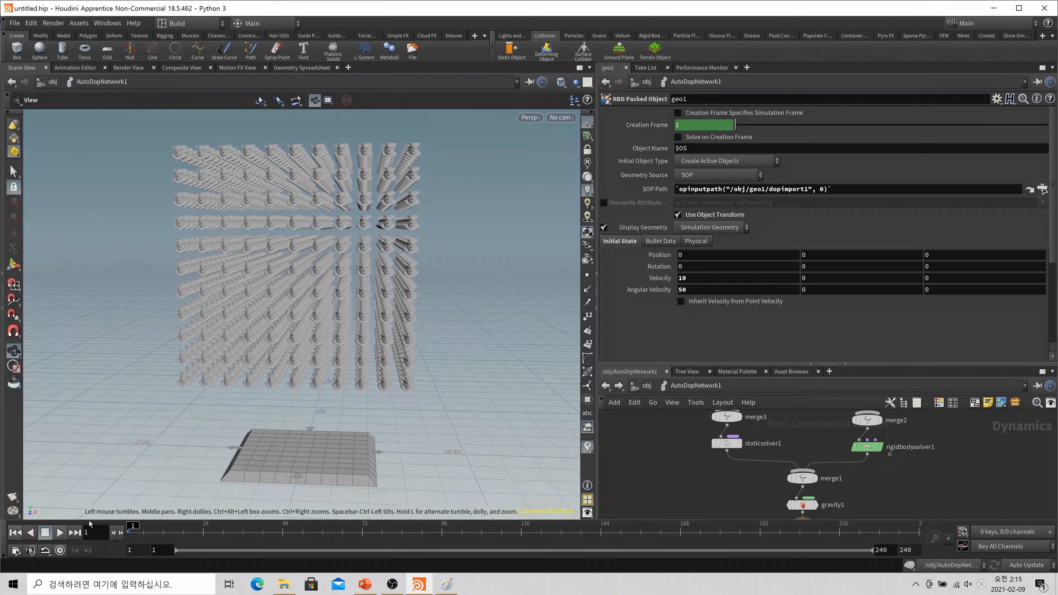
{"action": "left_click", "coordinate": [59, 533]}
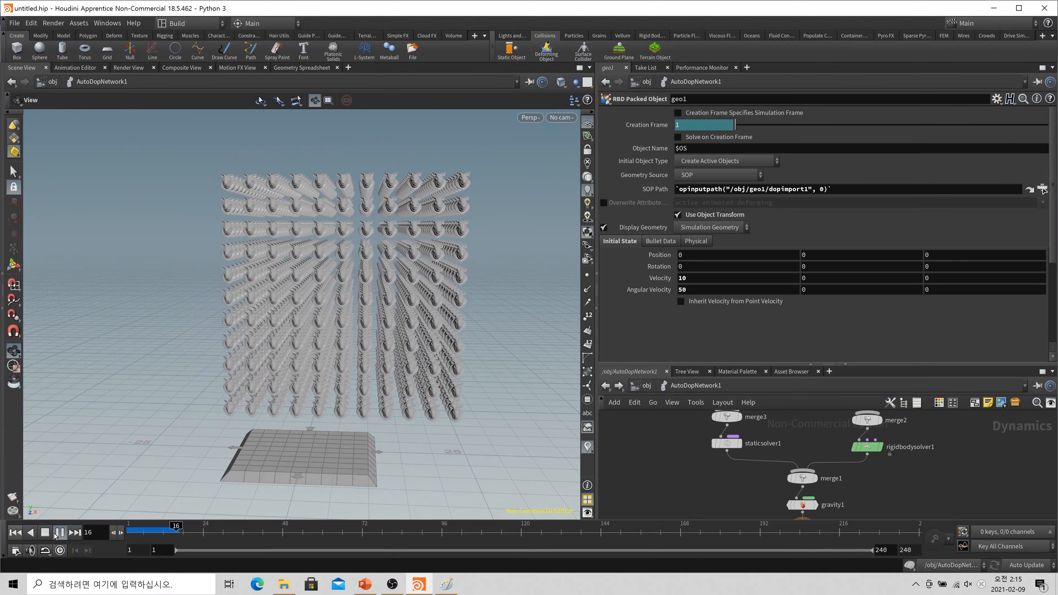
{"action": "left_click", "coordinate": [59, 532]}
{"action": "left_click_drag", "start_coordinate": [358, 410], "coordinate": [243, 475]}
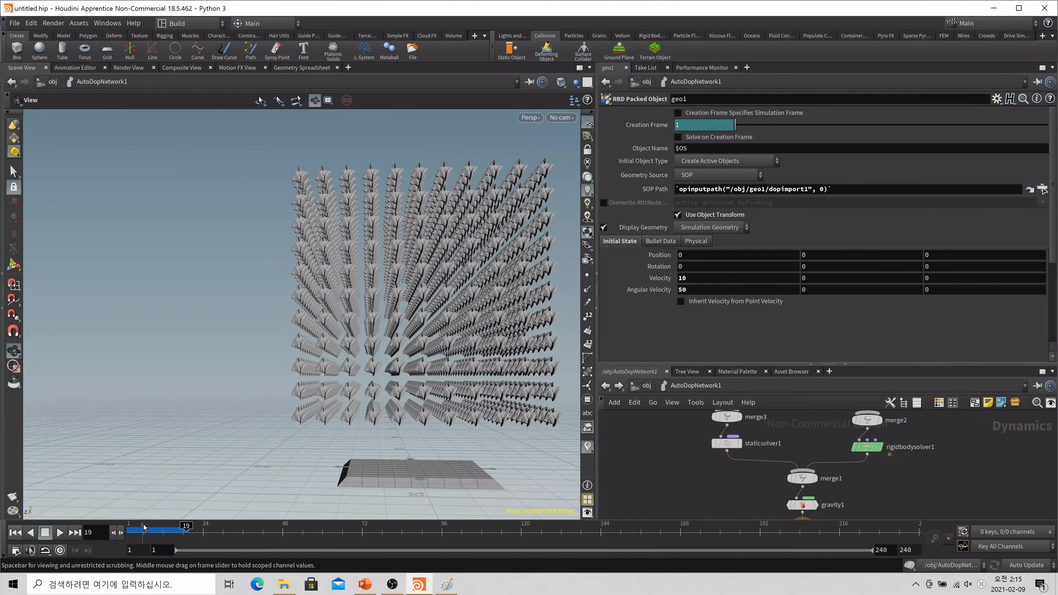
{"action": "left_click_drag", "start_coordinate": [143, 528], "coordinate": [84, 523]}
Raise the packed object's initial X angular velocity to 500 and play the simulation, returning to frame 1.
{"action": "left_click", "coordinate": [704, 290]}
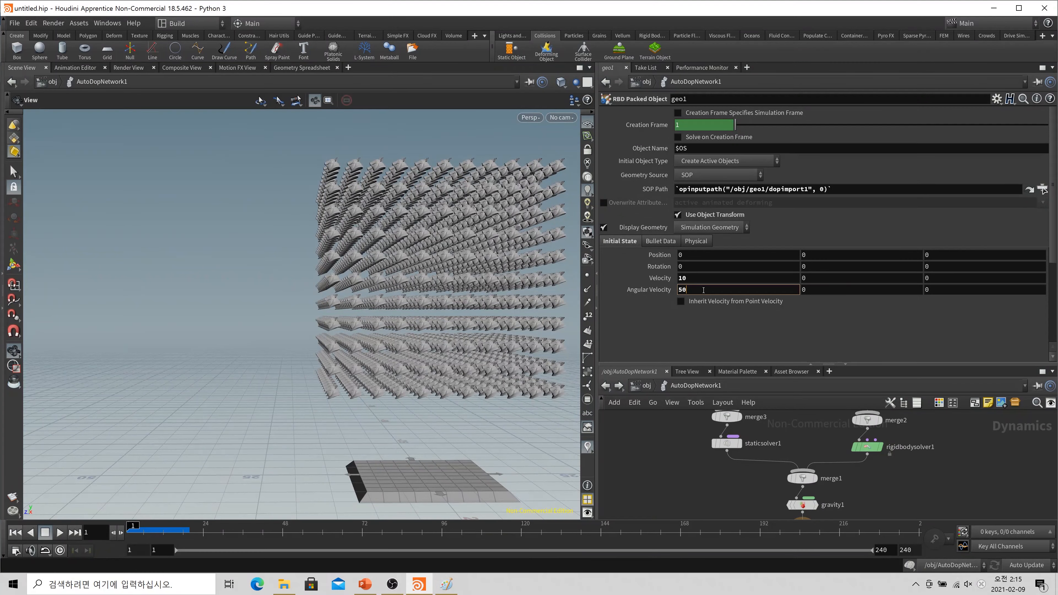
{"action": "type", "text": "0"}
{"action": "key", "text": "Return"}
{"action": "left_click", "coordinate": [60, 532]}
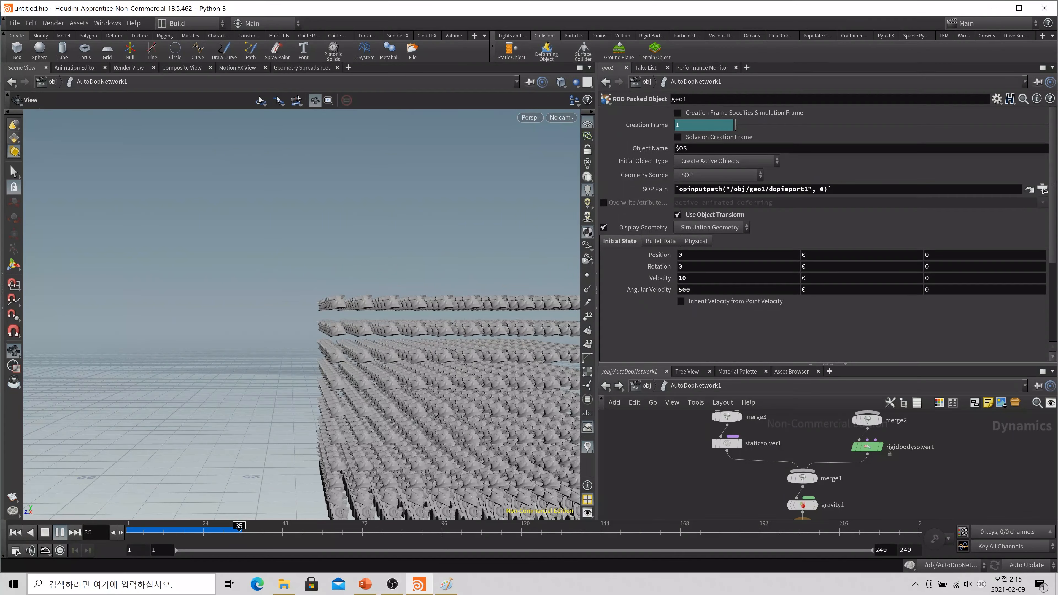
{"action": "left_click", "coordinate": [17, 534]}
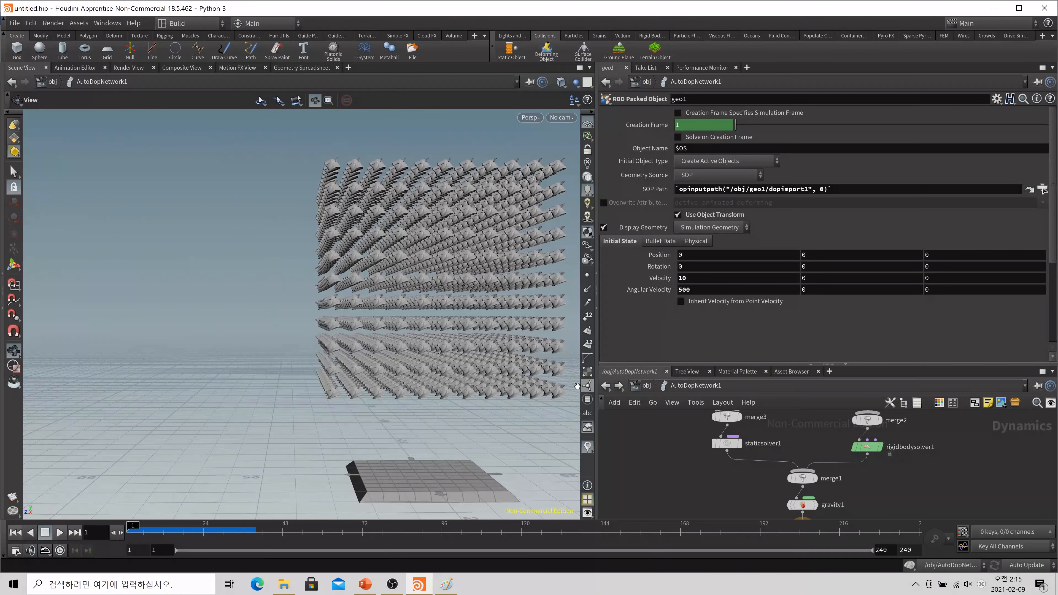
Reset the packed object's initial velocity and angular velocity to 0 and enable Inherit Velocity from Point Velocity.
{"action": "left_click", "coordinate": [688, 280]}
{"action": "key", "text": "BackSpace"}
{"action": "key", "text": "BackSpace"}
{"action": "type", "text": "00"}
{"action": "key", "text": "Return"}
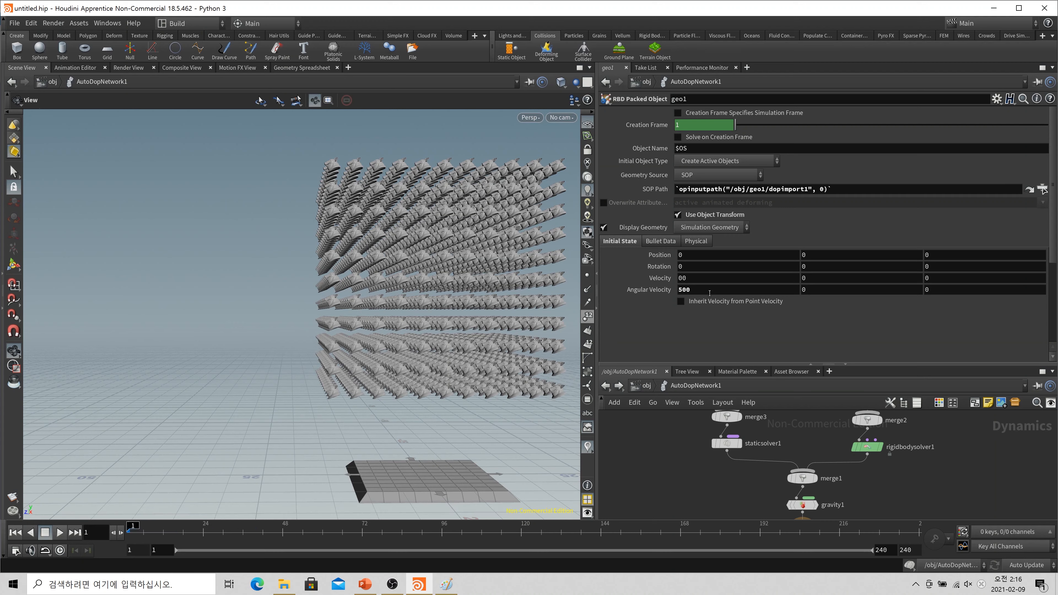
{"action": "left_click_drag", "start_coordinate": [708, 291], "coordinate": [613, 295]}
{"action": "type", "text": "0"}
{"action": "key", "text": "Return"}
{"action": "left_click", "coordinate": [746, 303]}
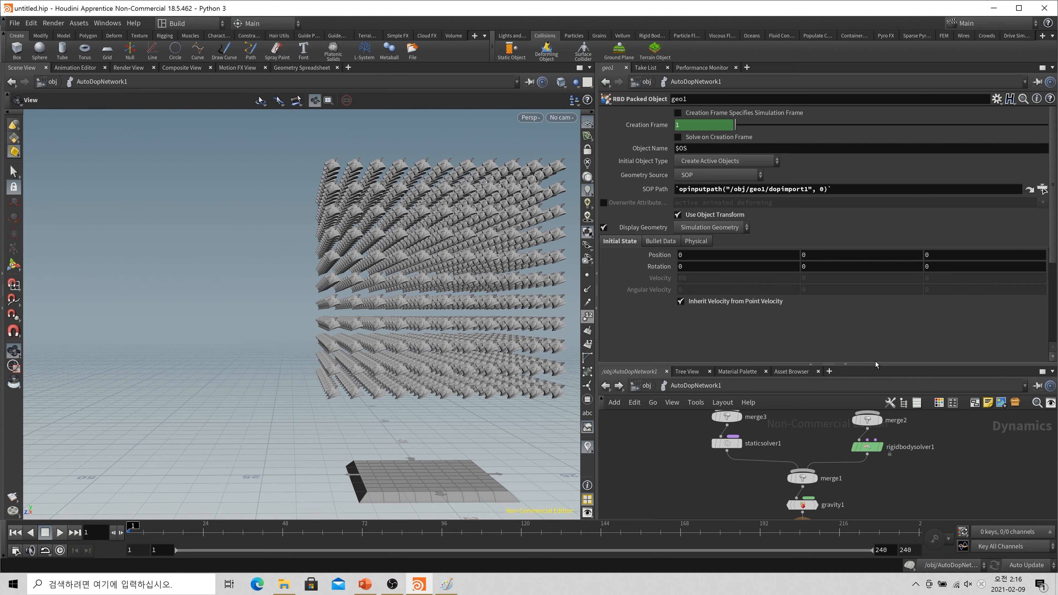
Return to the geo1 geometry network, display rest1 and inspect its node information.
{"action": "left_click_drag", "start_coordinate": [875, 362], "coordinate": [869, 267]}
{"action": "scroll", "coordinate": [875, 242], "scroll_direction": "down", "scroll_amount": 3}
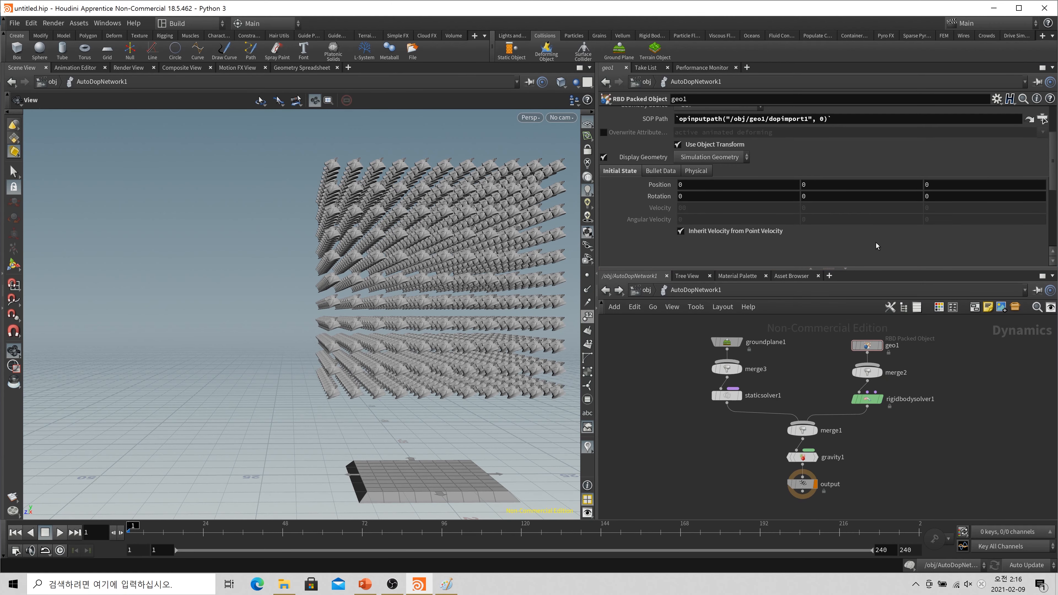
{"action": "scroll", "coordinate": [876, 242], "scroll_direction": "down", "scroll_amount": 2}
{"action": "middle_click_drag", "start_coordinate": [881, 343], "coordinate": [853, 371]}
{"action": "left_click", "coordinate": [654, 291]}
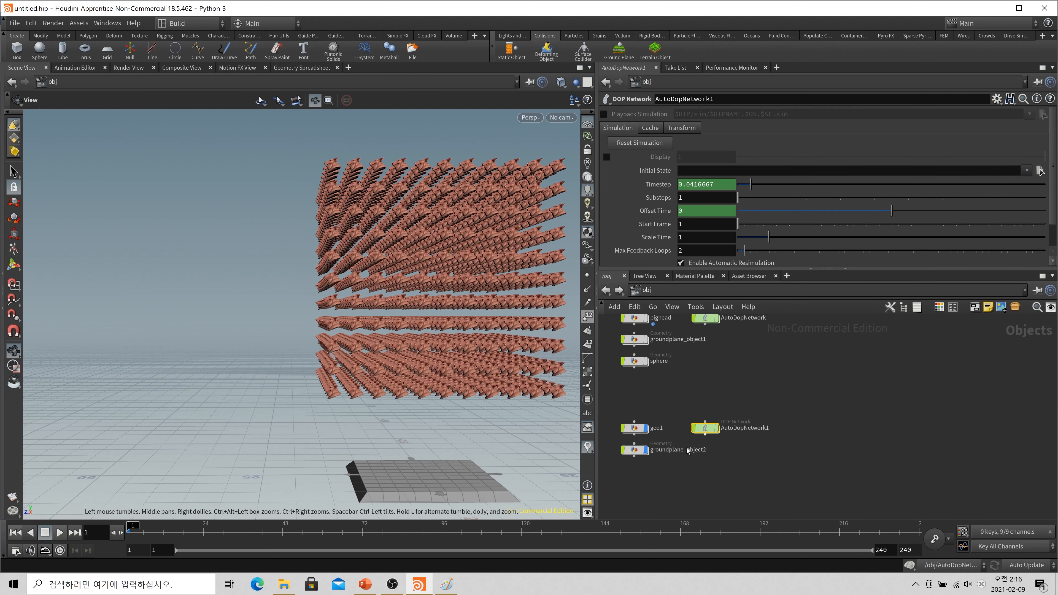
{"action": "left_click", "coordinate": [640, 429]}
{"action": "middle_click_drag", "start_coordinate": [745, 493], "coordinate": [752, 357]}
{"action": "left_click", "coordinate": [723, 385]}
{"action": "middle_click_drag", "start_coordinate": [725, 392], "coordinate": [770, 406]}
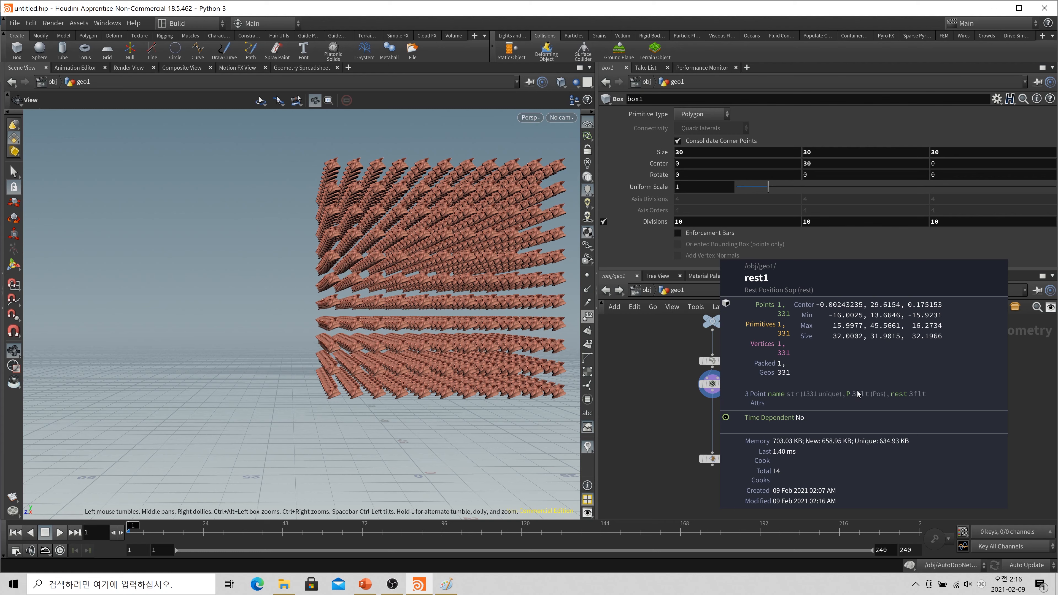
{"action": "scroll", "coordinate": [857, 392], "scroll_direction": "down", "scroll_amount": 2}
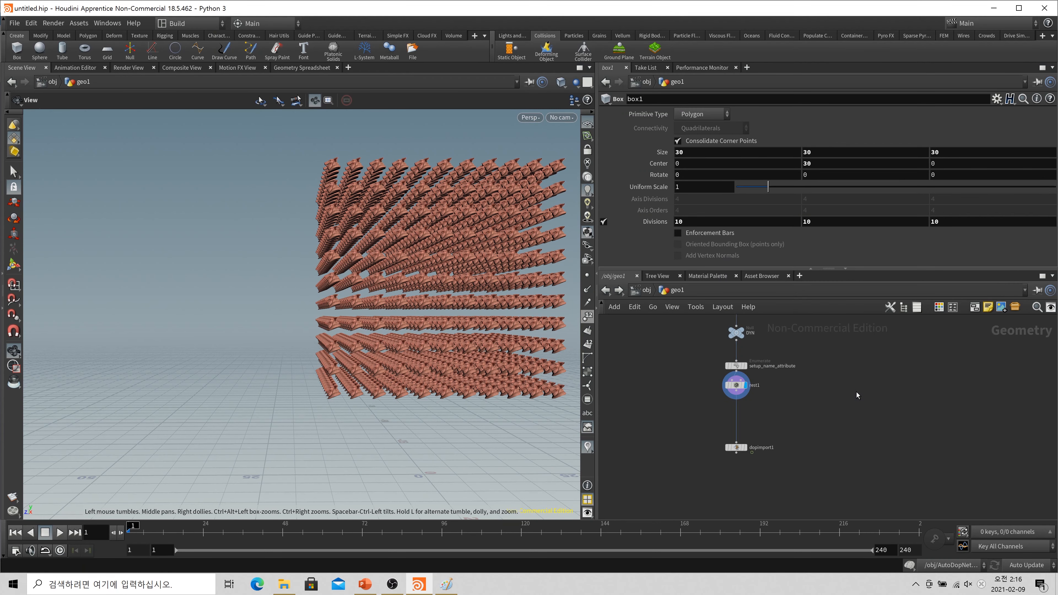
Move the pig head and box1 nodes farther apart above copytopoints2.
{"action": "middle_click_drag", "start_coordinate": [856, 392], "coordinate": [850, 477]}
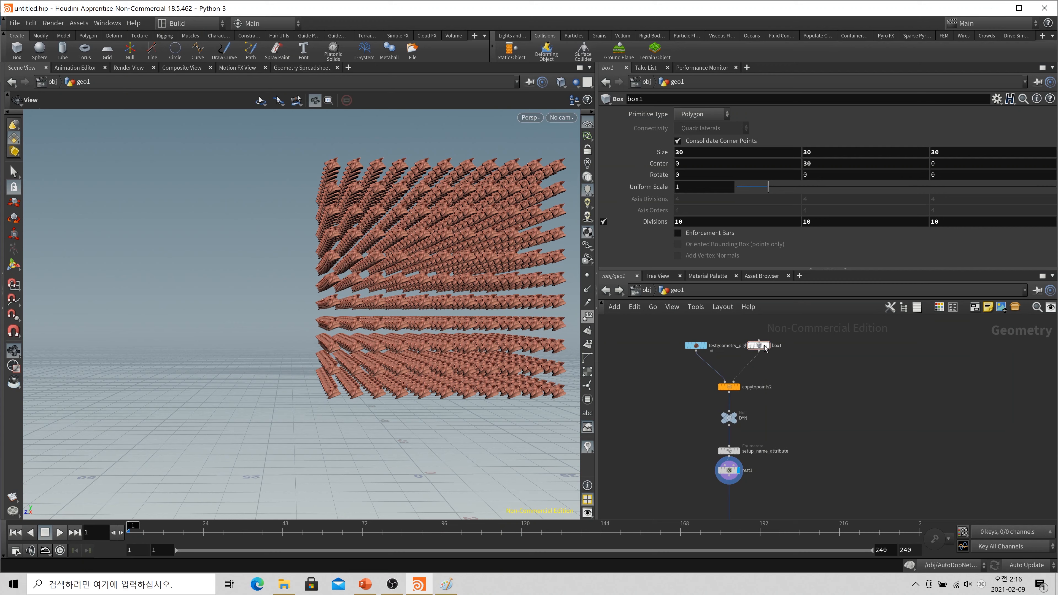
{"action": "left_click_drag", "start_coordinate": [758, 345], "coordinate": [788, 334]}
{"action": "left_click_drag", "start_coordinate": [695, 346], "coordinate": [672, 333]}
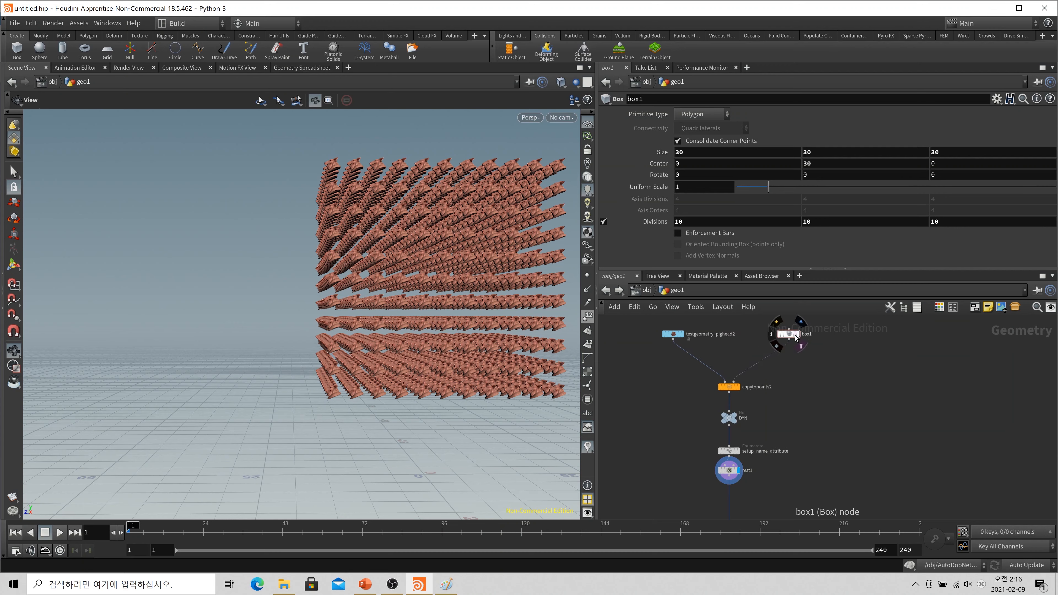
{"action": "left_click_drag", "start_coordinate": [792, 334], "coordinate": [790, 337]}
Select rest1 and check its point attributes in the node information.
{"action": "middle_click_drag", "start_coordinate": [796, 404], "coordinate": [788, 354]}
{"action": "mouse_move", "coordinate": [723, 423]}
{"action": "left_mouse_down"}
{"action": "mouse_move", "coordinate": [735, 452]}
{"action": "mouse_move", "coordinate": [723, 430]}
{"action": "left_mouse_up"}
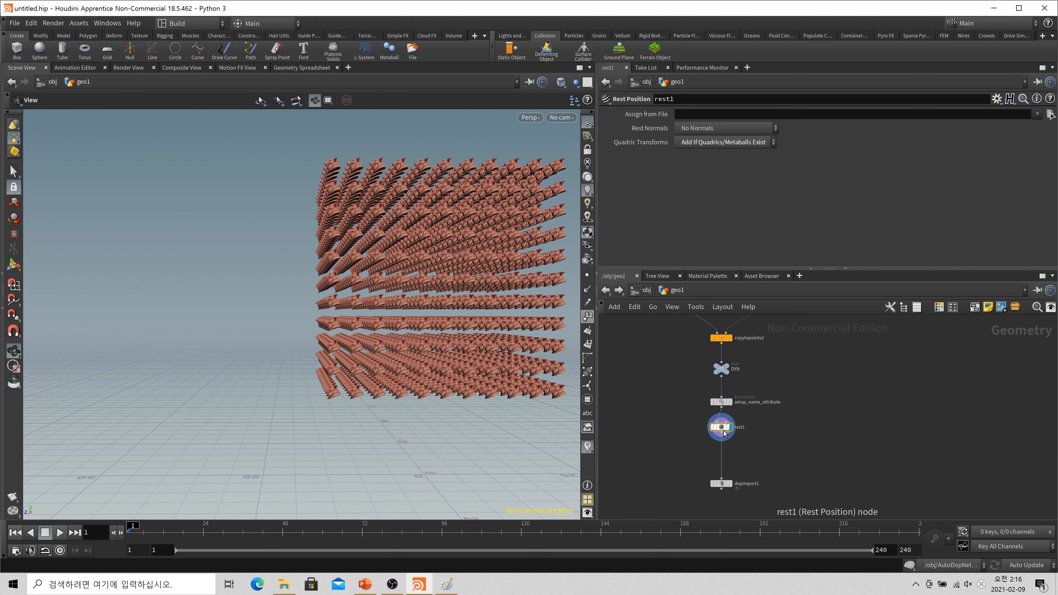
{"action": "middle_click", "coordinate": [724, 430]}
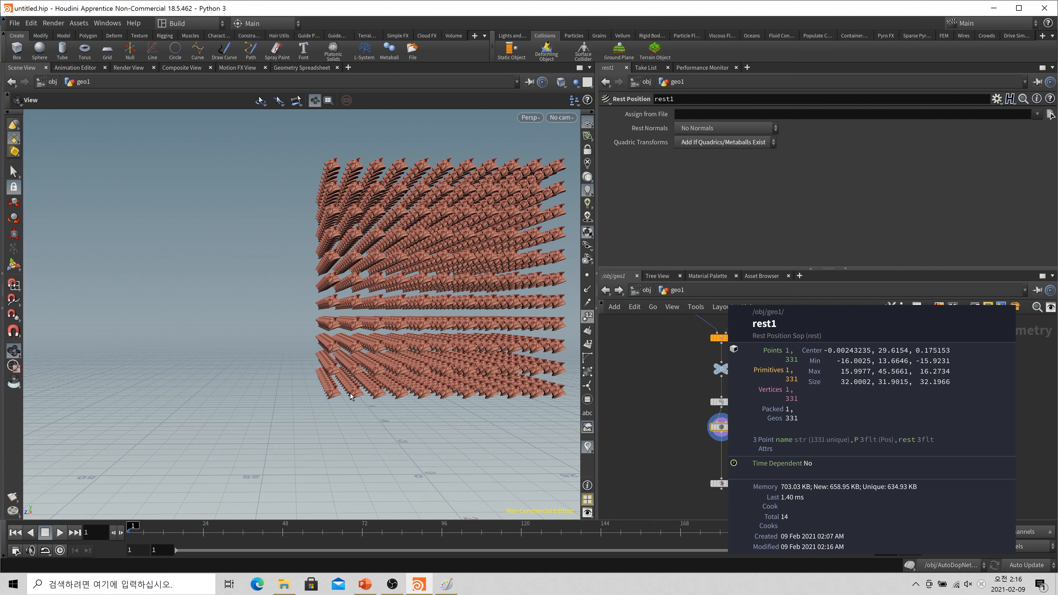
Insert an Attribute Randomize node between rest1 and dopimport1 and set its attribute name to v.
{"action": "middle_click_drag", "start_coordinate": [758, 458], "coordinate": [749, 426]}
{"action": "key", "text": "Tab"}
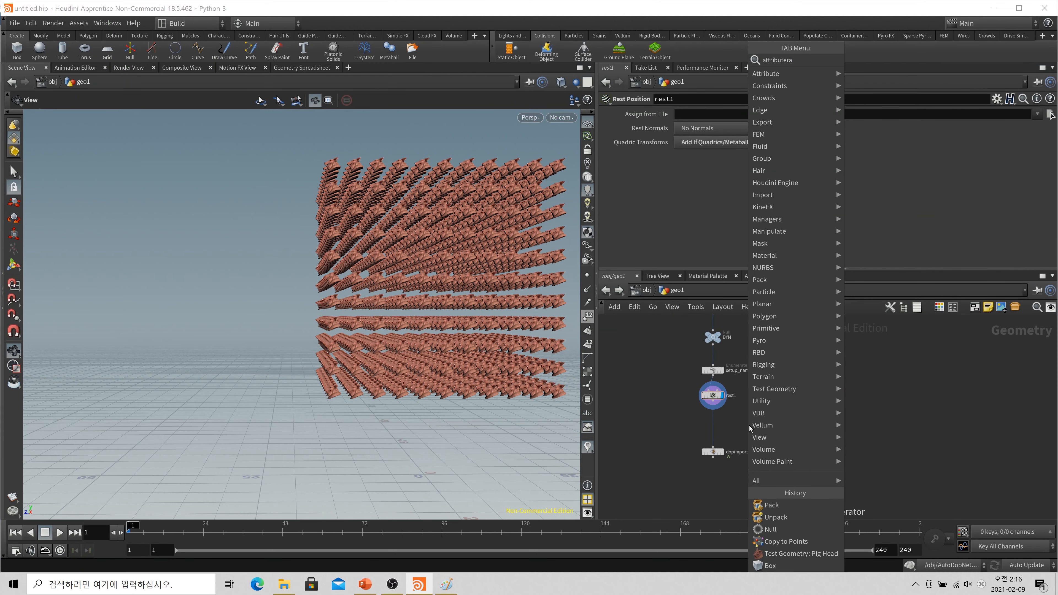
{"action": "key", "text": "Escape"}
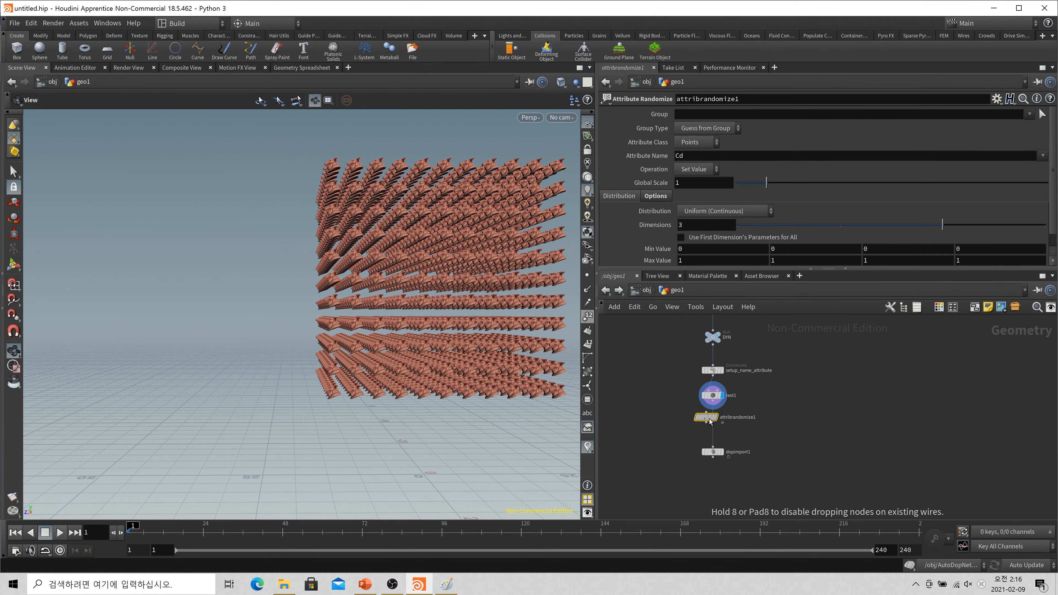
{"action": "left_click", "coordinate": [713, 423]}
{"action": "left_click_drag", "start_coordinate": [690, 156], "coordinate": [663, 166]}
{"action": "type", "text": "v"}
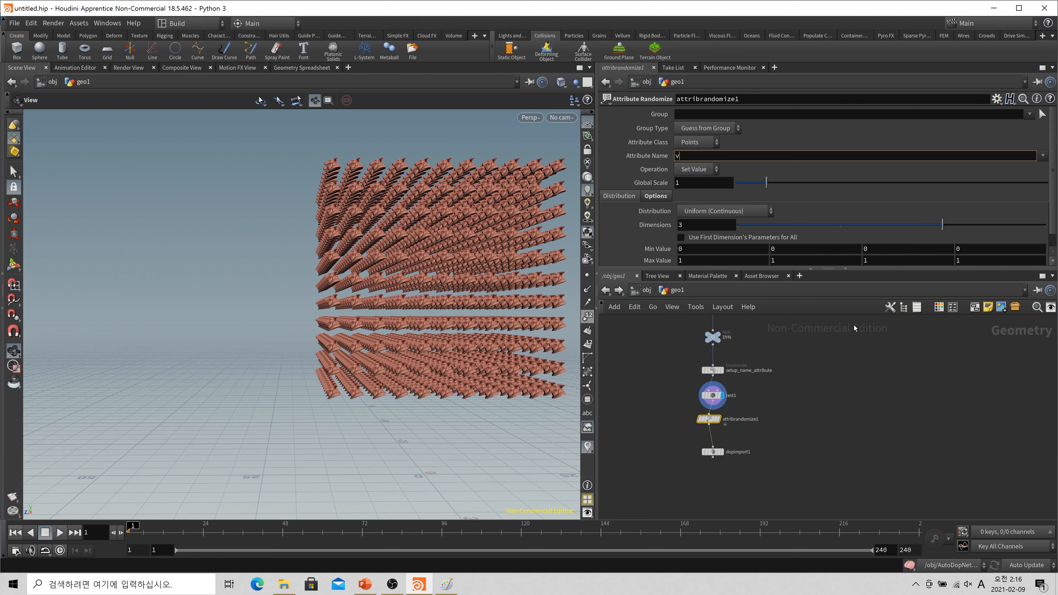
Set attribrandomize1's distribution to Direction or Orientation and its global scale to 10.
{"action": "left_click", "coordinate": [875, 379]}
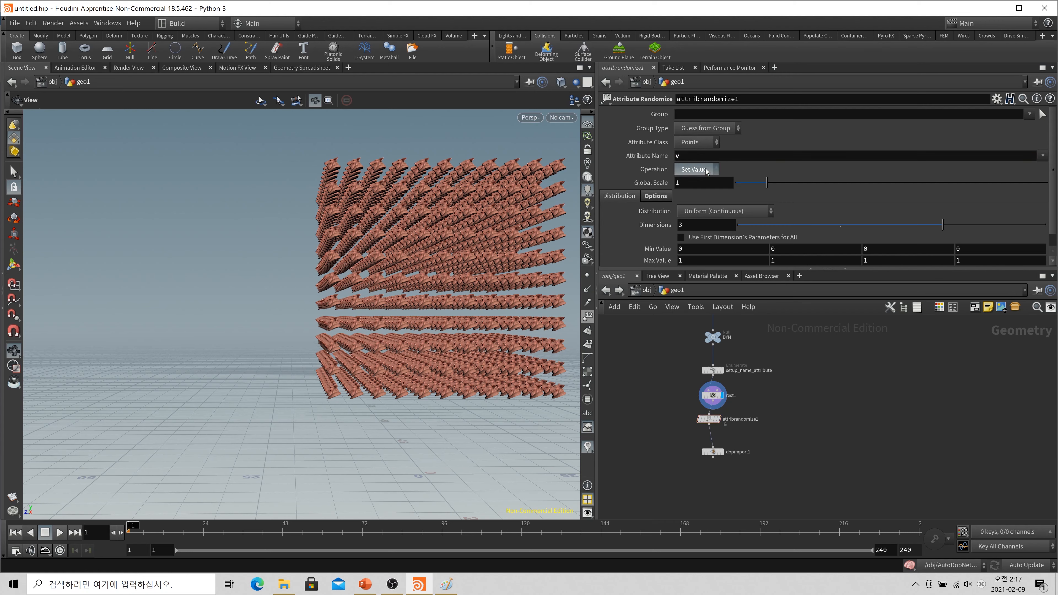
{"action": "scroll", "coordinate": [691, 207], "scroll_direction": "down", "scroll_amount": 1}
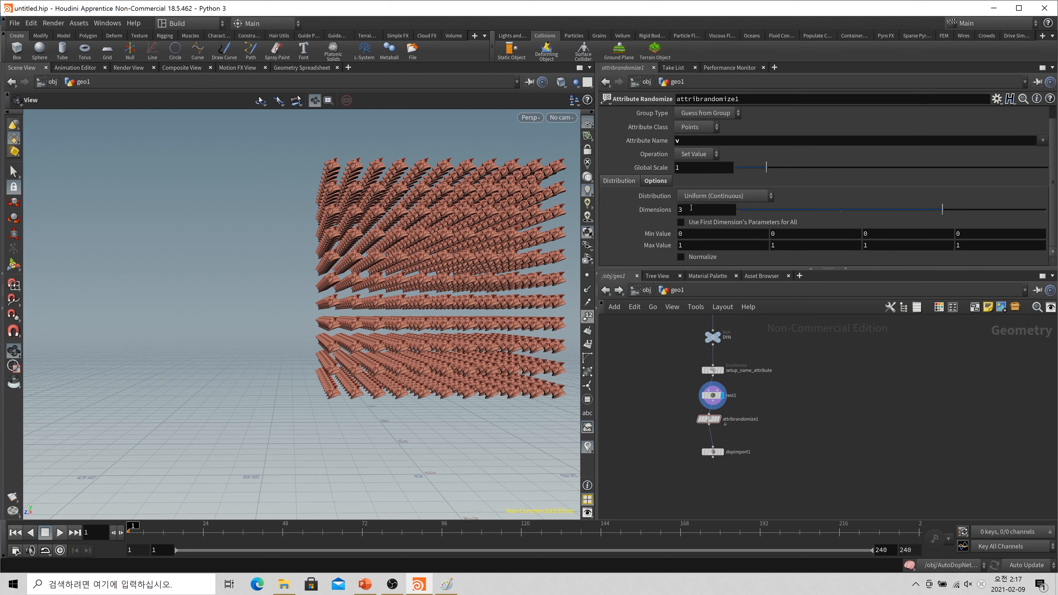
{"action": "left_click", "coordinate": [686, 200]}
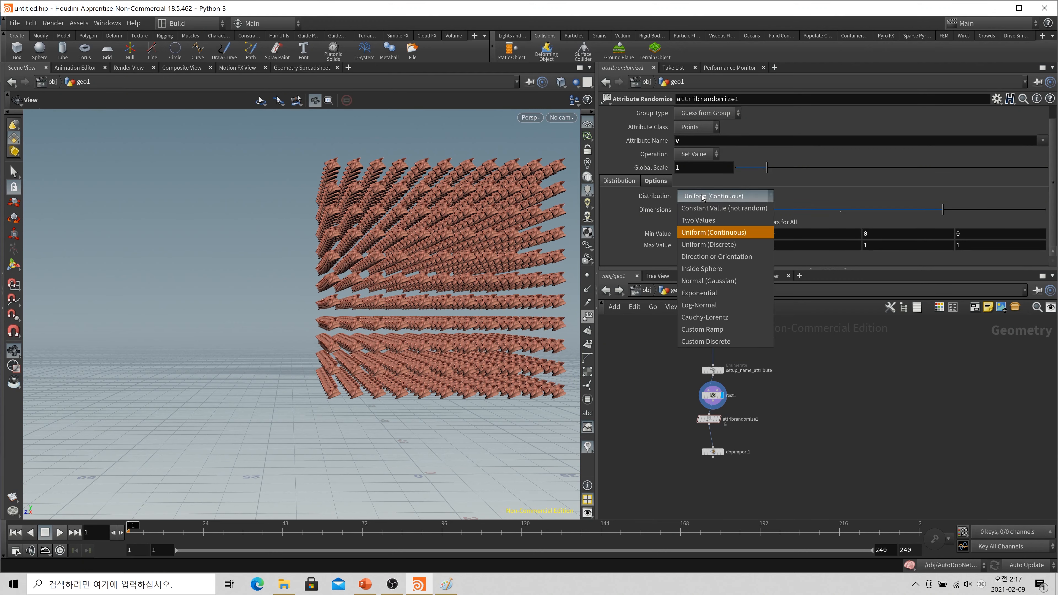
{"action": "left_click", "coordinate": [718, 257]}
{"action": "scroll", "coordinate": [707, 229], "scroll_direction": "down", "scroll_amount": 1}
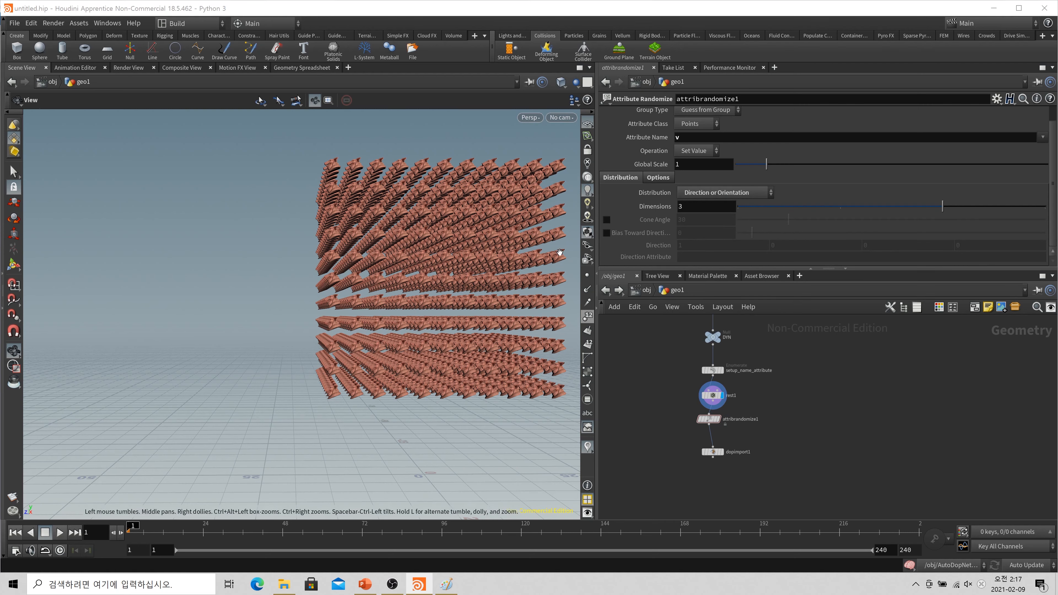
{"action": "left_click", "coordinate": [693, 164]}
{"action": "type", "text": "0"}
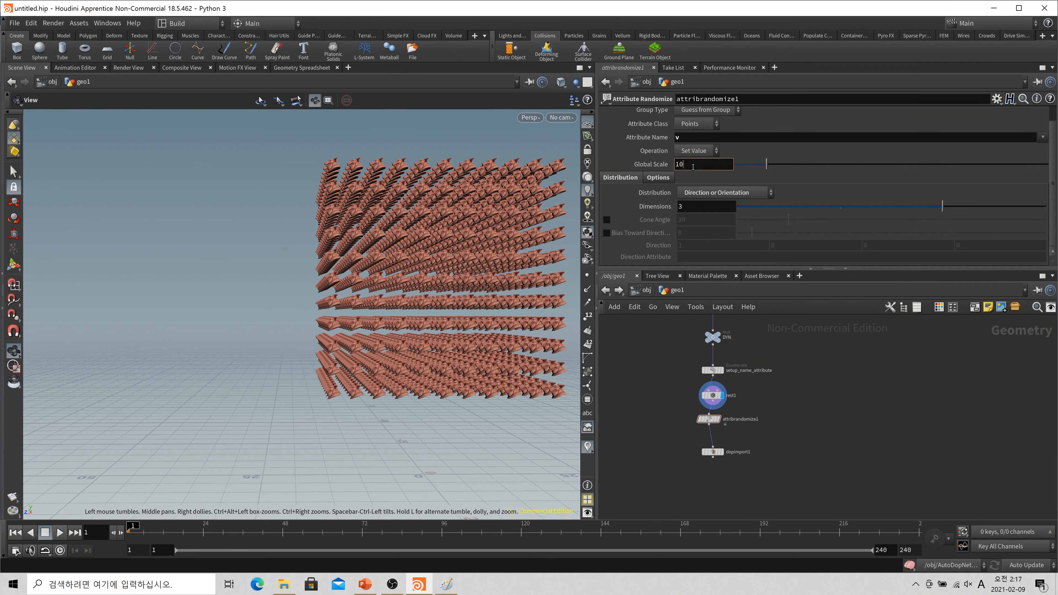
{"action": "key", "text": "Return"}
Display attribrandomize1 and check its point v values in the geometry spreadsheet, then return to the scene view.
{"action": "right_click_drag", "start_coordinate": [486, 265], "coordinate": [420, 288]}
{"action": "left_click_drag", "start_coordinate": [420, 288], "coordinate": [446, 298]}
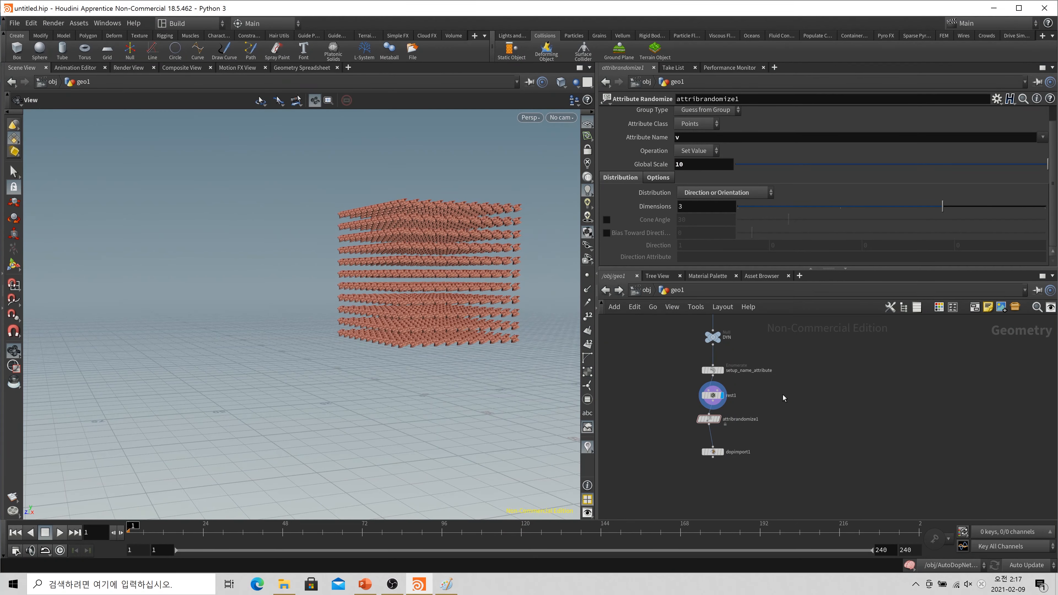
{"action": "scroll", "coordinate": [425, 307], "scroll_direction": "up", "scroll_amount": 5}
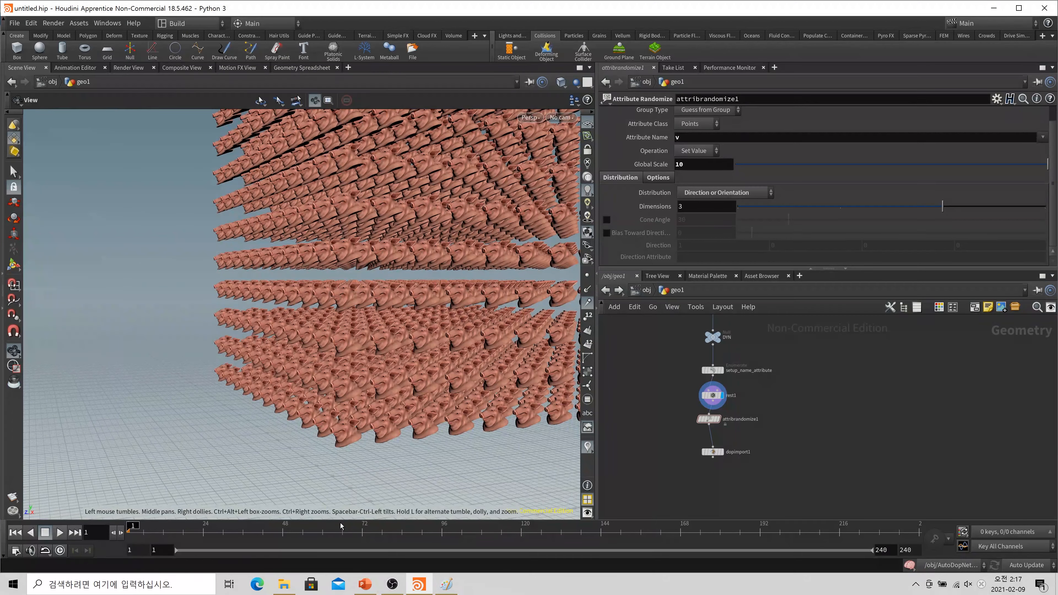
{"action": "key", "text": "w"}
{"action": "right_click_drag", "start_coordinate": [394, 371], "coordinate": [573, 317]}
{"action": "key", "text": "w"}
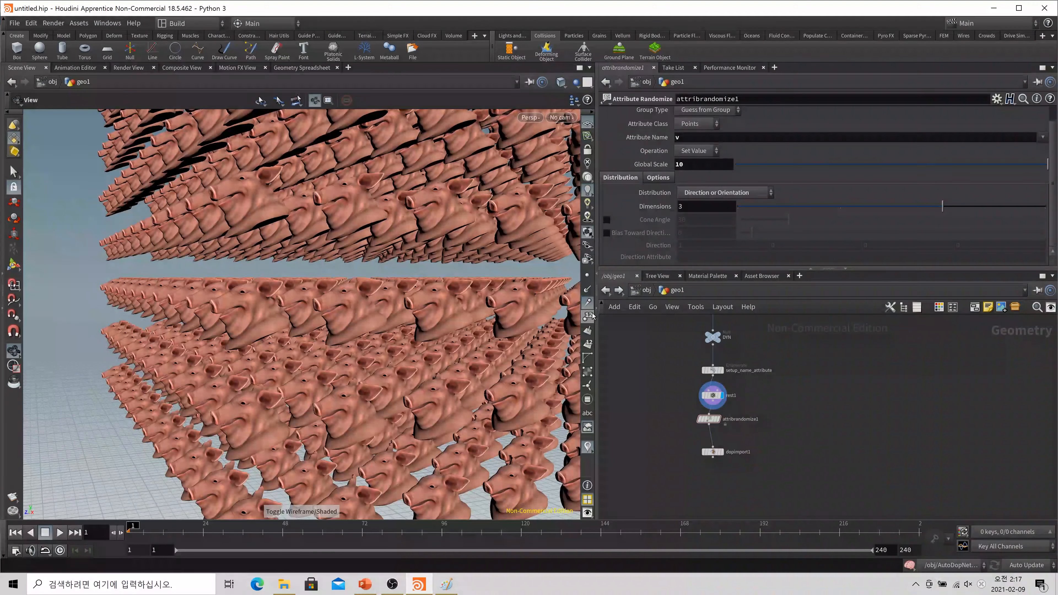
{"action": "left_click", "coordinate": [587, 303]}
{"action": "left_click", "coordinate": [278, 68]}
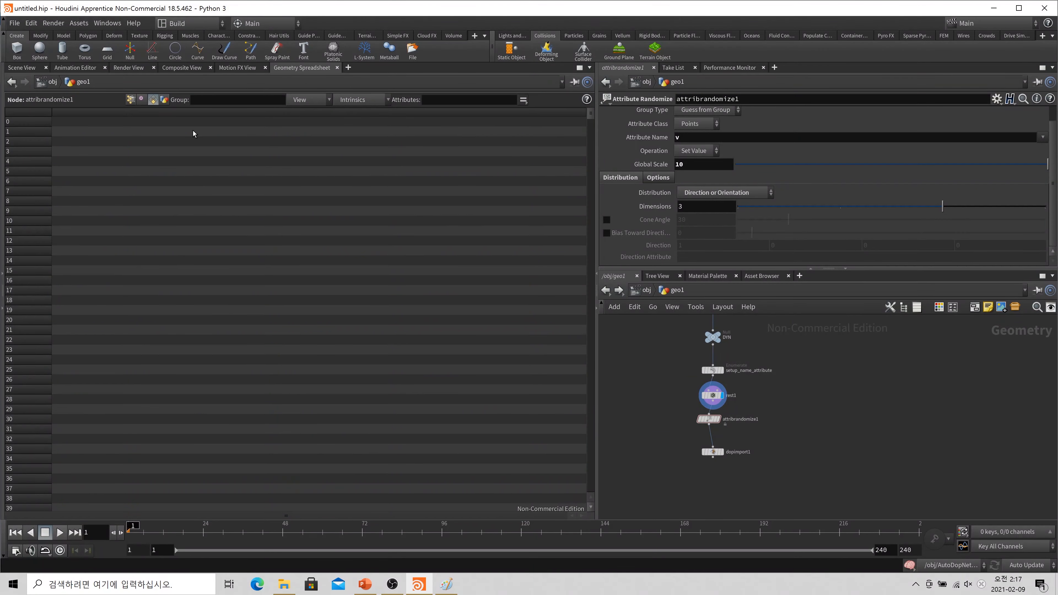
{"action": "left_click", "coordinate": [717, 419]}
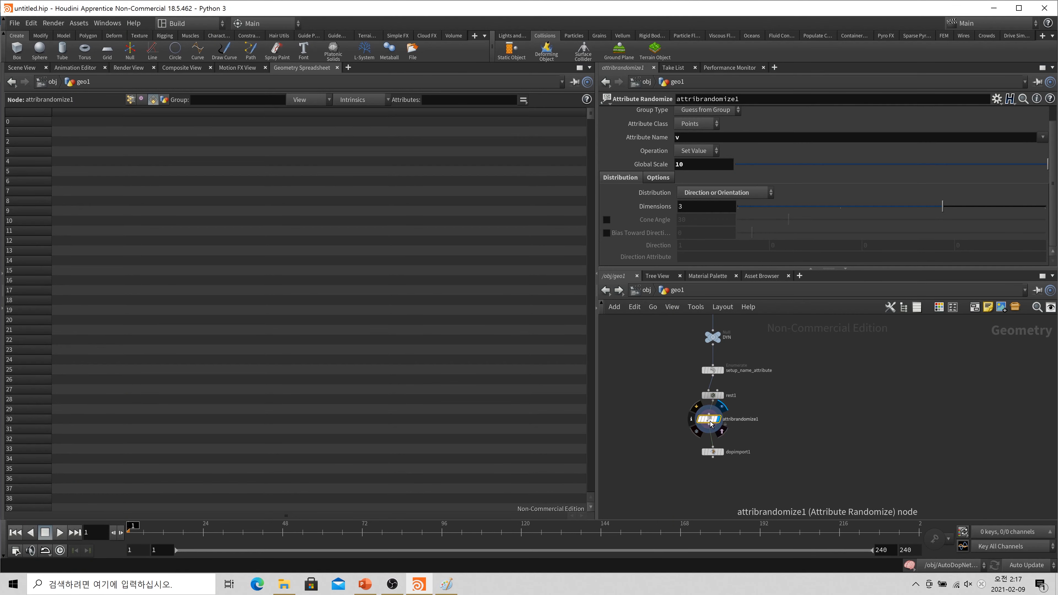
{"action": "left_click", "coordinate": [708, 419]}
{"action": "left_click", "coordinate": [132, 100]}
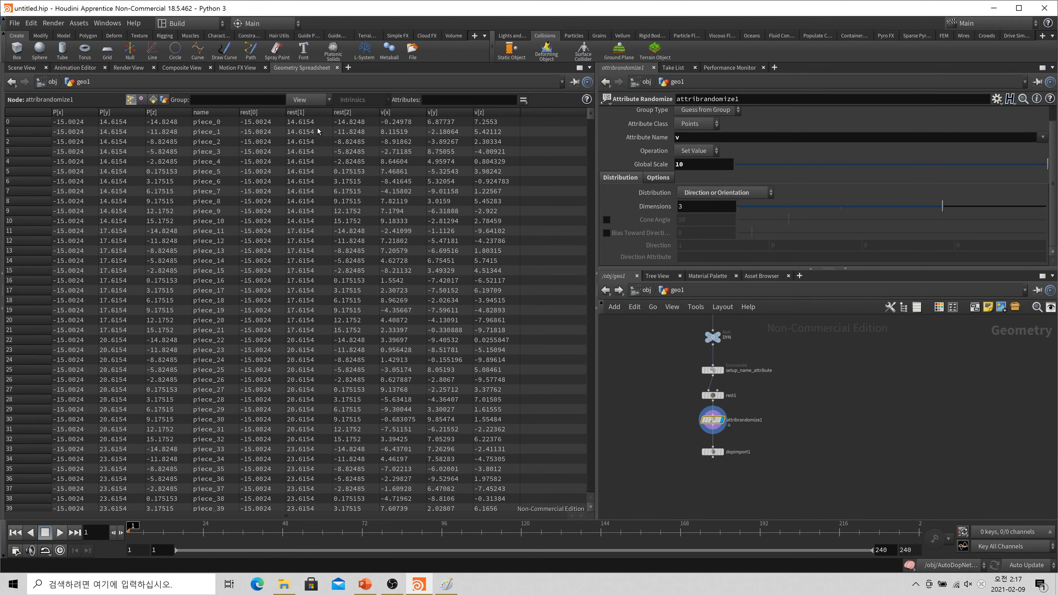
{"action": "left_click", "coordinate": [22, 68]}
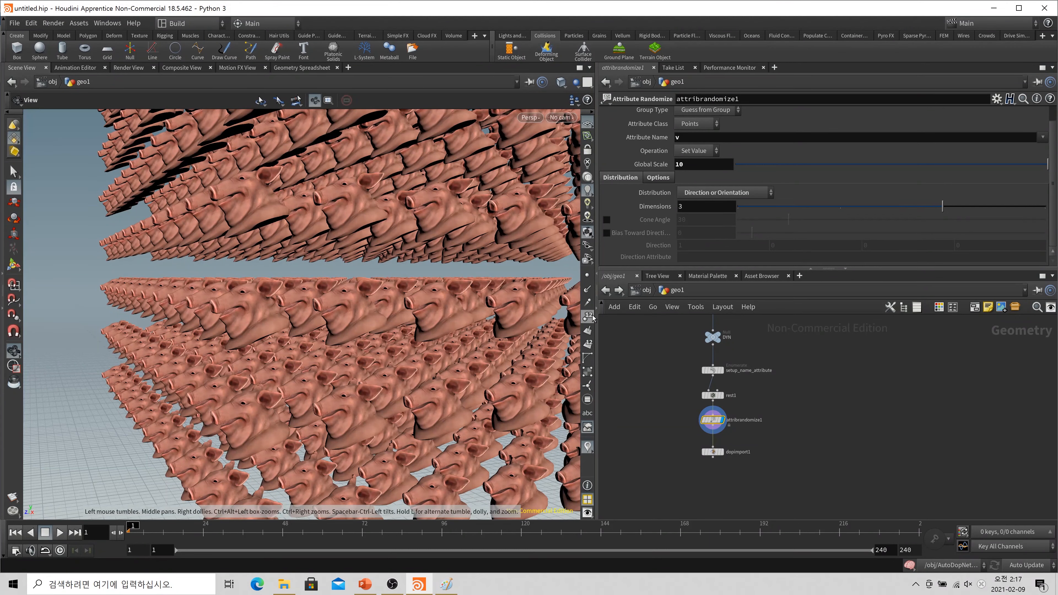
Display dopimport1, reselect attribrandomize1, and play the simulation to about frame 15 to check the pieces' initial velocity.
{"action": "key", "text": "w"}
{"action": "right_click_drag", "start_coordinate": [345, 342], "coordinate": [313, 316]}
{"action": "key", "text": "w"}
{"action": "key", "text": "h"}
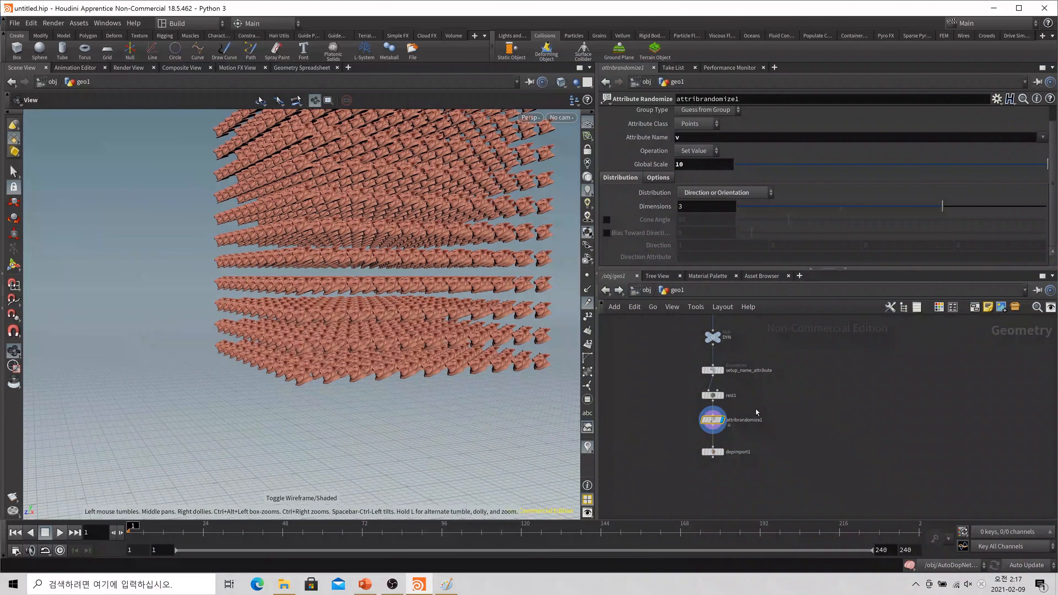
{"action": "left_click", "coordinate": [721, 452]}
{"action": "right_click_drag", "start_coordinate": [317, 448], "coordinate": [74, 404]}
{"action": "middle_click_drag", "start_coordinate": [73, 404], "coordinate": [258, 338]}
{"action": "left_click_drag", "start_coordinate": [258, 339], "coordinate": [315, 331]}
{"action": "middle_click_drag", "start_coordinate": [258, 330], "coordinate": [333, 304]}
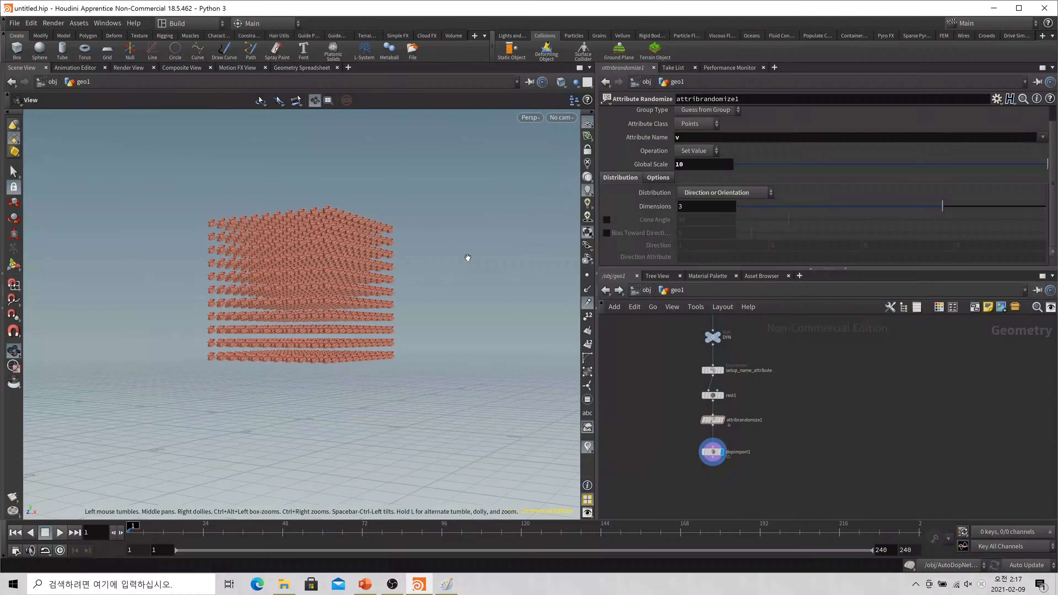
{"action": "left_click", "coordinate": [718, 422]}
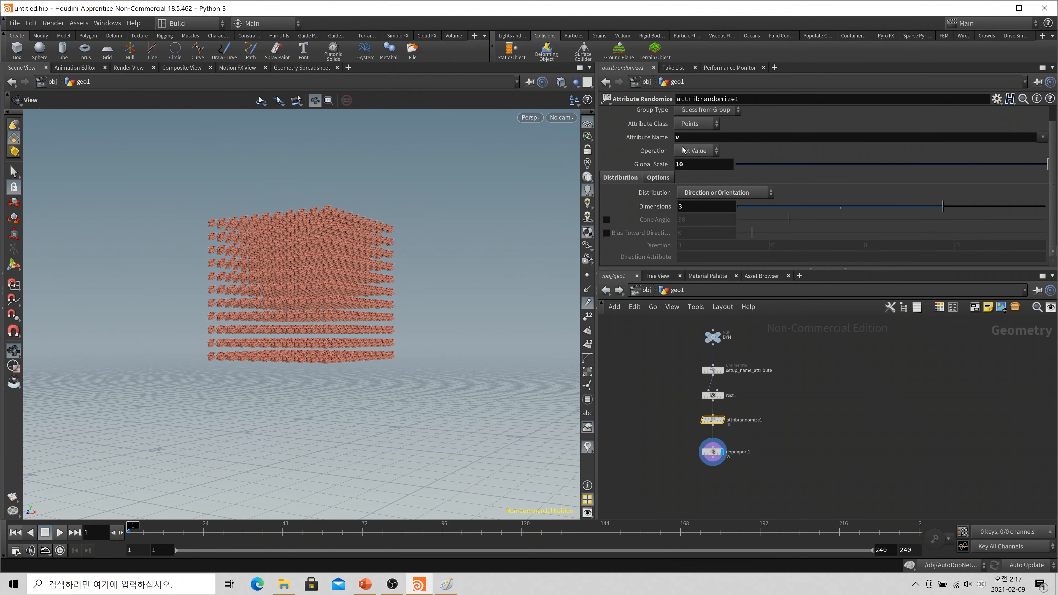
{"action": "left_click_drag", "start_coordinate": [335, 291], "coordinate": [334, 388]}
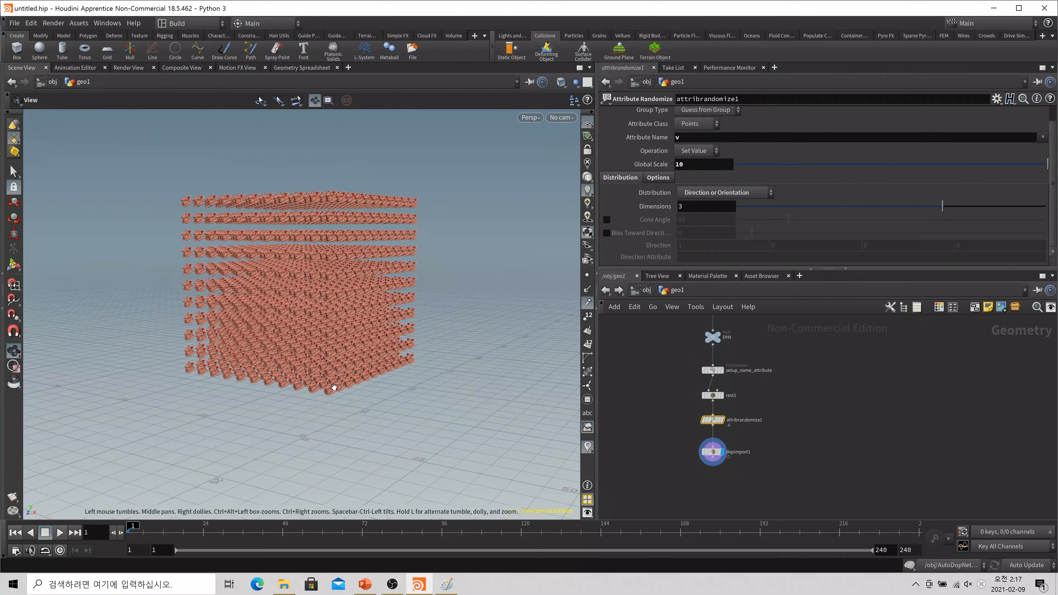
{"action": "left_click", "coordinate": [59, 532]}
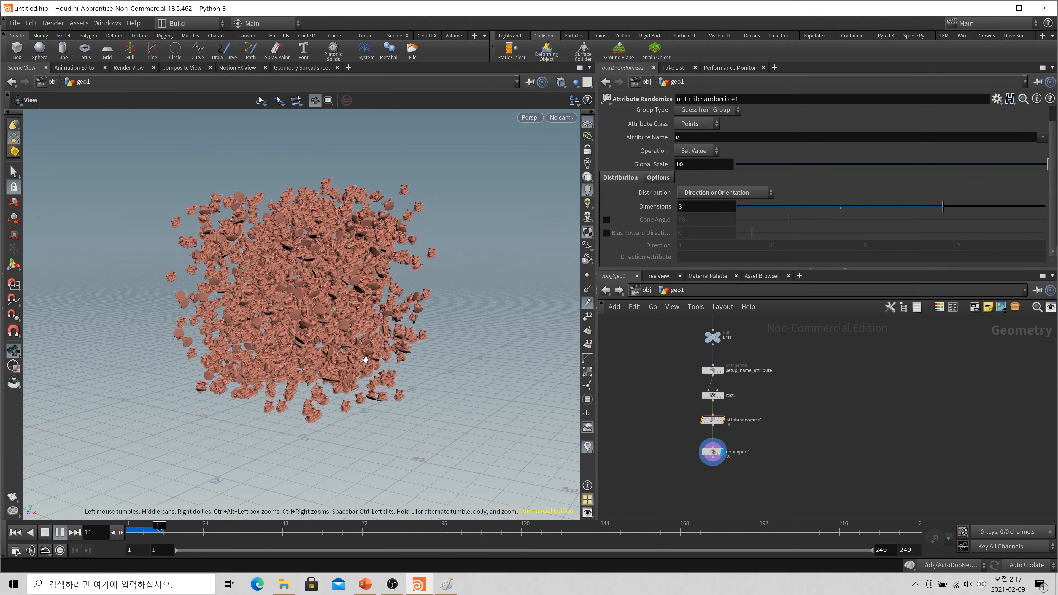
{"action": "left_click", "coordinate": [60, 532]}
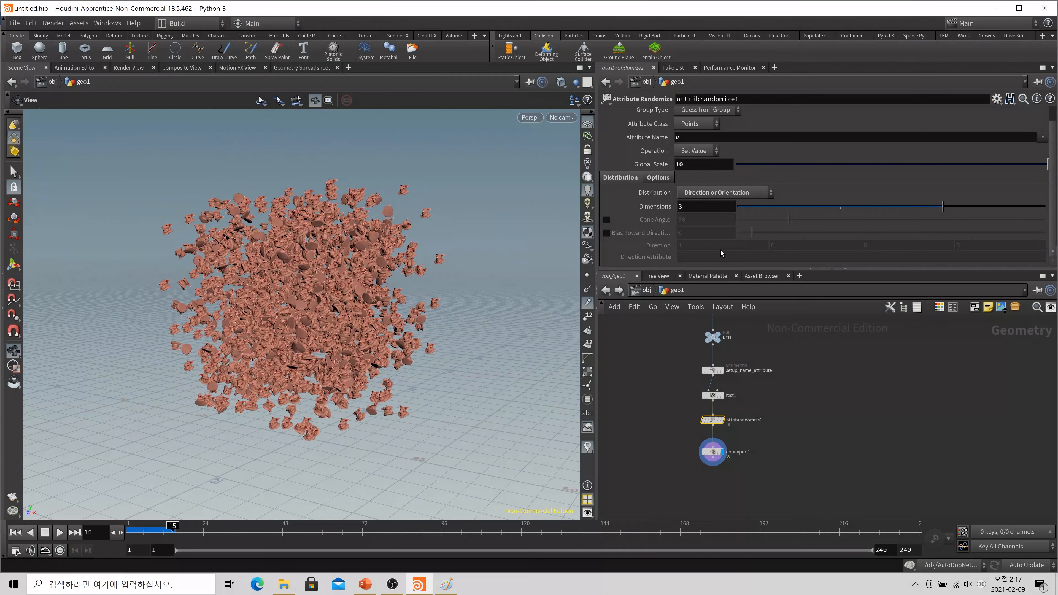
Try a global scale of 100 on attribrandomize1 by replaying the simulation, and restore the scale to 10.
{"action": "key", "text": "ctrl+Up"}
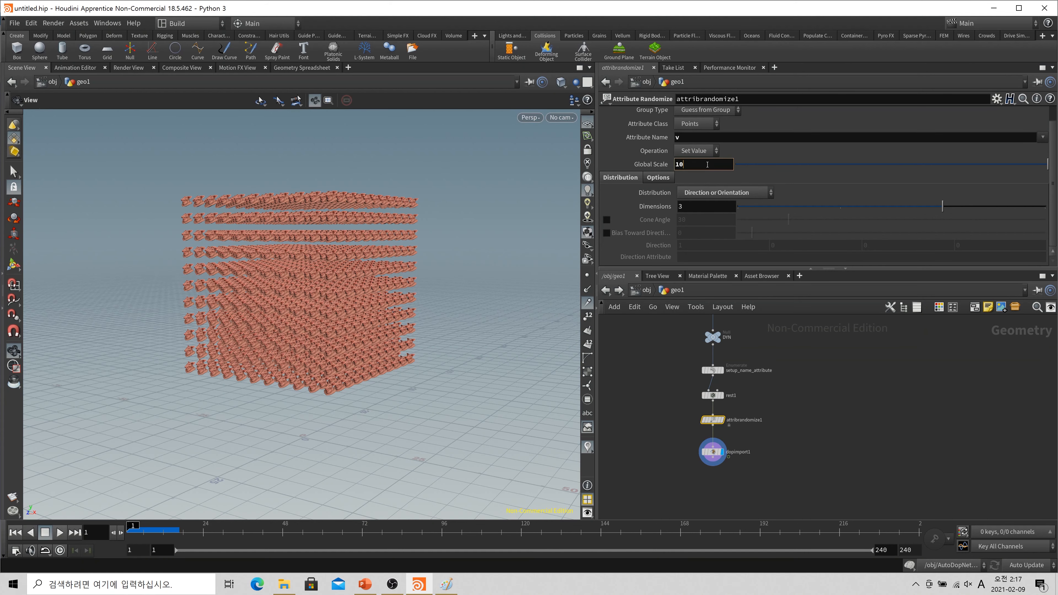
{"action": "type", "text": "0"}
{"action": "key", "text": "Return"}
{"action": "left_click", "coordinate": [60, 533]}
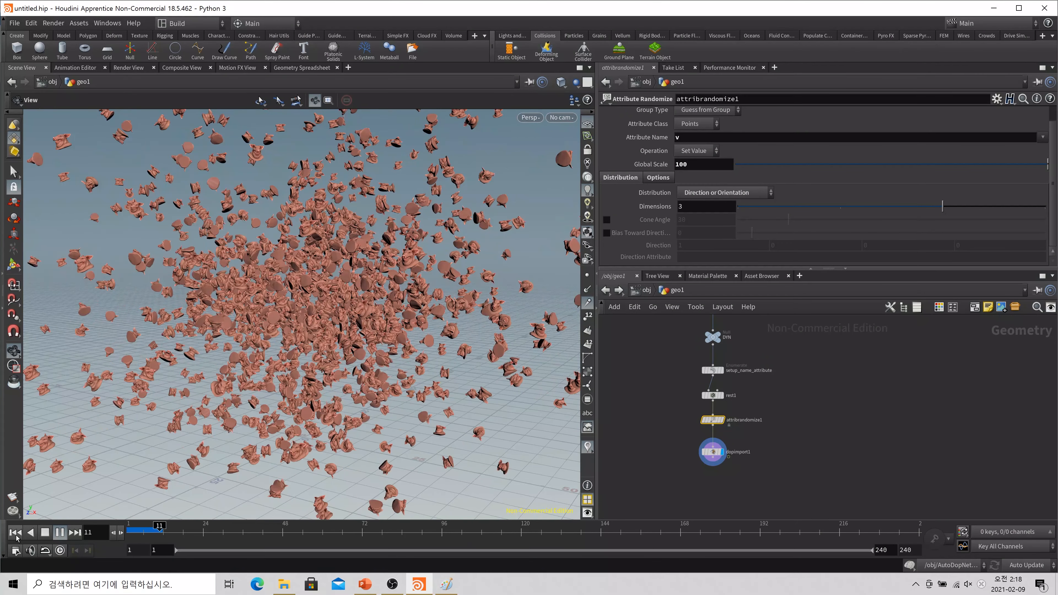
{"action": "key", "text": "ctrl+Up"}
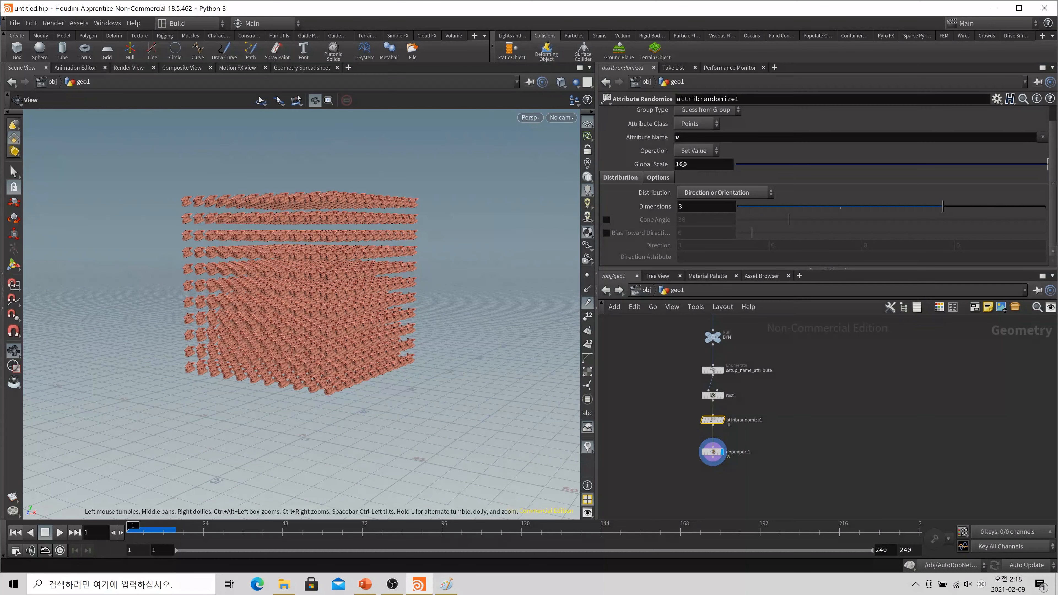
{"action": "left_click", "coordinate": [679, 164]}
{"action": "key", "text": "BackSpace"}
{"action": "key", "text": "Return"}
Move dopimport1 down and insert a second Attribute Randomize node between attribrandomize1 and dopimport1.
{"action": "left_click_drag", "start_coordinate": [717, 462], "coordinate": [717, 477]}
{"action": "key", "text": "Tab"}
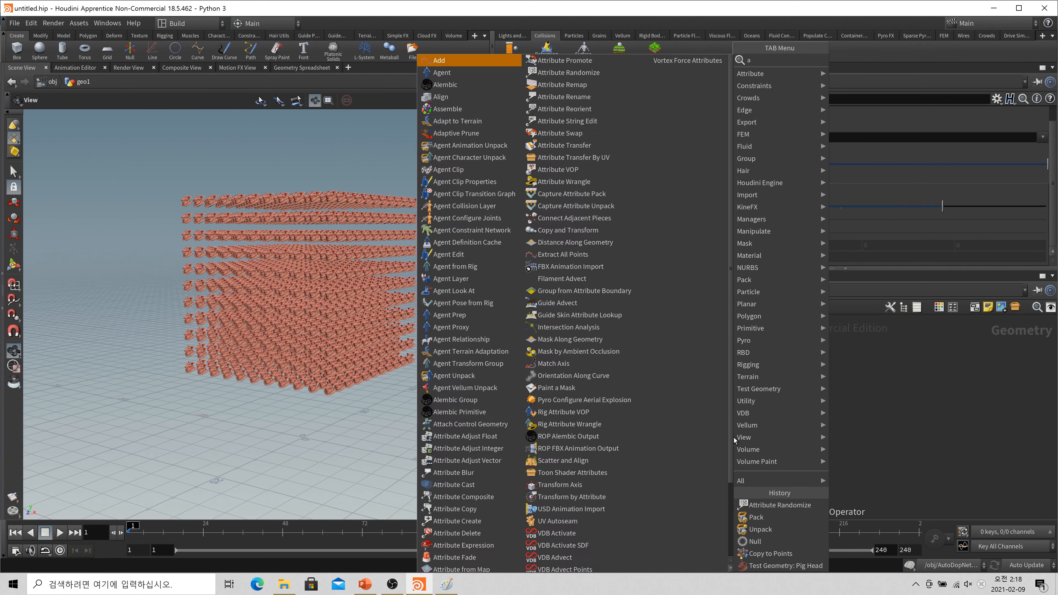
{"action": "type", "text": "attribute r"}
{"action": "key", "text": "Return"}
{"action": "left_click", "coordinate": [734, 437]}
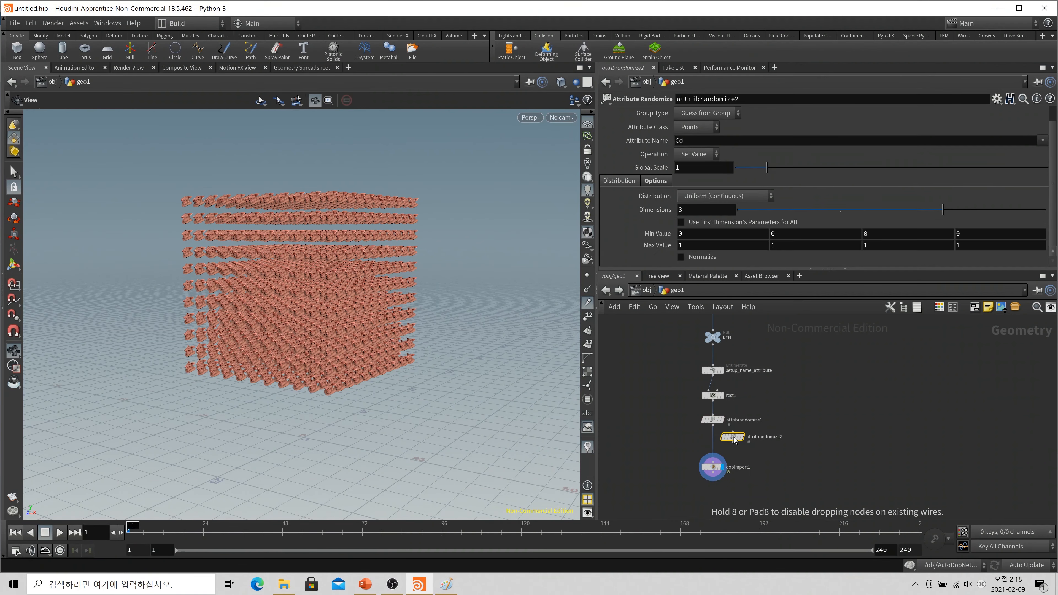
{"action": "left_click_drag", "start_coordinate": [734, 437], "coordinate": [715, 436]}
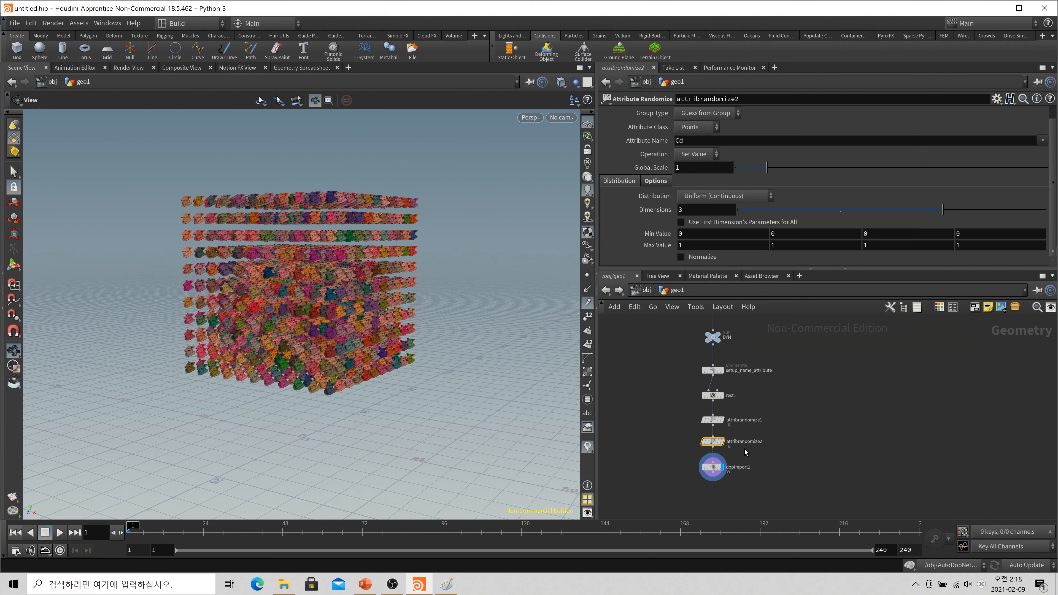
Configure attribrandomize2 with attribute name w, Direction or Orientation distribution and a global scale of 5.
{"action": "scroll", "coordinate": [704, 441], "scroll_direction": "up", "scroll_amount": 5}
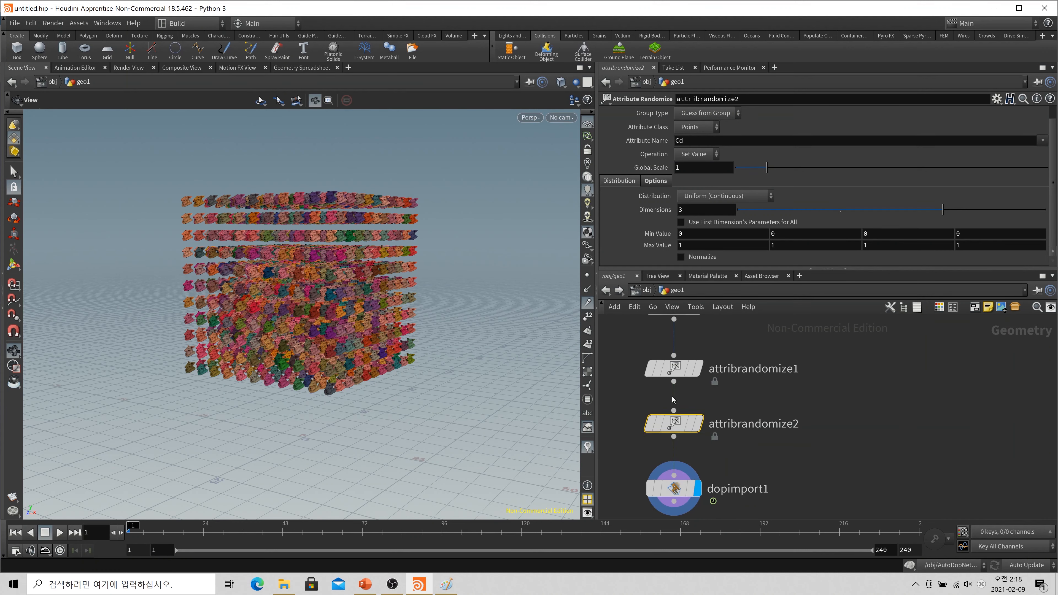
{"action": "double_click", "coordinate": [683, 140]}
{"action": "type", "text": "w"}
{"action": "key", "text": "Return"}
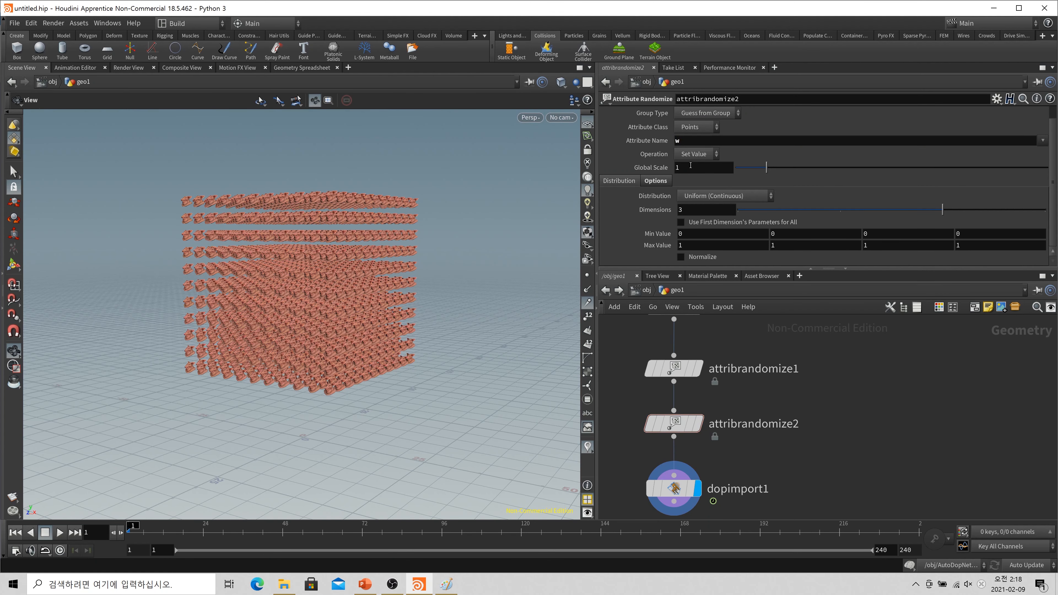
{"action": "left_click", "coordinate": [704, 198]}
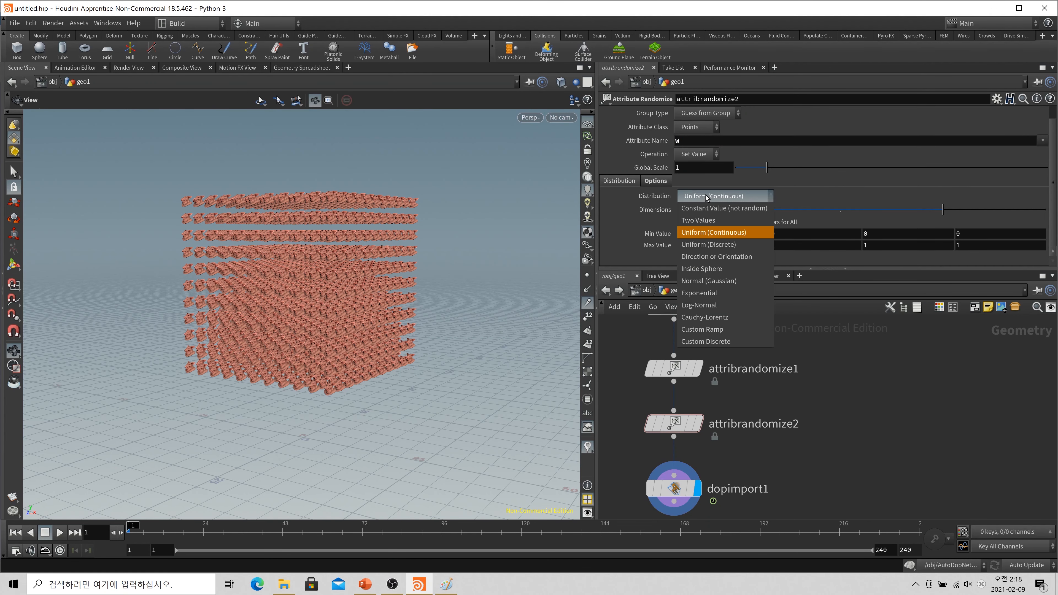
{"action": "left_click", "coordinate": [725, 259]}
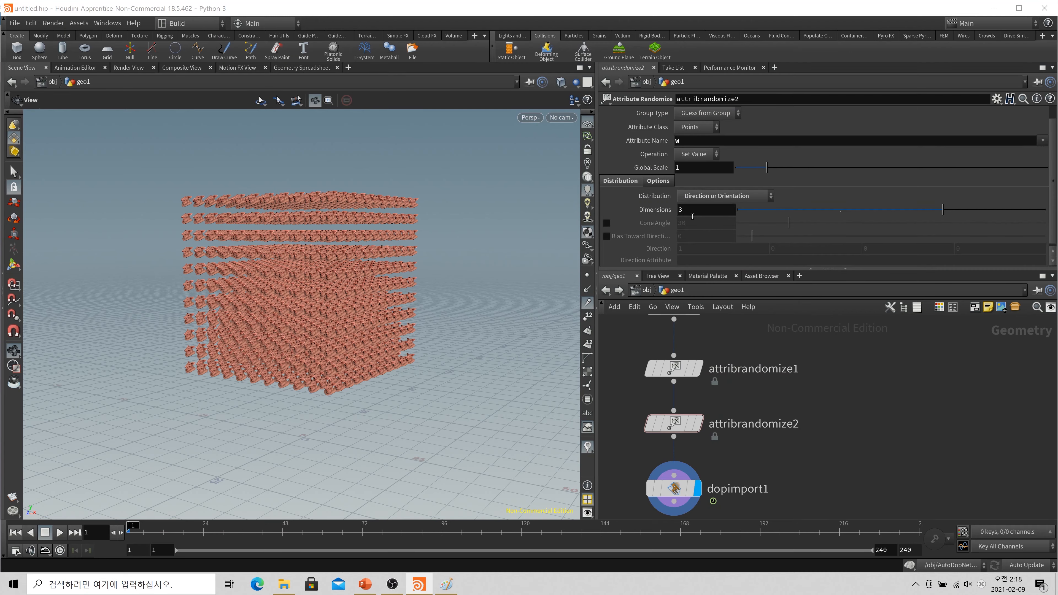
{"action": "double_click", "coordinate": [693, 169]}
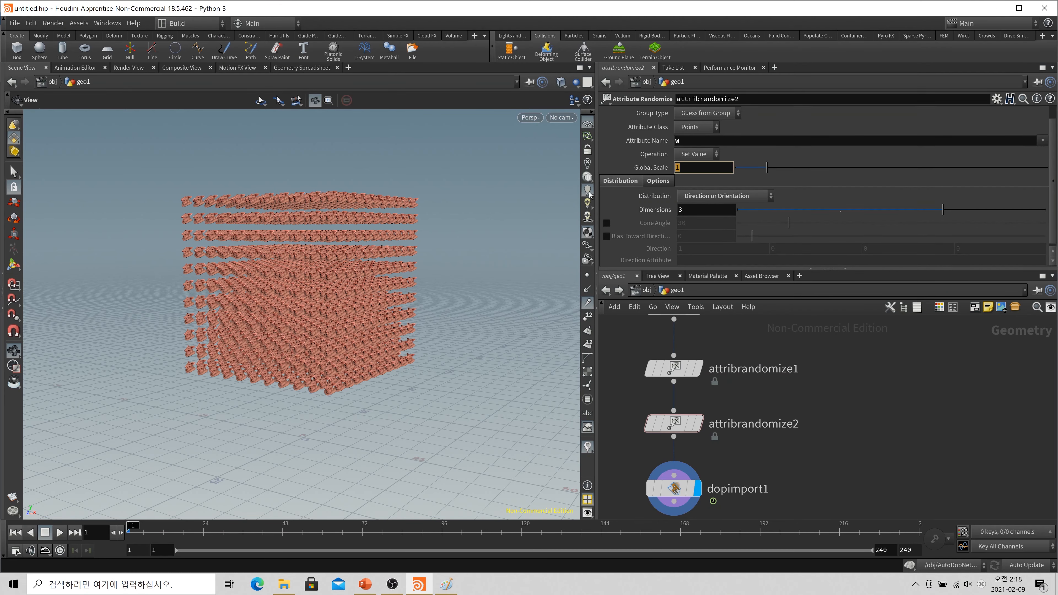
{"action": "type", "text": "5"}
{"action": "key", "text": "Return"}
Play the simulation to about frame 14 and inspect the spin of the pig heads.
{"action": "right_click_drag", "start_coordinate": [464, 283], "coordinate": [431, 233]}
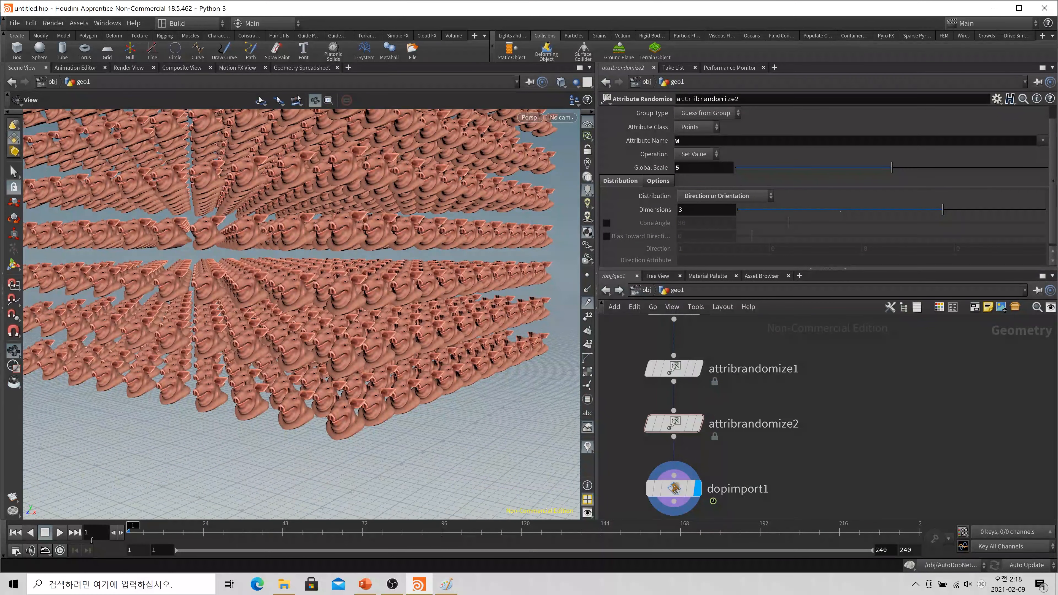
{"action": "left_click", "coordinate": [59, 533]}
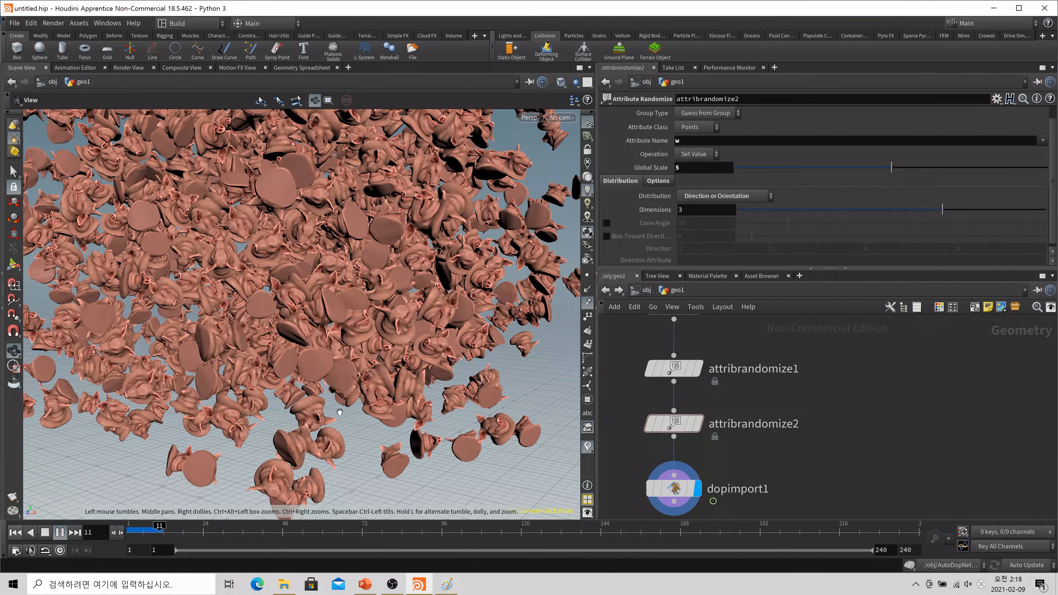
{"action": "left_click", "coordinate": [45, 532]}
{"action": "scroll", "coordinate": [355, 371], "scroll_direction": "down", "scroll_amount": 10}
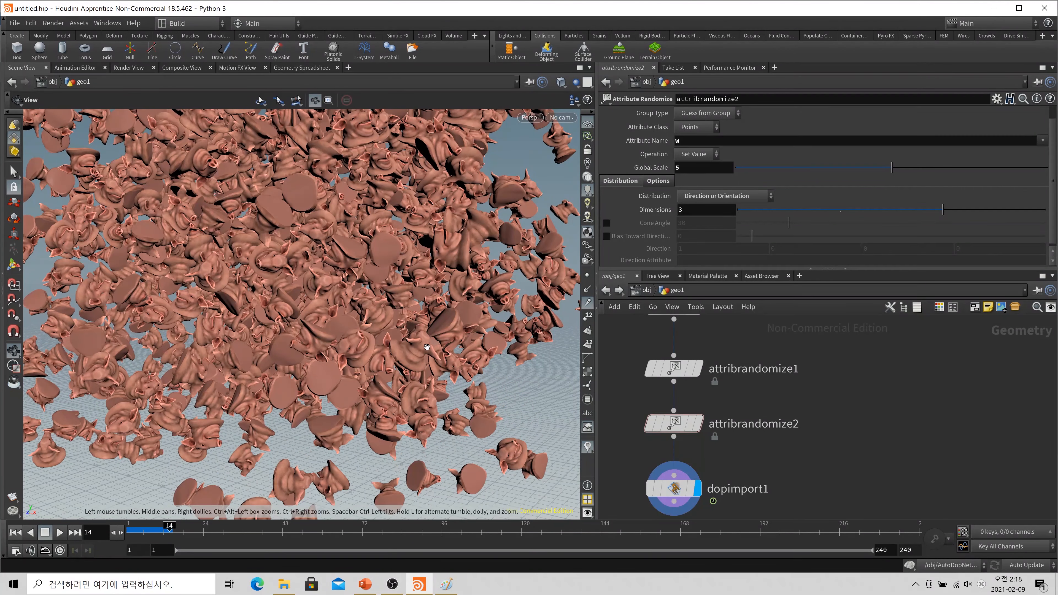
{"action": "left_click_drag", "start_coordinate": [355, 371], "coordinate": [392, 371]}
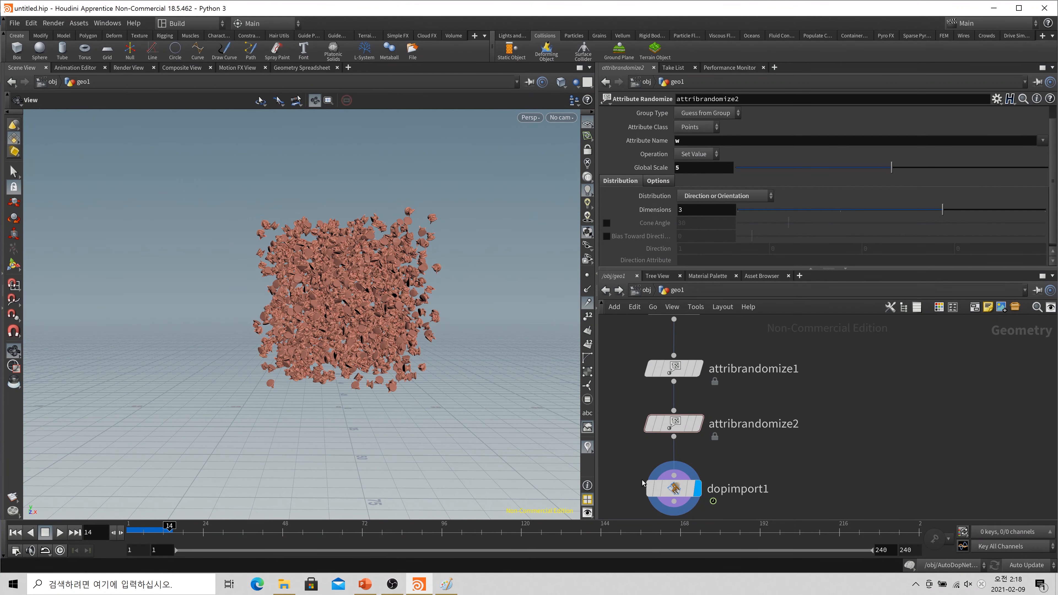
Leave geo1 and open the AutoDopNetwork1 dynamics network.
{"action": "key", "text": "u"}
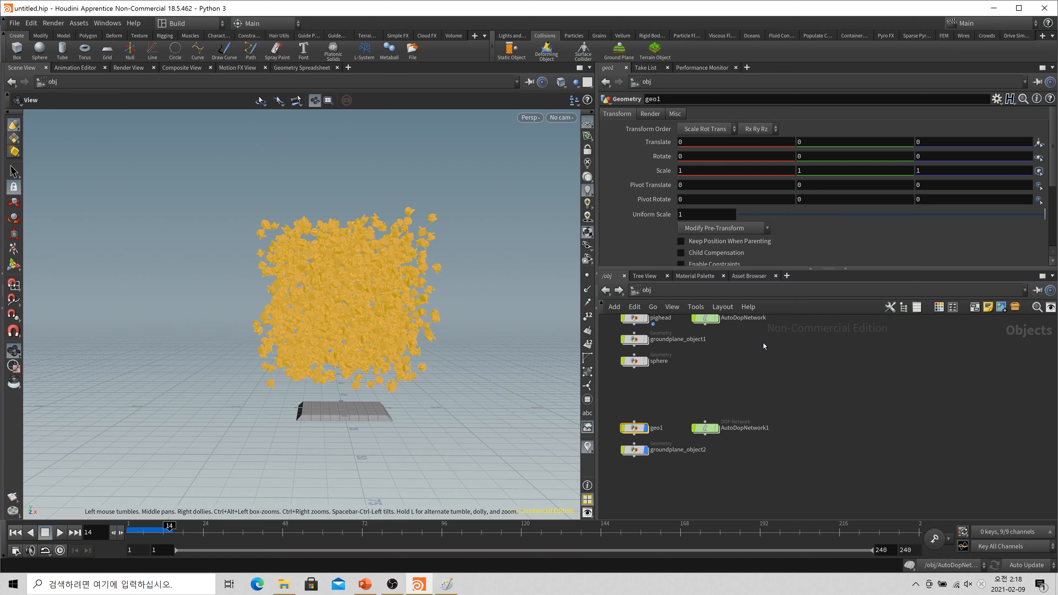
{"action": "double_click", "coordinate": [705, 427]}
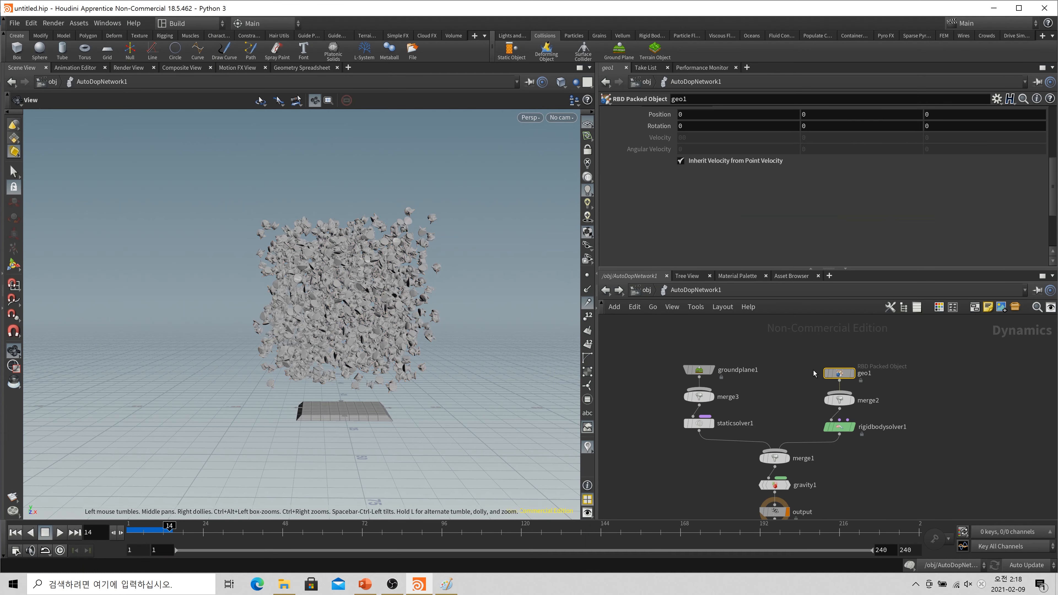
Examine the Initial State and Physical parameters of the geo1 packed object and the constraint settings of rigidbodysolver1.
{"action": "scroll", "coordinate": [679, 200], "scroll_direction": "up", "scroll_amount": 2}
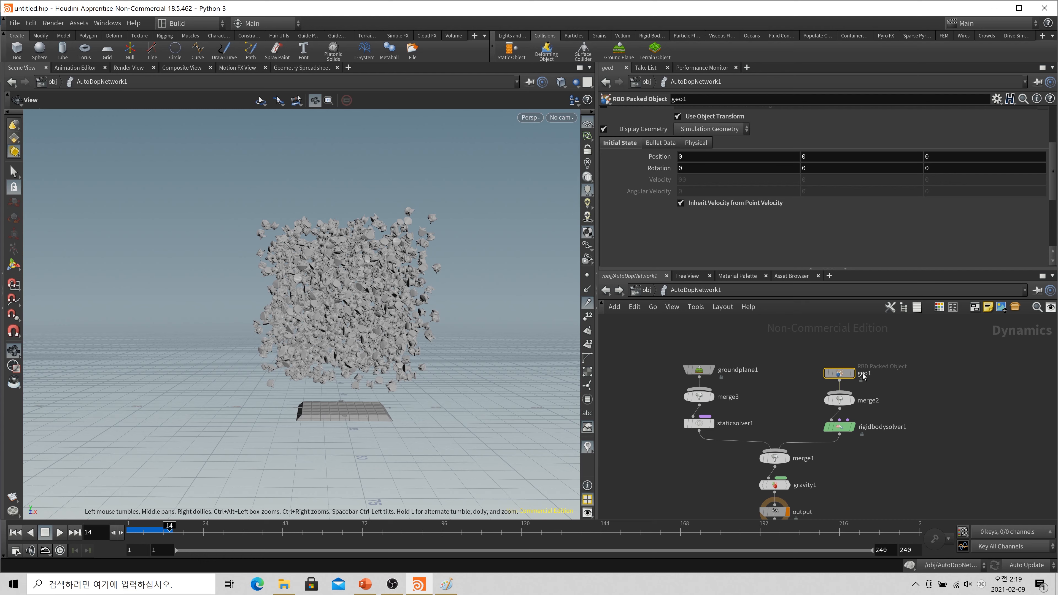
{"action": "left_click", "coordinate": [840, 426]}
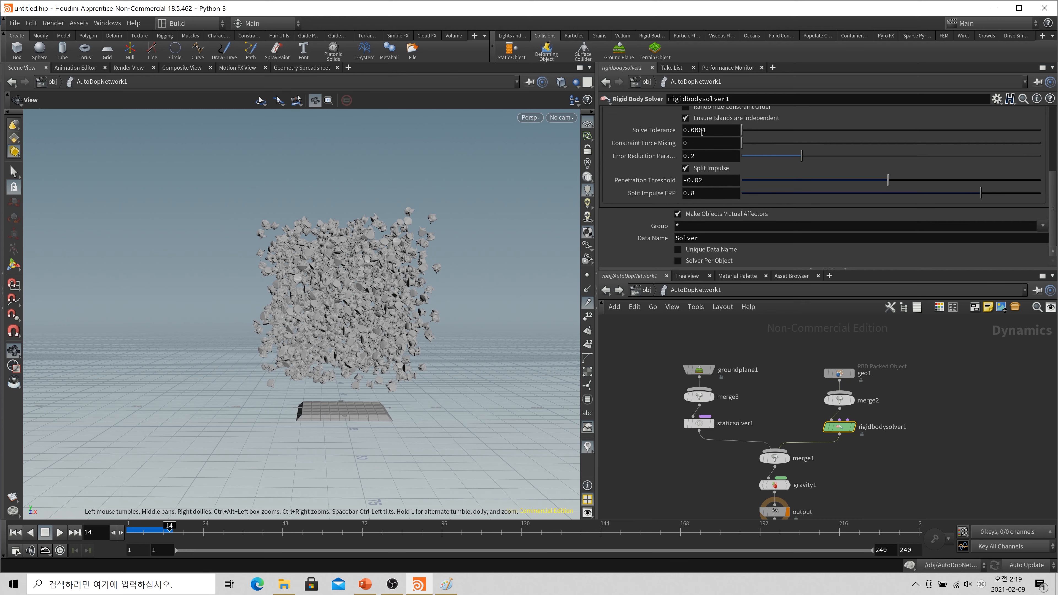
{"action": "scroll", "coordinate": [701, 132], "scroll_direction": "up", "scroll_amount": 3}
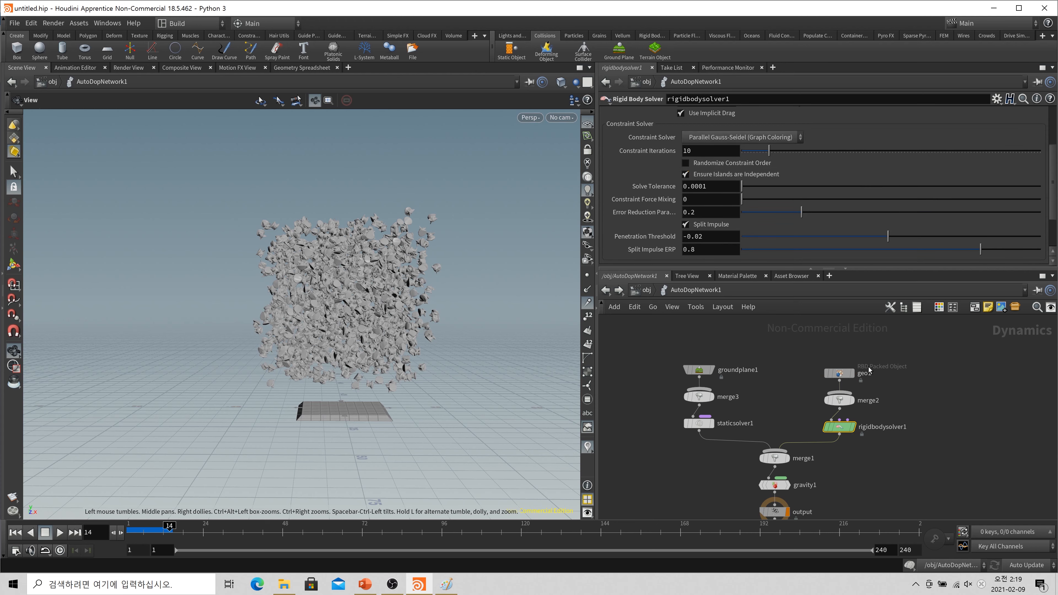
{"action": "left_click", "coordinate": [839, 372]}
{"action": "scroll", "coordinate": [670, 240], "scroll_direction": "up", "scroll_amount": 5}
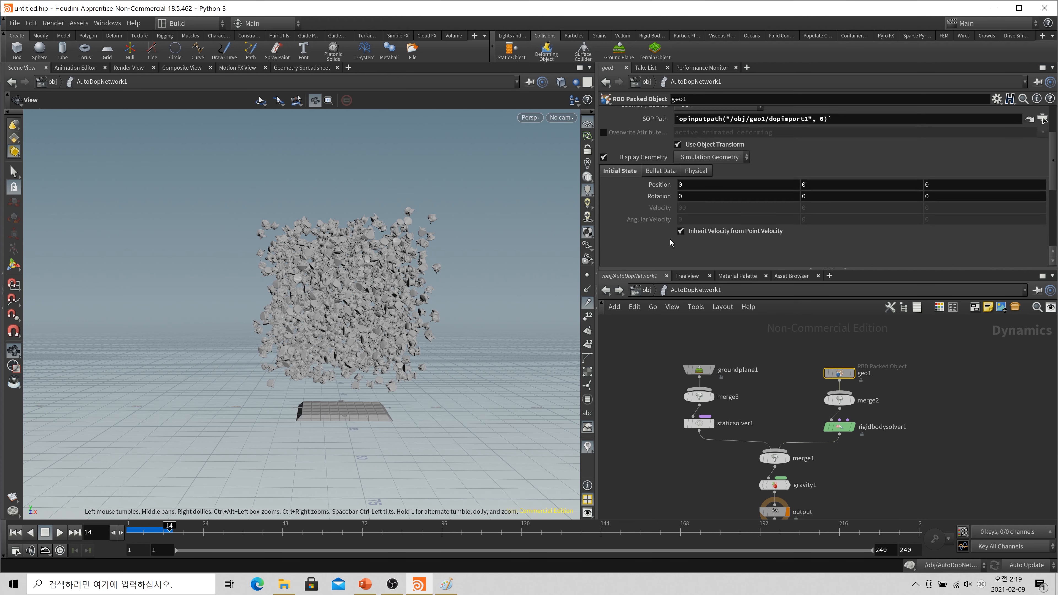
{"action": "scroll", "coordinate": [651, 241], "scroll_direction": "down", "scroll_amount": 4}
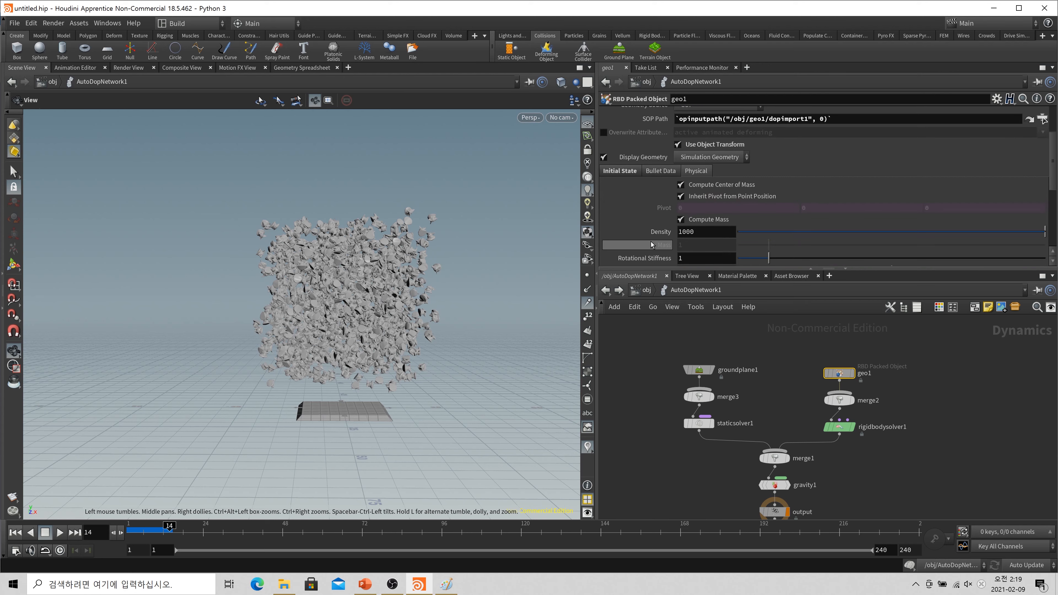
{"action": "scroll", "coordinate": [651, 242], "scroll_direction": "down", "scroll_amount": 4}
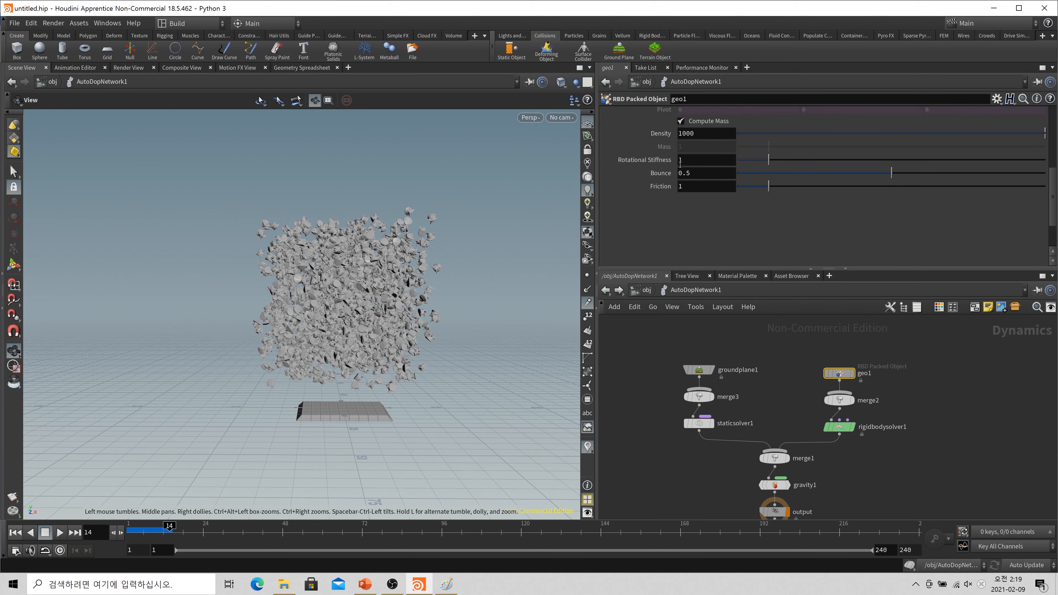
{"action": "scroll", "coordinate": [712, 206], "scroll_direction": "up", "scroll_amount": 2}
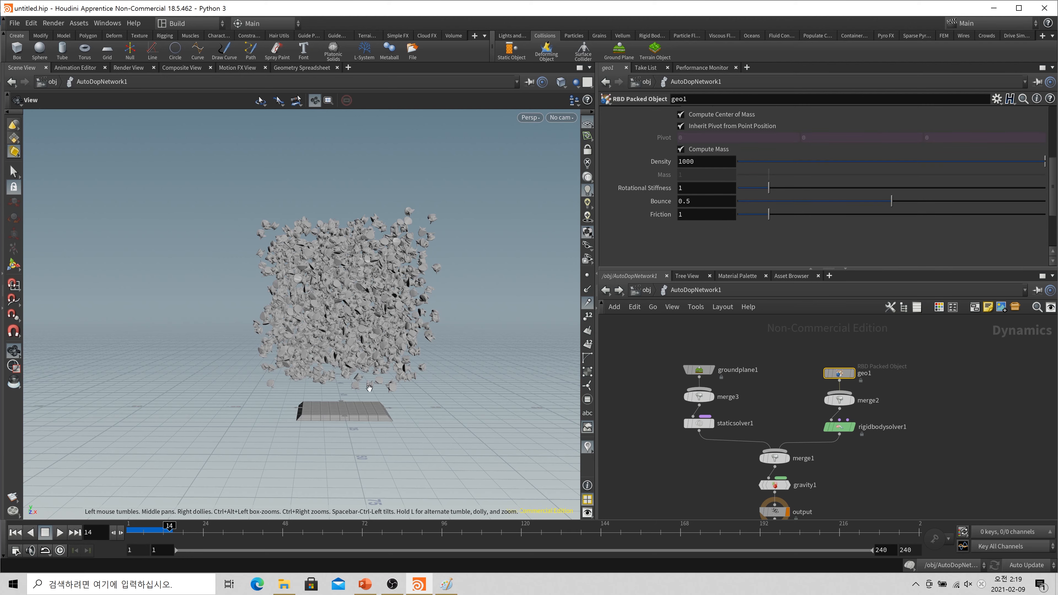
{"action": "right_click_drag", "start_coordinate": [367, 387], "coordinate": [467, 357]}
{"action": "left_click_drag", "start_coordinate": [467, 357], "coordinate": [466, 327]}
{"action": "middle_click_drag", "start_coordinate": [467, 327], "coordinate": [441, 341]}
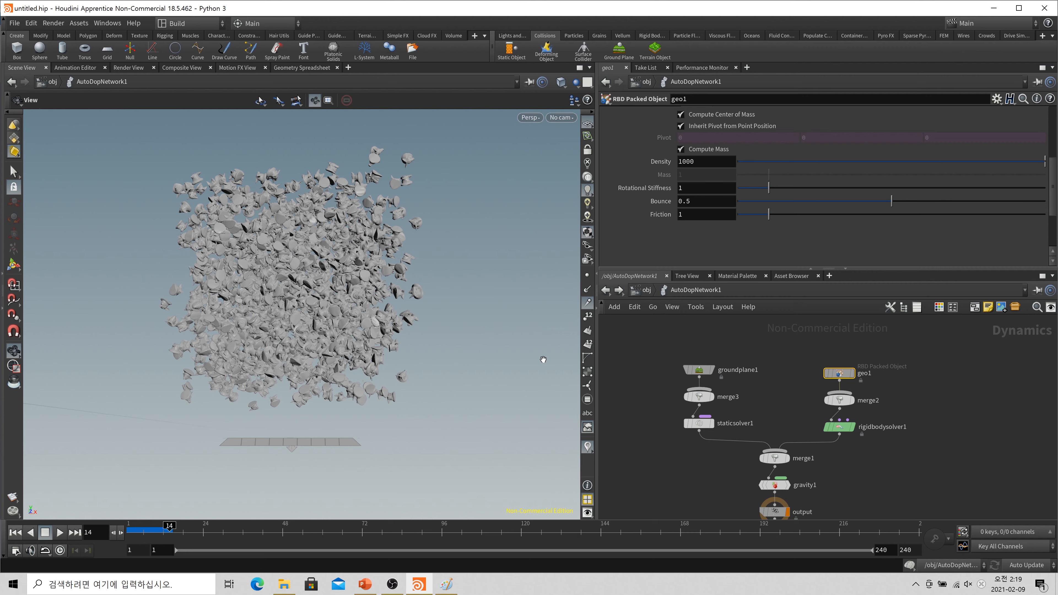
Switch to File Explorer, open the domino video from the s19_DOP_Pack folder, and play it repeatedly, pausing partway to study the falling dominoes.
{"action": "left_click", "coordinate": [284, 584]}
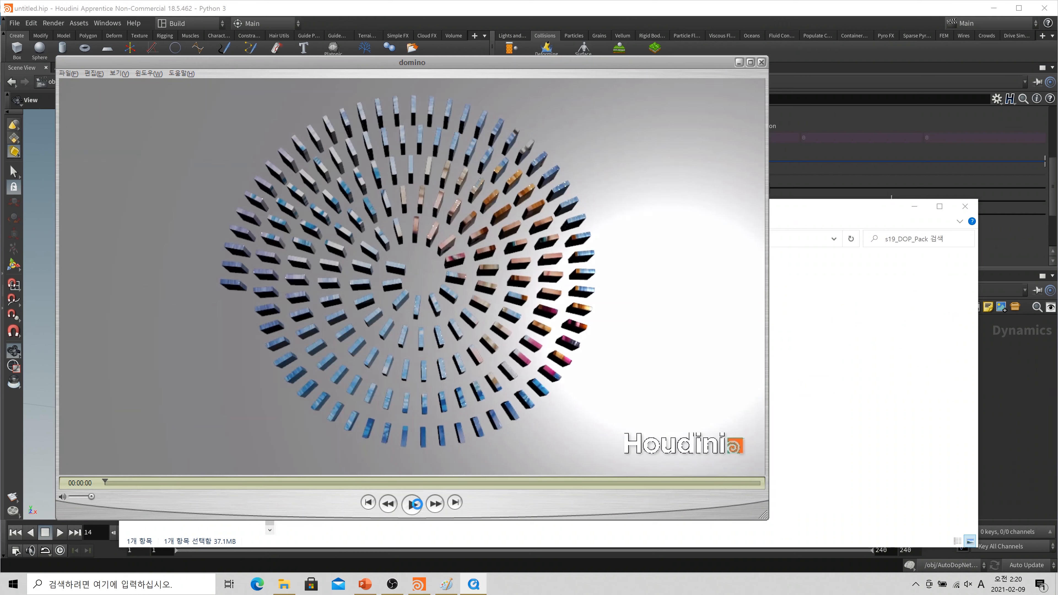
{"action": "left_click", "coordinate": [414, 505]}
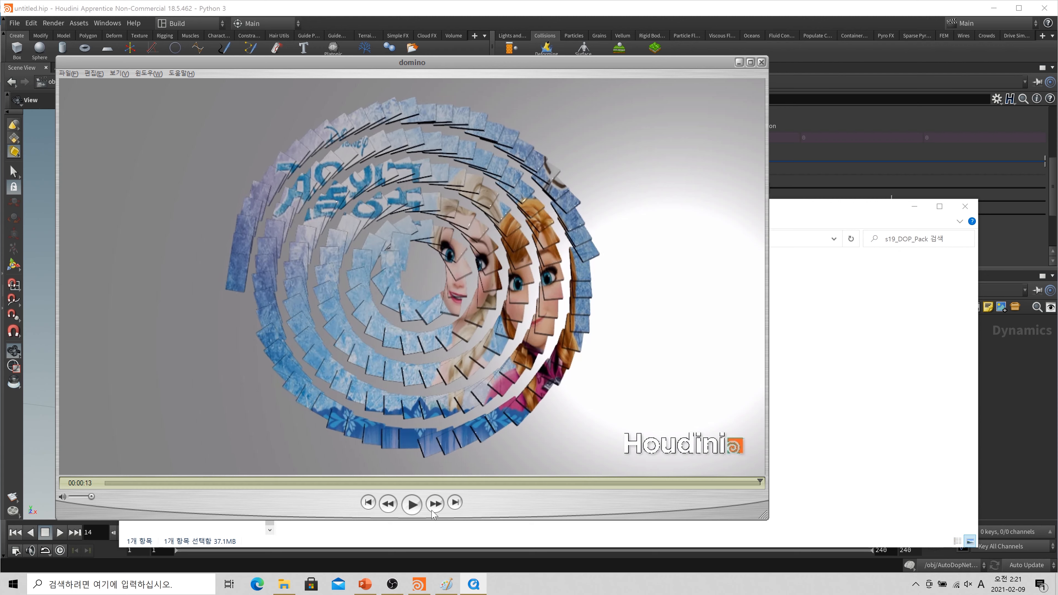
{"action": "key", "text": "space"}
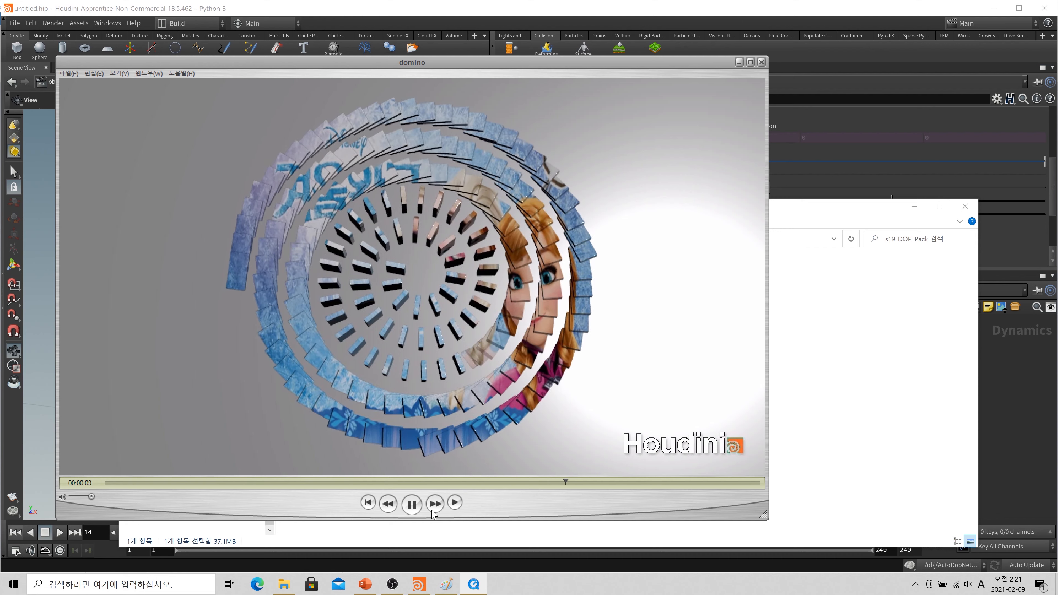
{"action": "key", "text": "space"}
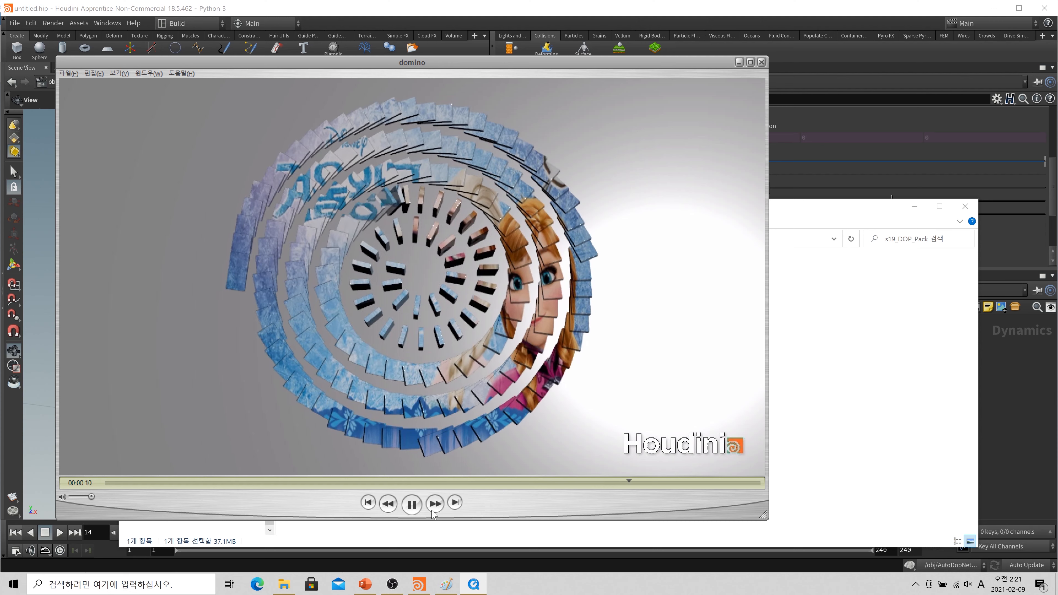
{"action": "key", "text": "space"}
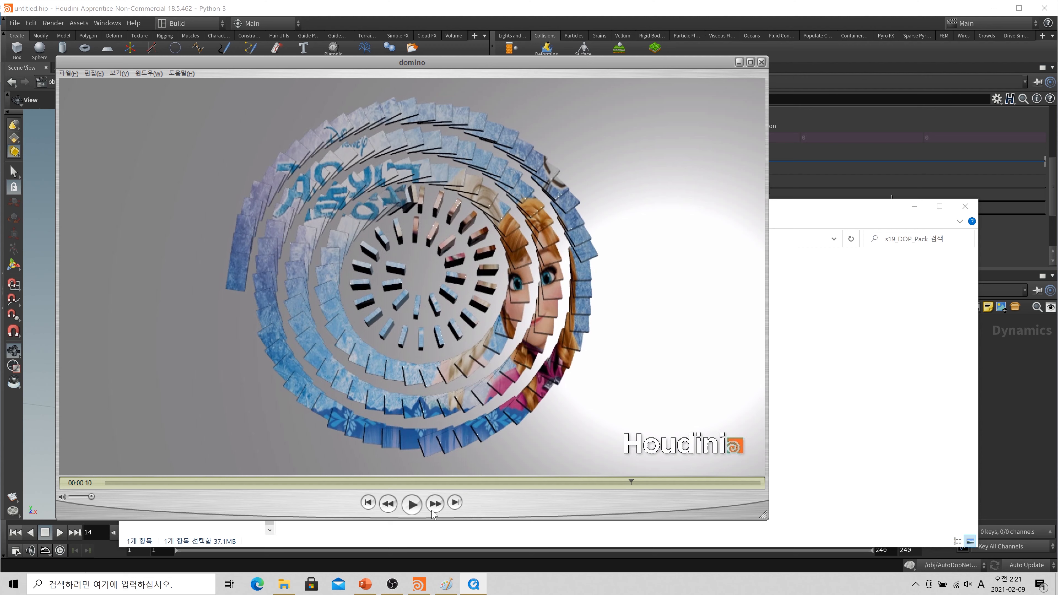
{"action": "key", "text": "space"}
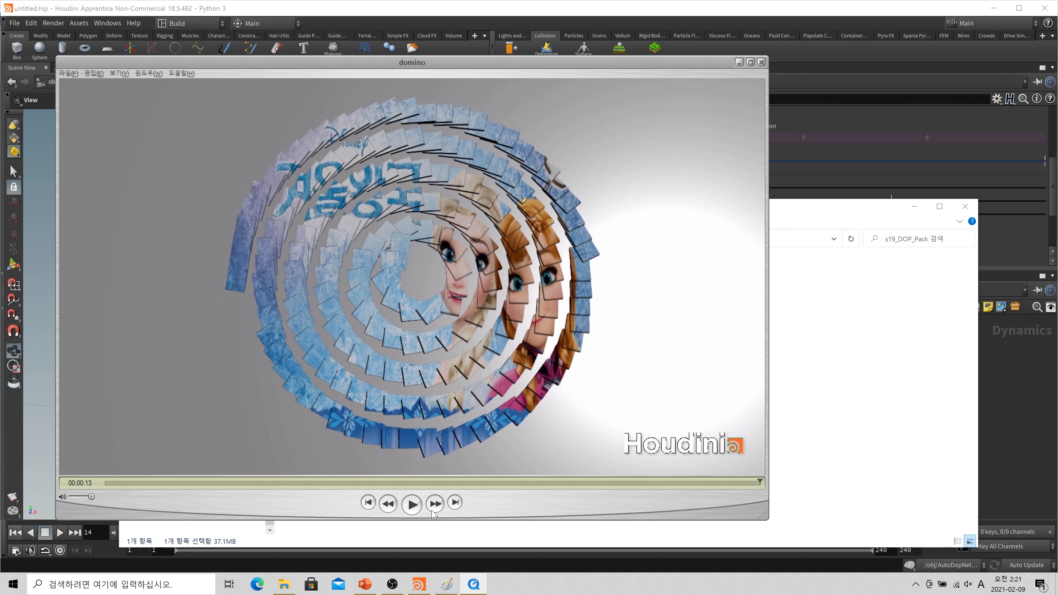
{"action": "key", "text": "space"}
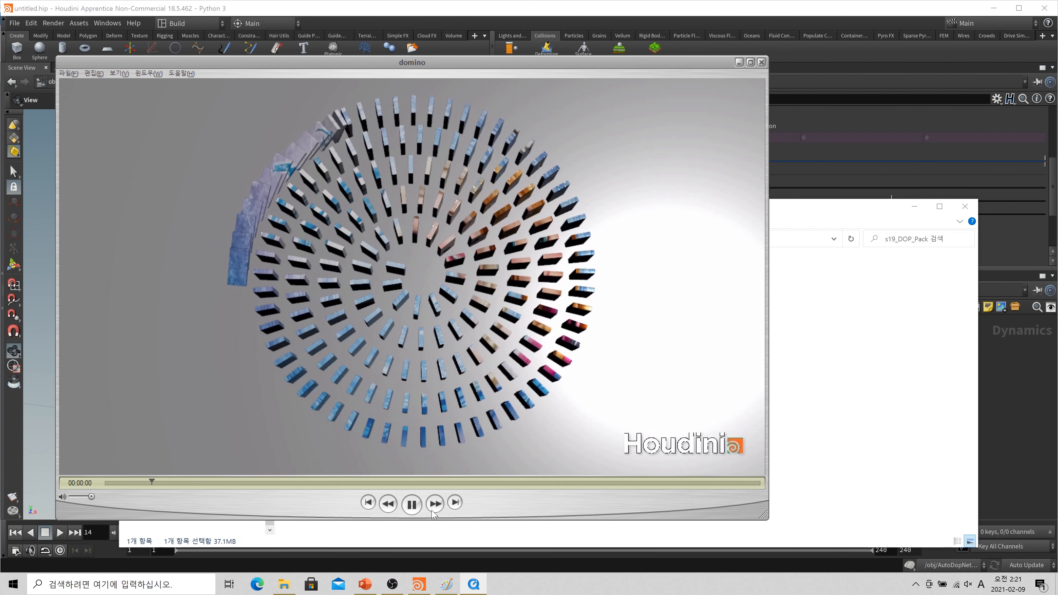